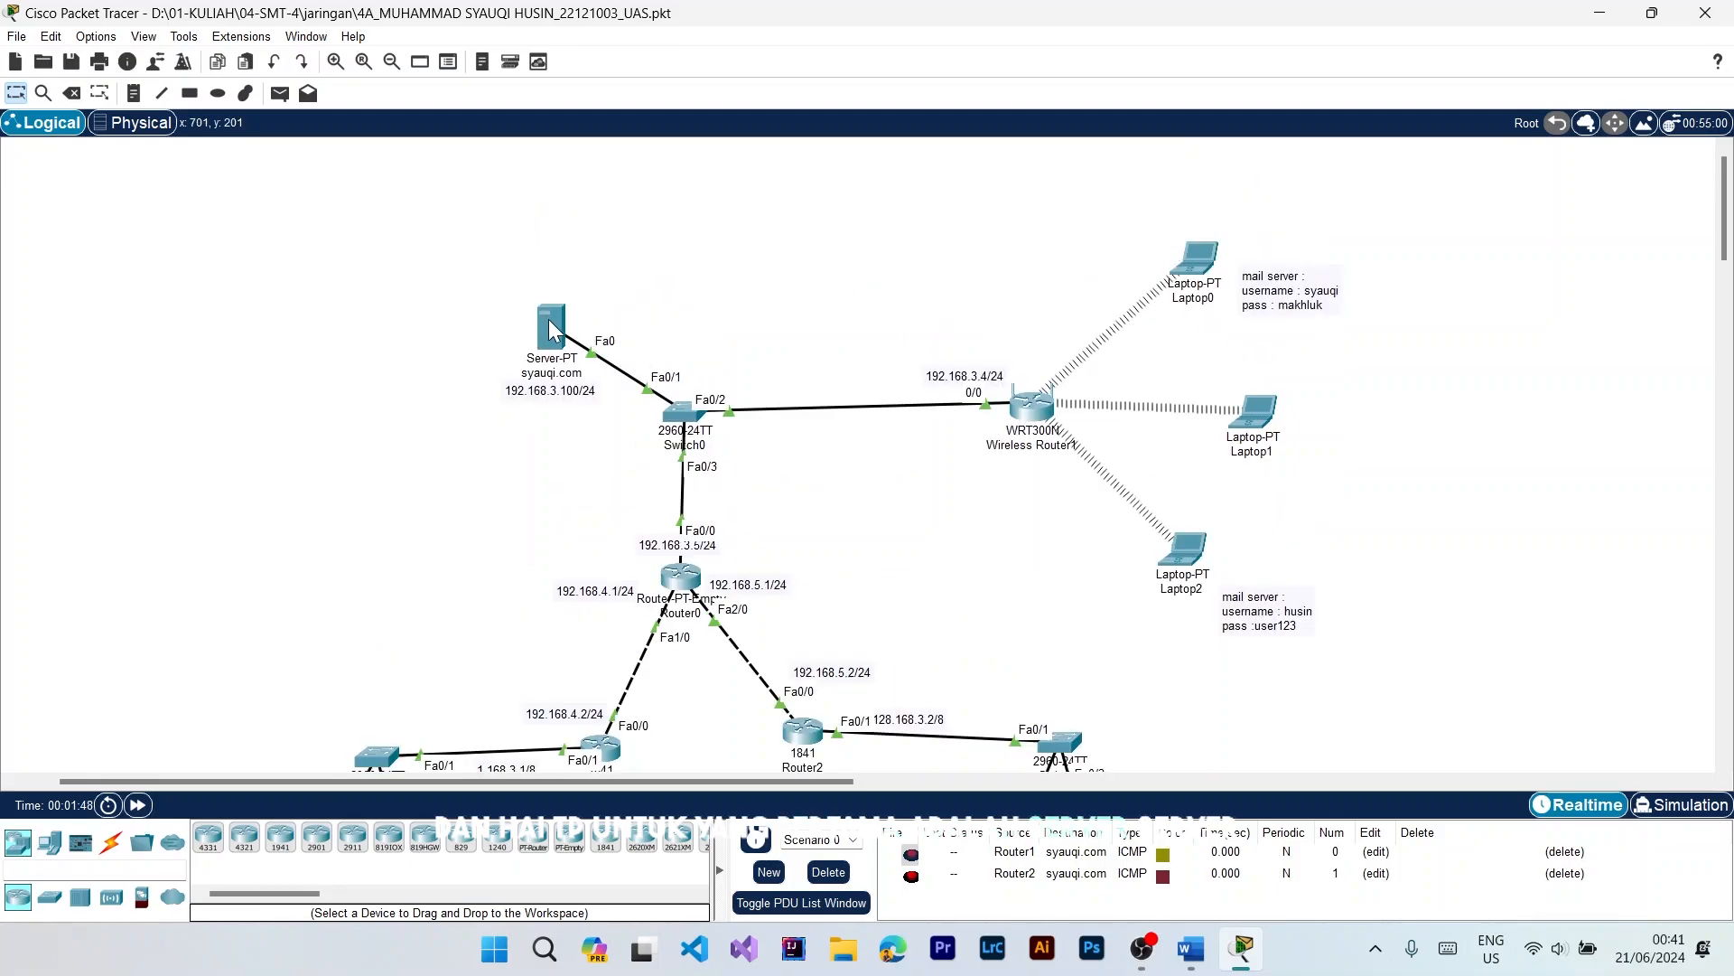
# Step: Examine the server's gateway and DNS settings, and the static IPv4 address and subnet mask of its FastEthernet0 interface
pyautogui.click(550, 324)
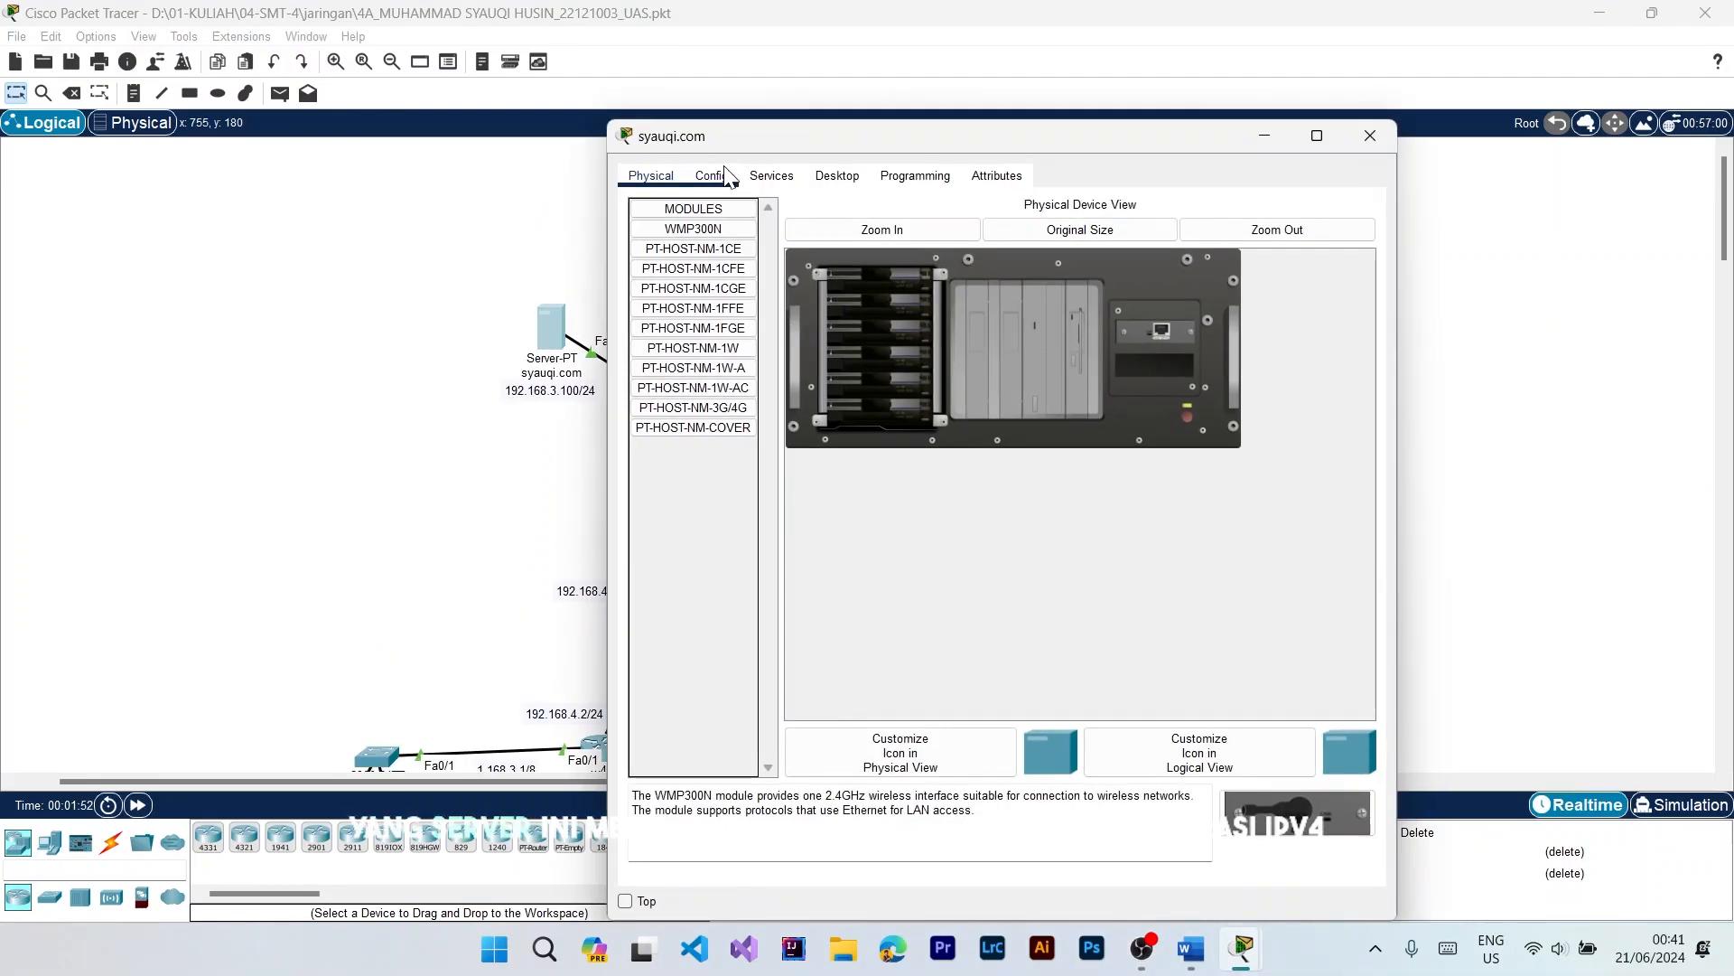
pyautogui.click(711, 177)
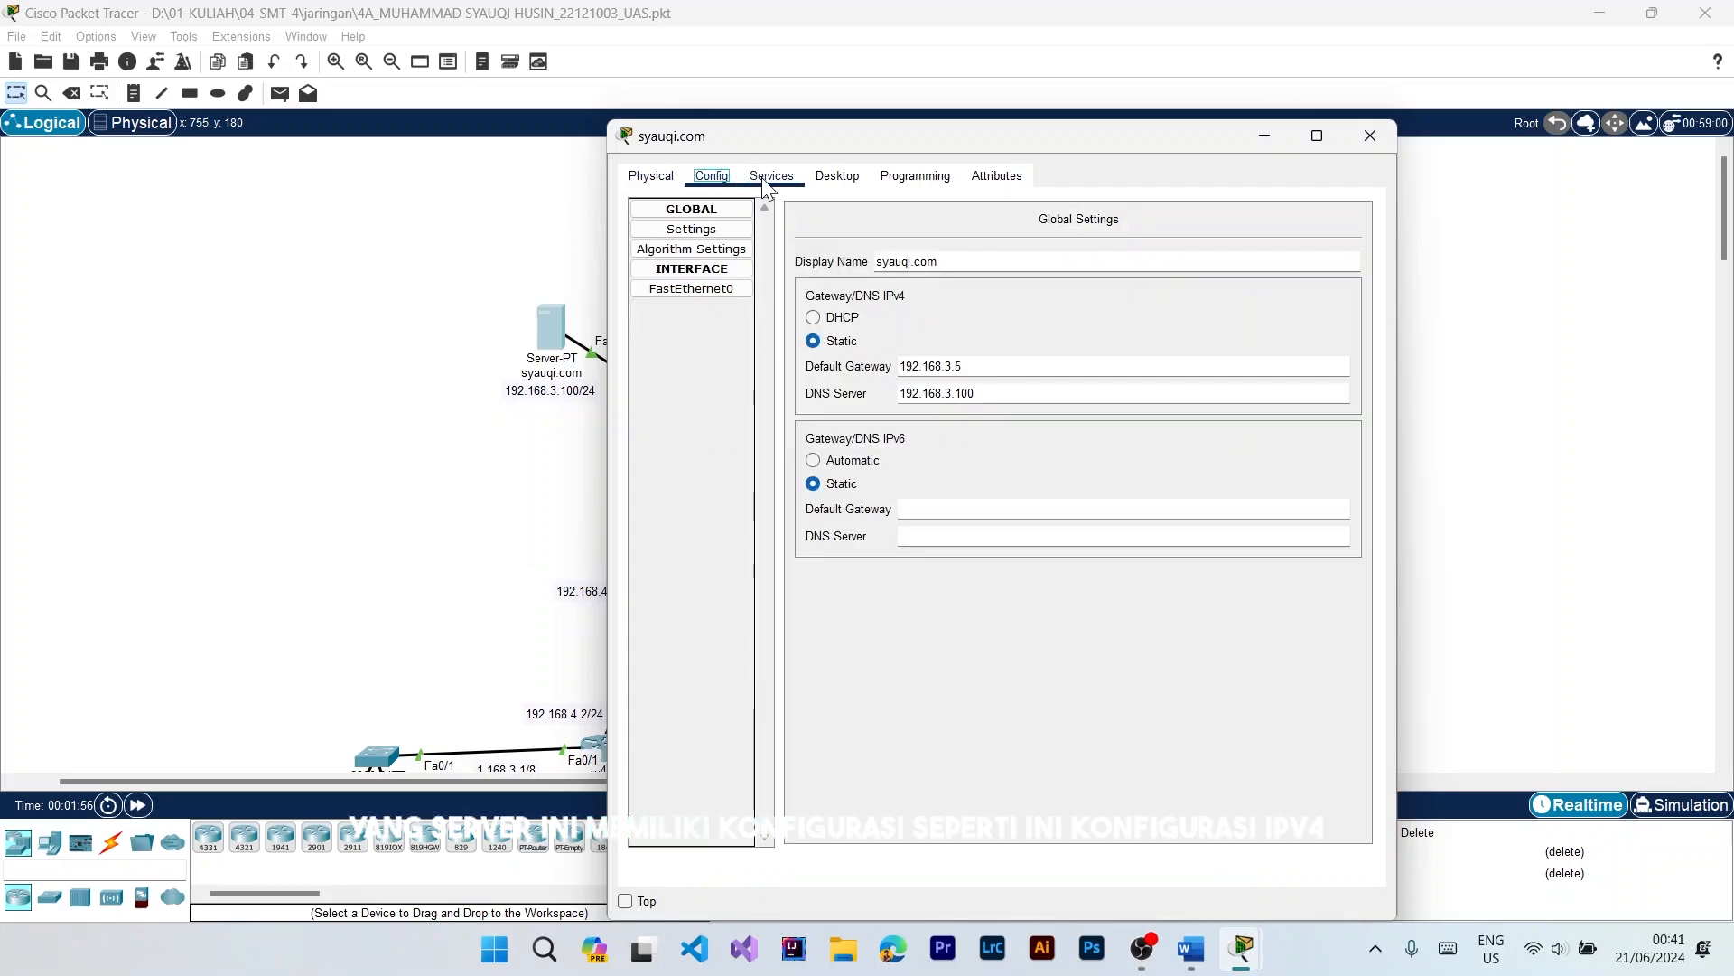
pyautogui.click(696, 287)
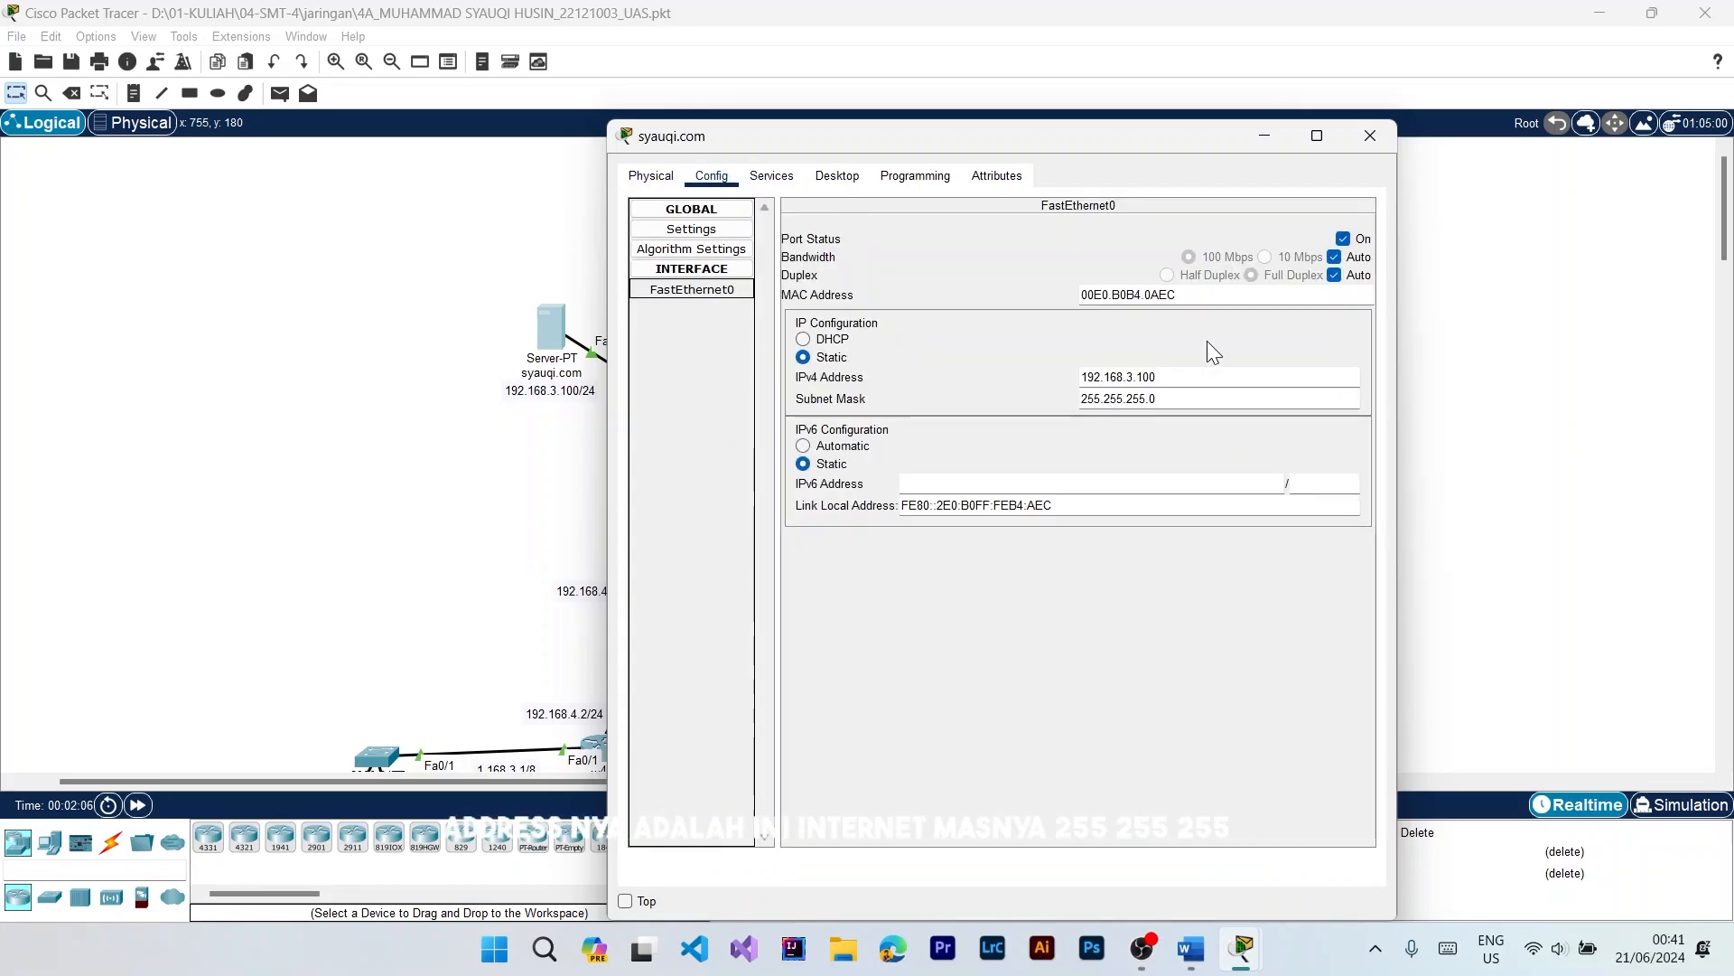
pyautogui.moveTo(1179, 370); pyautogui.dragTo(1076, 360)
pyautogui.moveTo(1081, 134); pyautogui.dragTo(1020, 63)
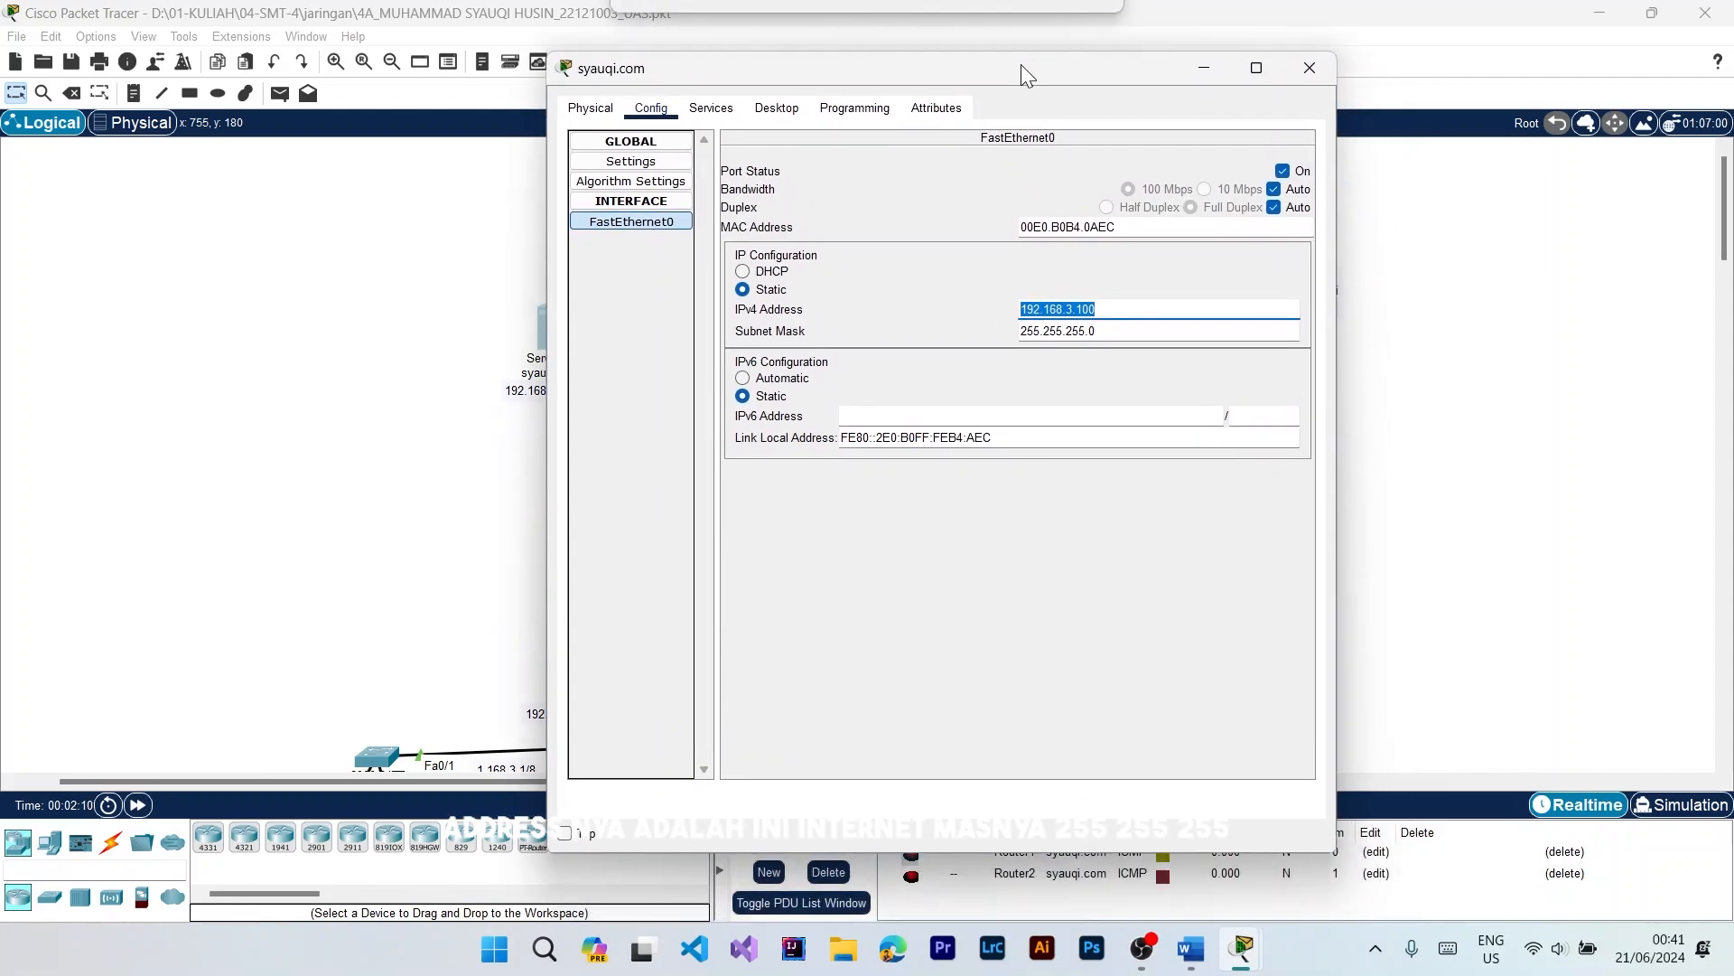
pyautogui.click(1192, 305)
pyautogui.click(1143, 329)
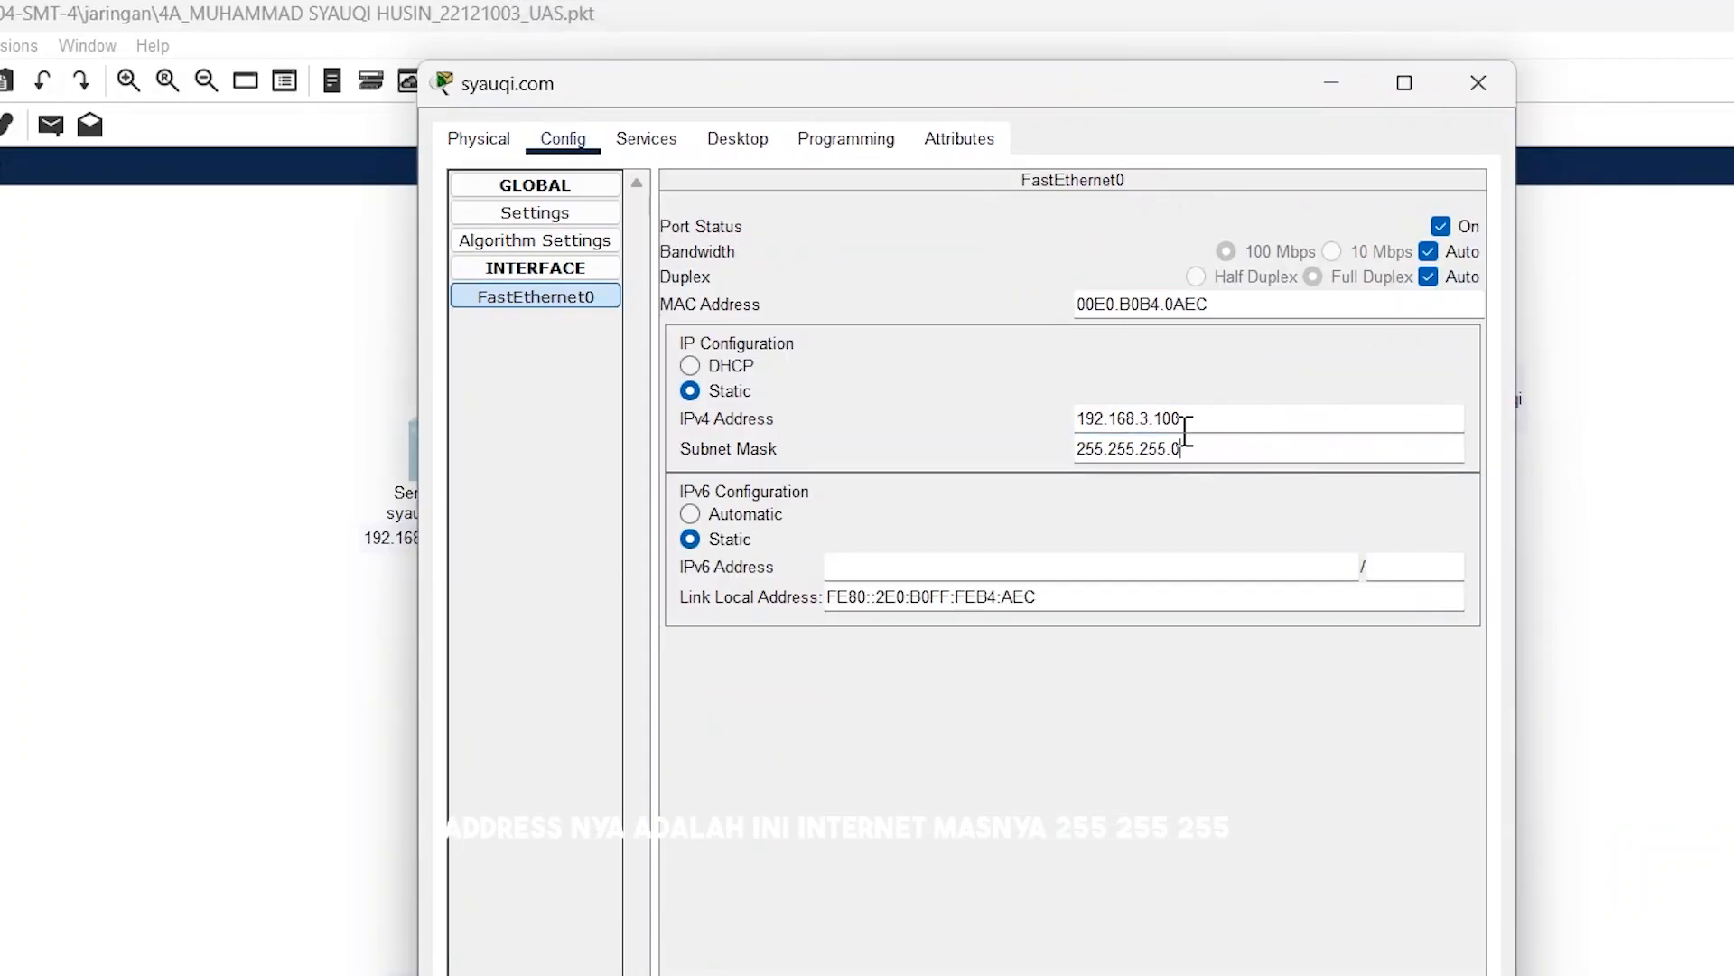
pyautogui.moveTo(1188, 448); pyautogui.dragTo(1069, 422)
pyautogui.click(1243, 453)
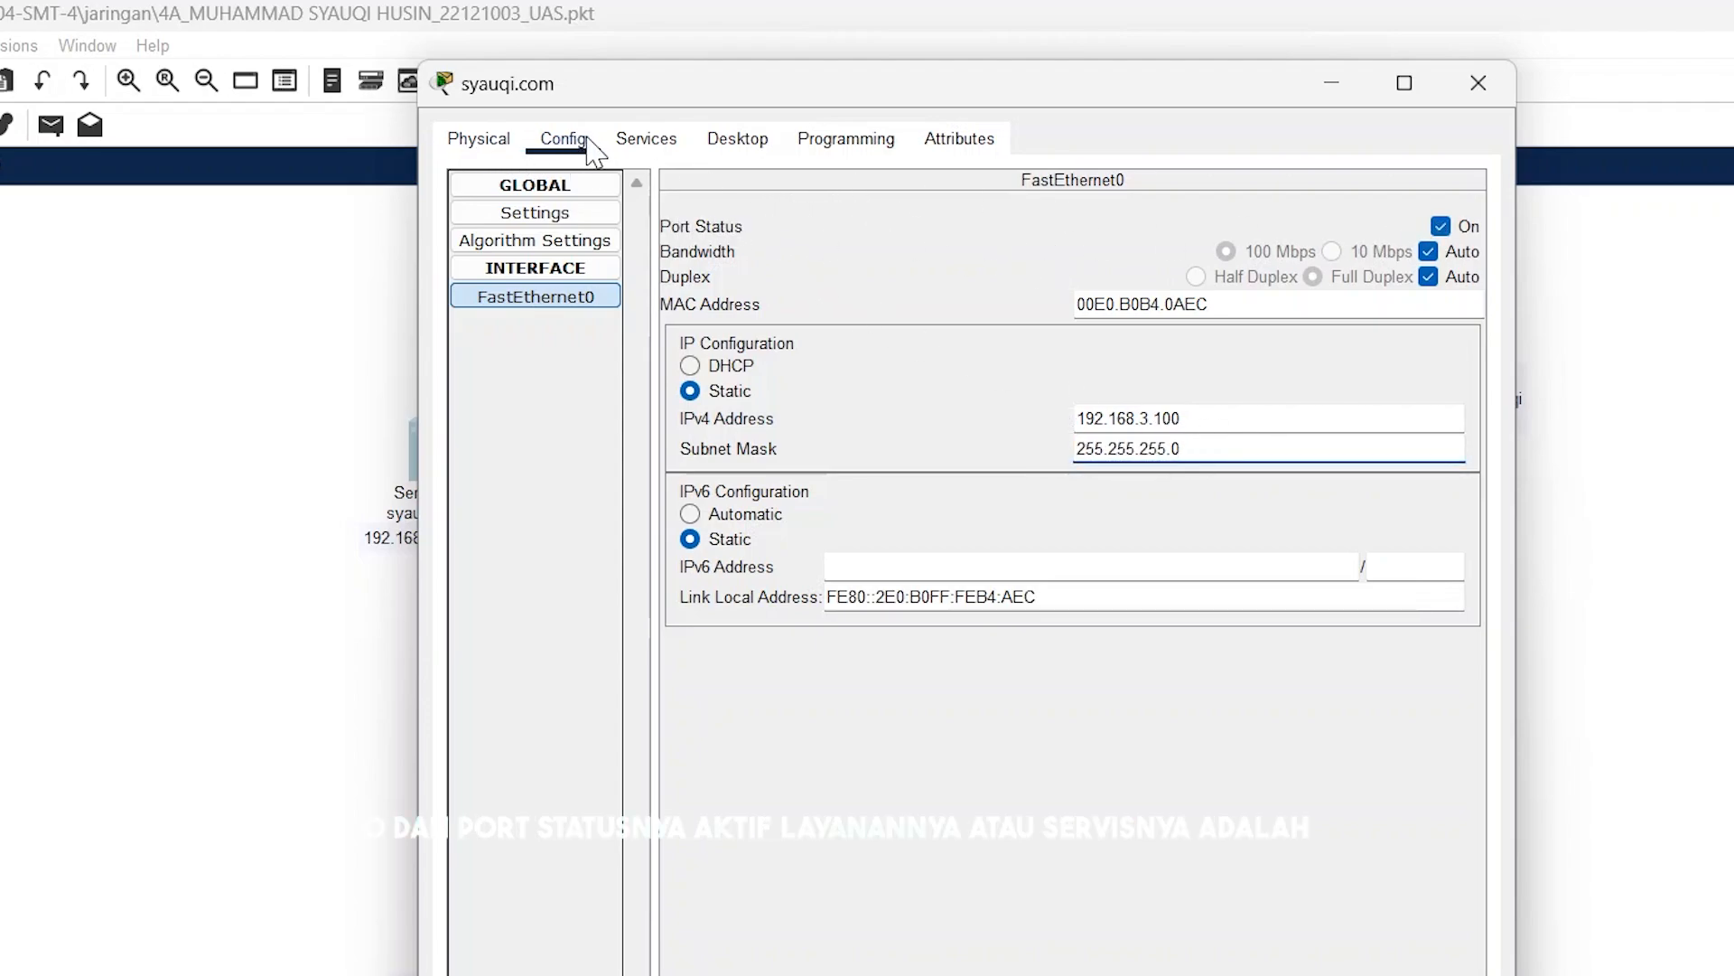
# Step: Replace the blue heading text in the server's HTTP page index.html with the owner's full name and save, overwriting the existing file
pyautogui.click(624, 141)
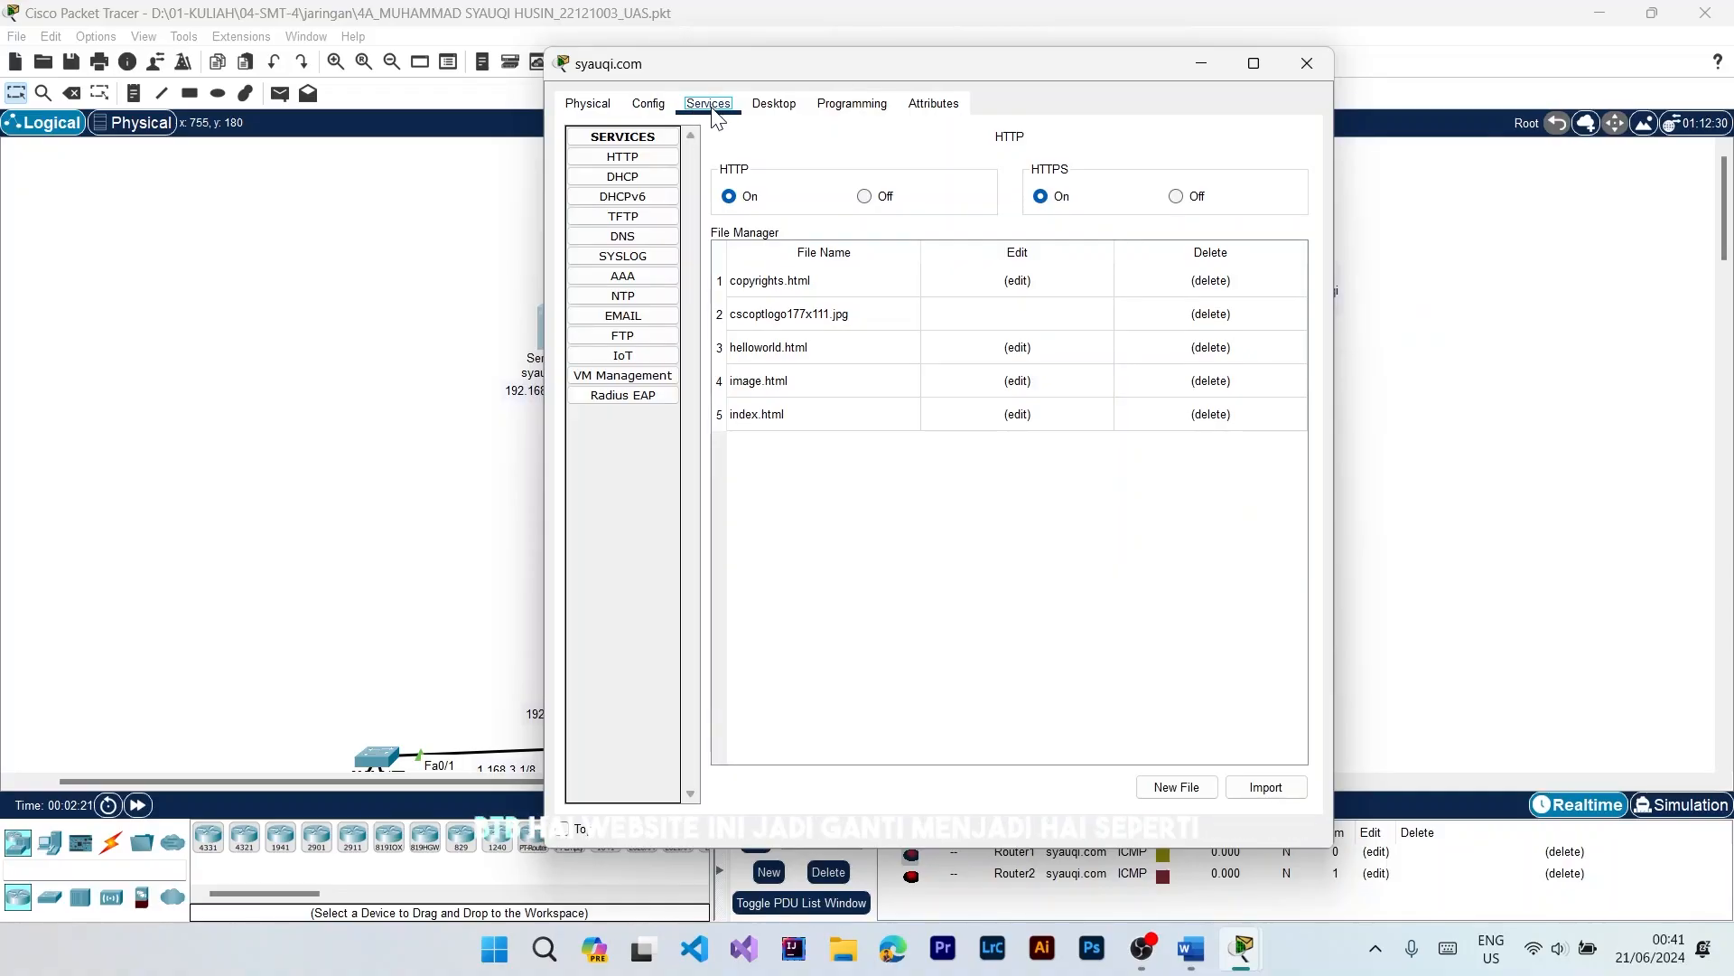
pyautogui.click(648, 163)
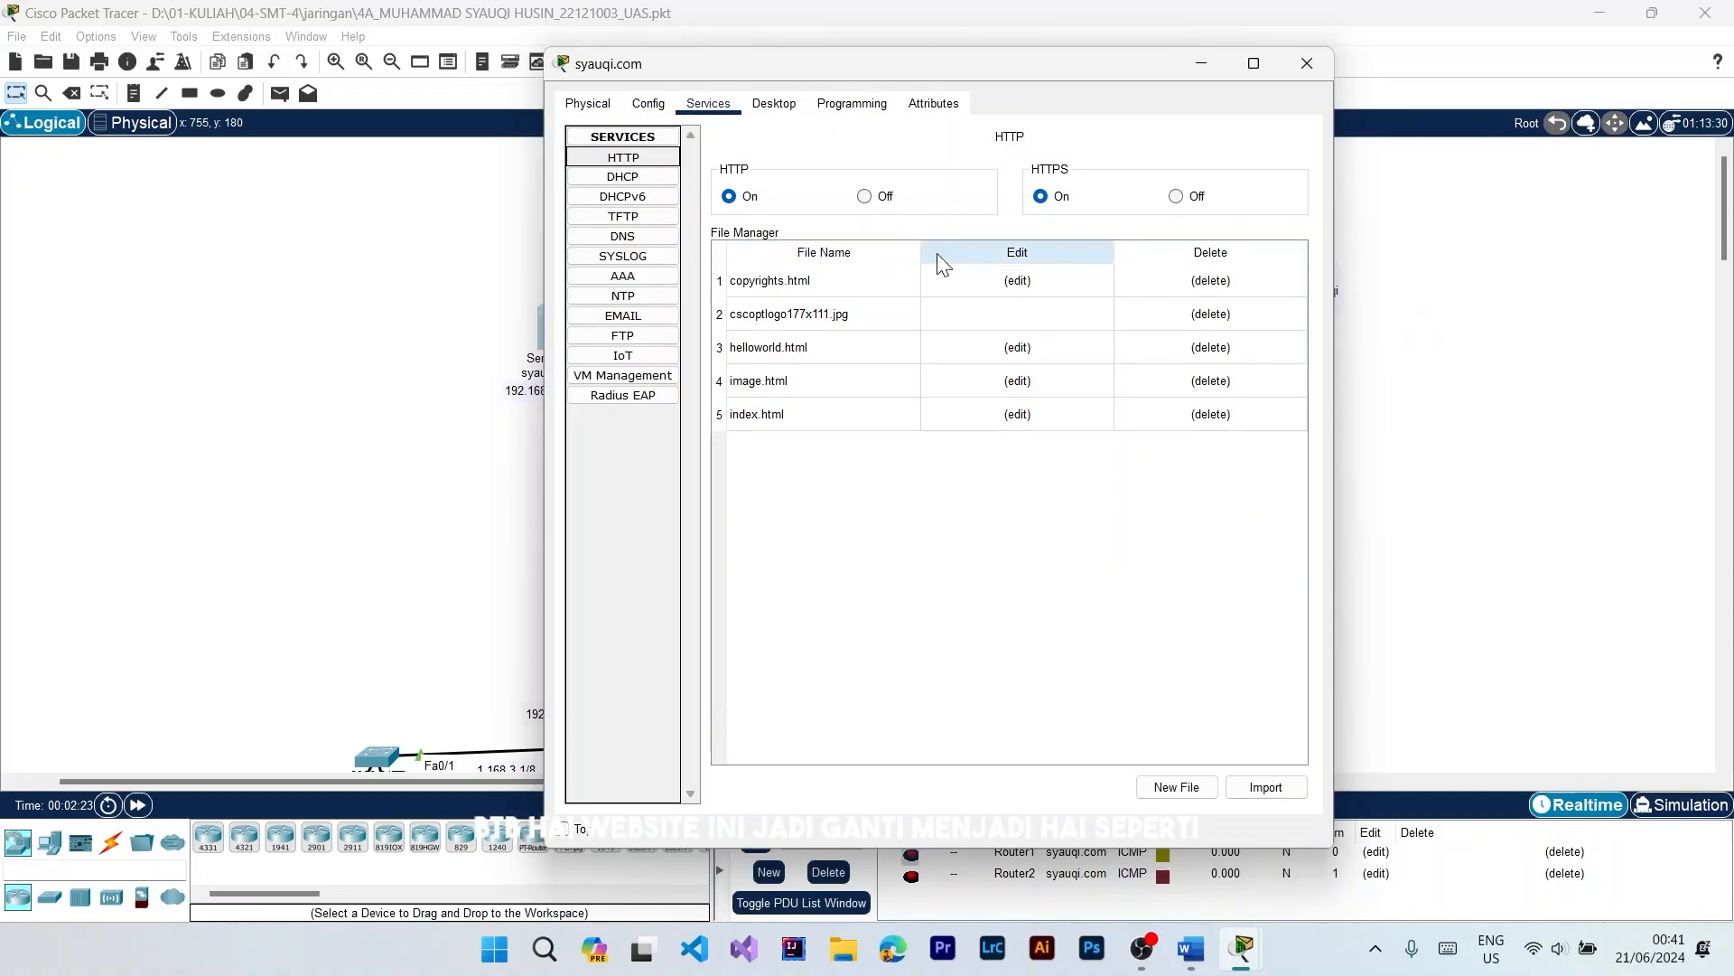
pyautogui.click(1015, 416)
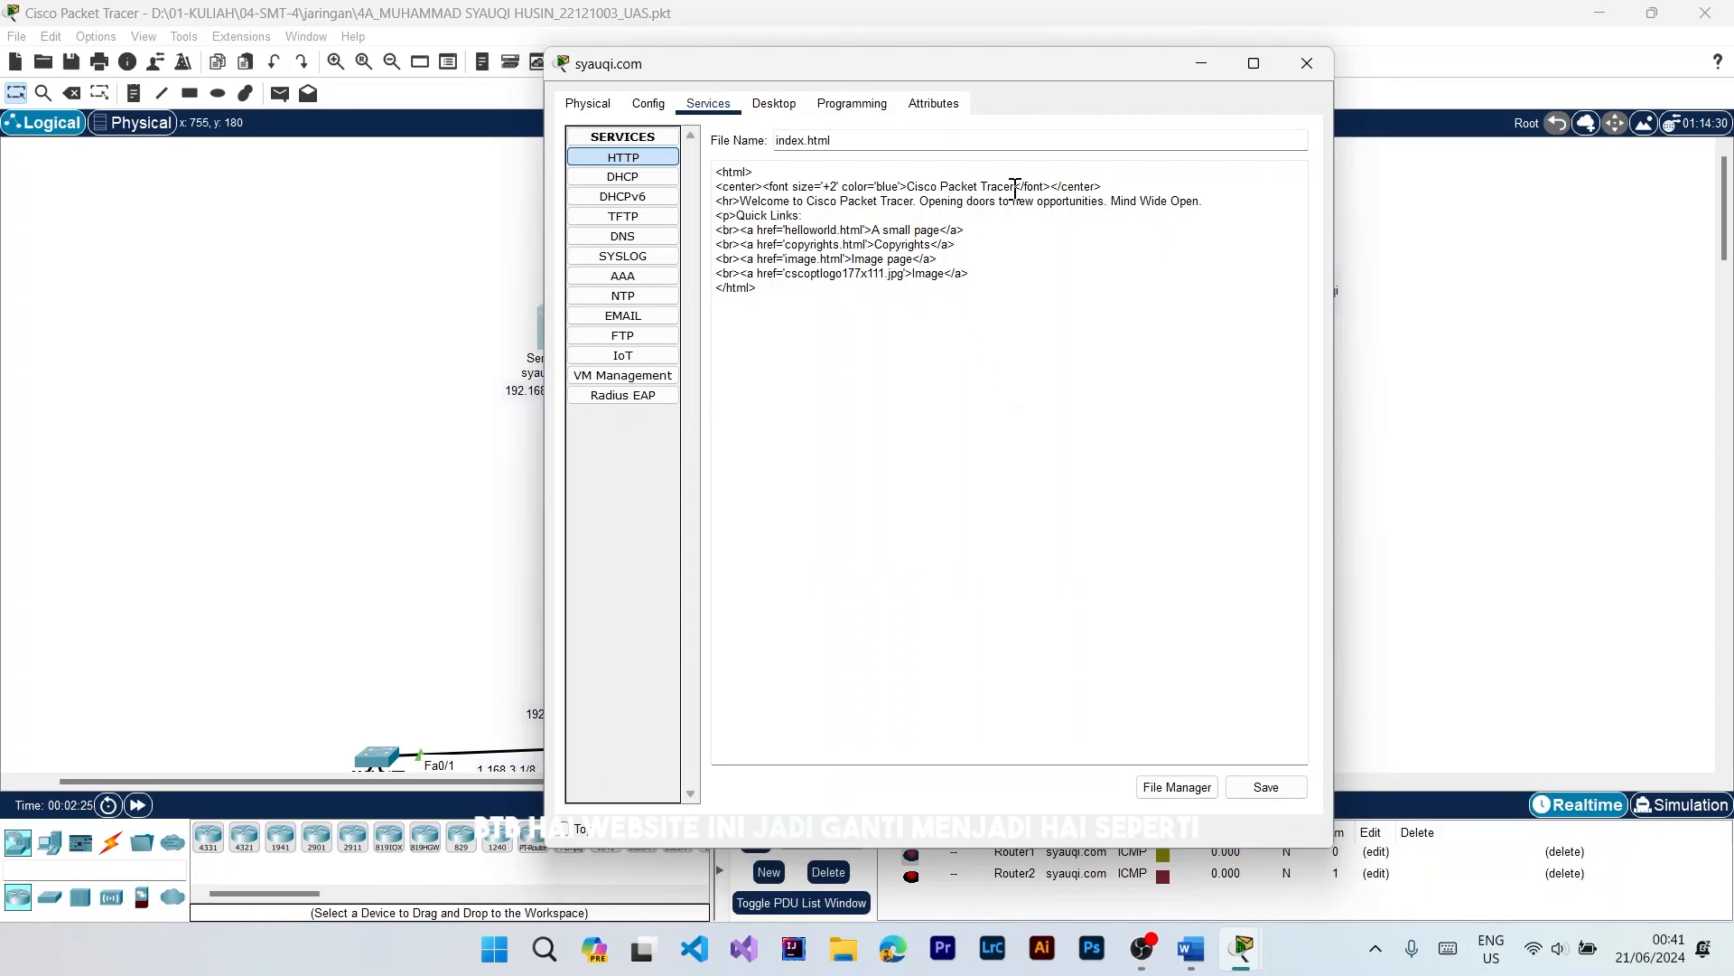
pyautogui.moveTo(968, 272); pyautogui.dragTo(711, 180)
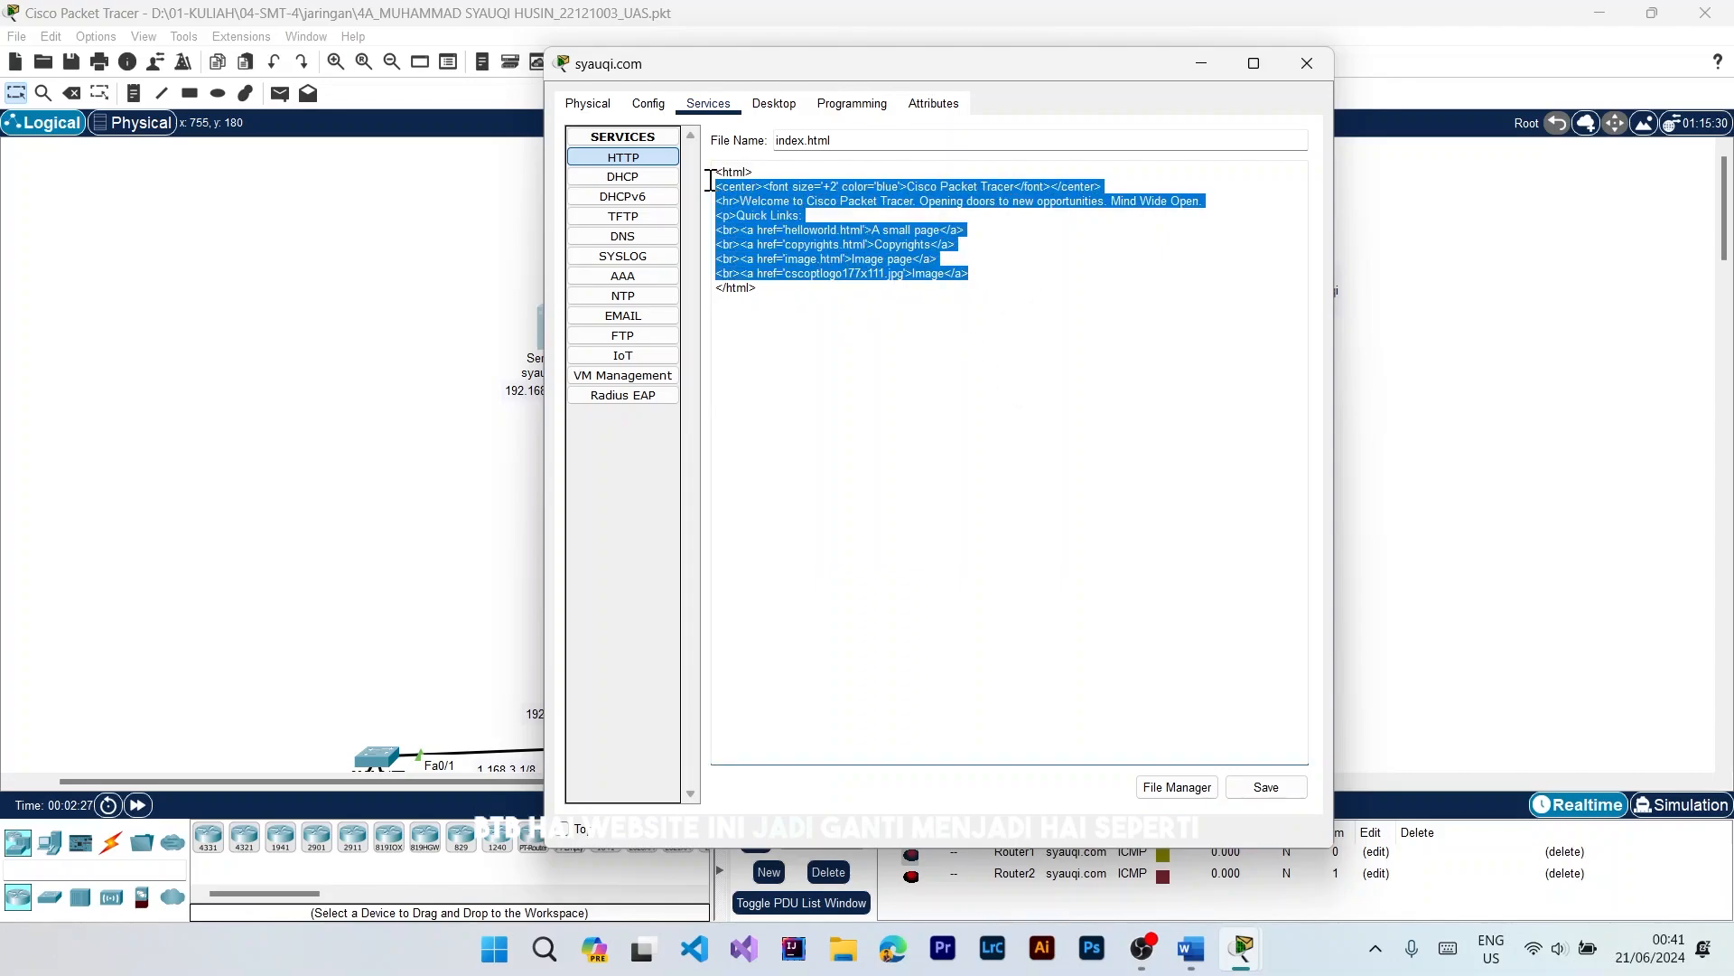
pyautogui.click(1009, 186)
pyautogui.moveTo(1010, 187); pyautogui.dragTo(907, 187)
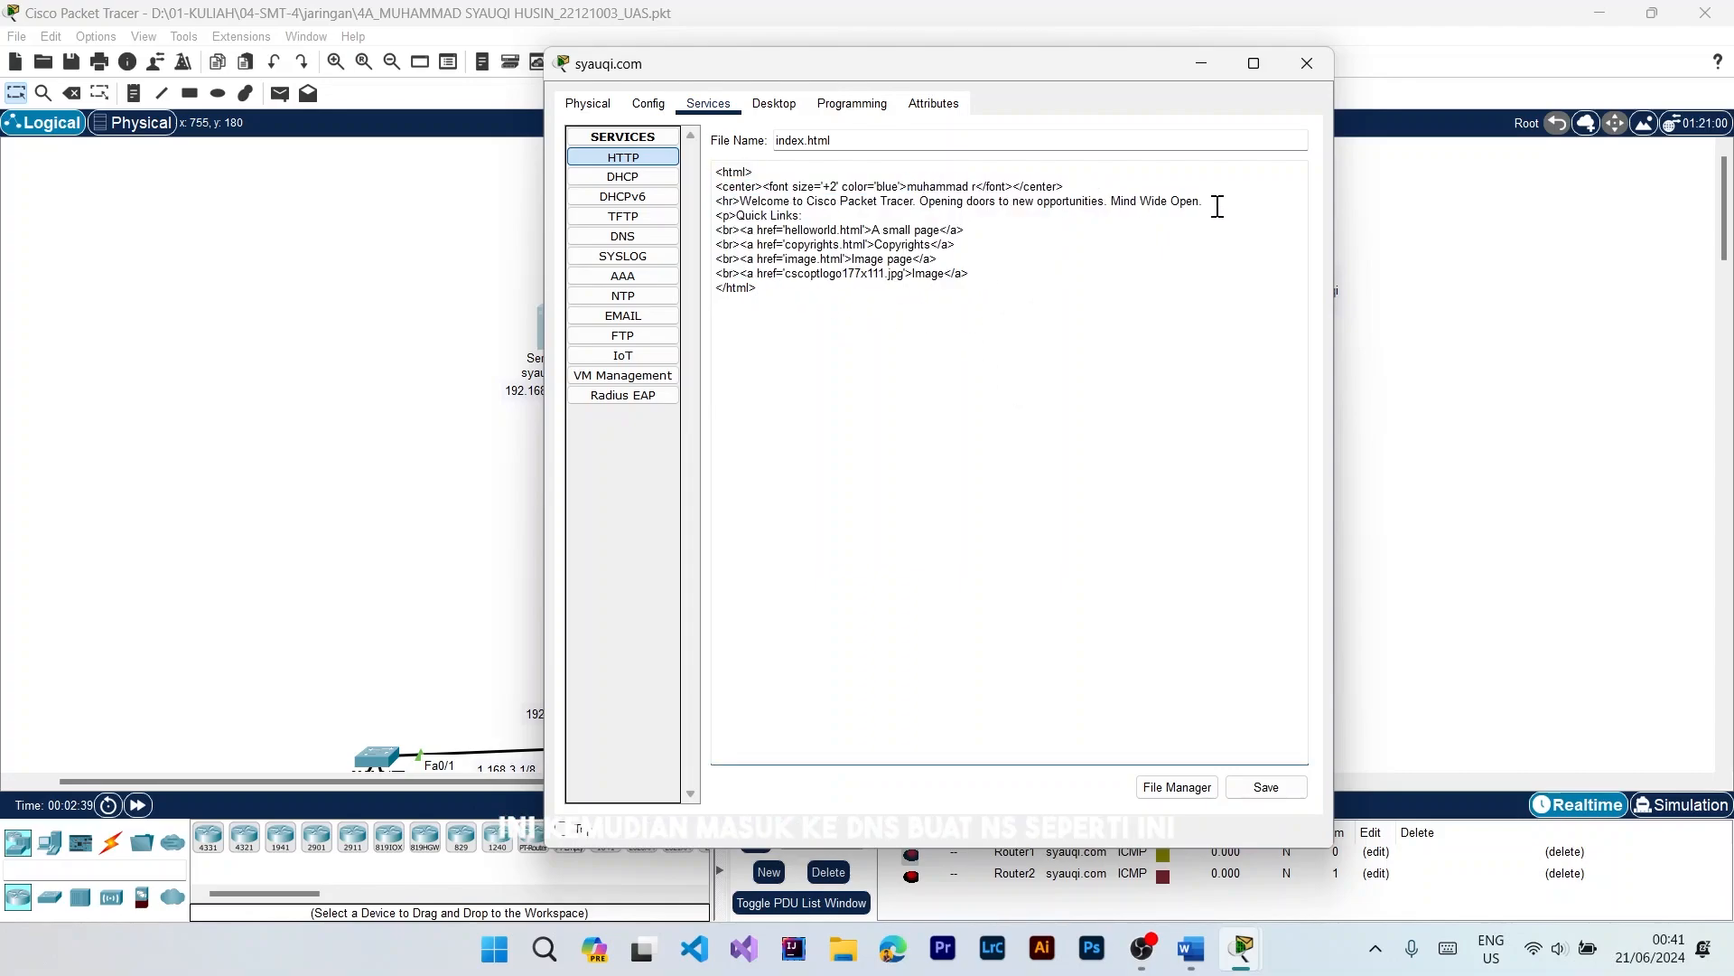
pyautogui.press('Delete')
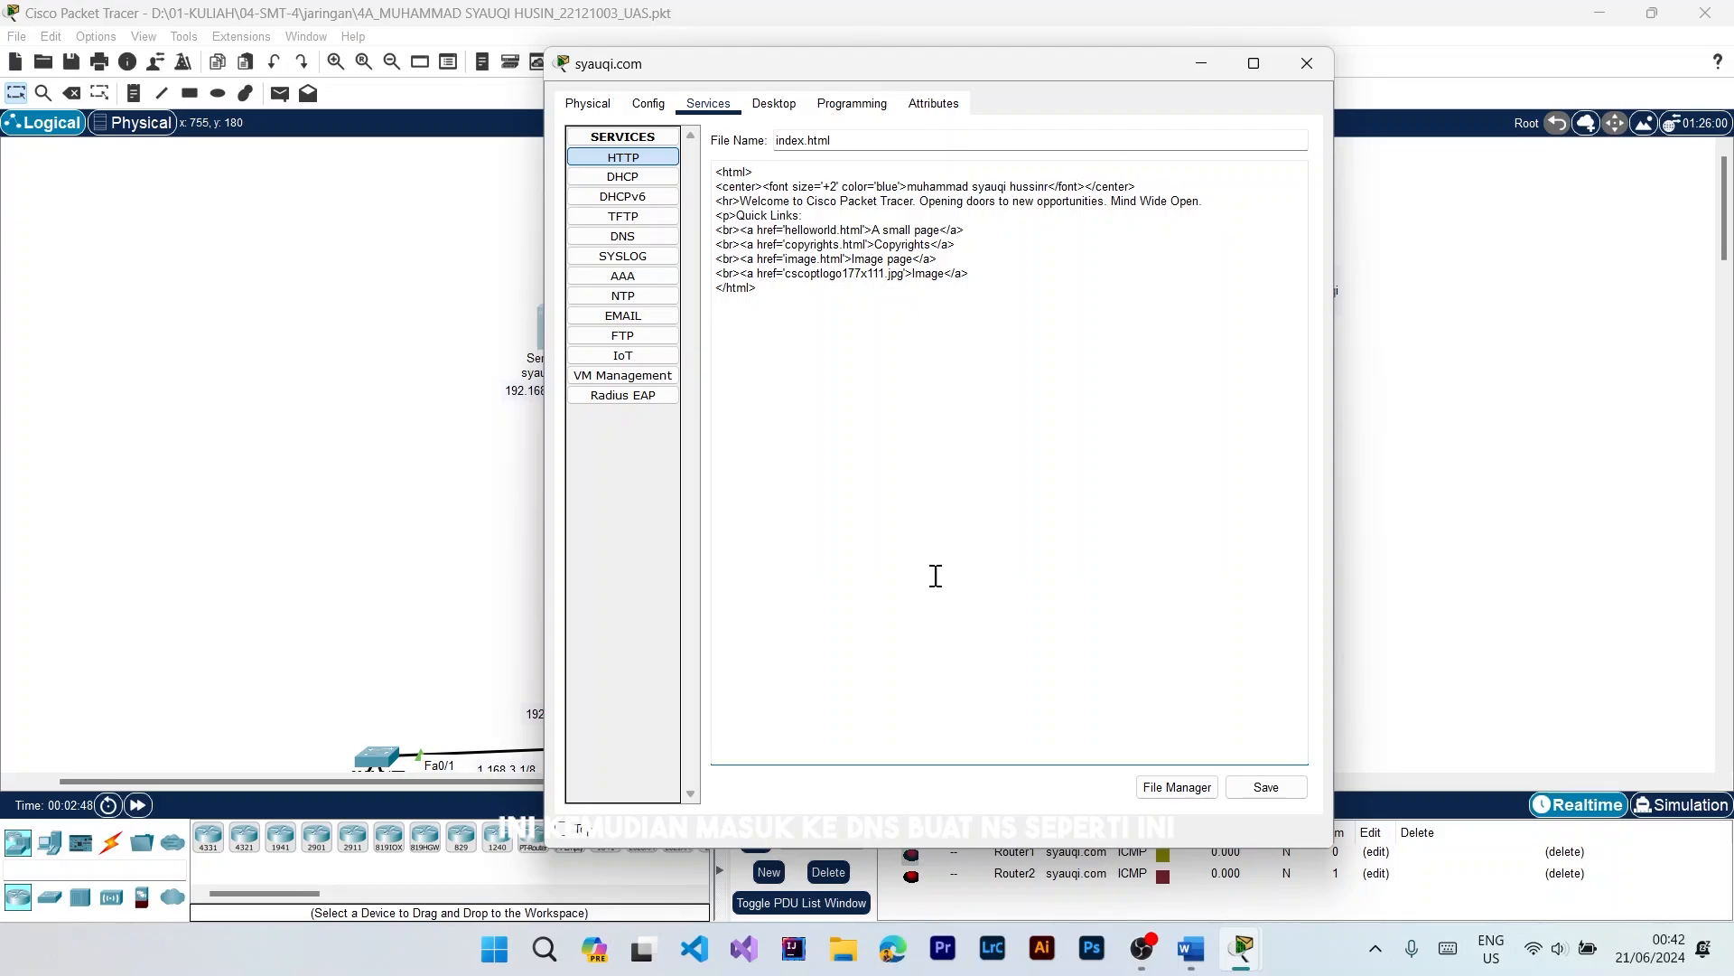
pyautogui.click(1262, 788)
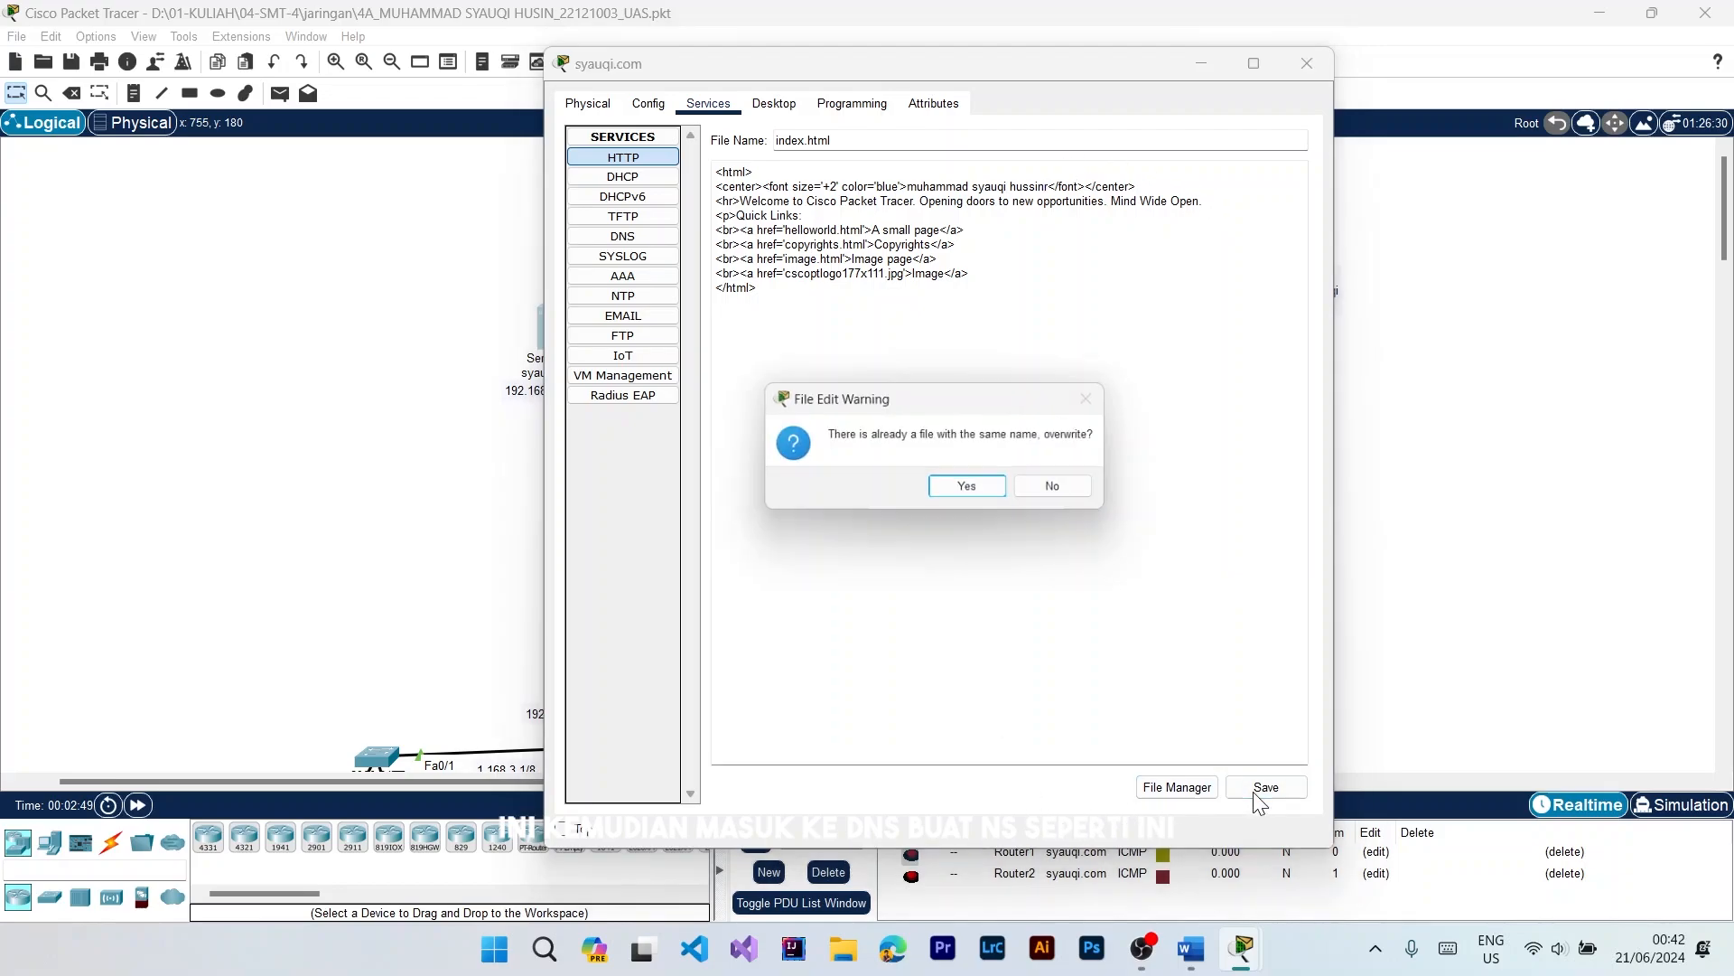
pyautogui.click(972, 489)
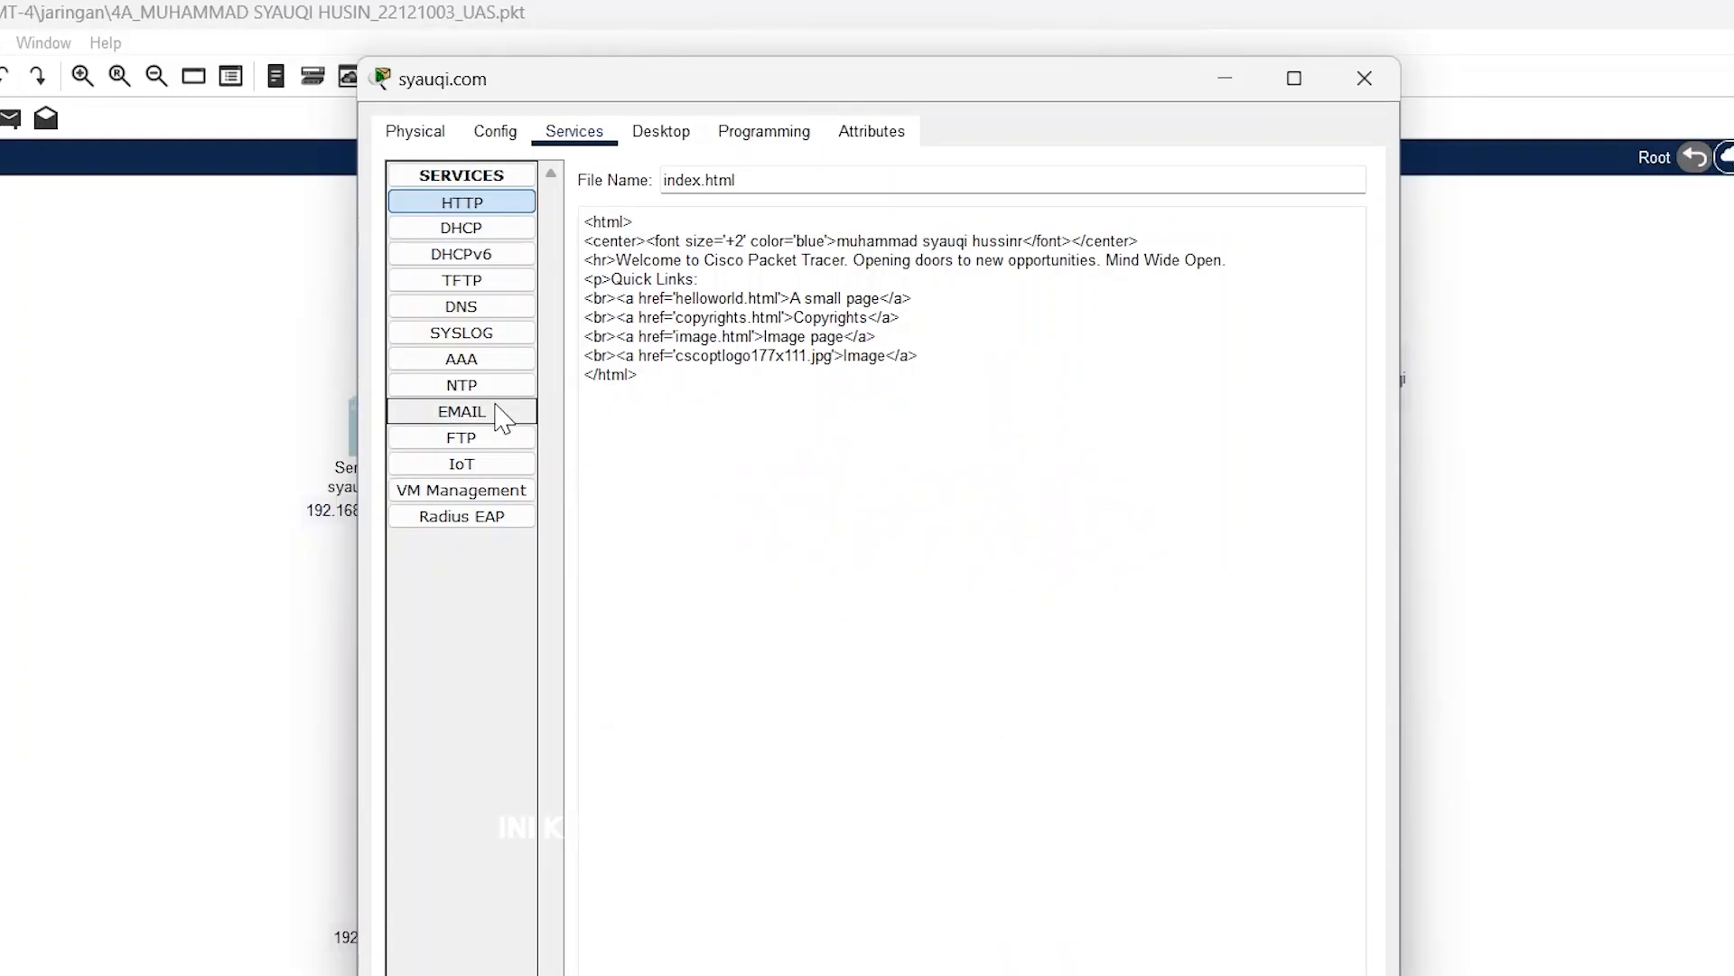
# Step: Review the server's DNS, EMAIL and FTP service settings, including the DNS record and the configured user accounts
pyautogui.click(462, 306)
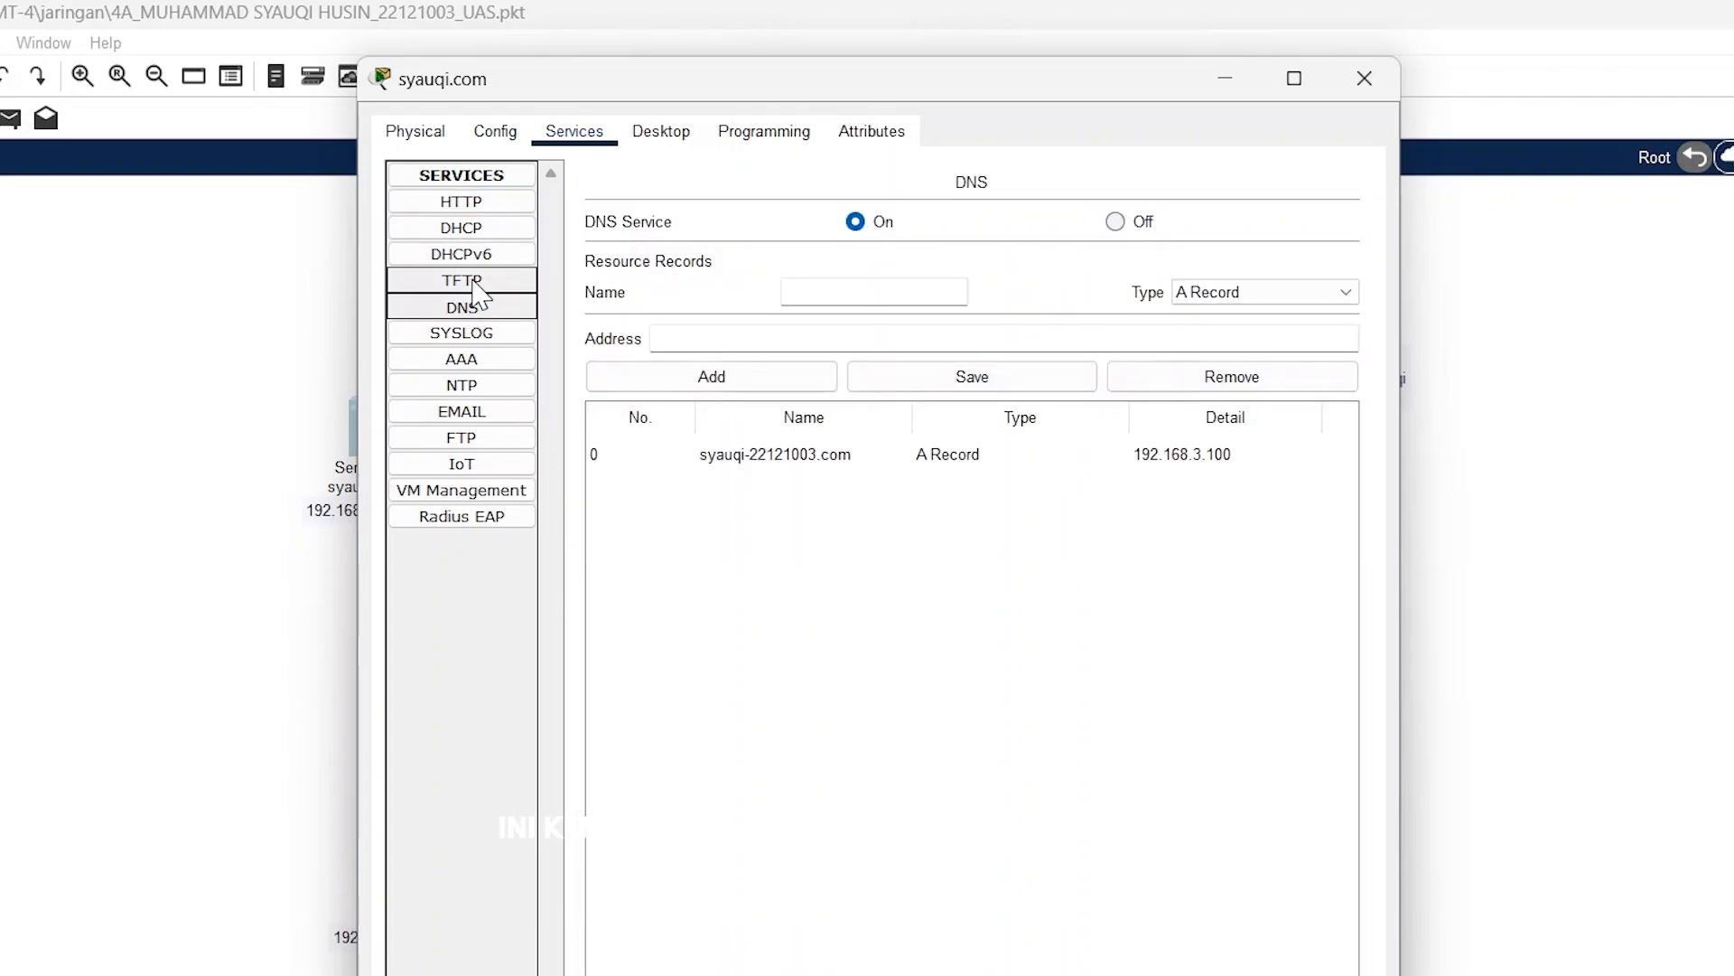
pyautogui.click(802, 471)
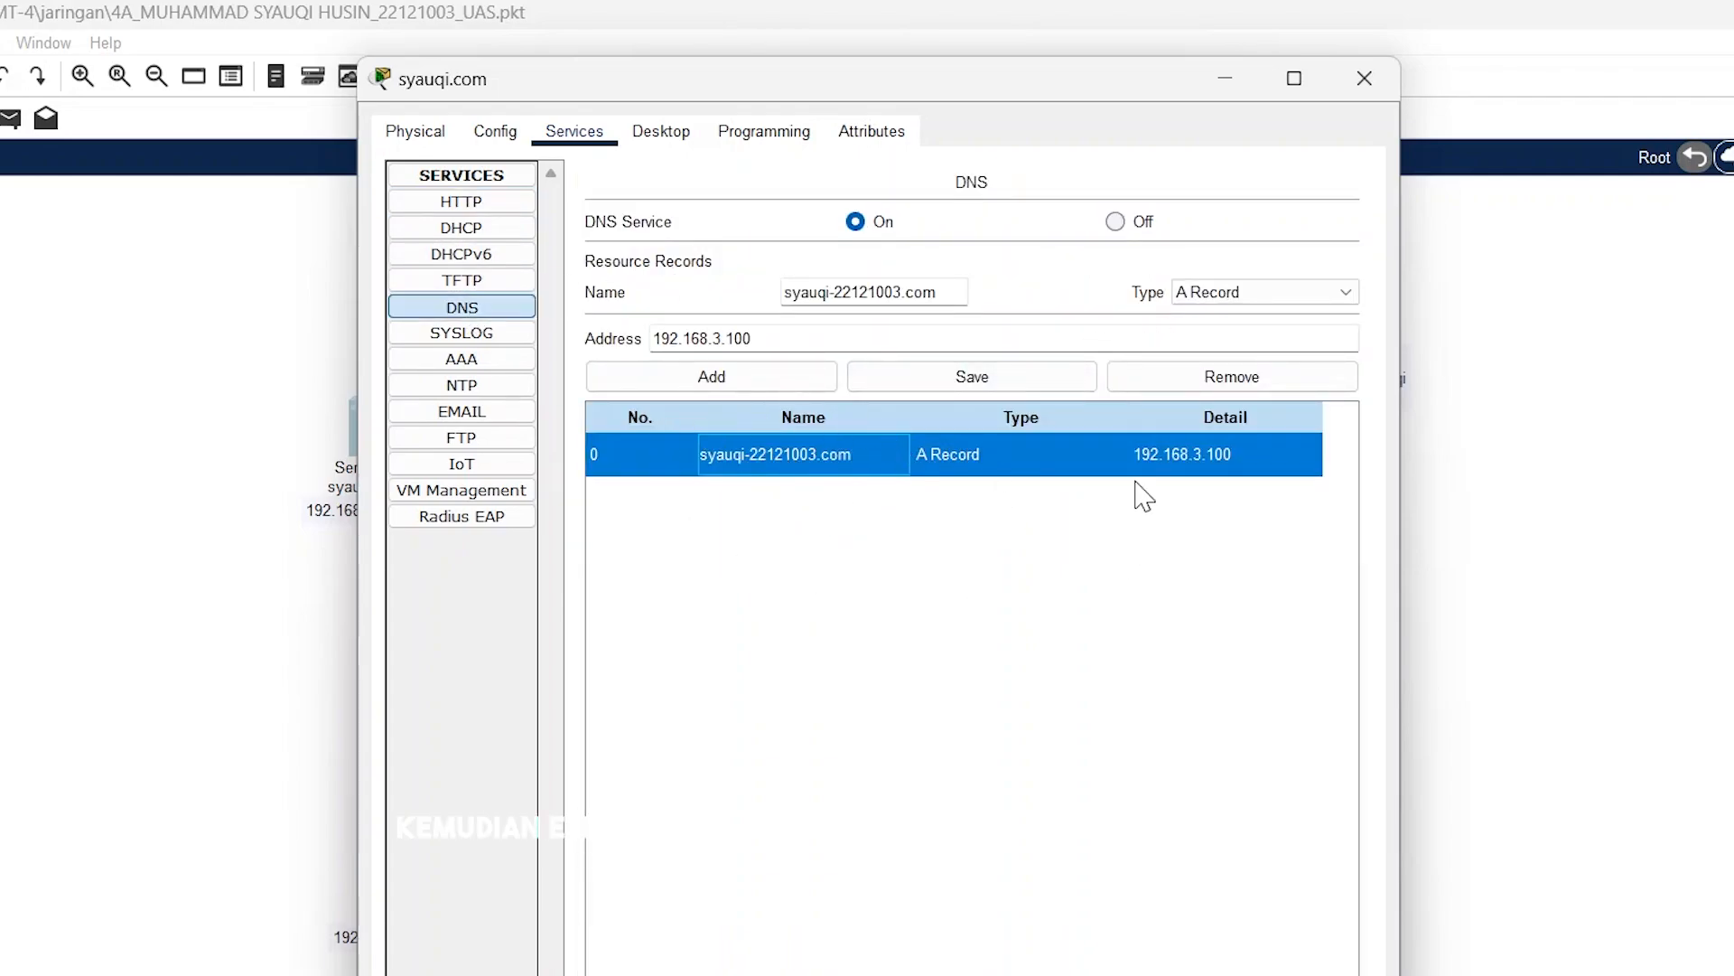
pyautogui.click(459, 415)
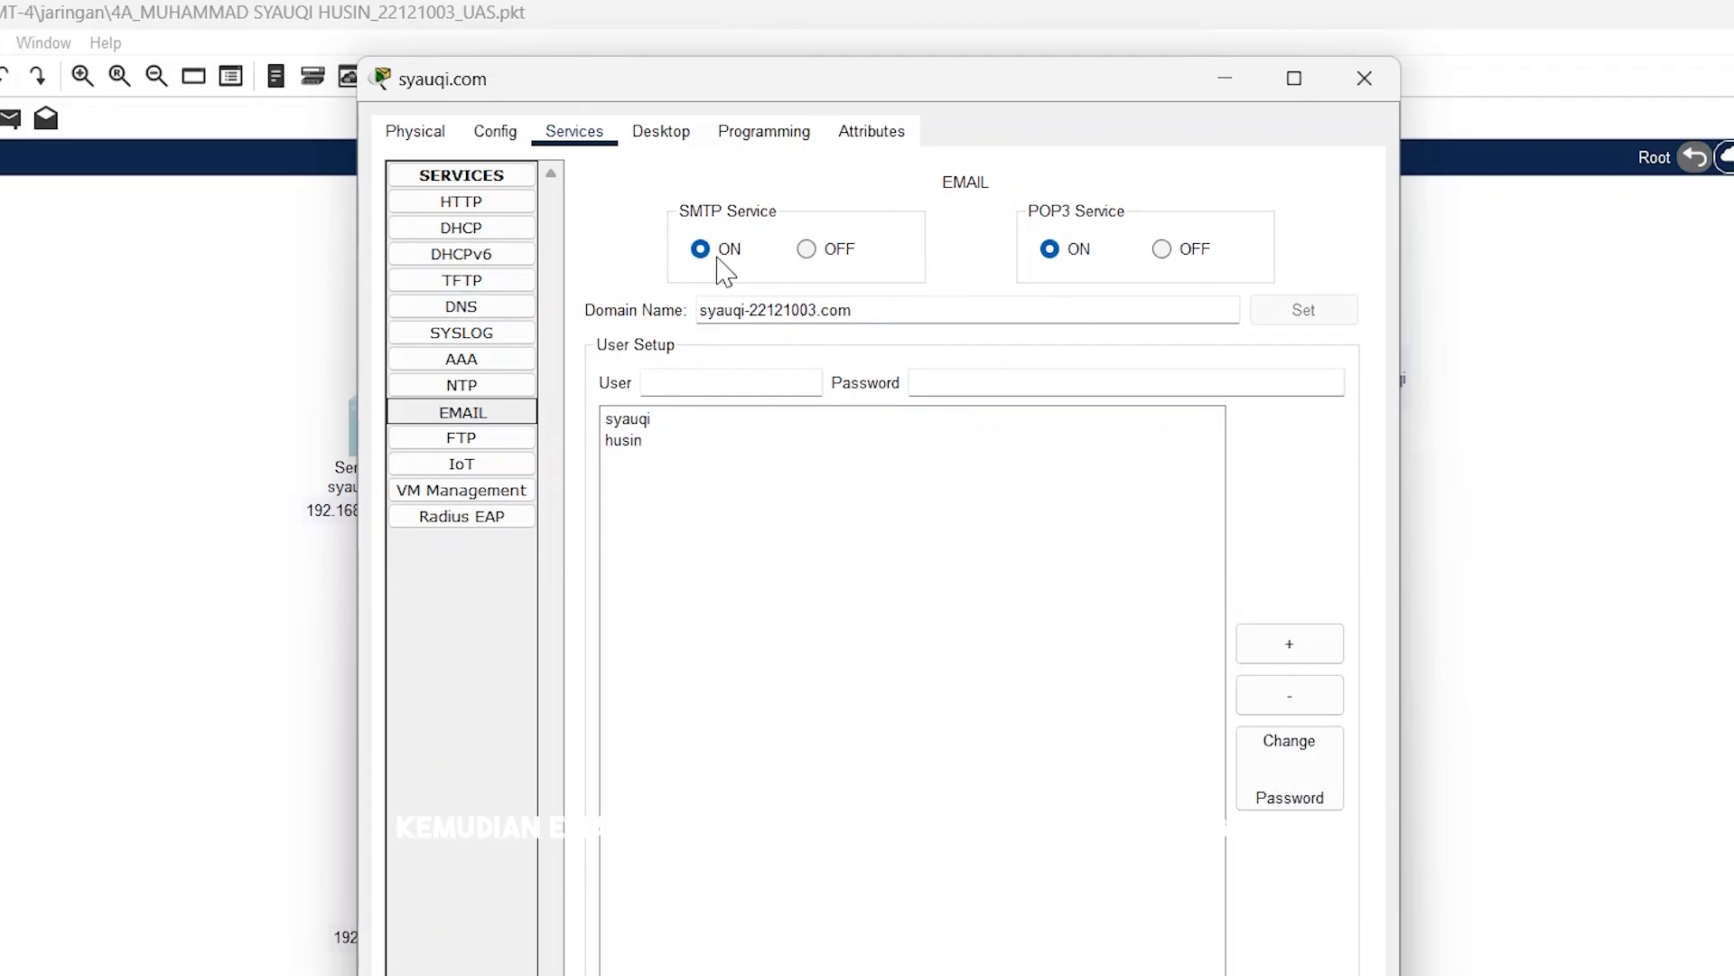
pyautogui.click(773, 420)
pyautogui.click(772, 441)
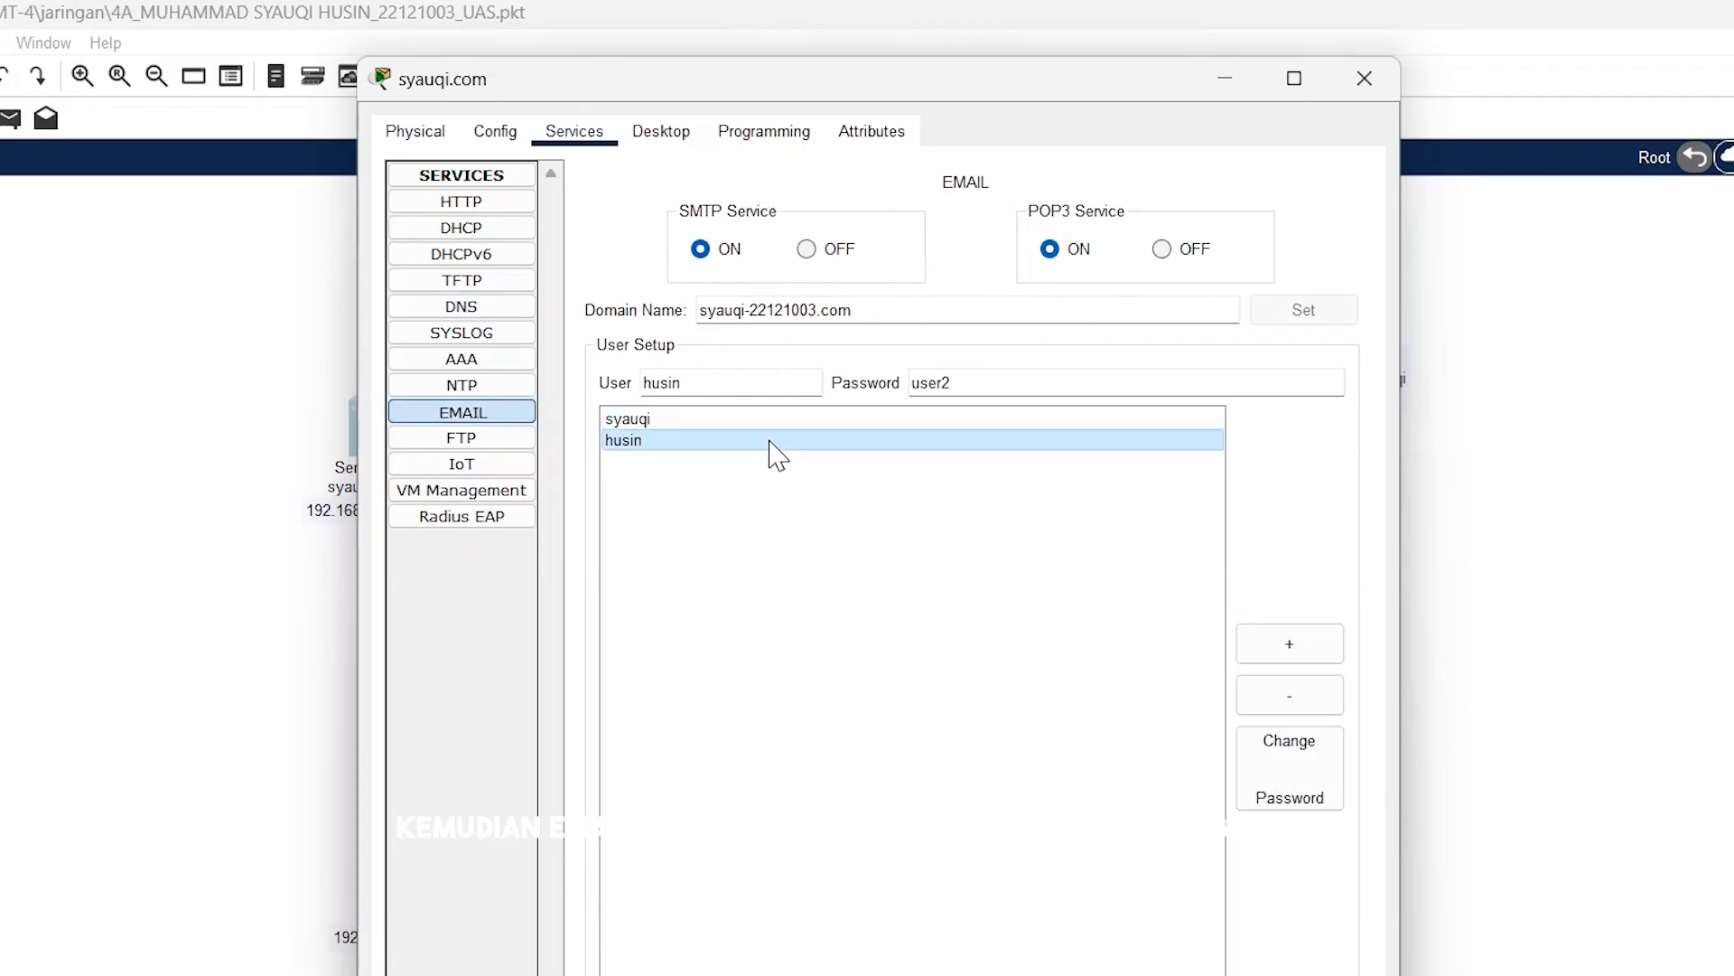
pyautogui.click(460, 439)
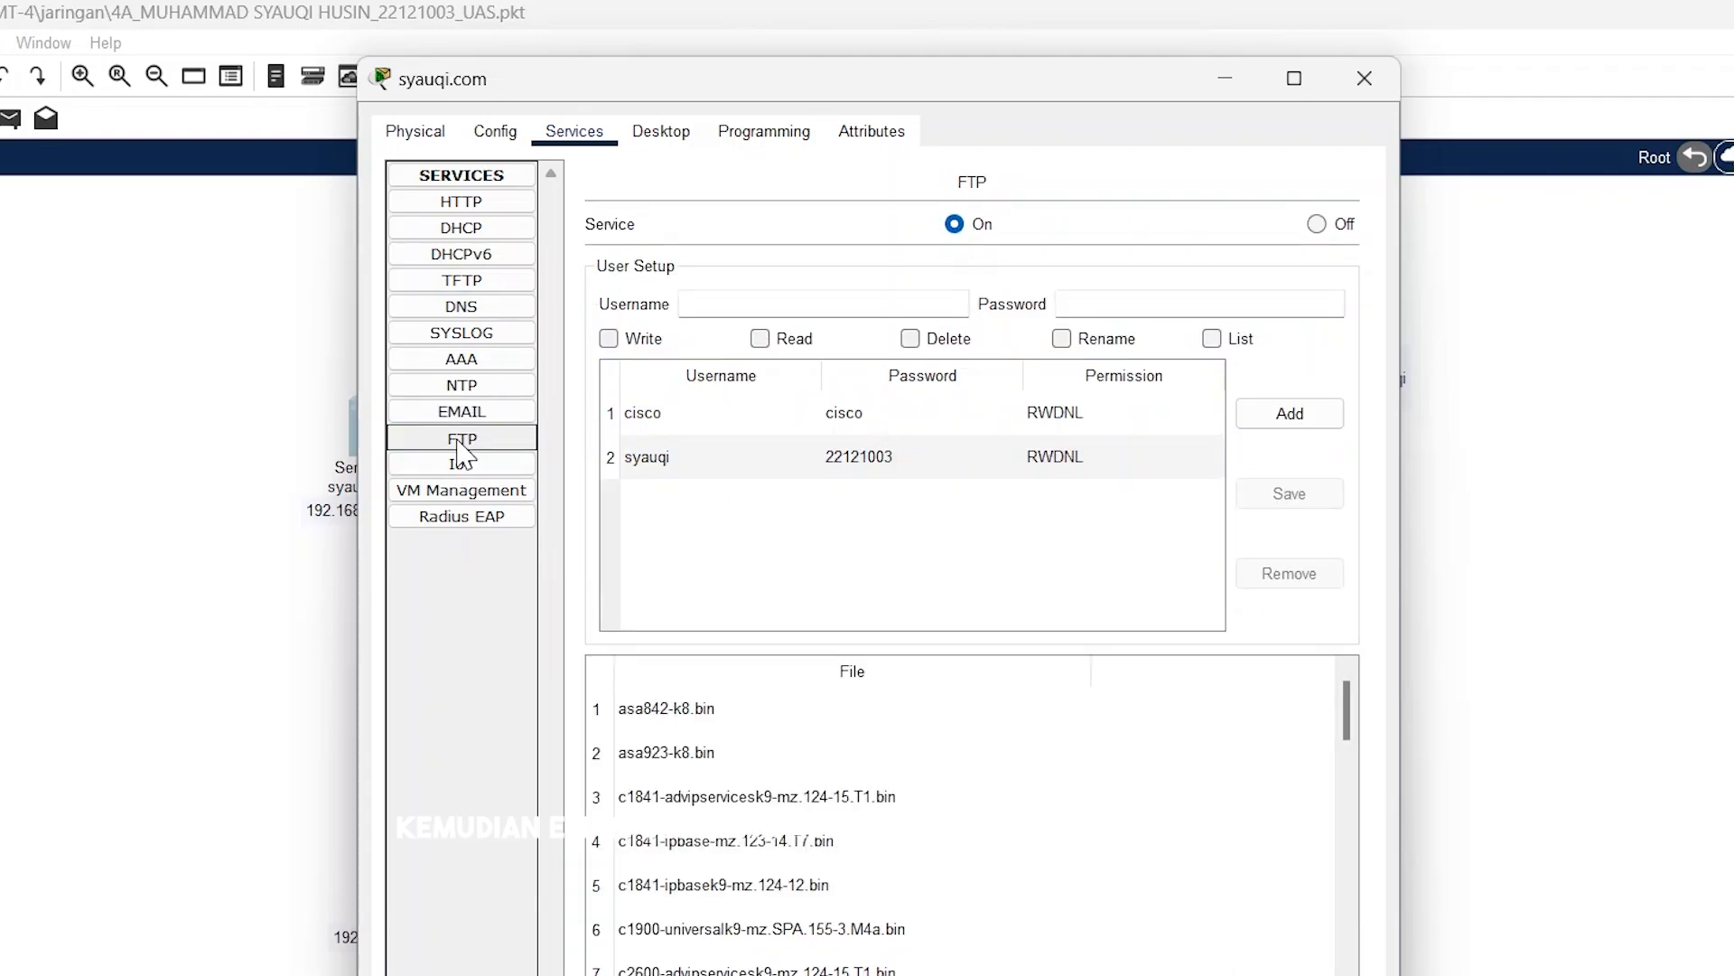
pyautogui.click(759, 454)
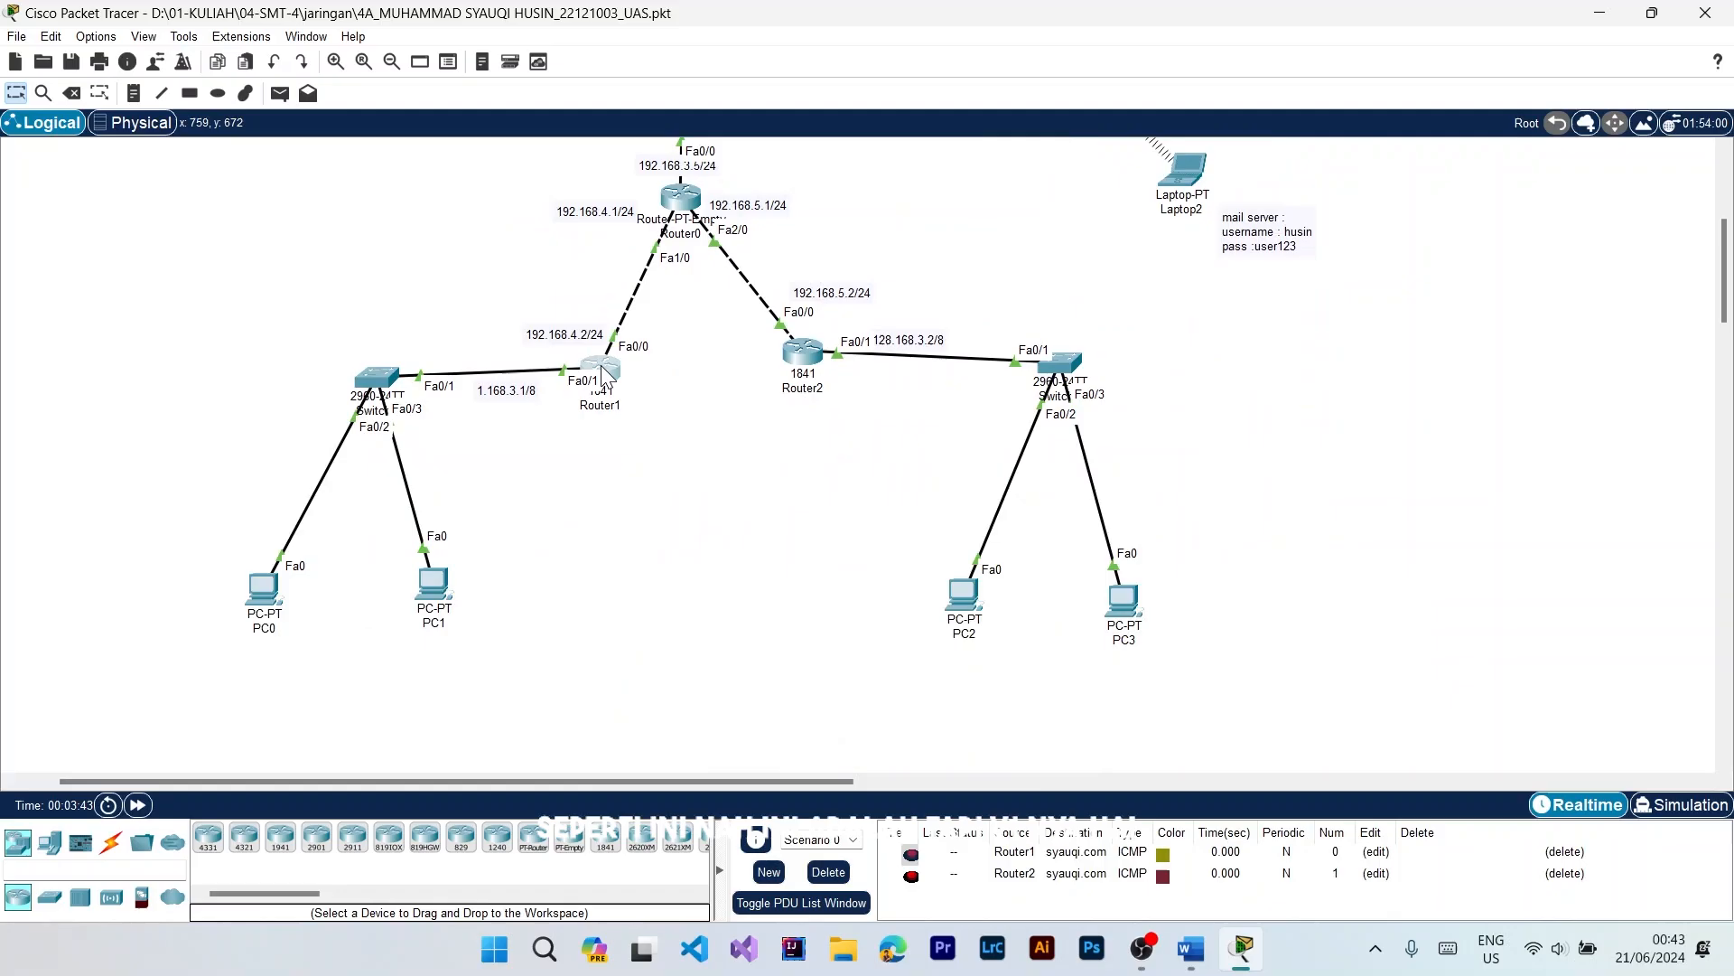
# Step: Check the IP configuration of Router1's FastEthernet0/0 and FastEthernet0/1 interfaces, and close its window
pyautogui.click(599, 366)
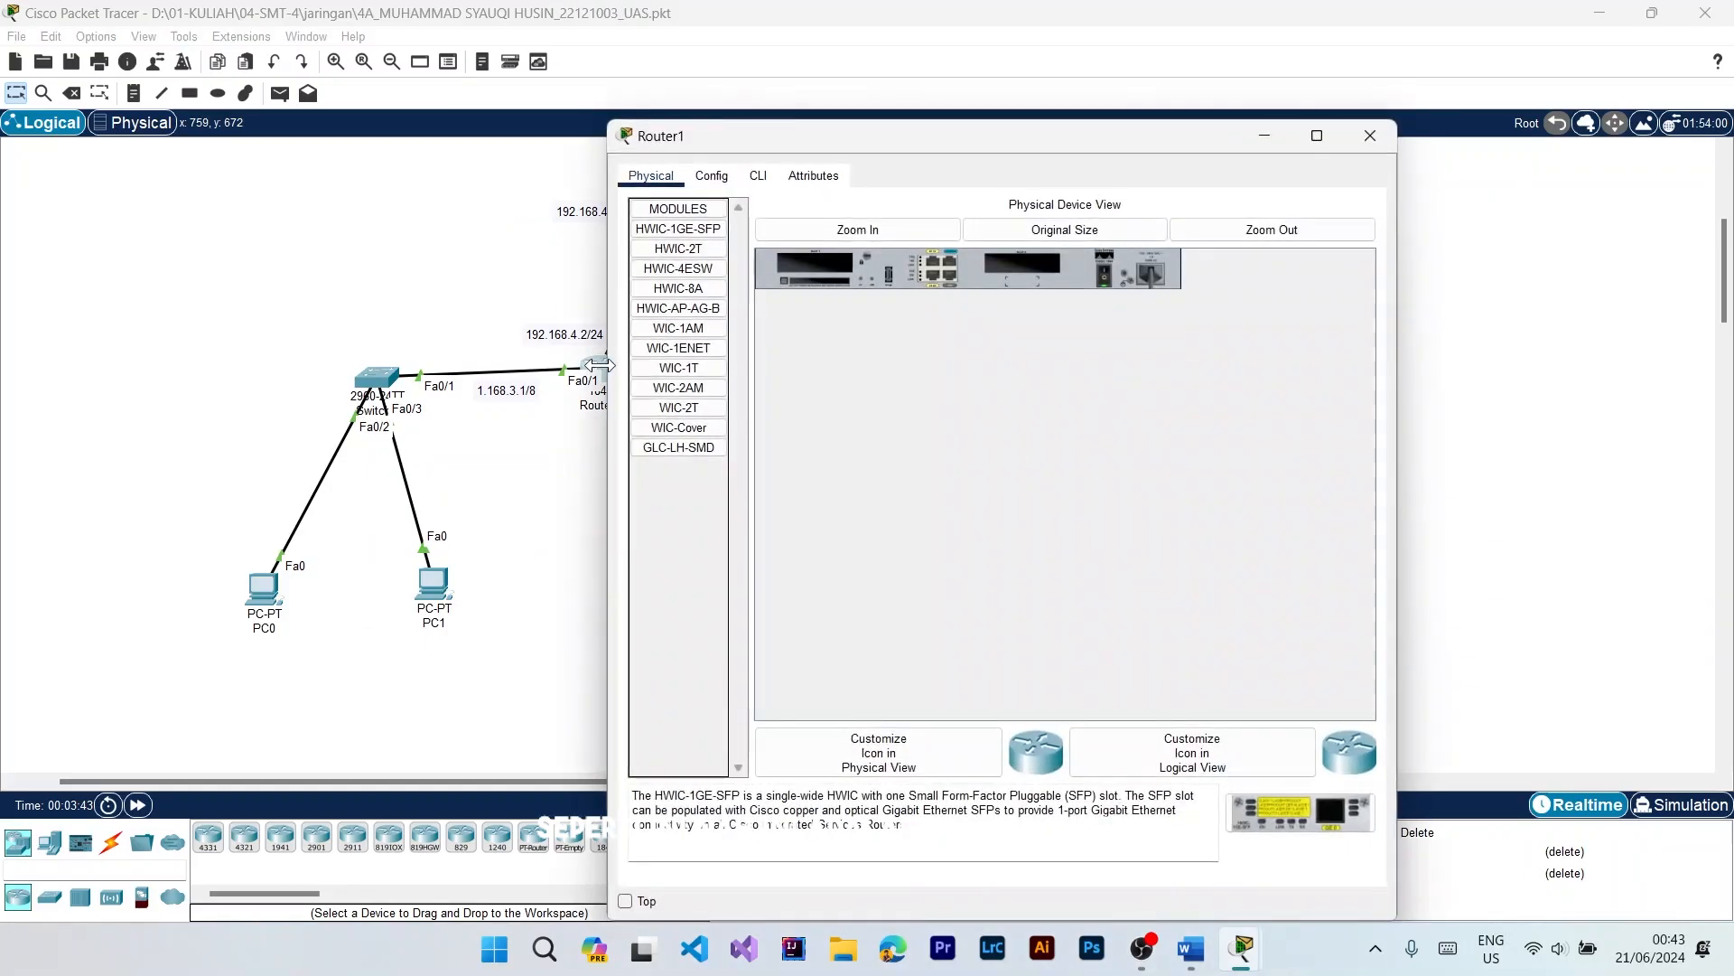
pyautogui.click(712, 175)
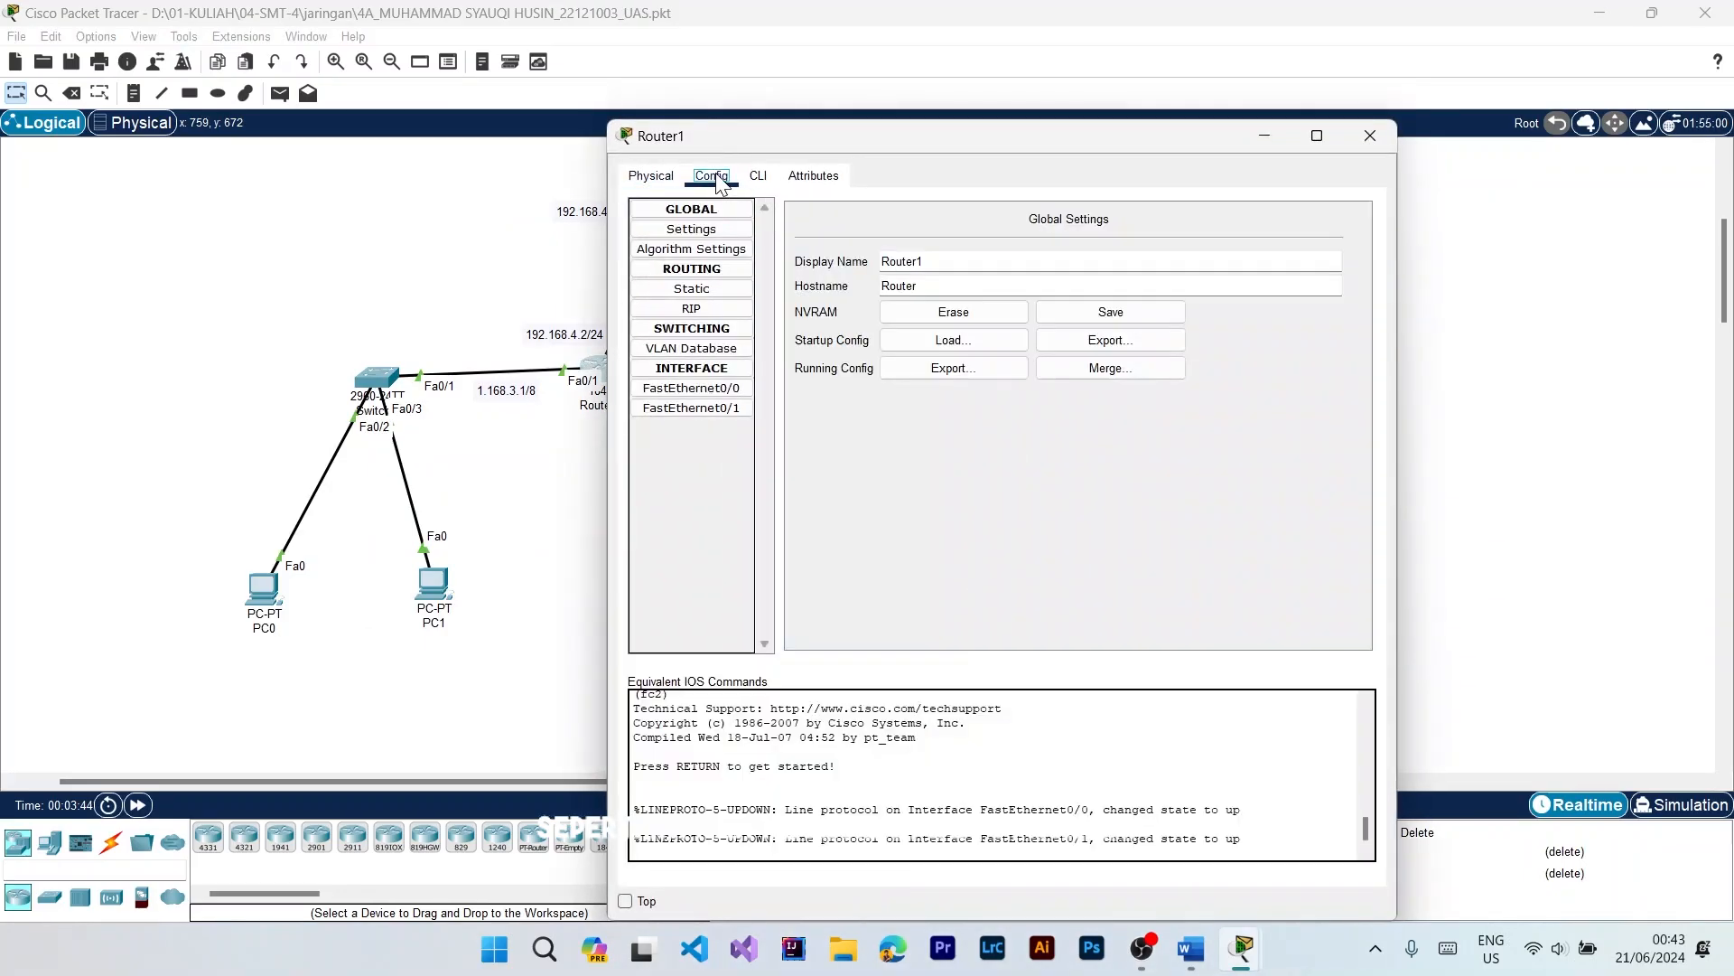
pyautogui.click(686, 408)
pyautogui.click(688, 389)
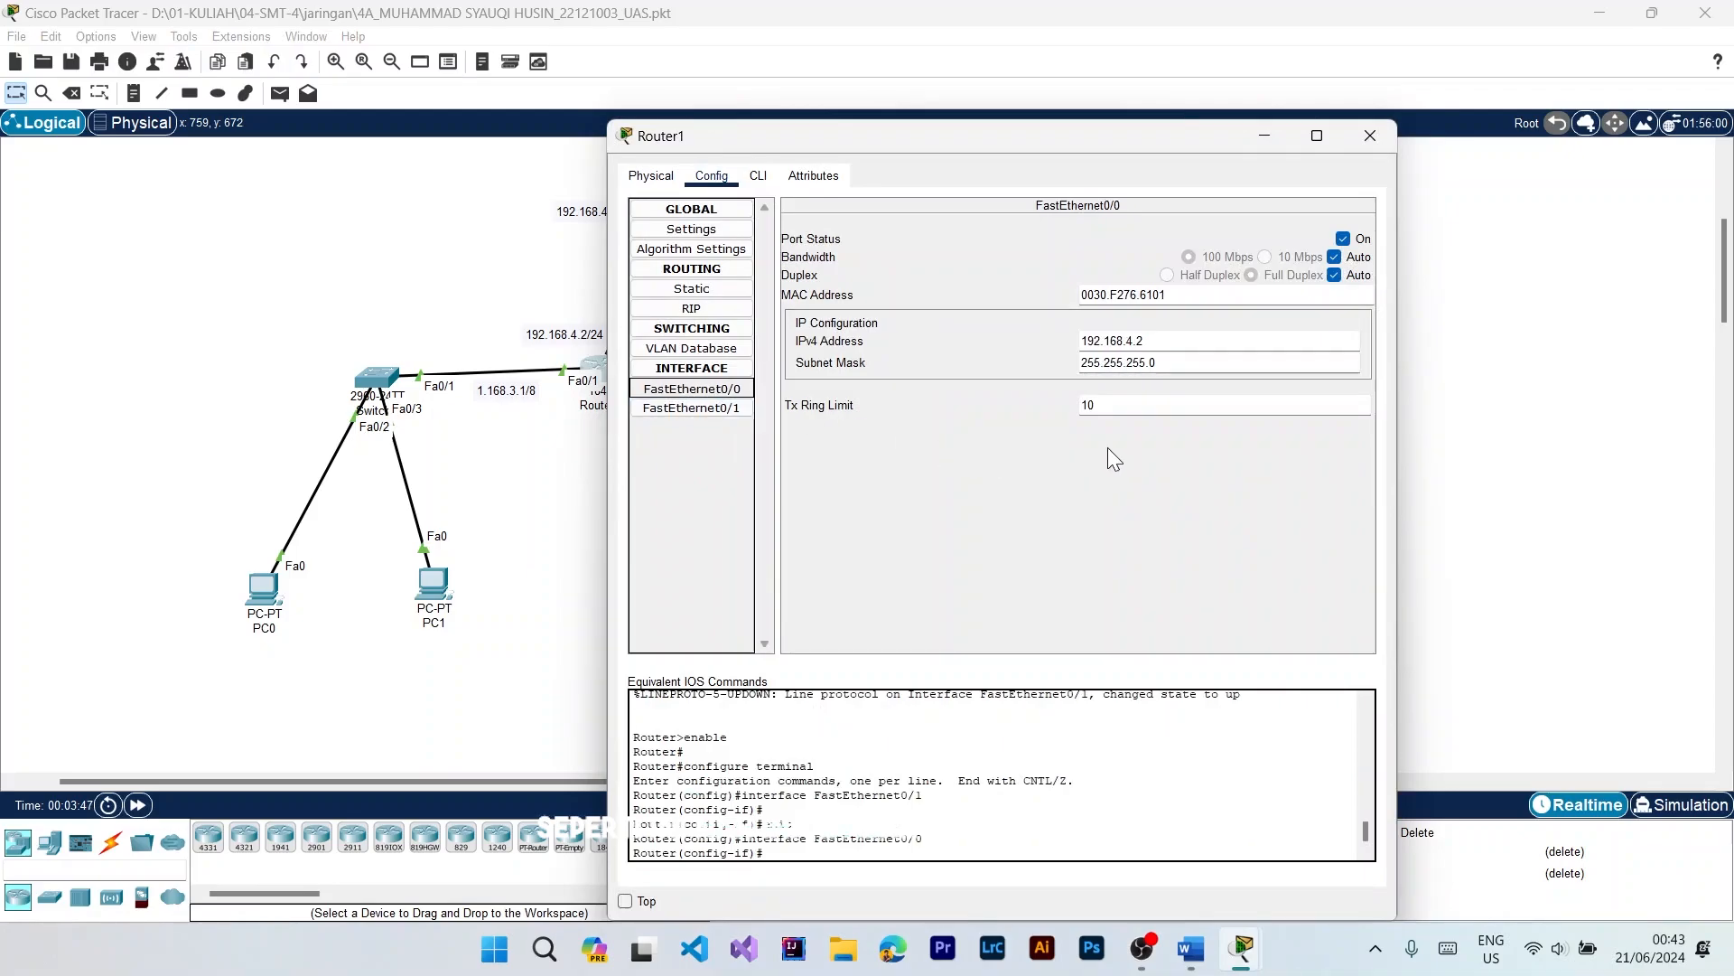
pyautogui.click(1191, 948)
pyautogui.click(1188, 953)
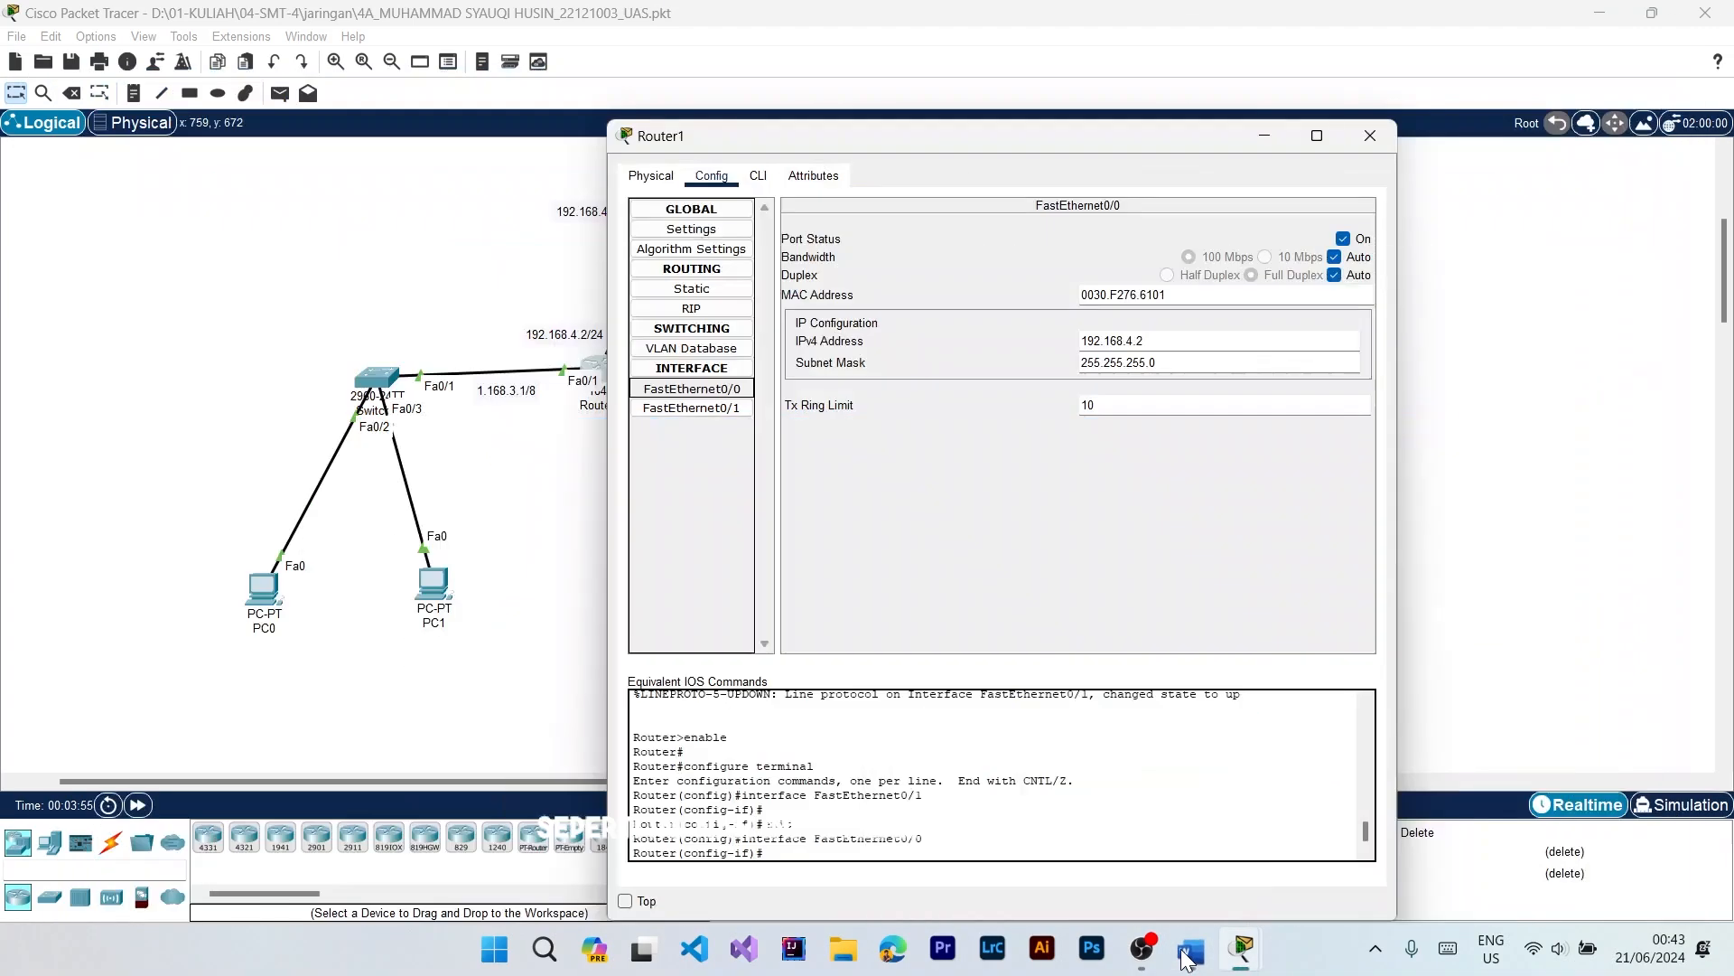
pyautogui.click(680, 409)
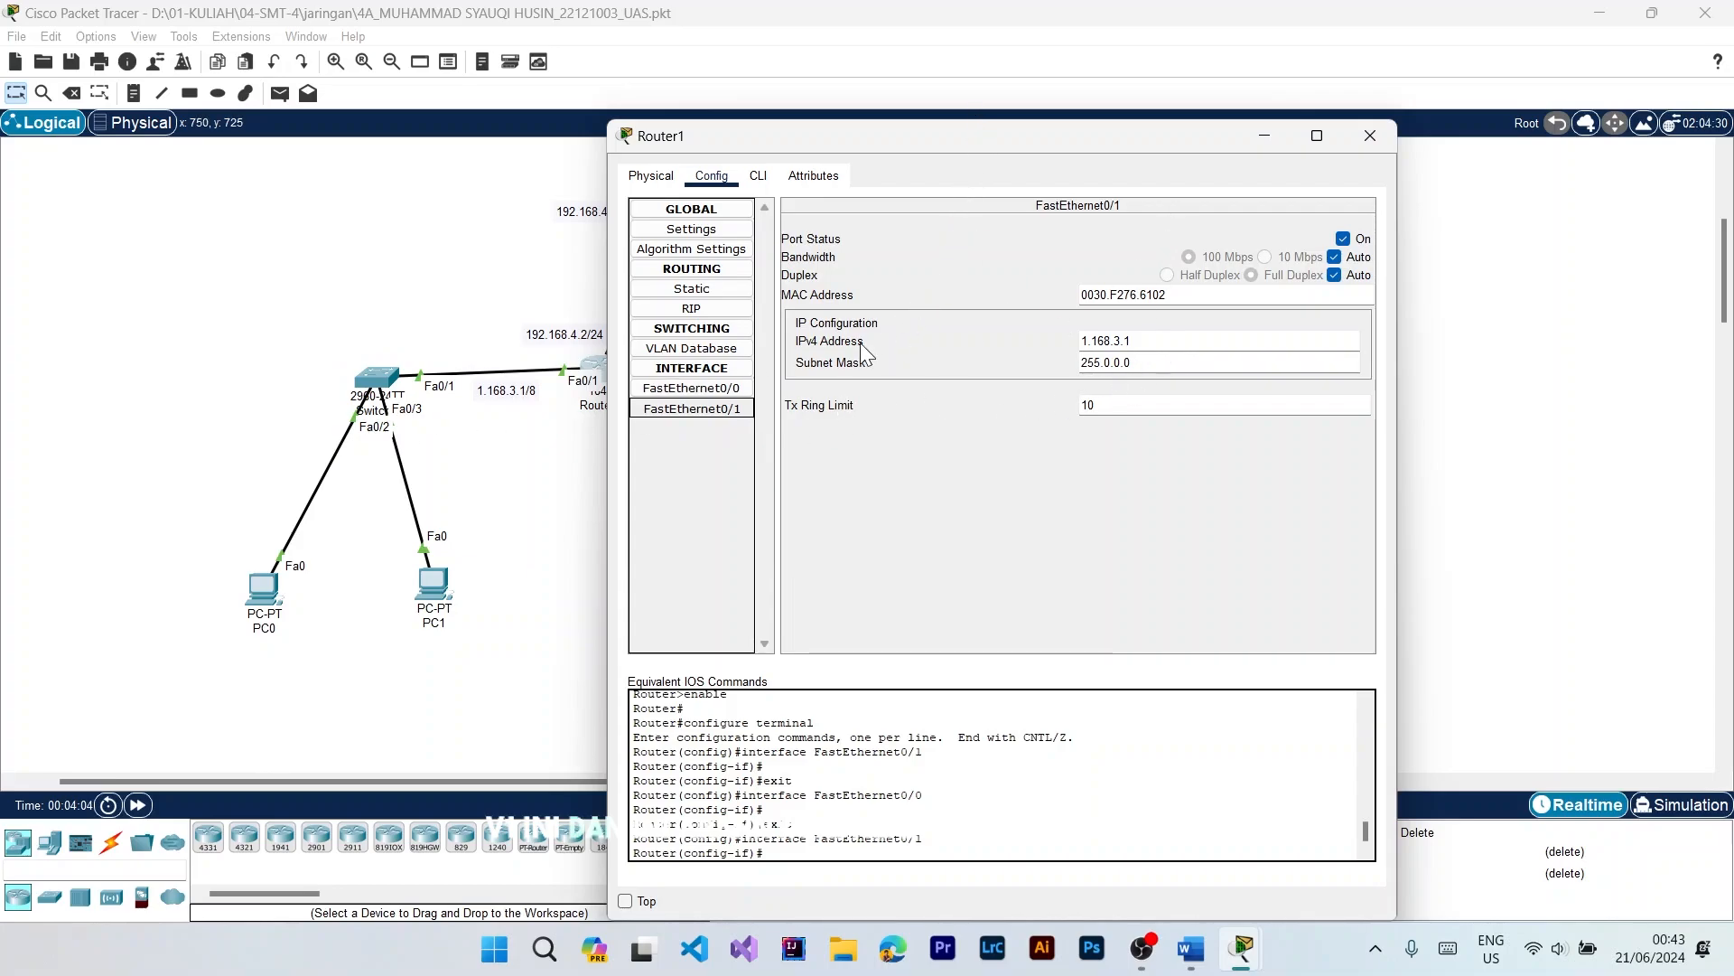
pyautogui.click(668, 388)
pyautogui.moveTo(842, 136); pyautogui.dragTo(1081, 124)
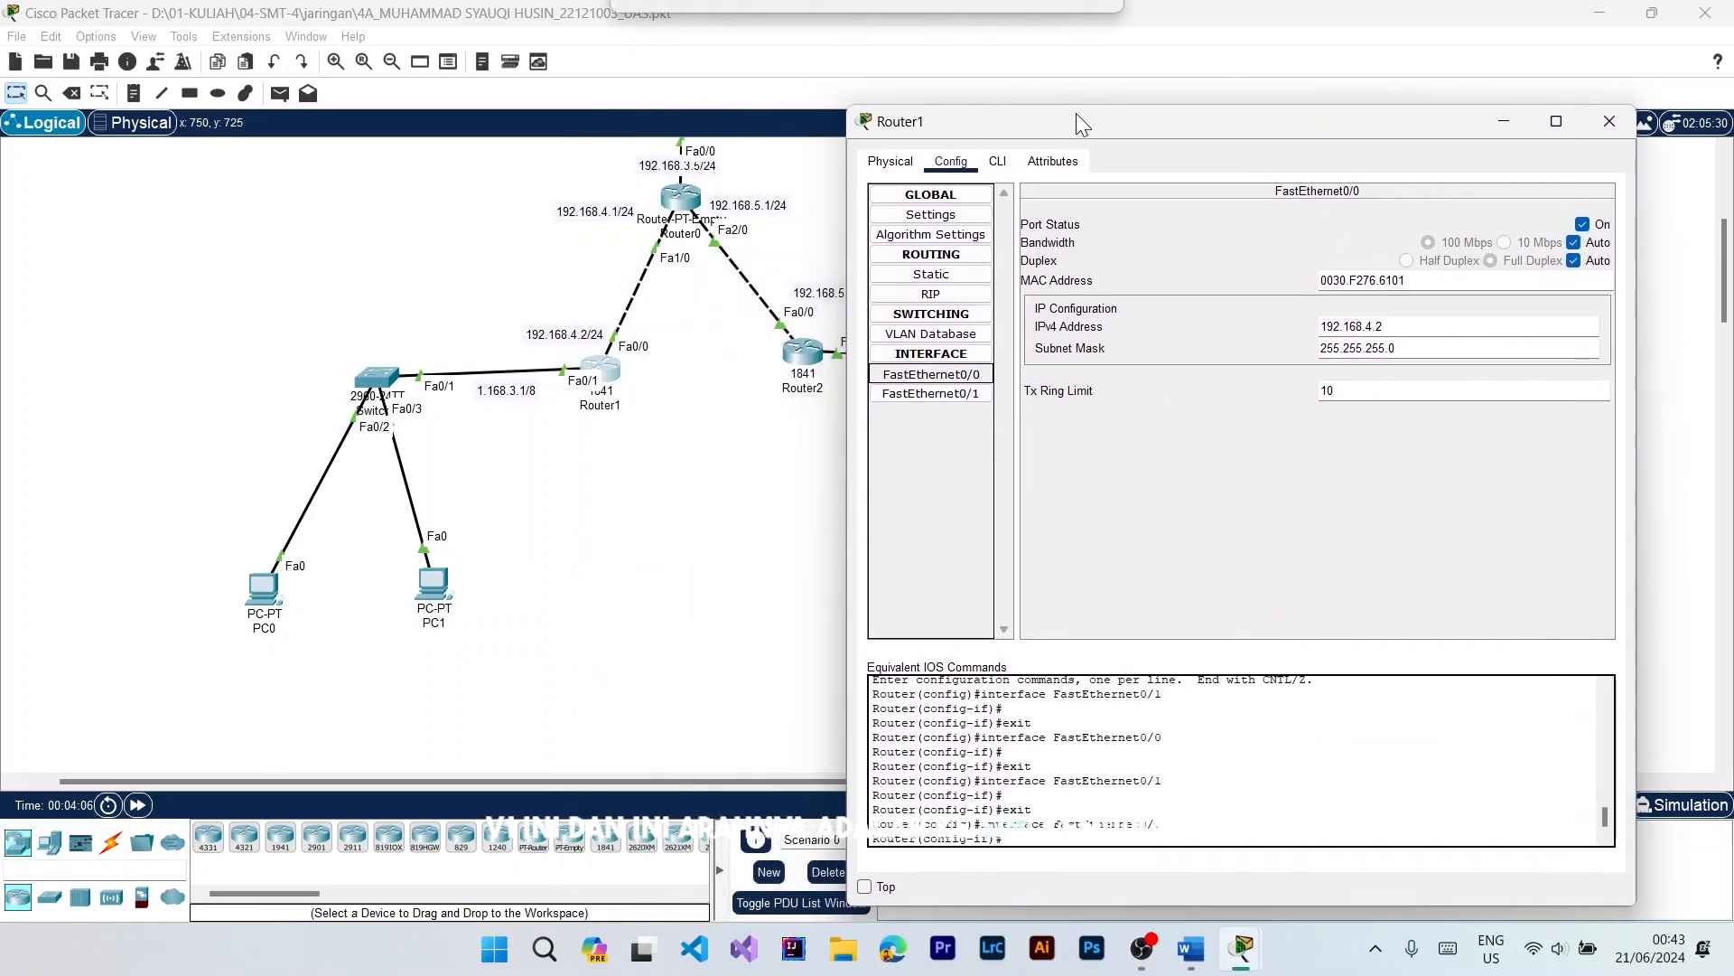
pyautogui.click(1607, 125)
# Step: Check the IPv4 address and subnet mask of Router2's FastEthernet0/0 interface
pyautogui.click(800, 365)
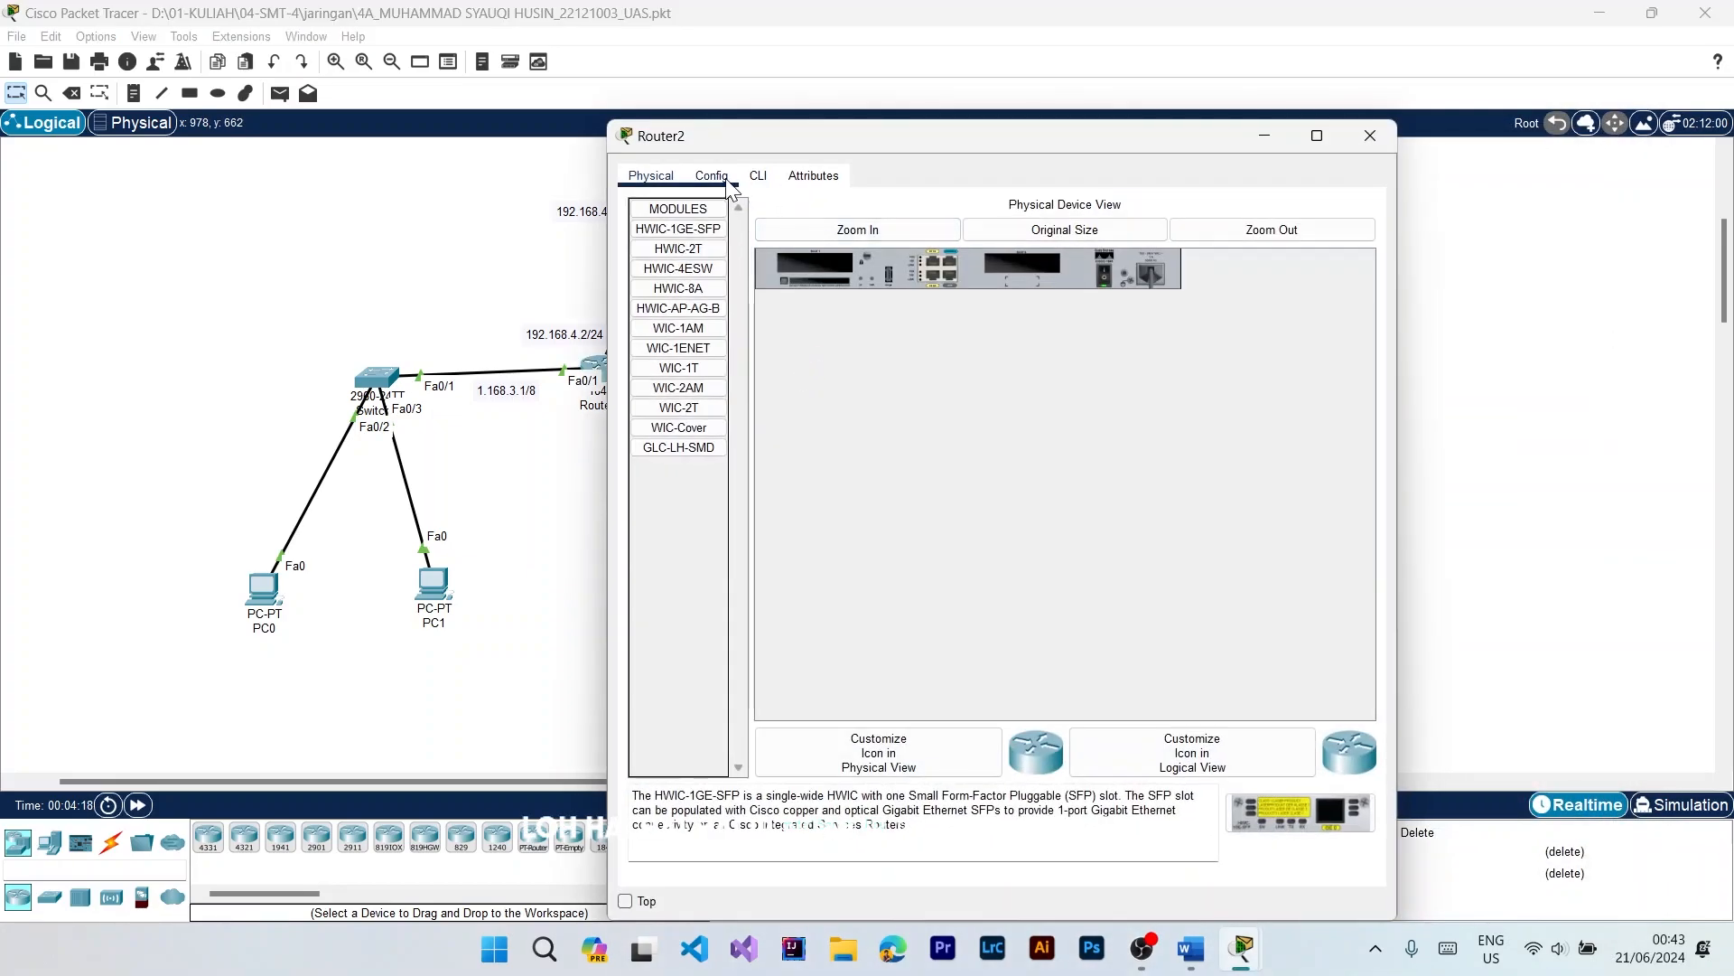
pyautogui.click(711, 177)
pyautogui.click(710, 389)
pyautogui.moveTo(1152, 342); pyautogui.dragTo(1068, 327)
pyautogui.click(1027, 371)
# Step: Check the IPv4 address and subnet mask of Router2's FastEthernet0/1 interface against the topology, and put its window away
pyautogui.click(720, 412)
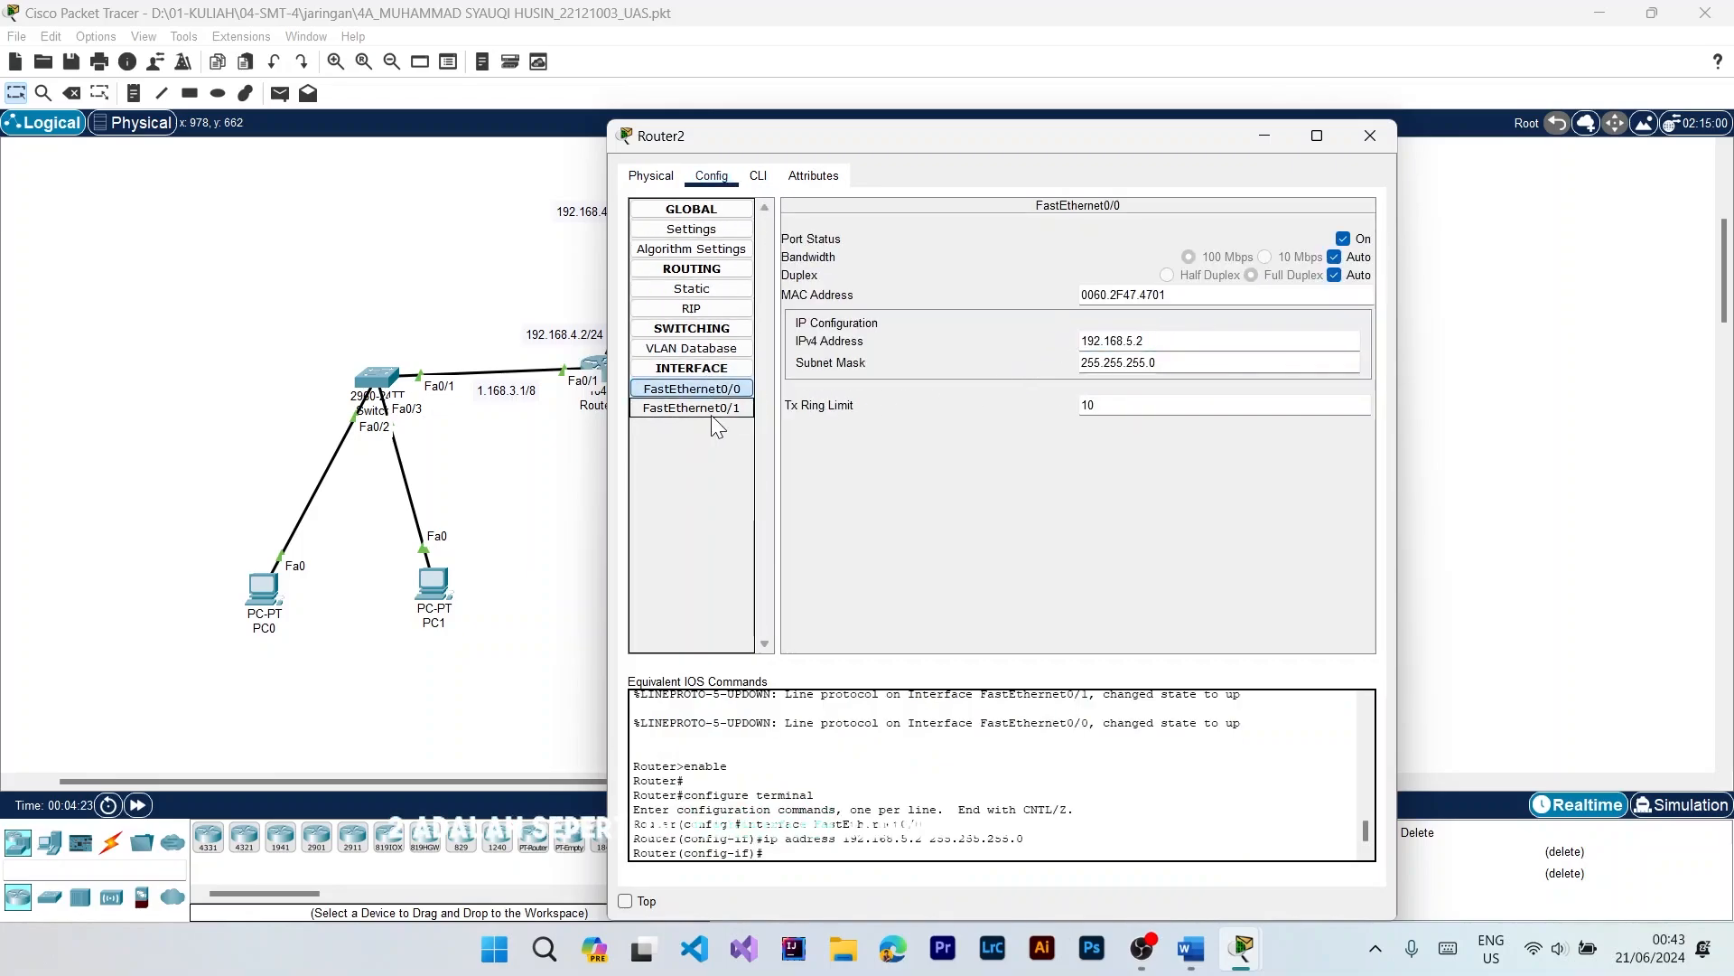
pyautogui.click(720, 409)
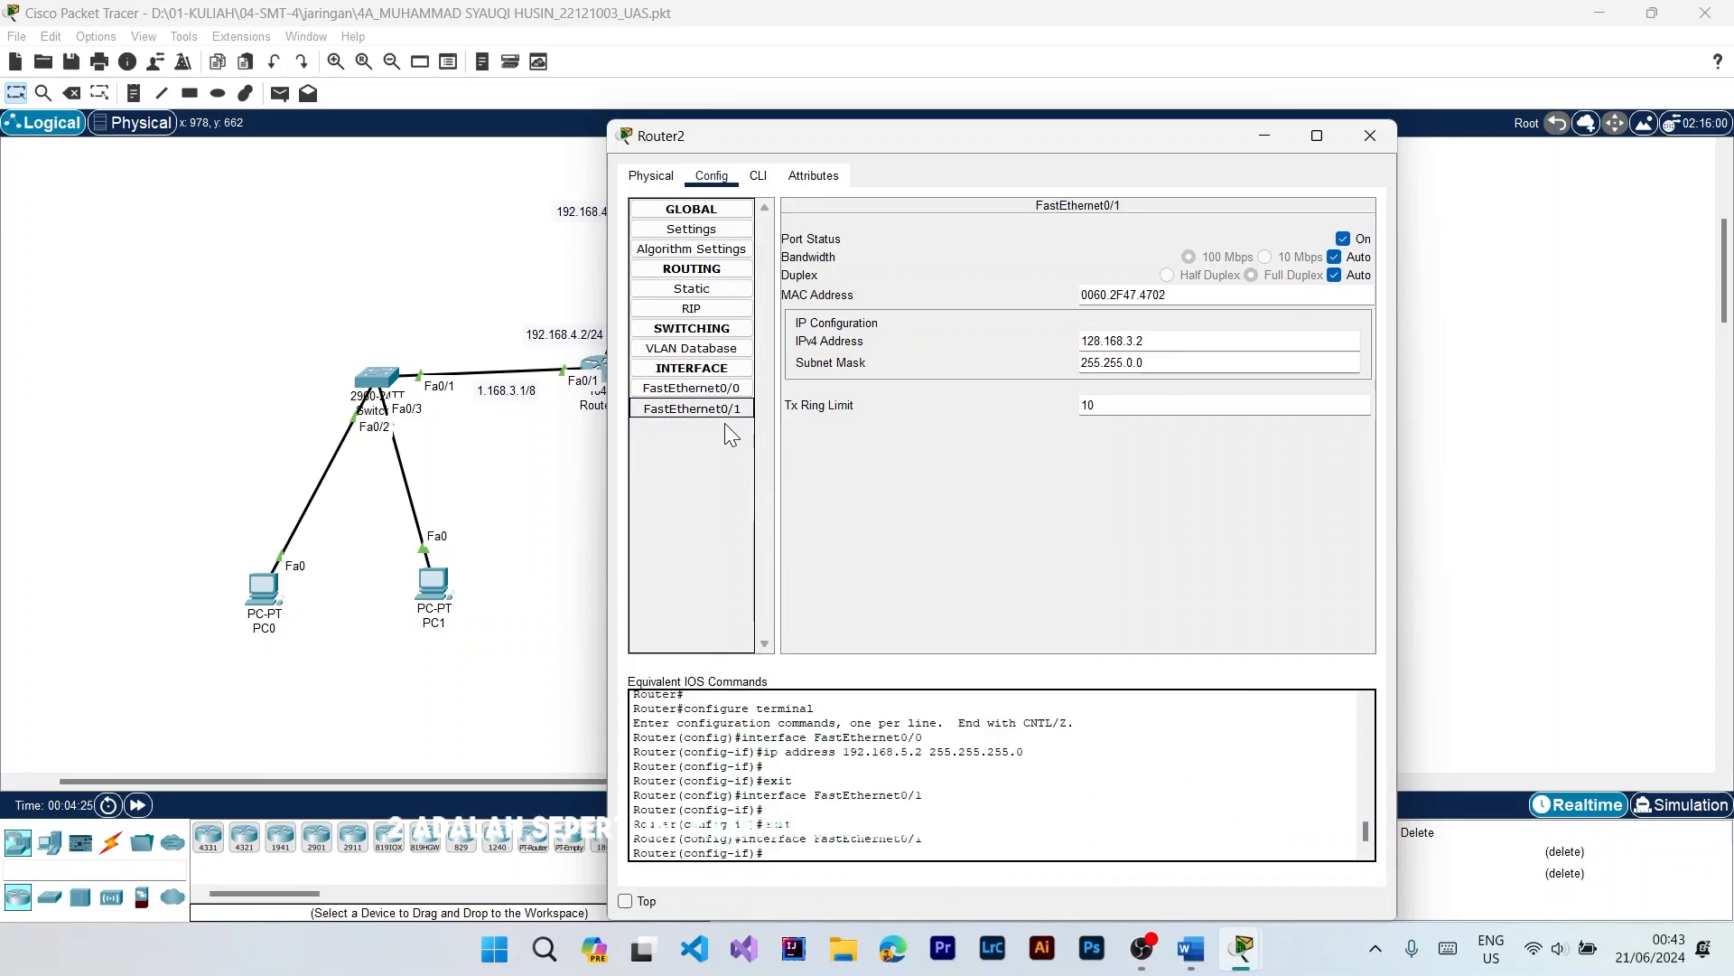
pyautogui.moveTo(969, 150); pyautogui.dragTo(1486, 85)
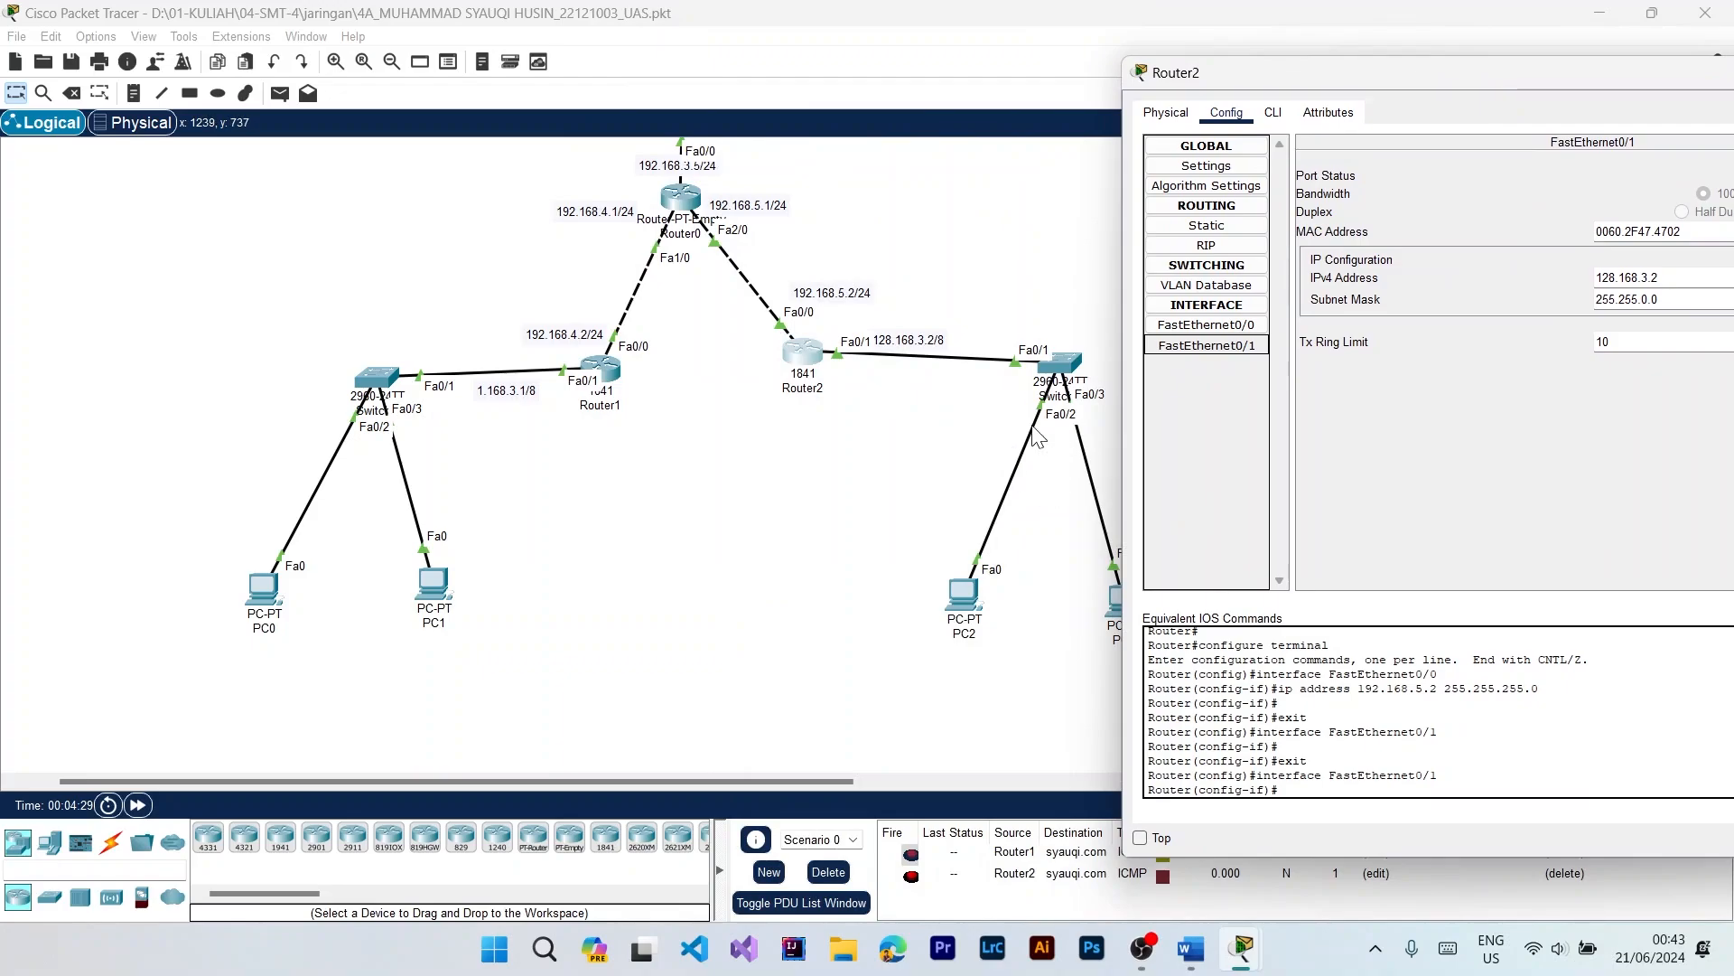
pyautogui.moveTo(1356, 69); pyautogui.dragTo(668, 80)
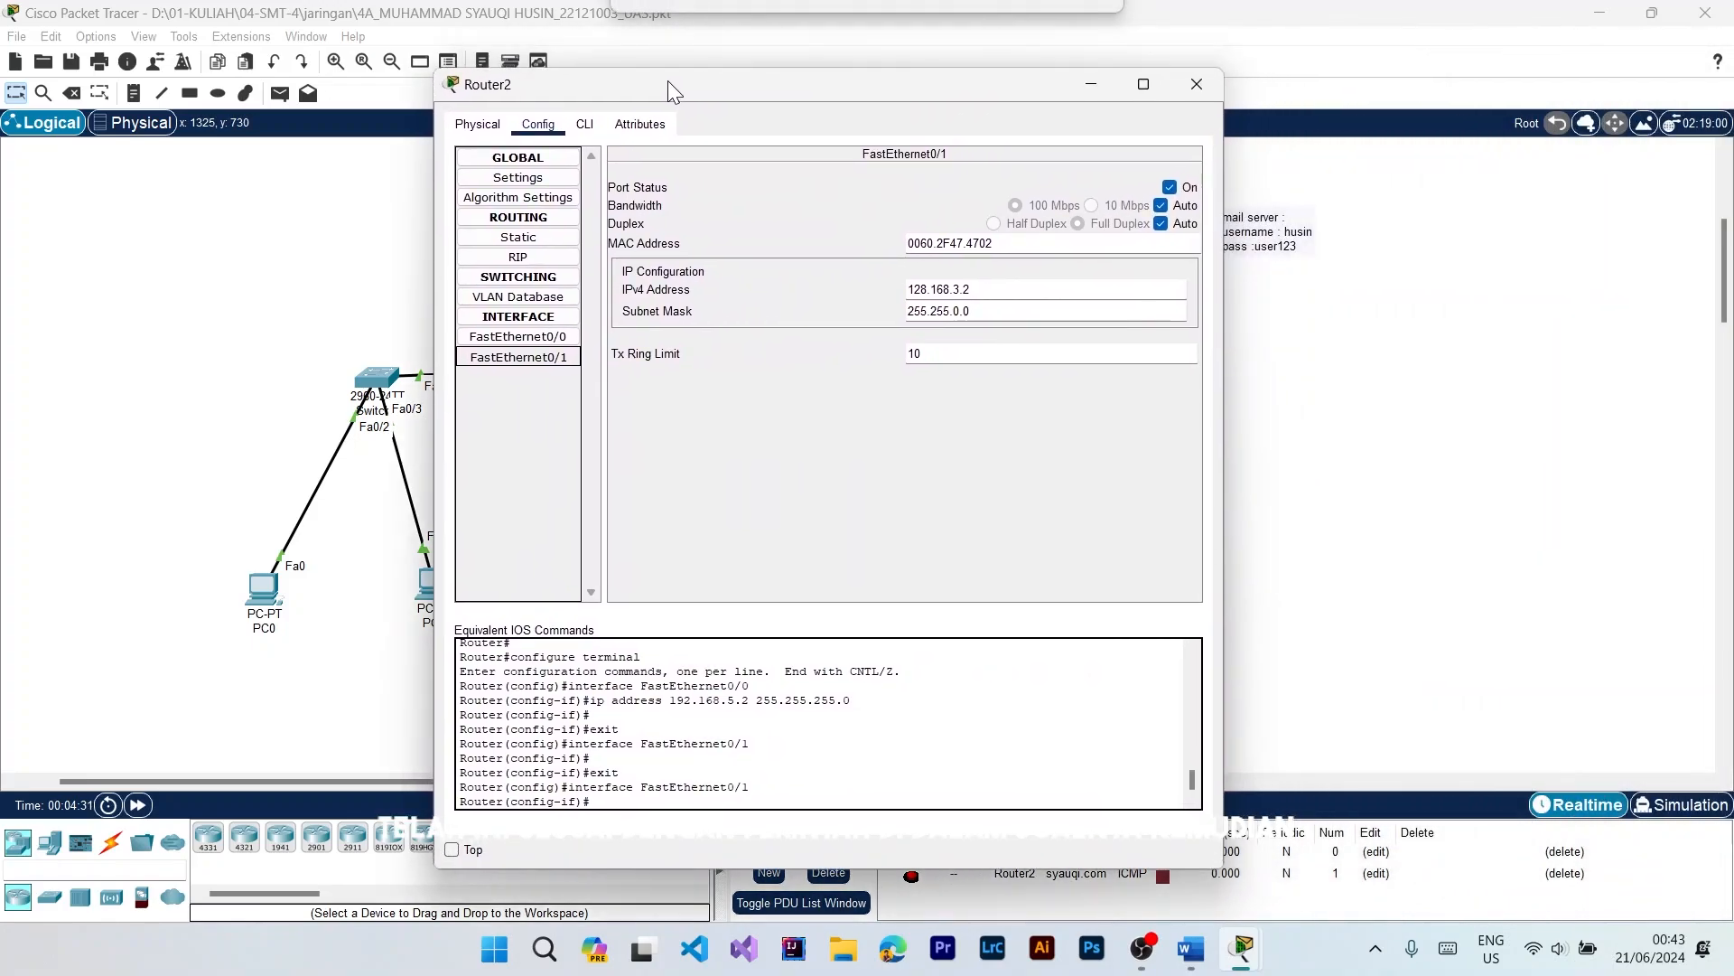
pyautogui.moveTo(979, 287); pyautogui.dragTo(898, 287)
pyautogui.click(1014, 312)
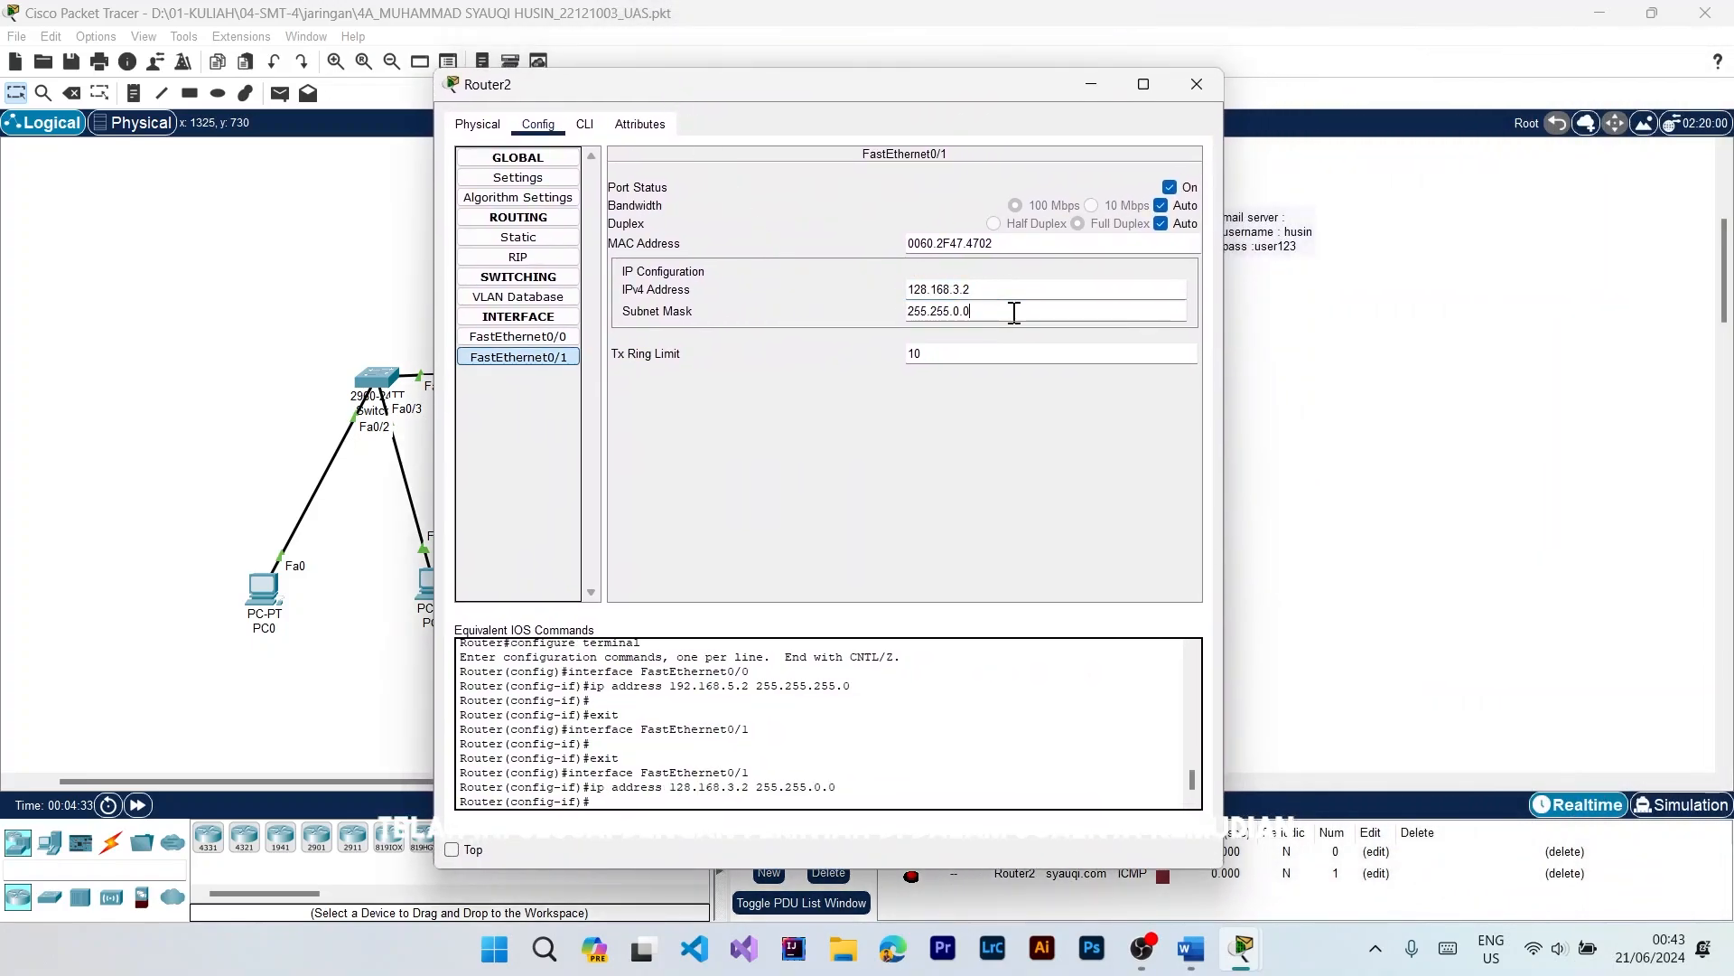
pyautogui.click(1009, 284)
pyautogui.click(989, 289)
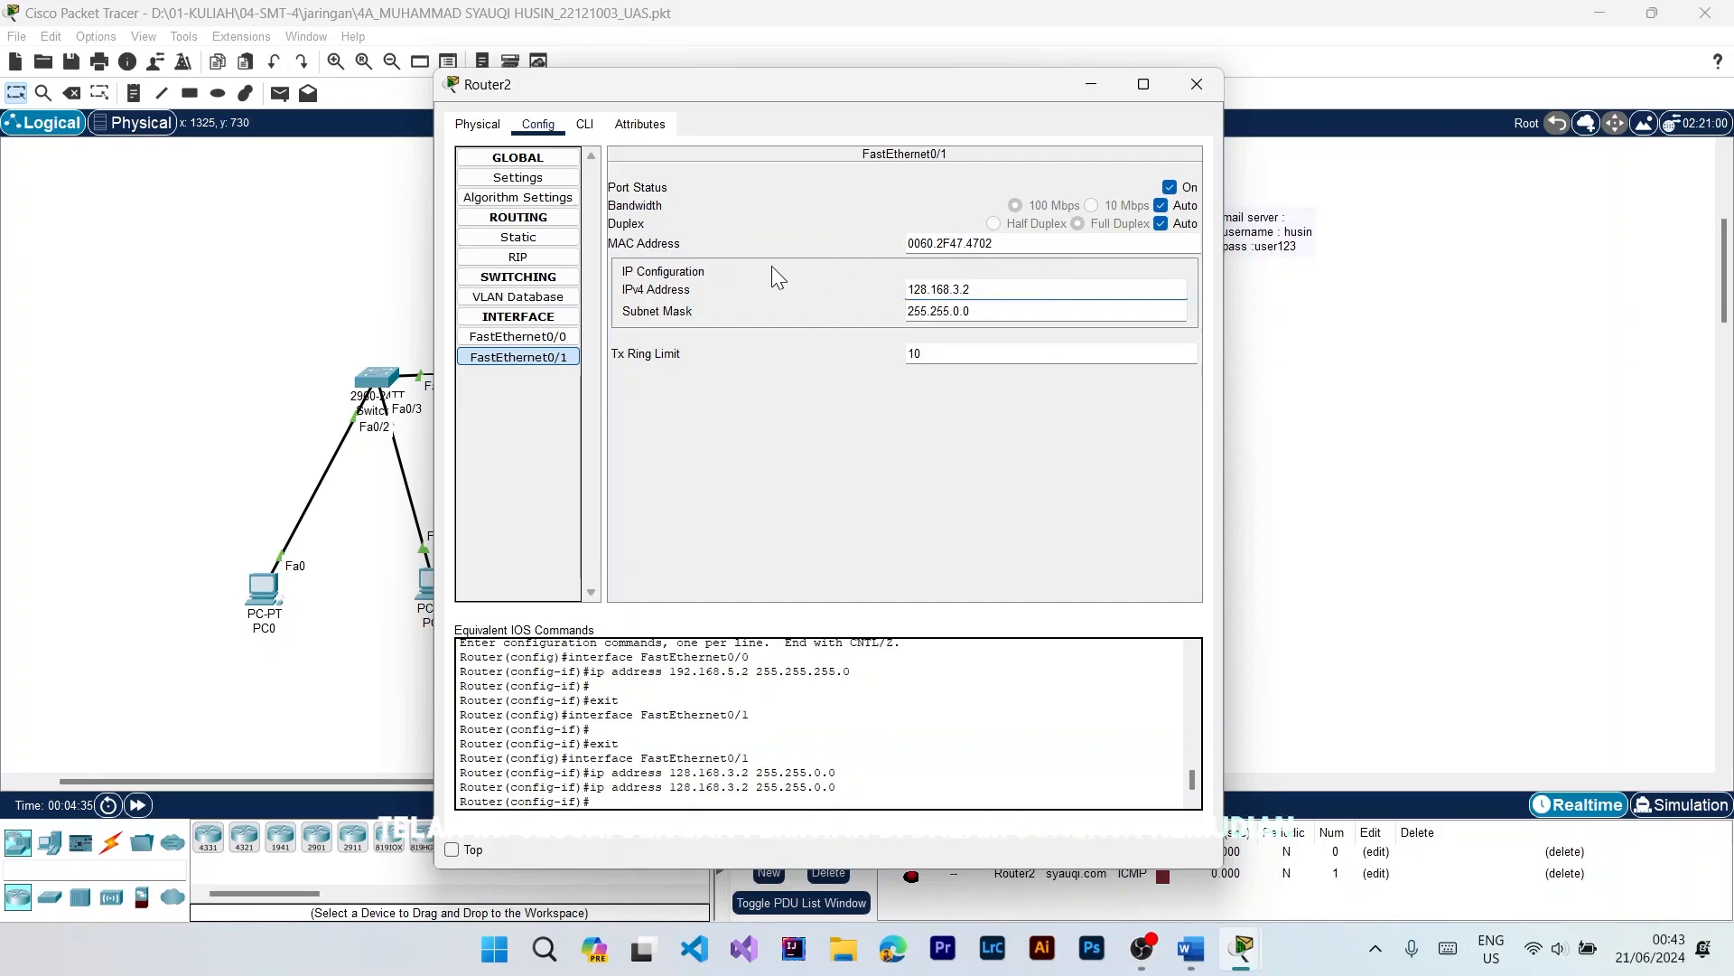
pyautogui.click(1096, 84)
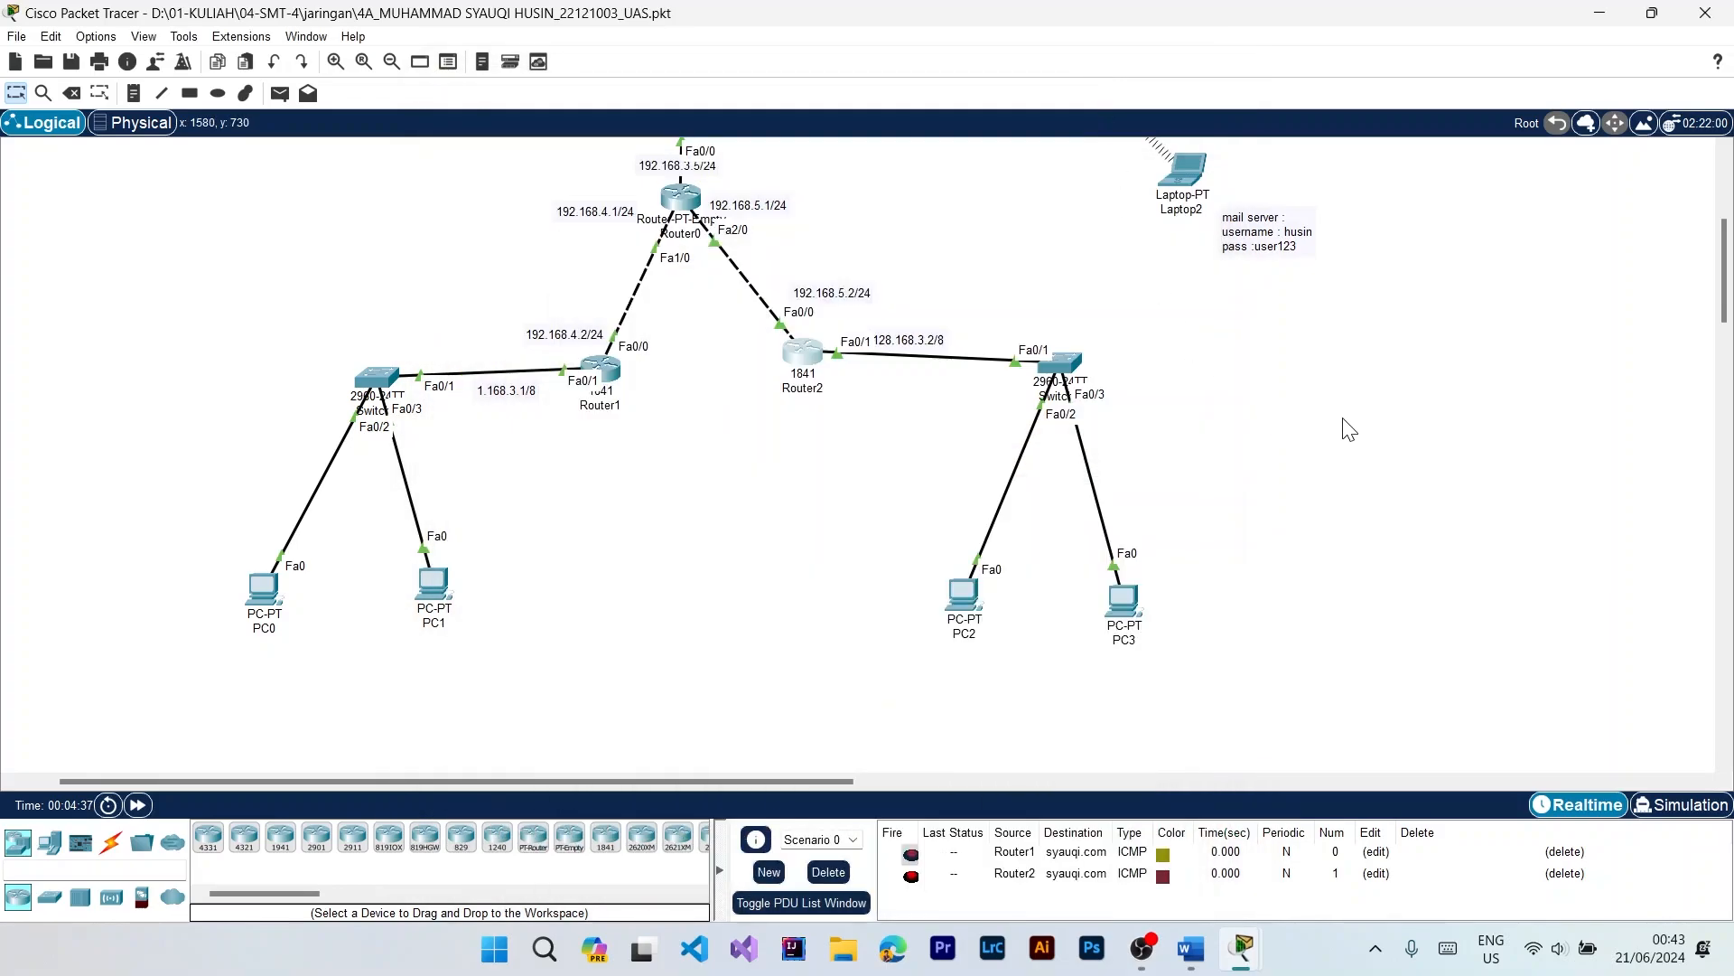
# Step: Check the IPv4 address and subnet mask in Wireless Router1's LAN settings
pyautogui.scroll(5, 1381, 303)
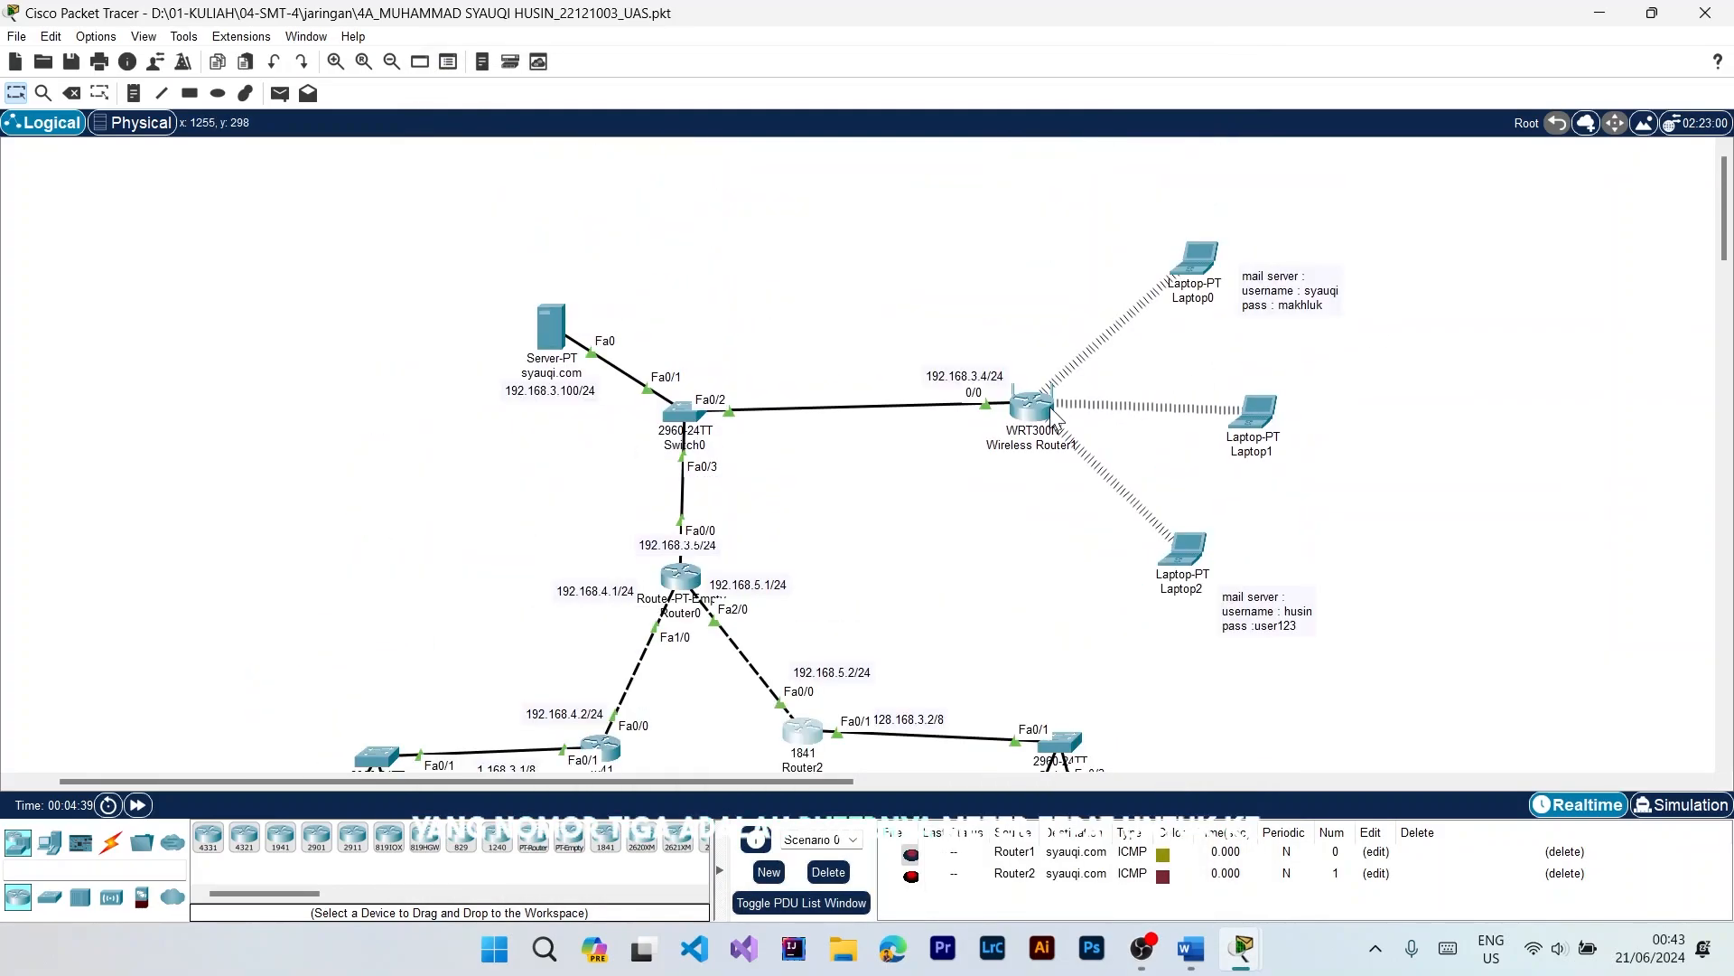
pyautogui.click(1034, 407)
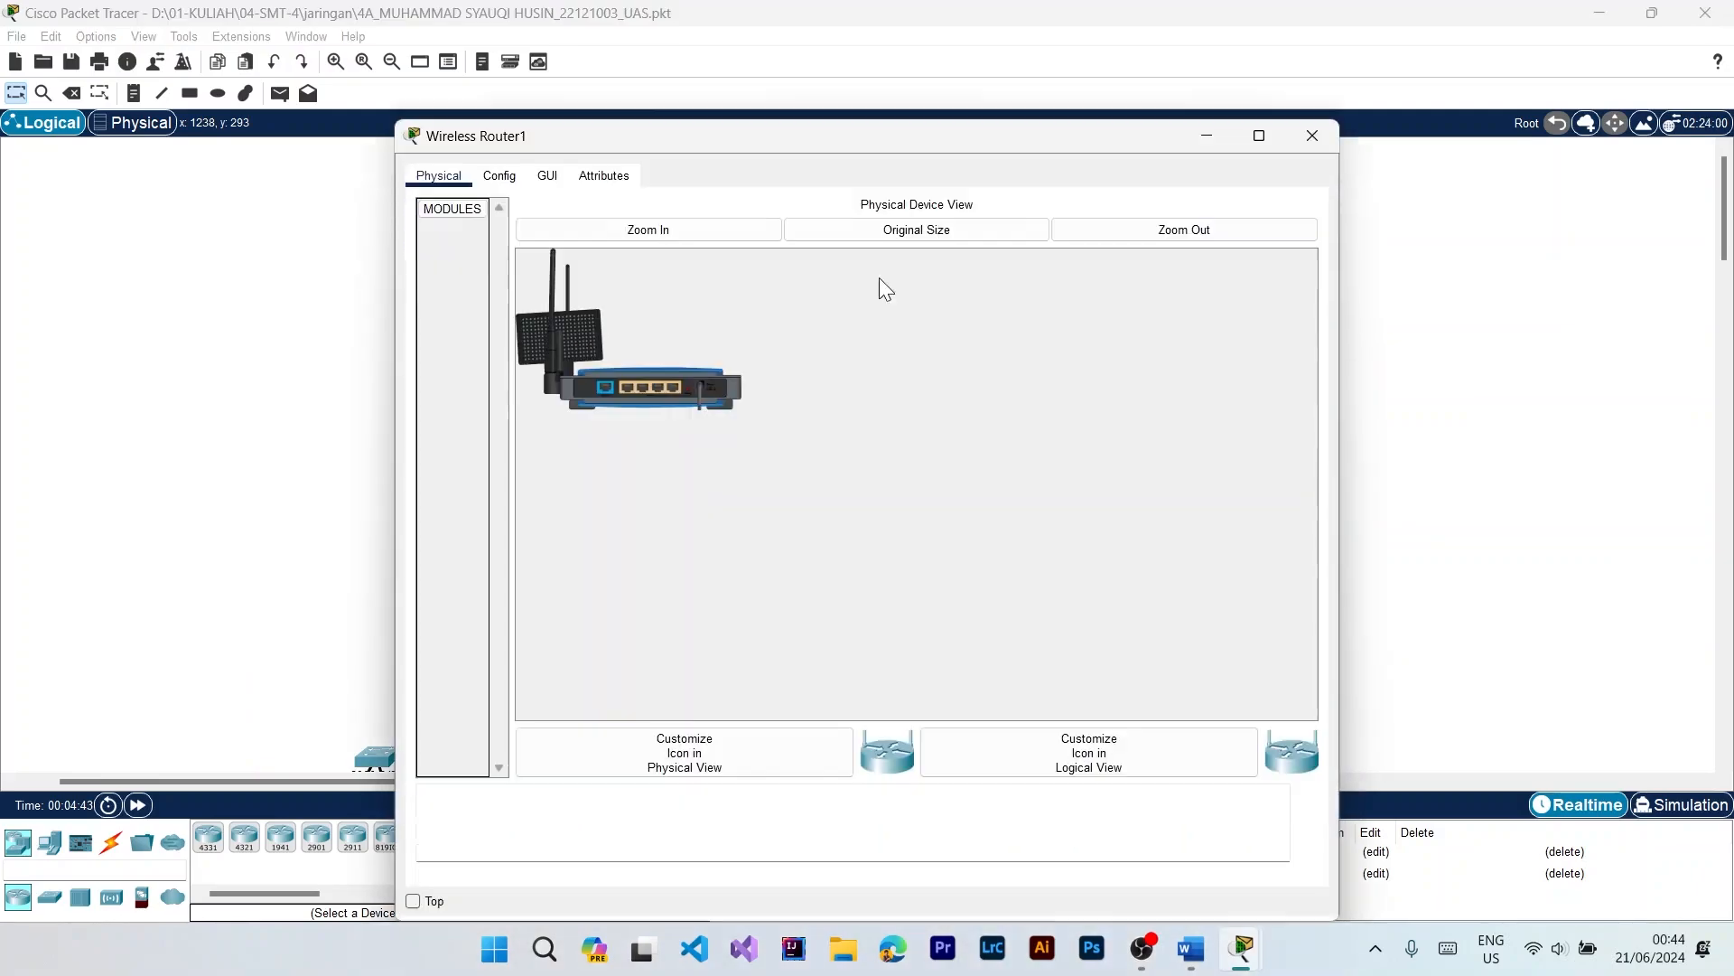
pyautogui.click(501, 176)
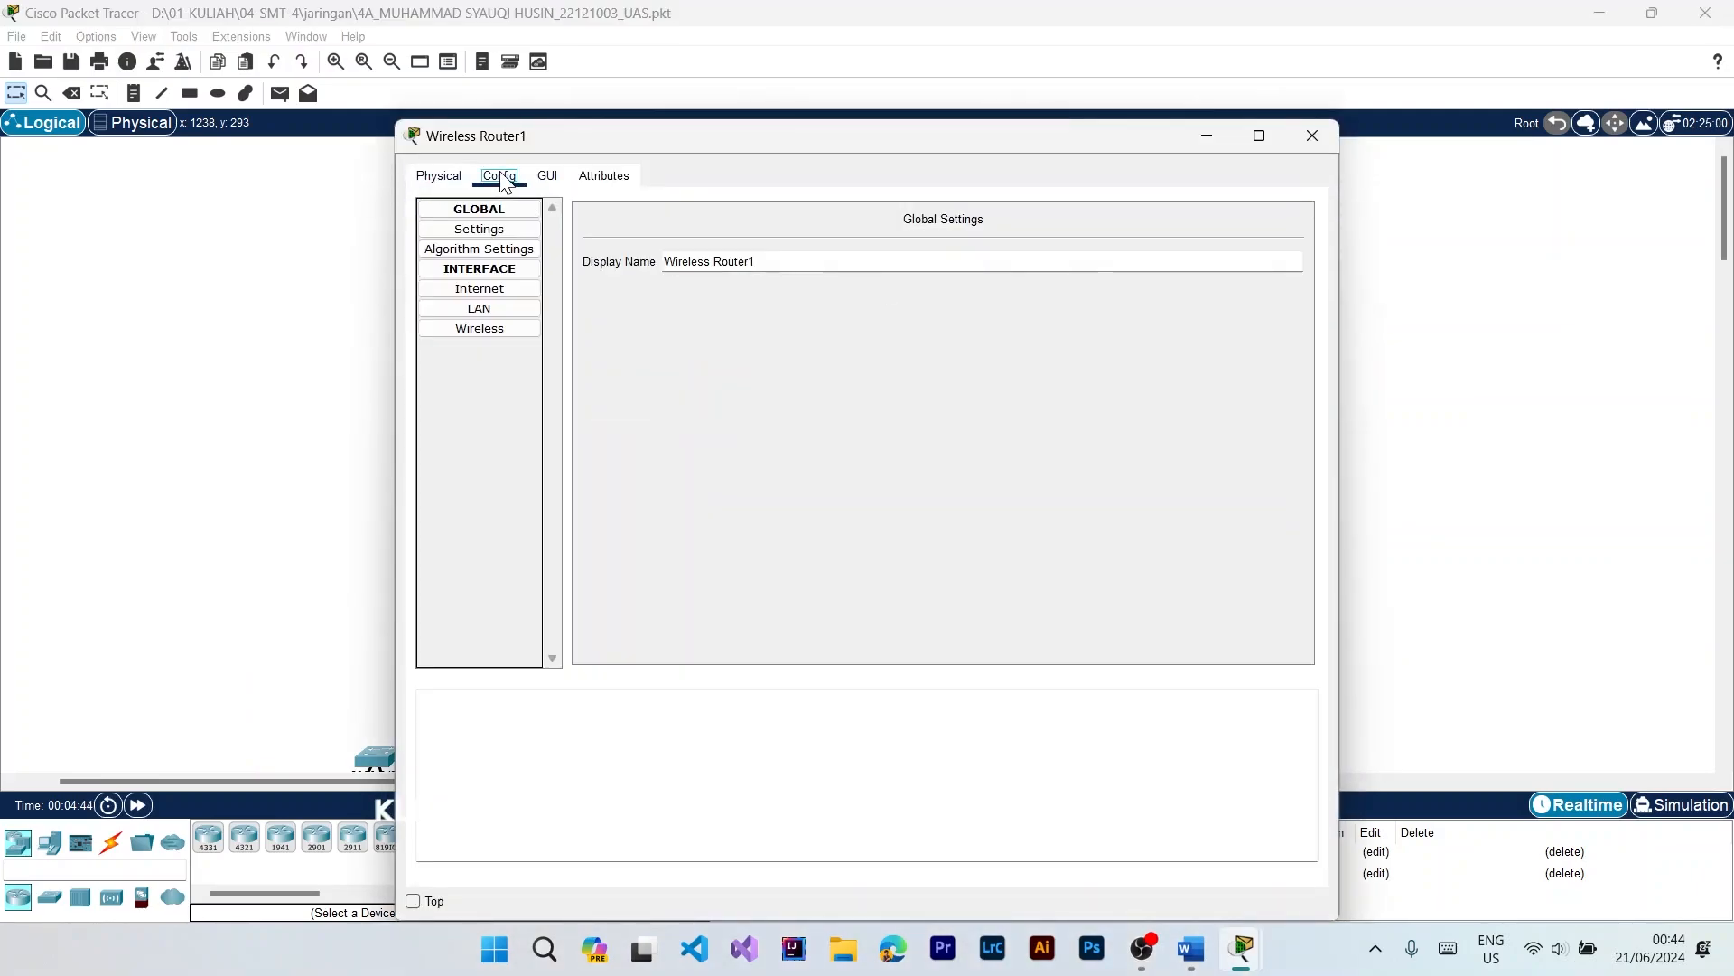
pyautogui.moveTo(925, 143); pyautogui.dragTo(992, 84)
pyautogui.click(559, 271)
pyautogui.click(1069, 181)
pyautogui.click(1324, 287)
pyautogui.click(559, 251)
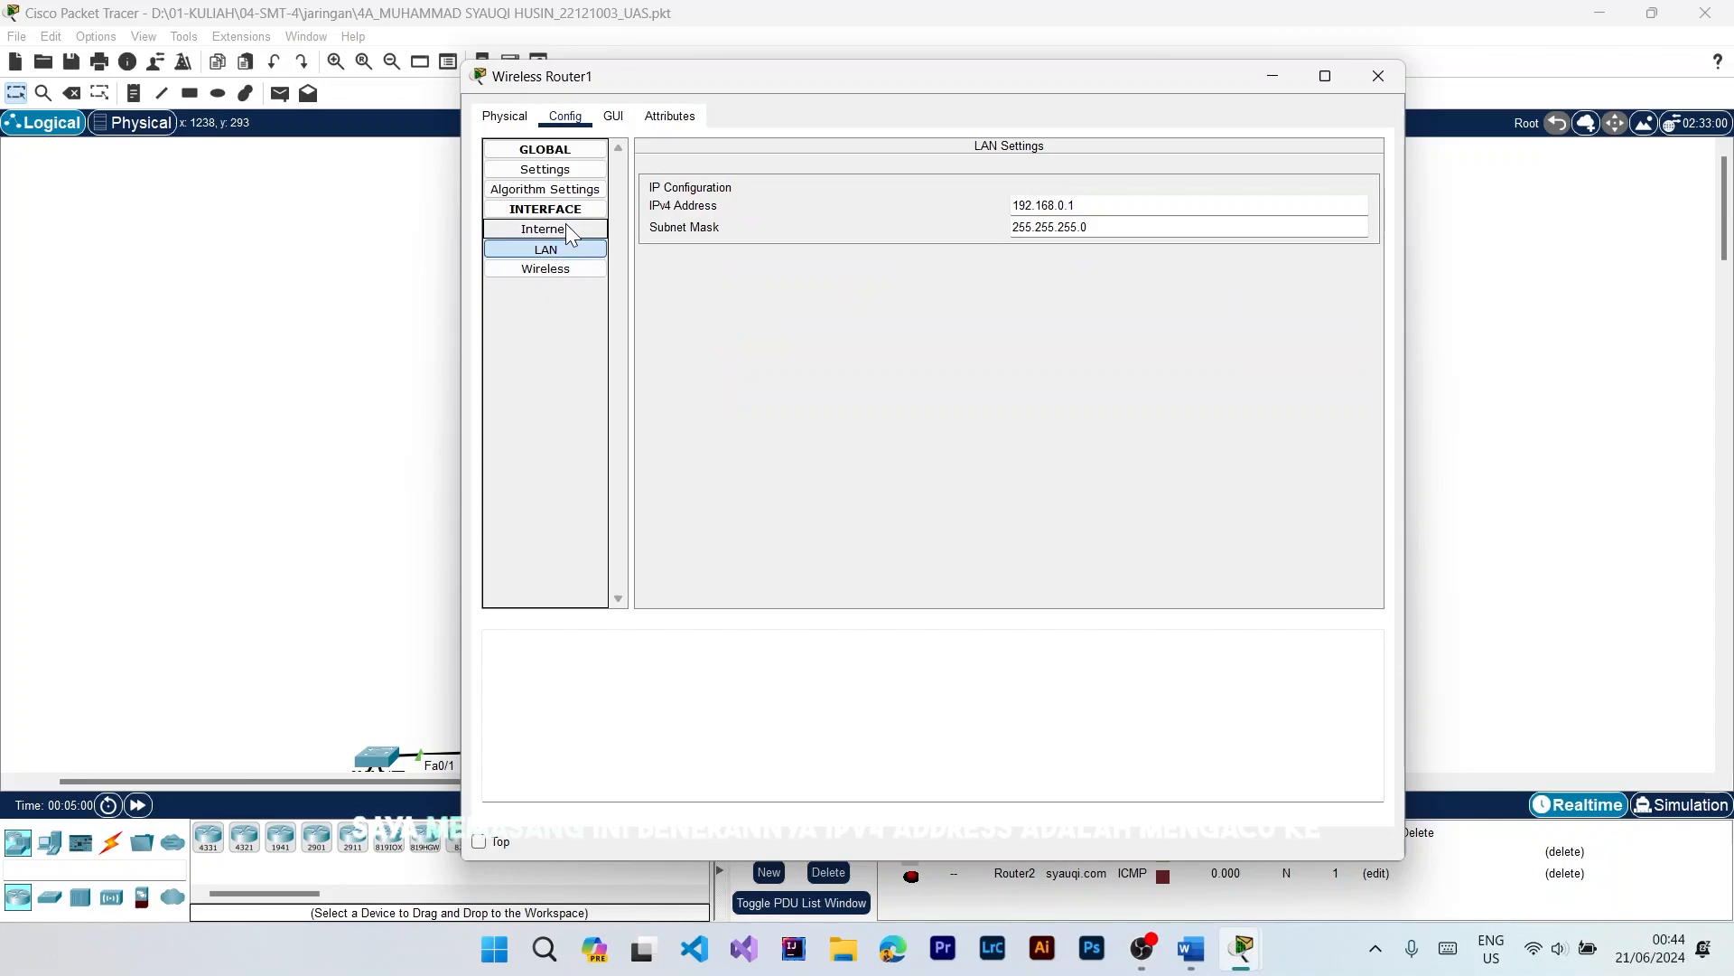
pyautogui.moveTo(1143, 204); pyautogui.dragTo(995, 205)
pyautogui.click(1148, 207)
# Step: Check Wireless Router1's static Internet IP configuration against its address label in the topology
pyautogui.click(569, 232)
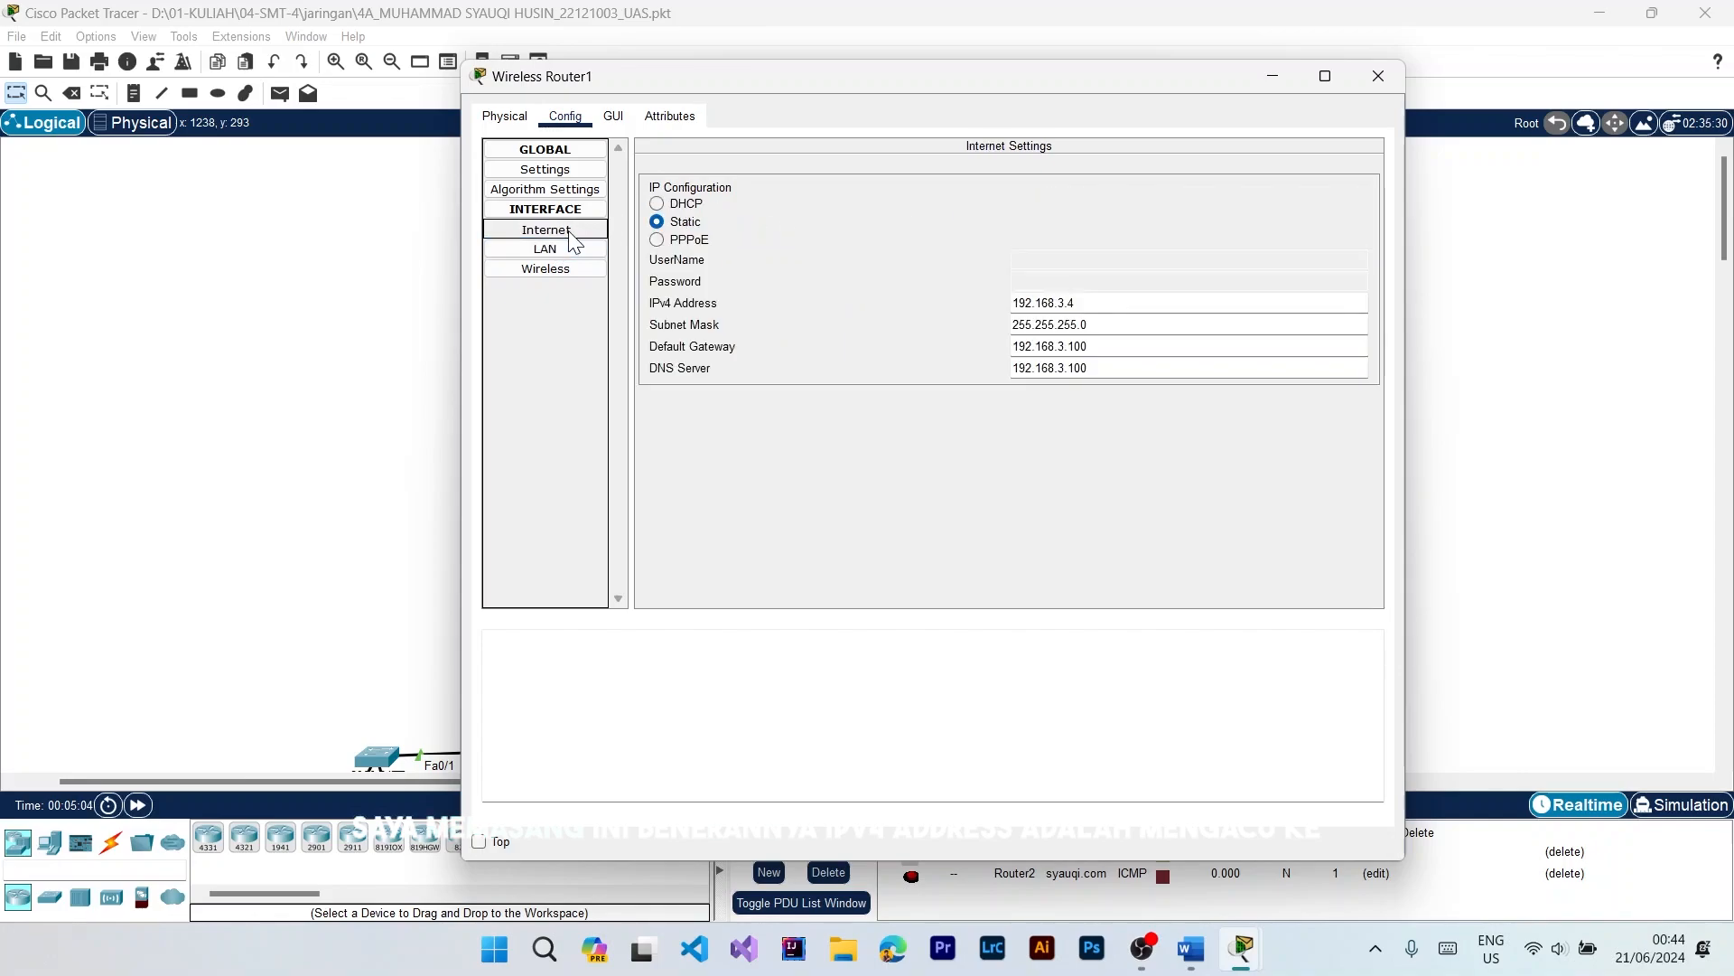
pyautogui.moveTo(1119, 302); pyautogui.dragTo(1012, 301)
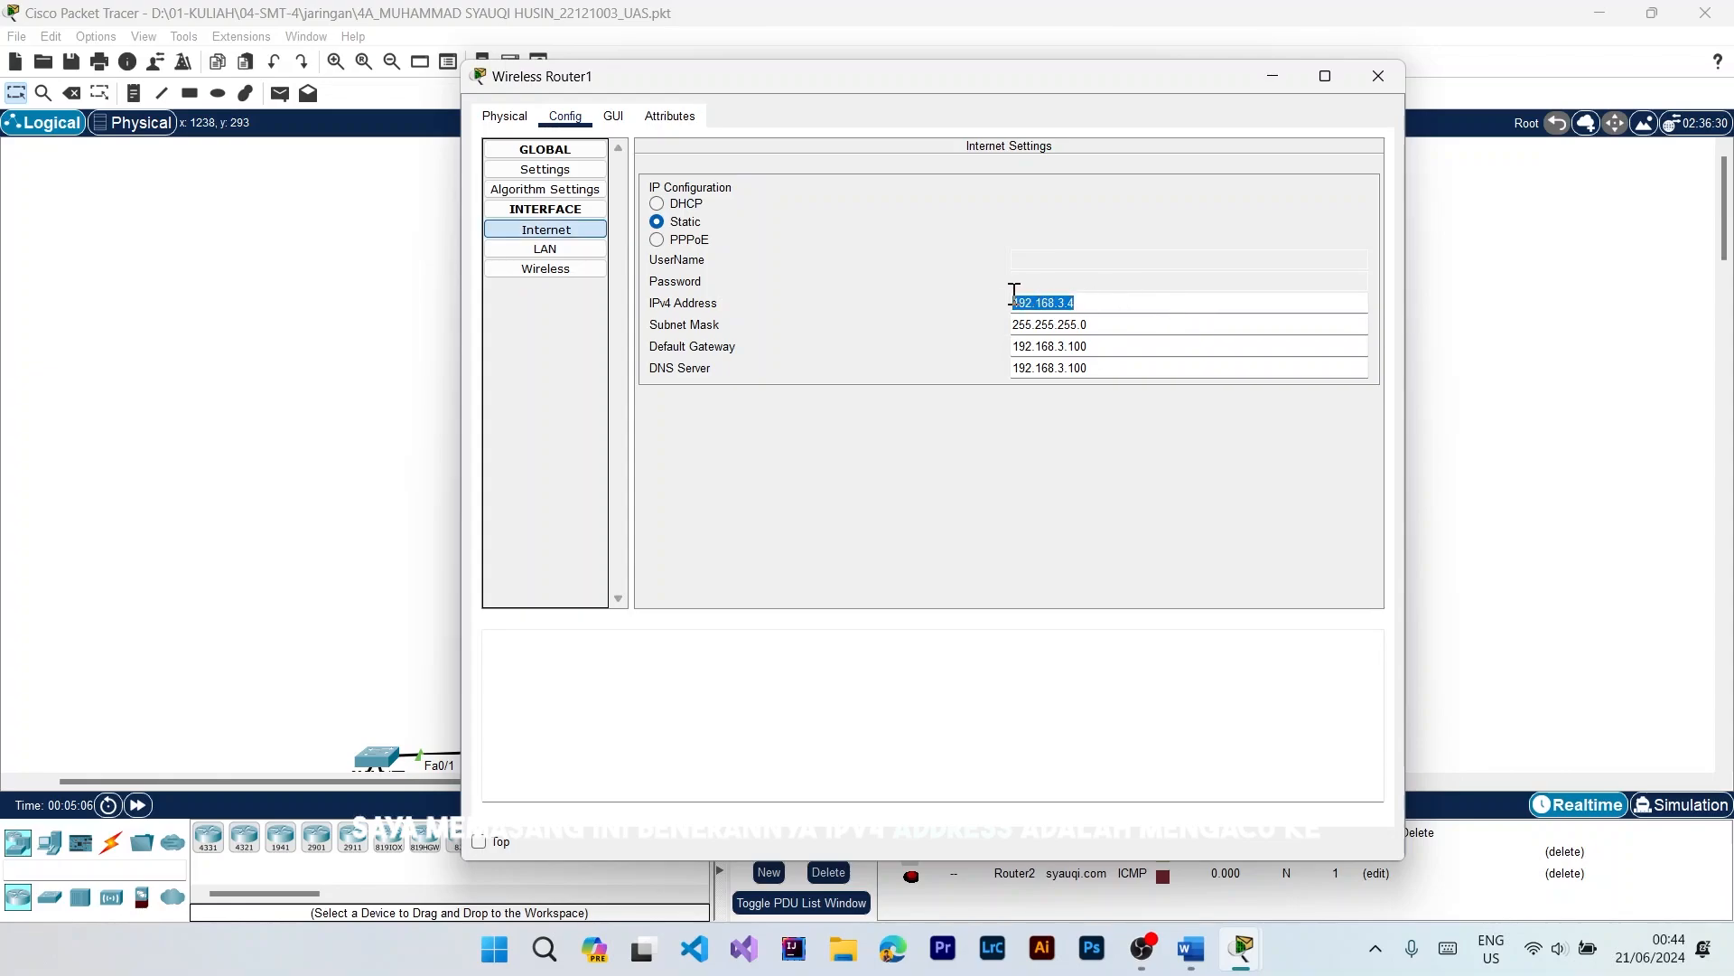
pyautogui.moveTo(990, 89); pyautogui.dragTo(459, 68)
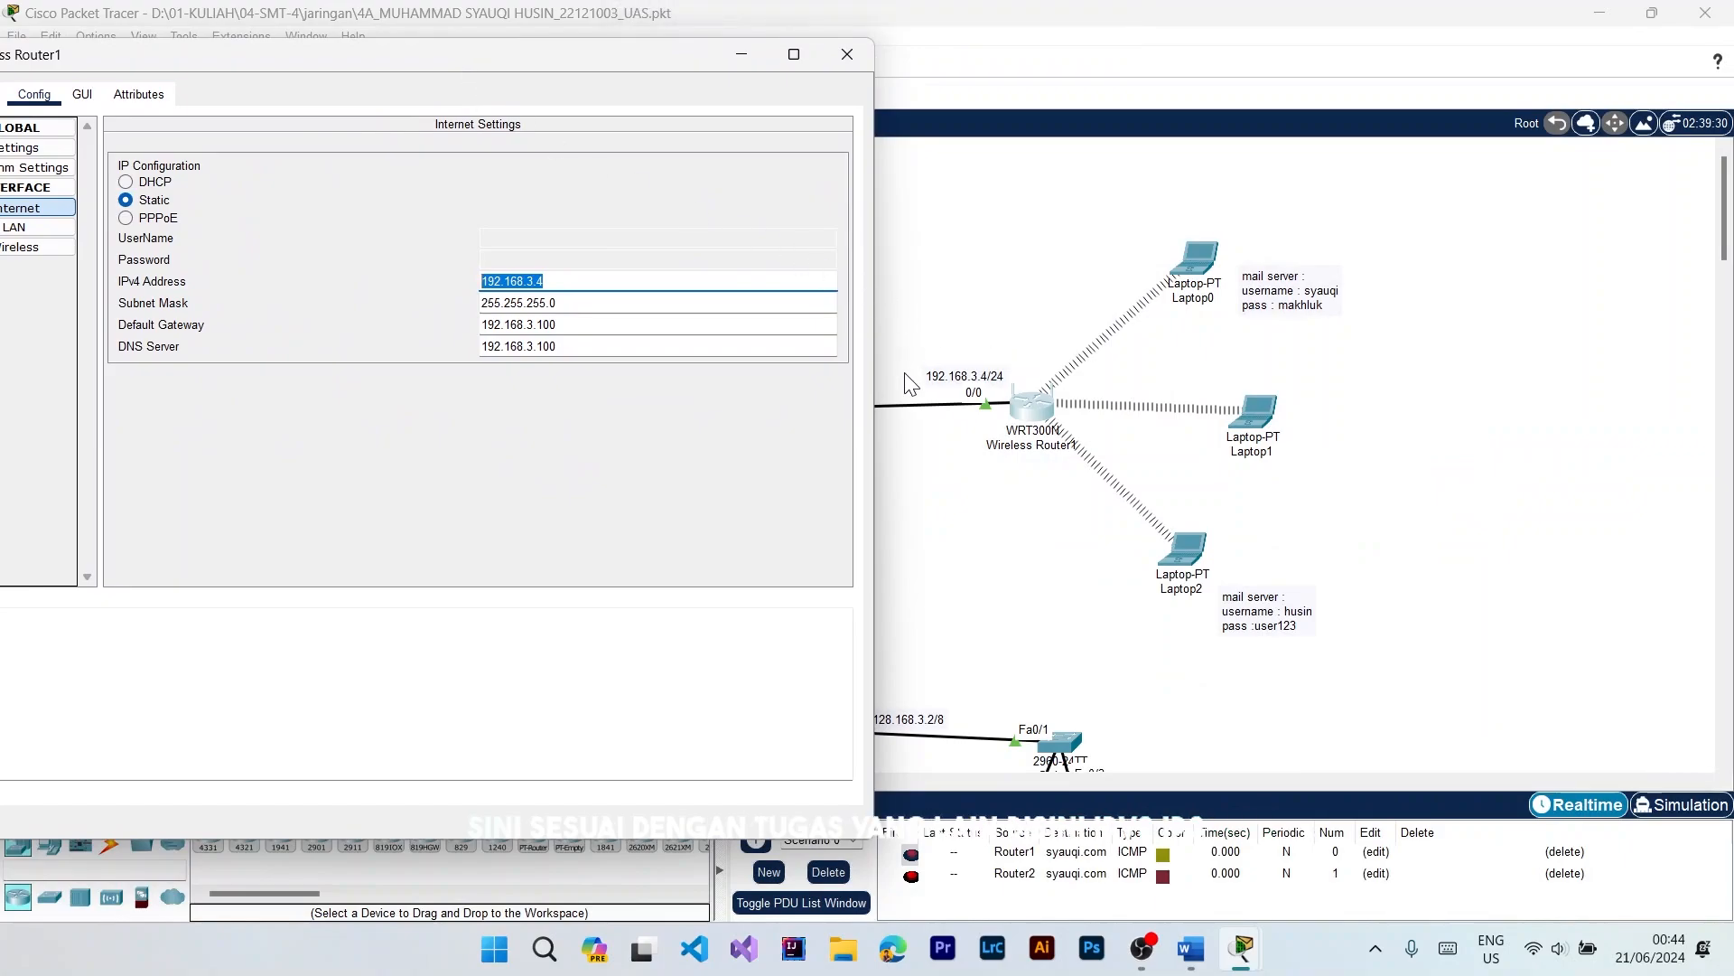
# Step: Switch to the Word assignment to read the client IP address requirements for the three networks, and return to Packet Tracer
pyautogui.moveTo(1191, 949)
pyautogui.click(1193, 797)
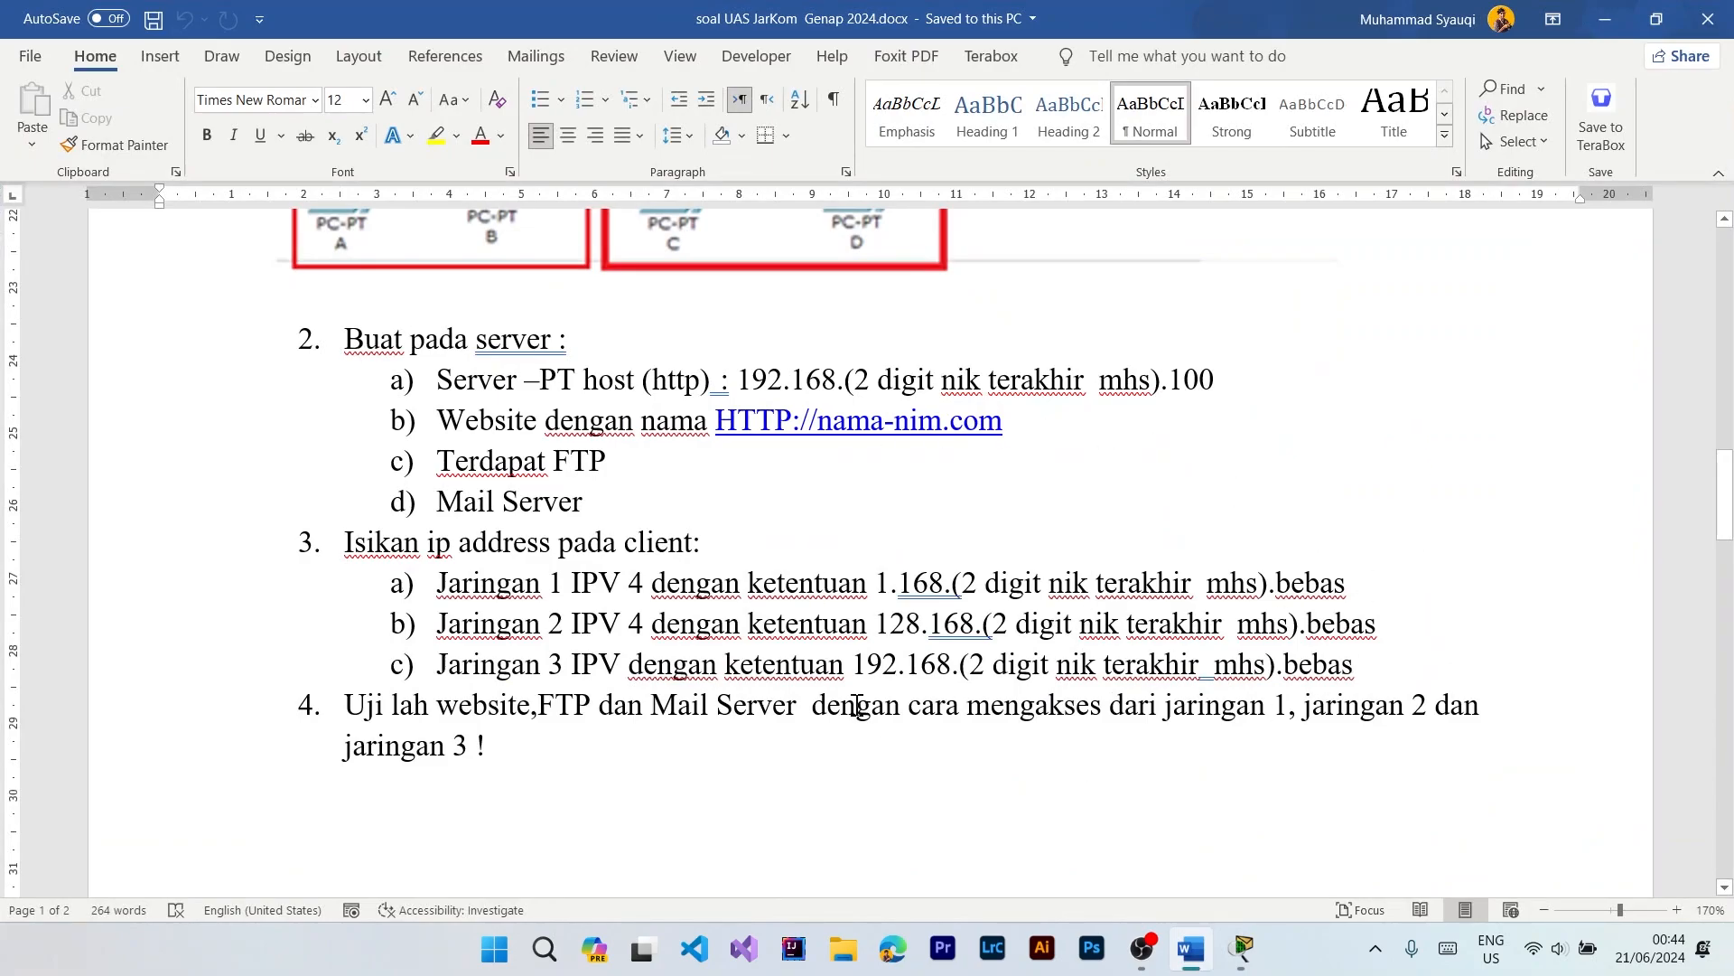
pyautogui.click(1605, 19)
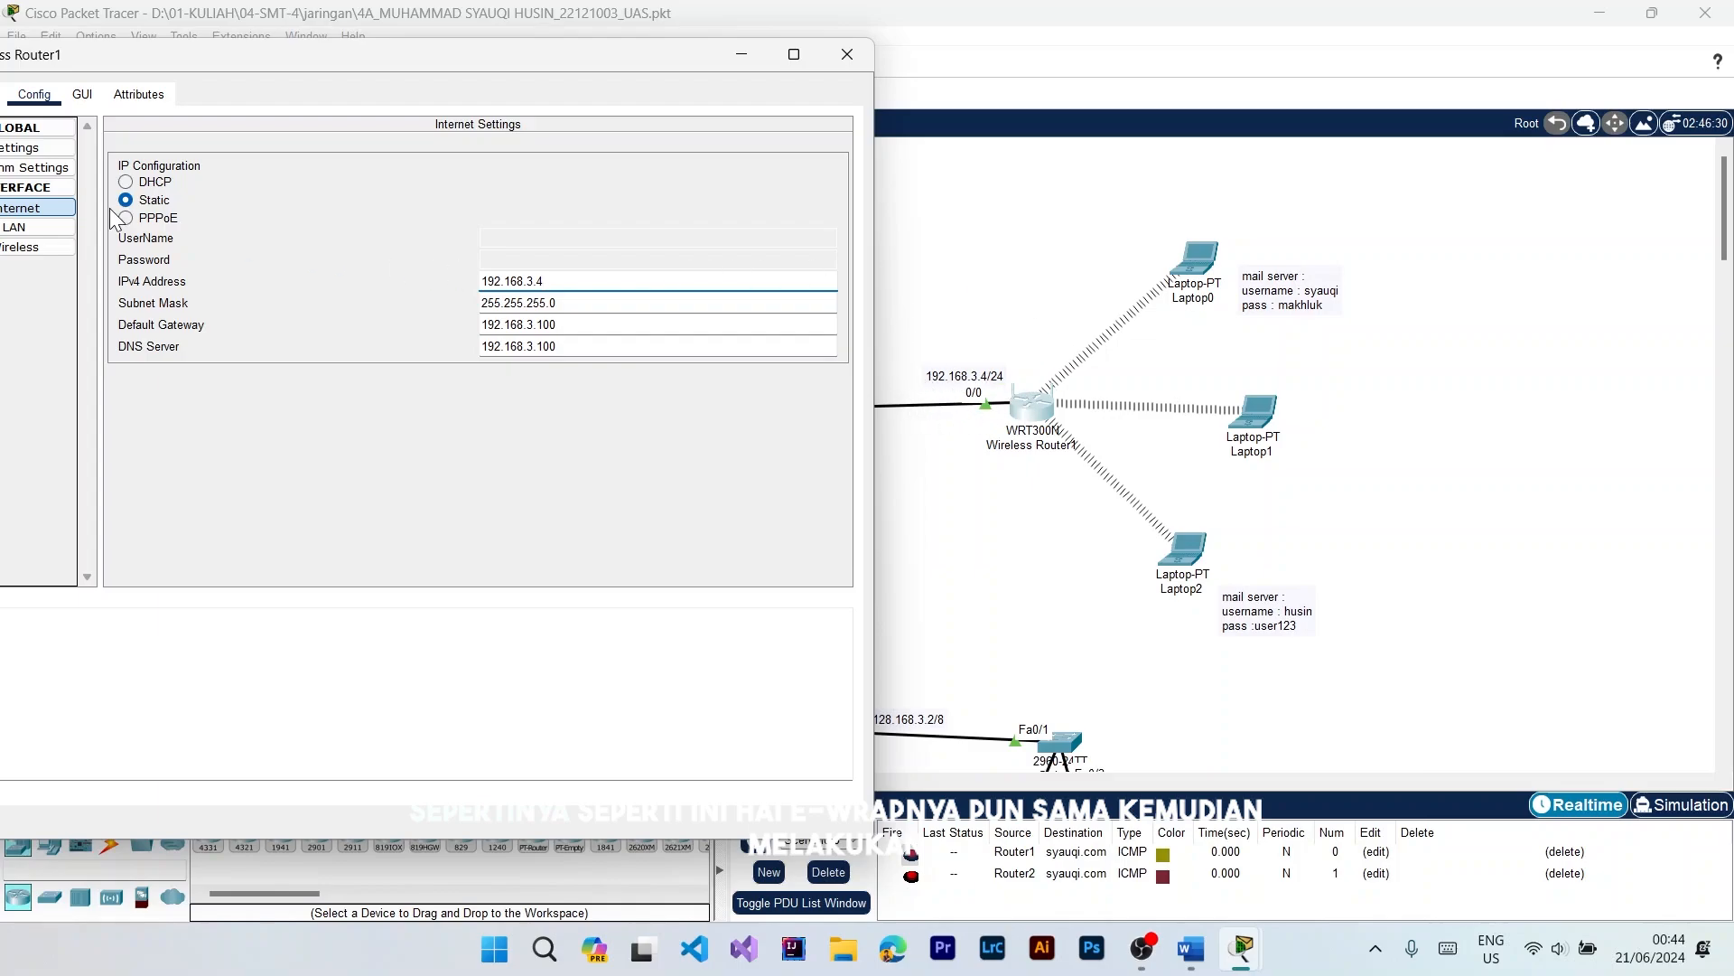
# Step: Review the network setup and DHCP server settings in Wireless Router1's GUI, and close its window
pyautogui.moveTo(150, 58); pyautogui.dragTo(437, 57)
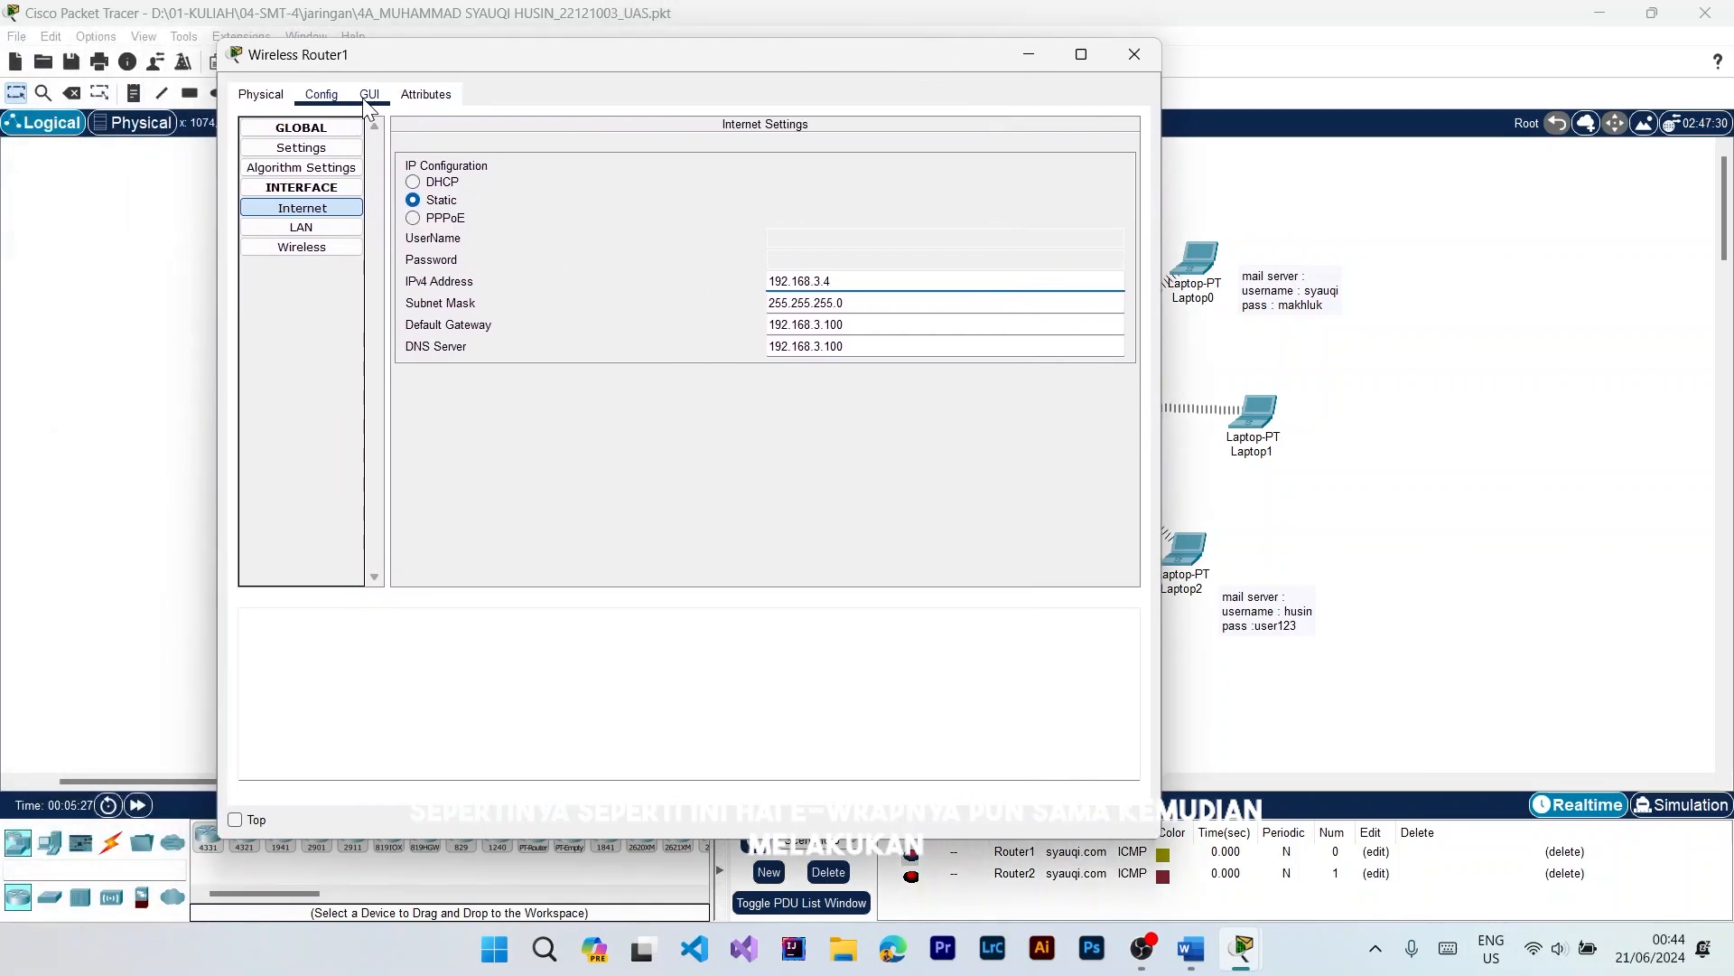
pyautogui.click(368, 94)
pyautogui.scroll(-5, 847, 377)
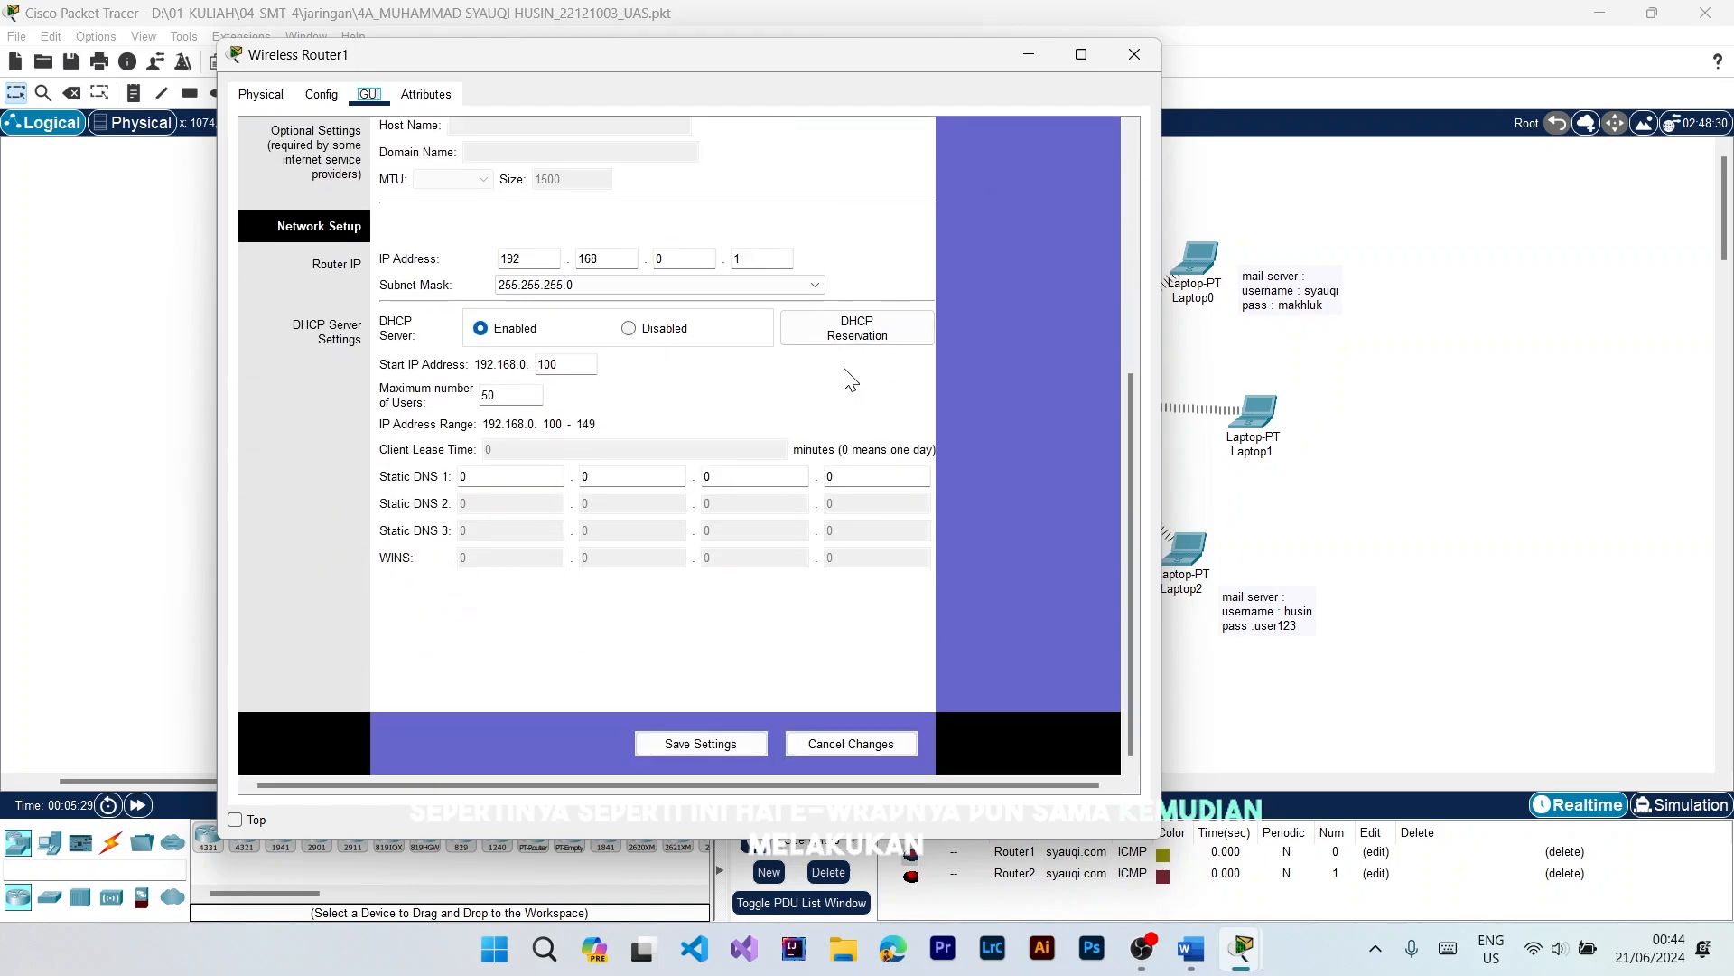
pyautogui.scroll(5, 849, 380)
pyautogui.click(1135, 55)
# Step: Switch to Word to read task 4 about testing the website, FTP and mail server, and return to Packet Tracer
pyautogui.scroll(-2, 1165, 452)
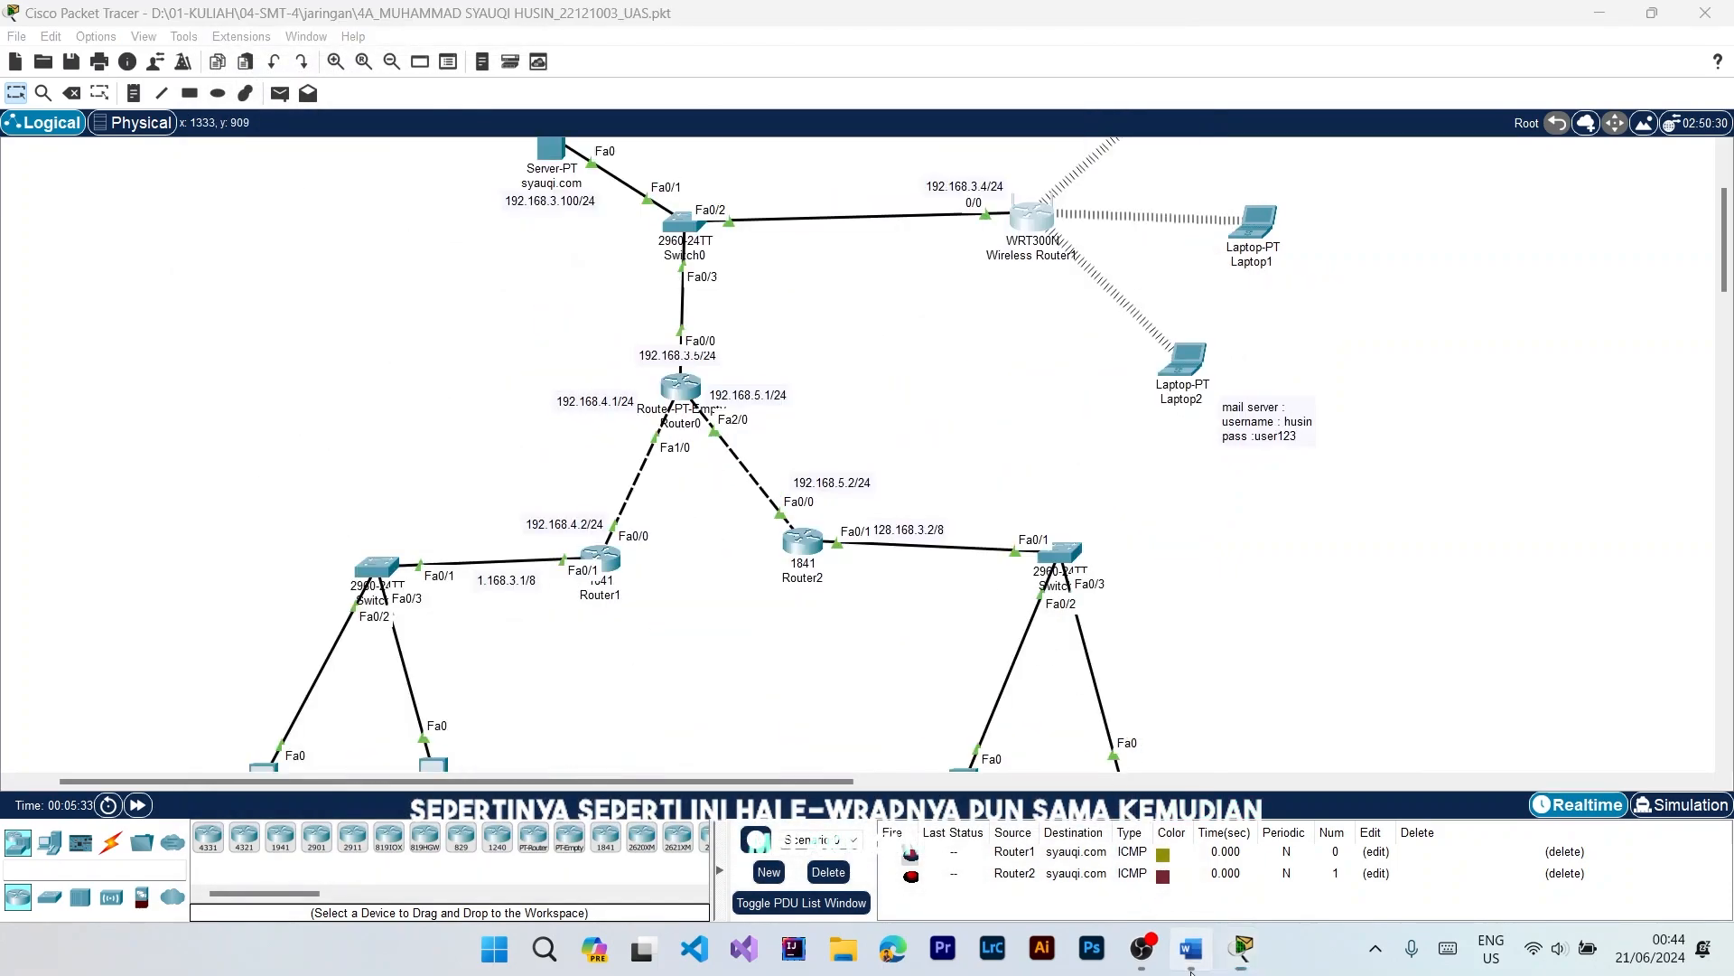
pyautogui.click(1191, 966)
pyautogui.scroll(-3, 1122, 665)
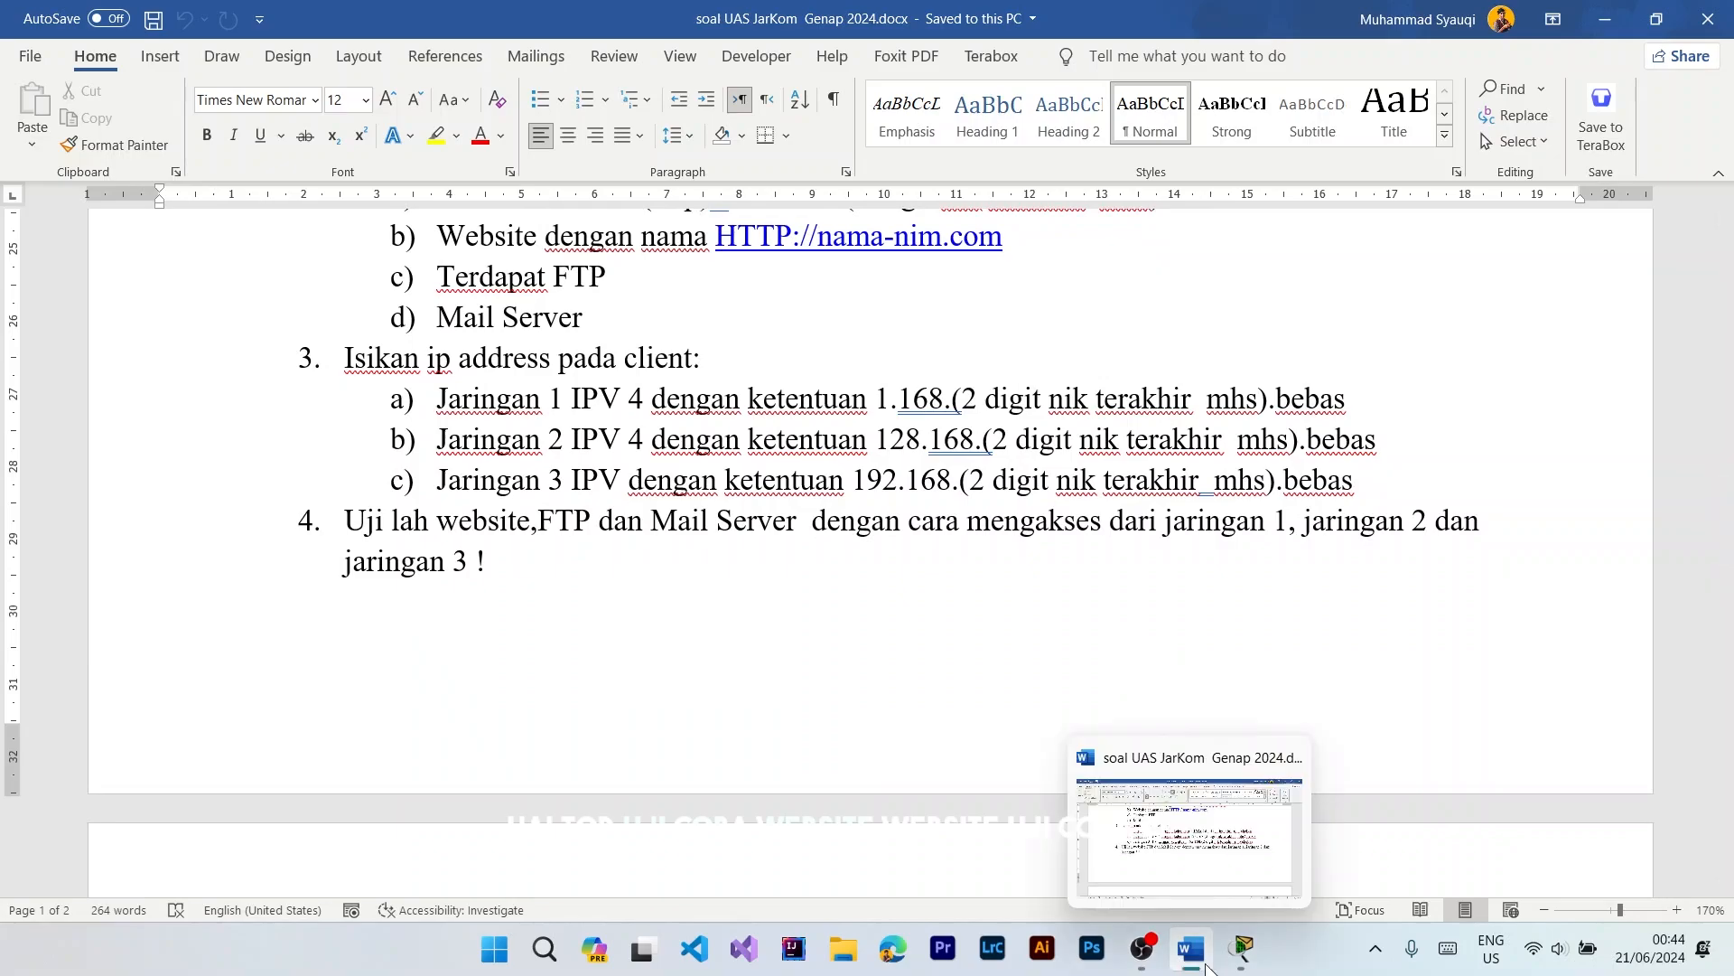
pyautogui.click(1243, 950)
# Step: Test the server's website from PC0 by loading its full domain name in the PC's web browser
pyautogui.scroll(-4, 1120, 596)
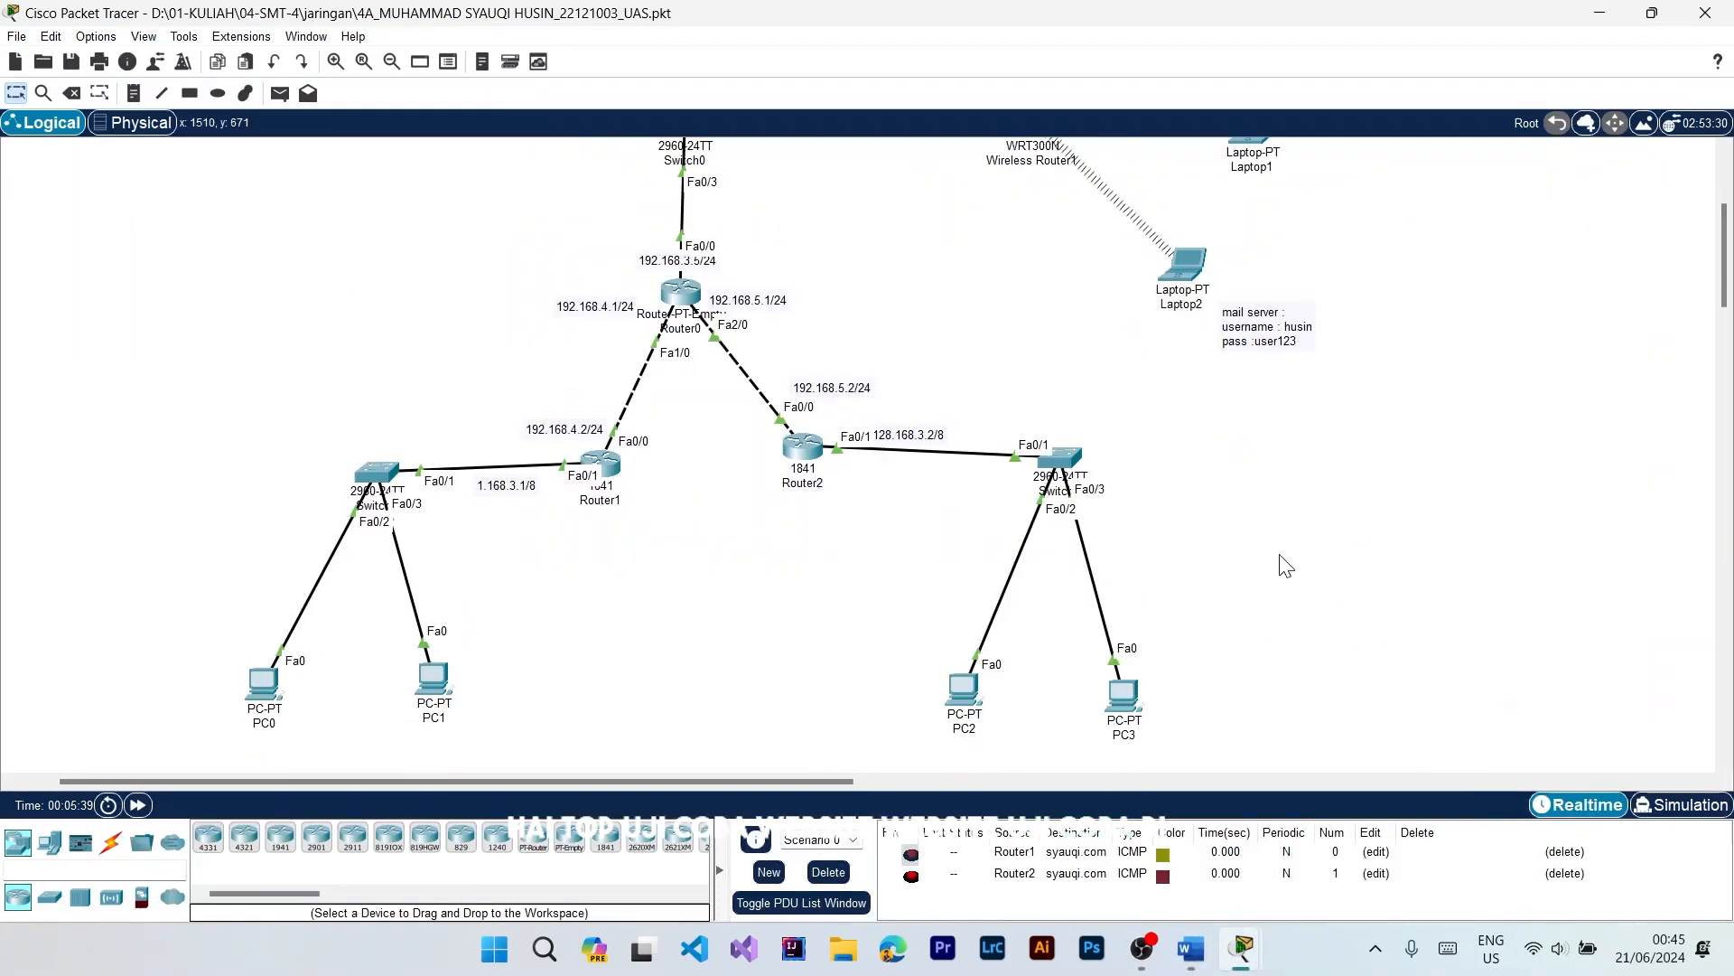
pyautogui.scroll(2, 858, 519)
pyautogui.click(257, 595)
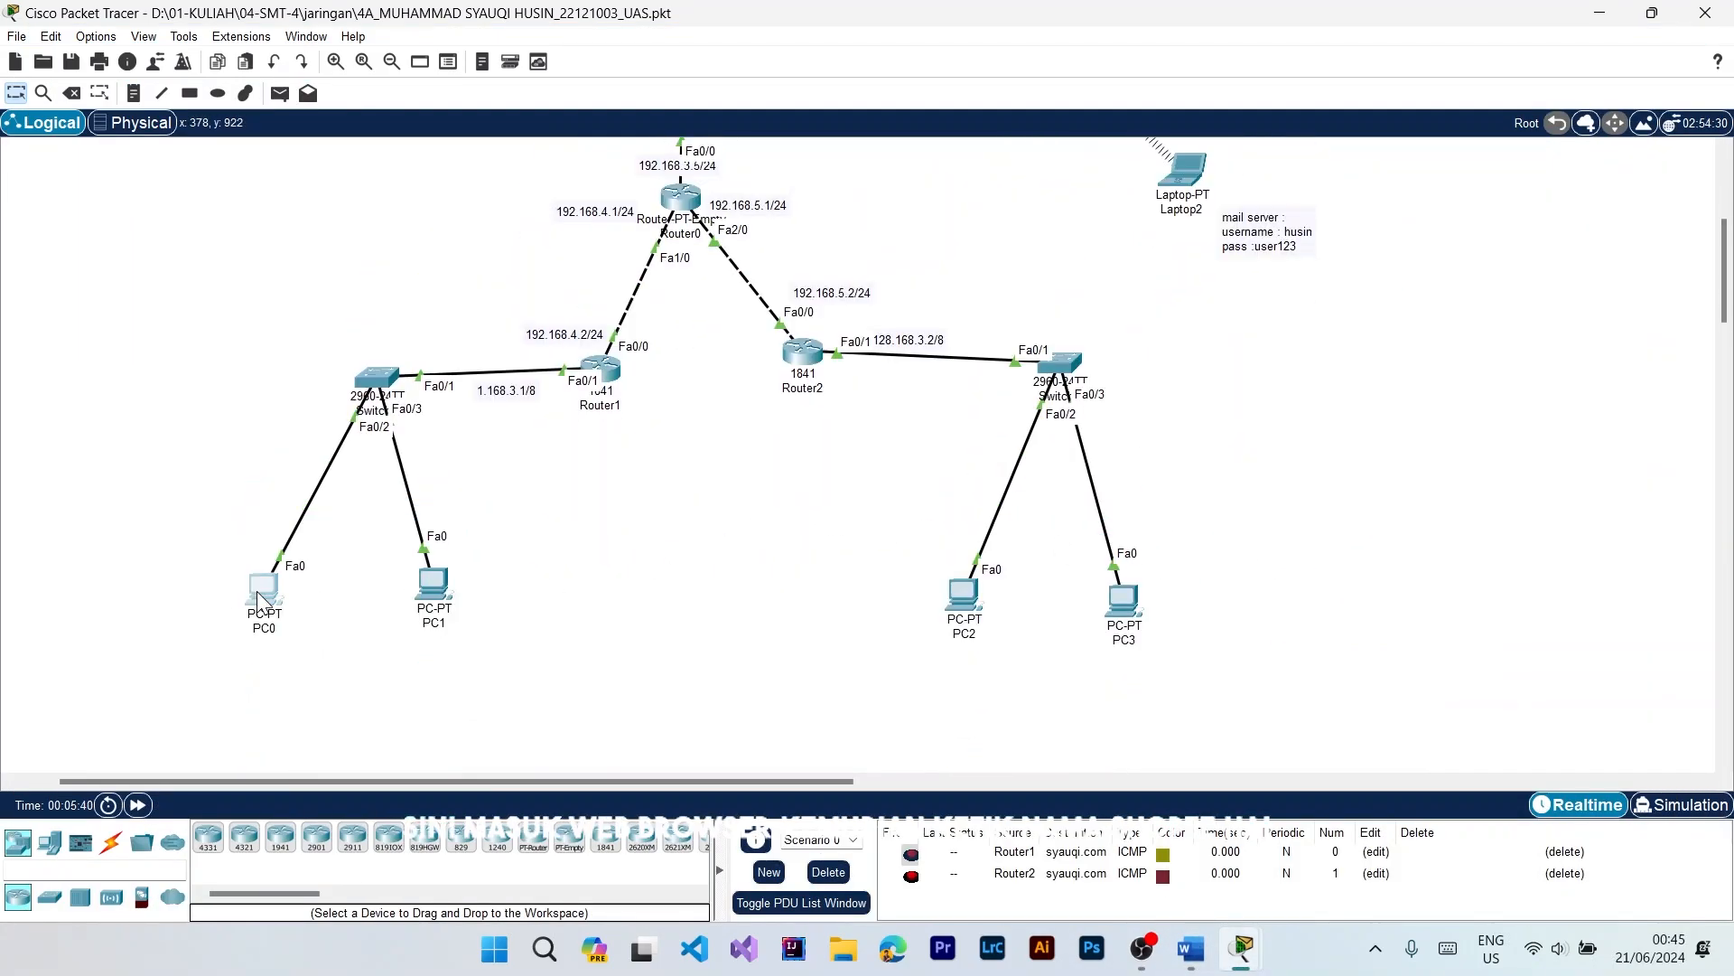
pyautogui.click(714, 176)
pyautogui.click(772, 176)
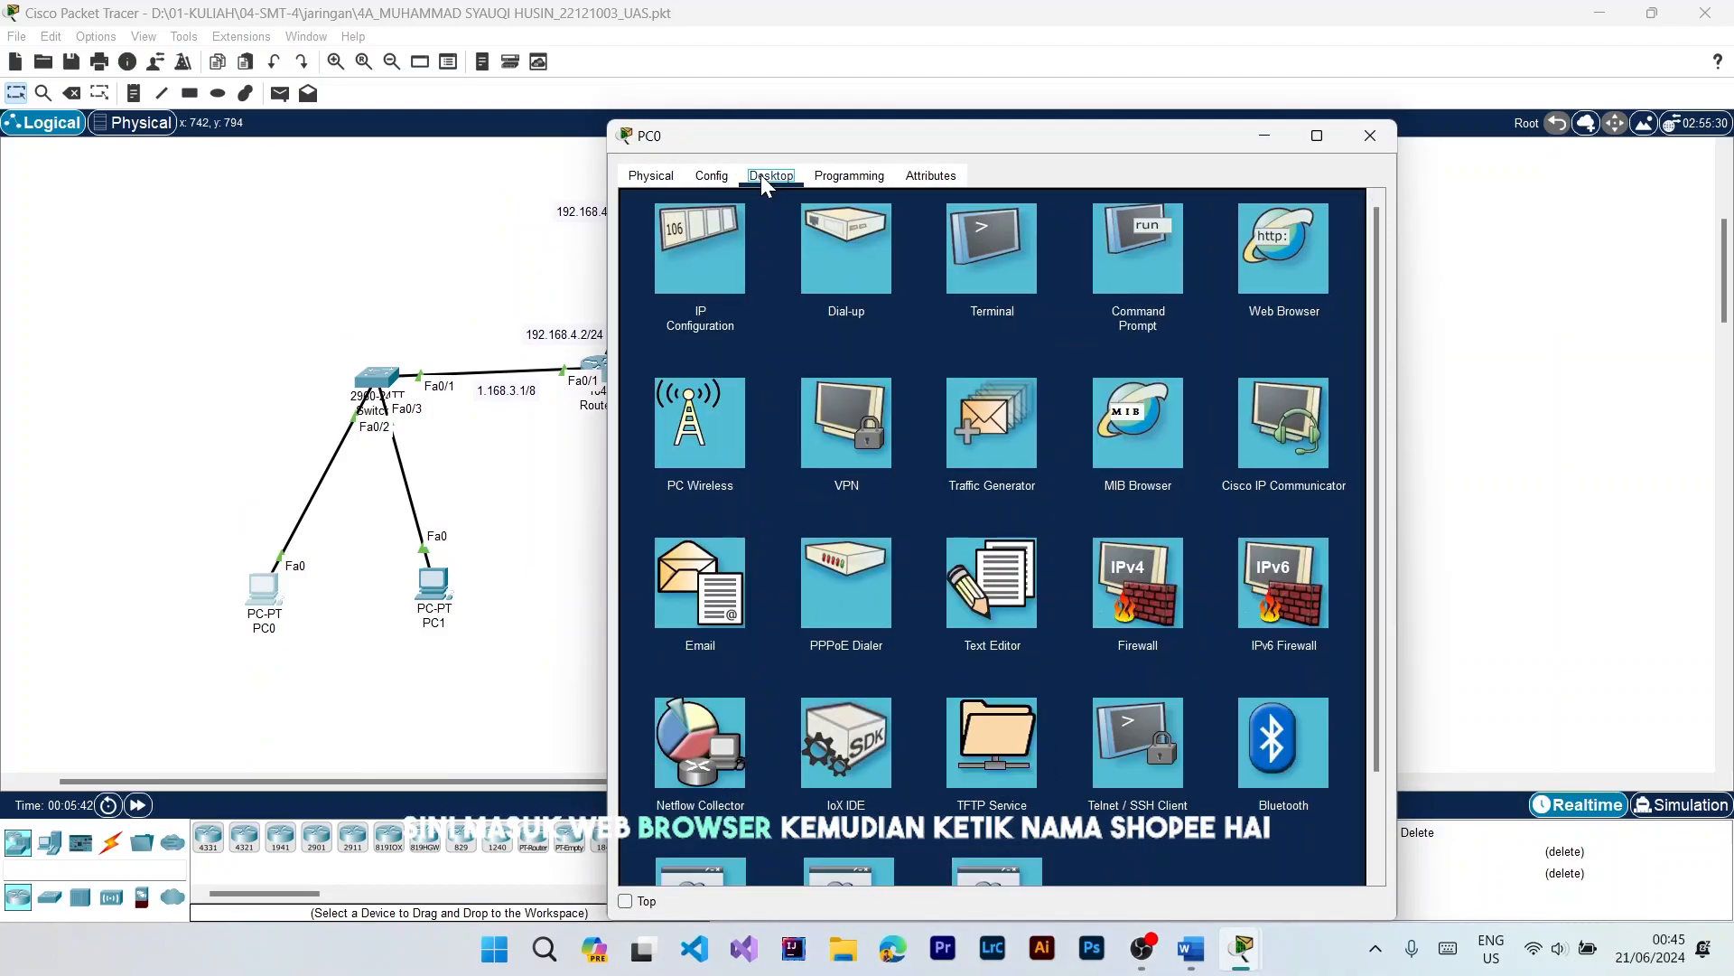
pyautogui.click(1259, 248)
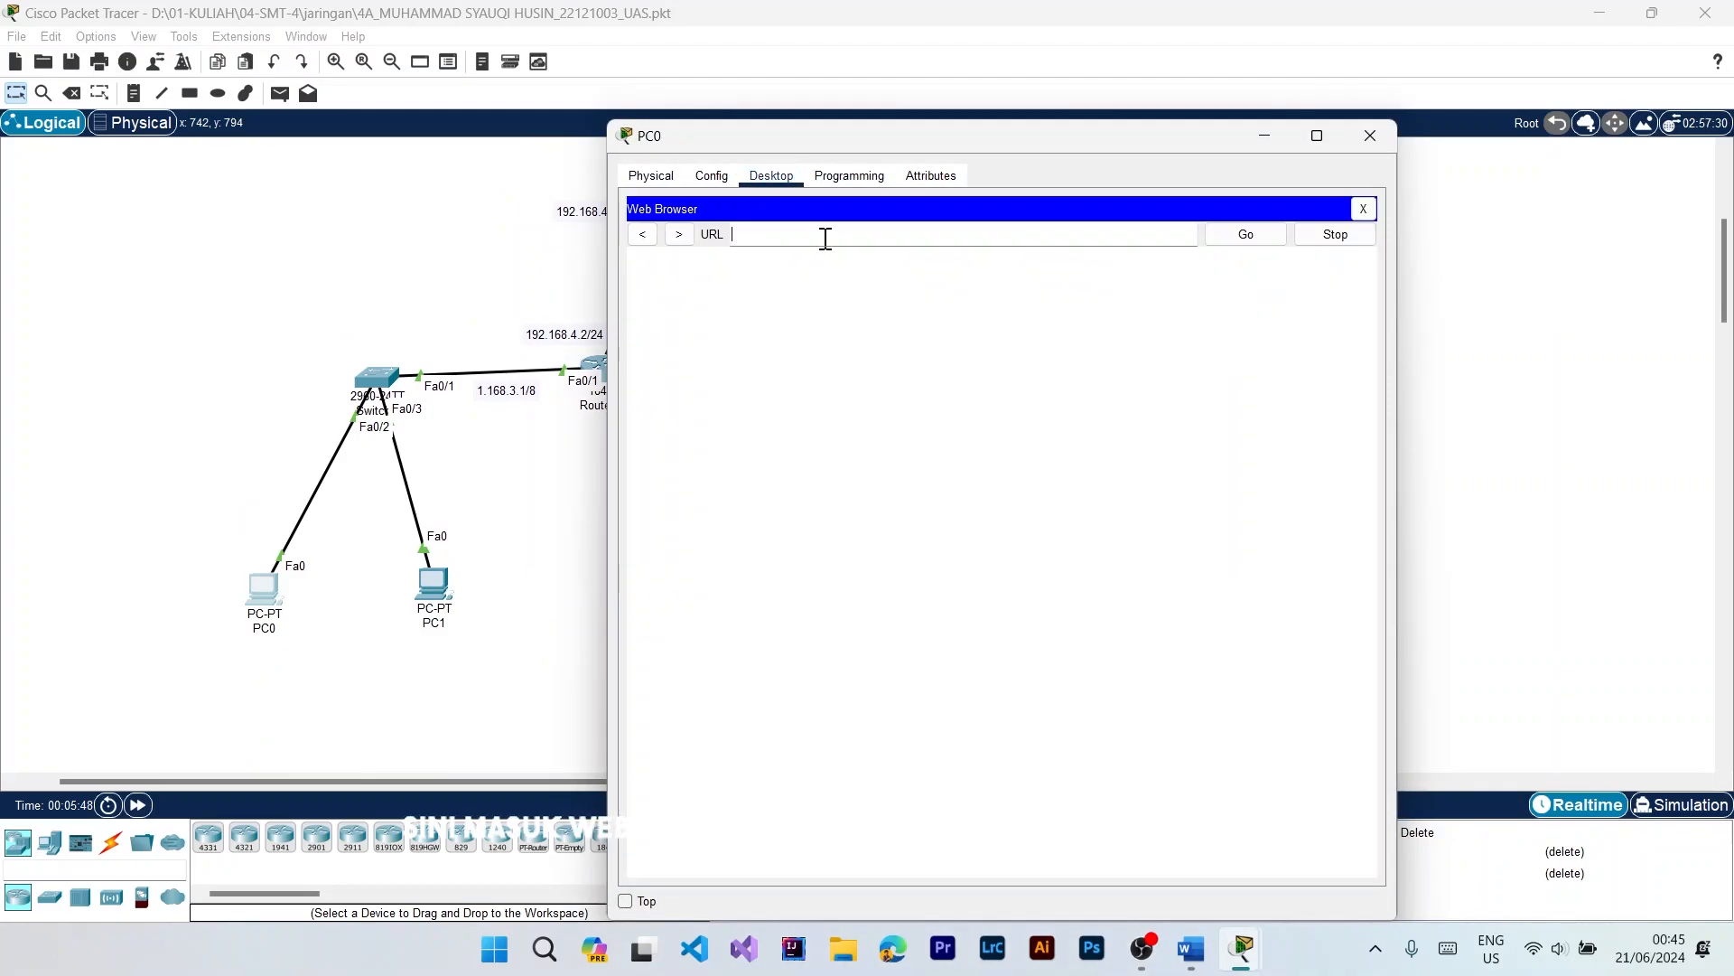
pyautogui.write('sy')
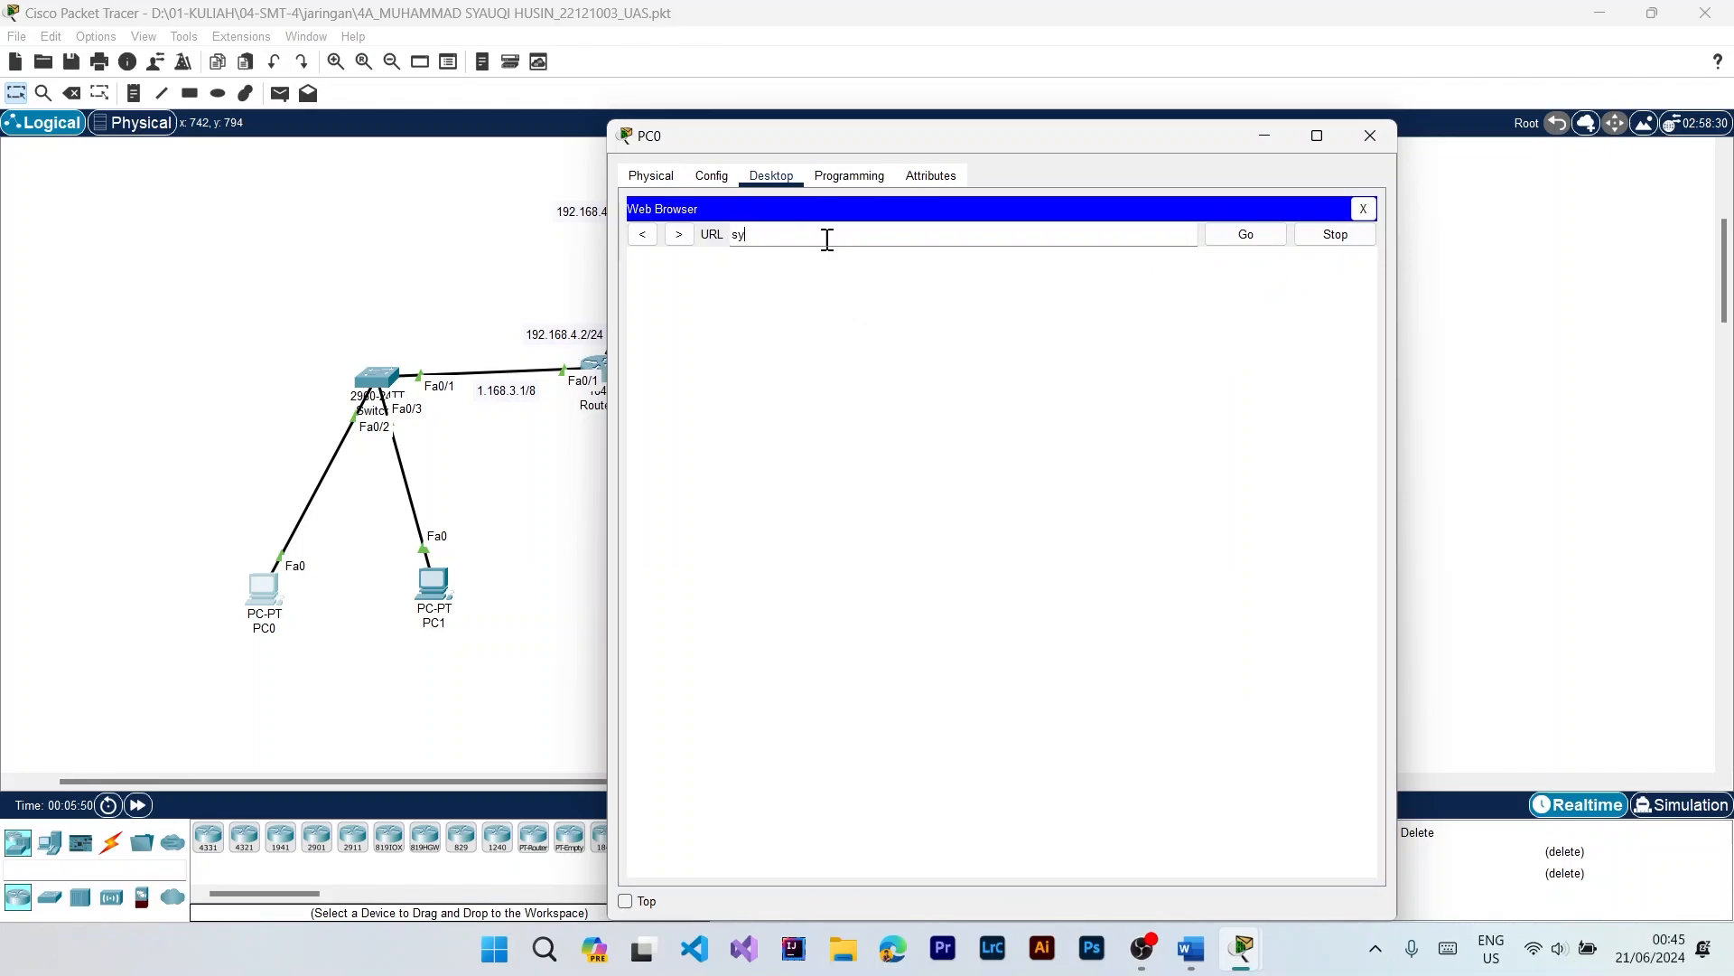
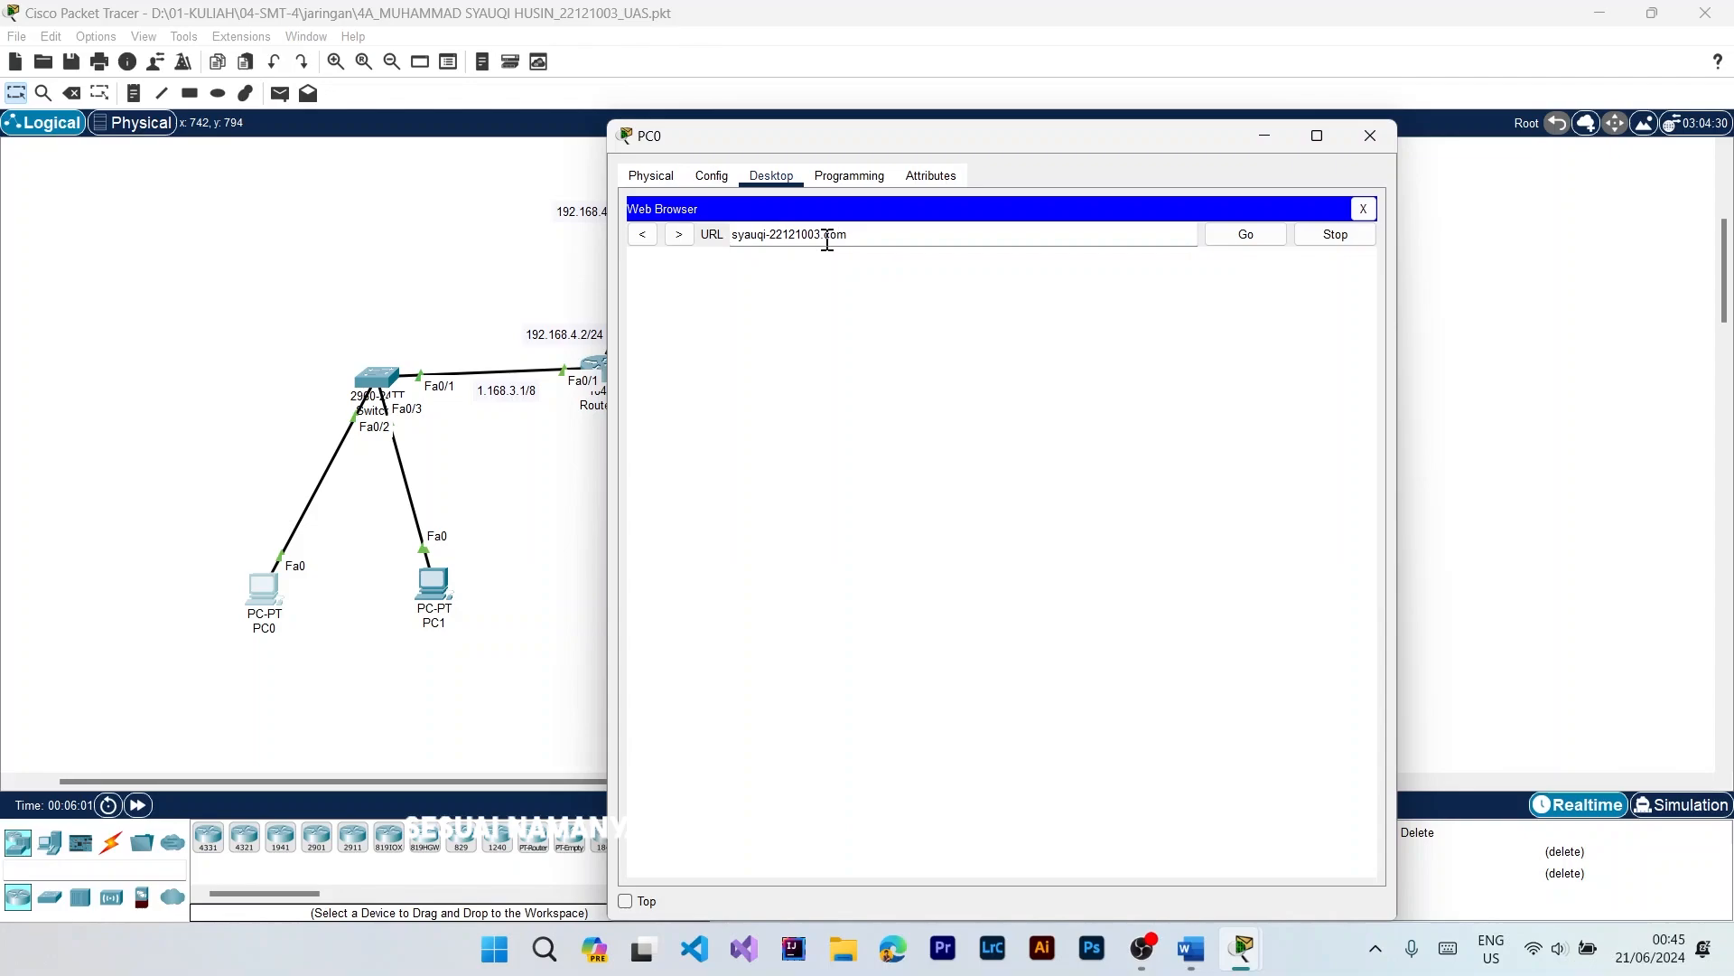
pyautogui.press('Return')
pyautogui.click(1255, 234)
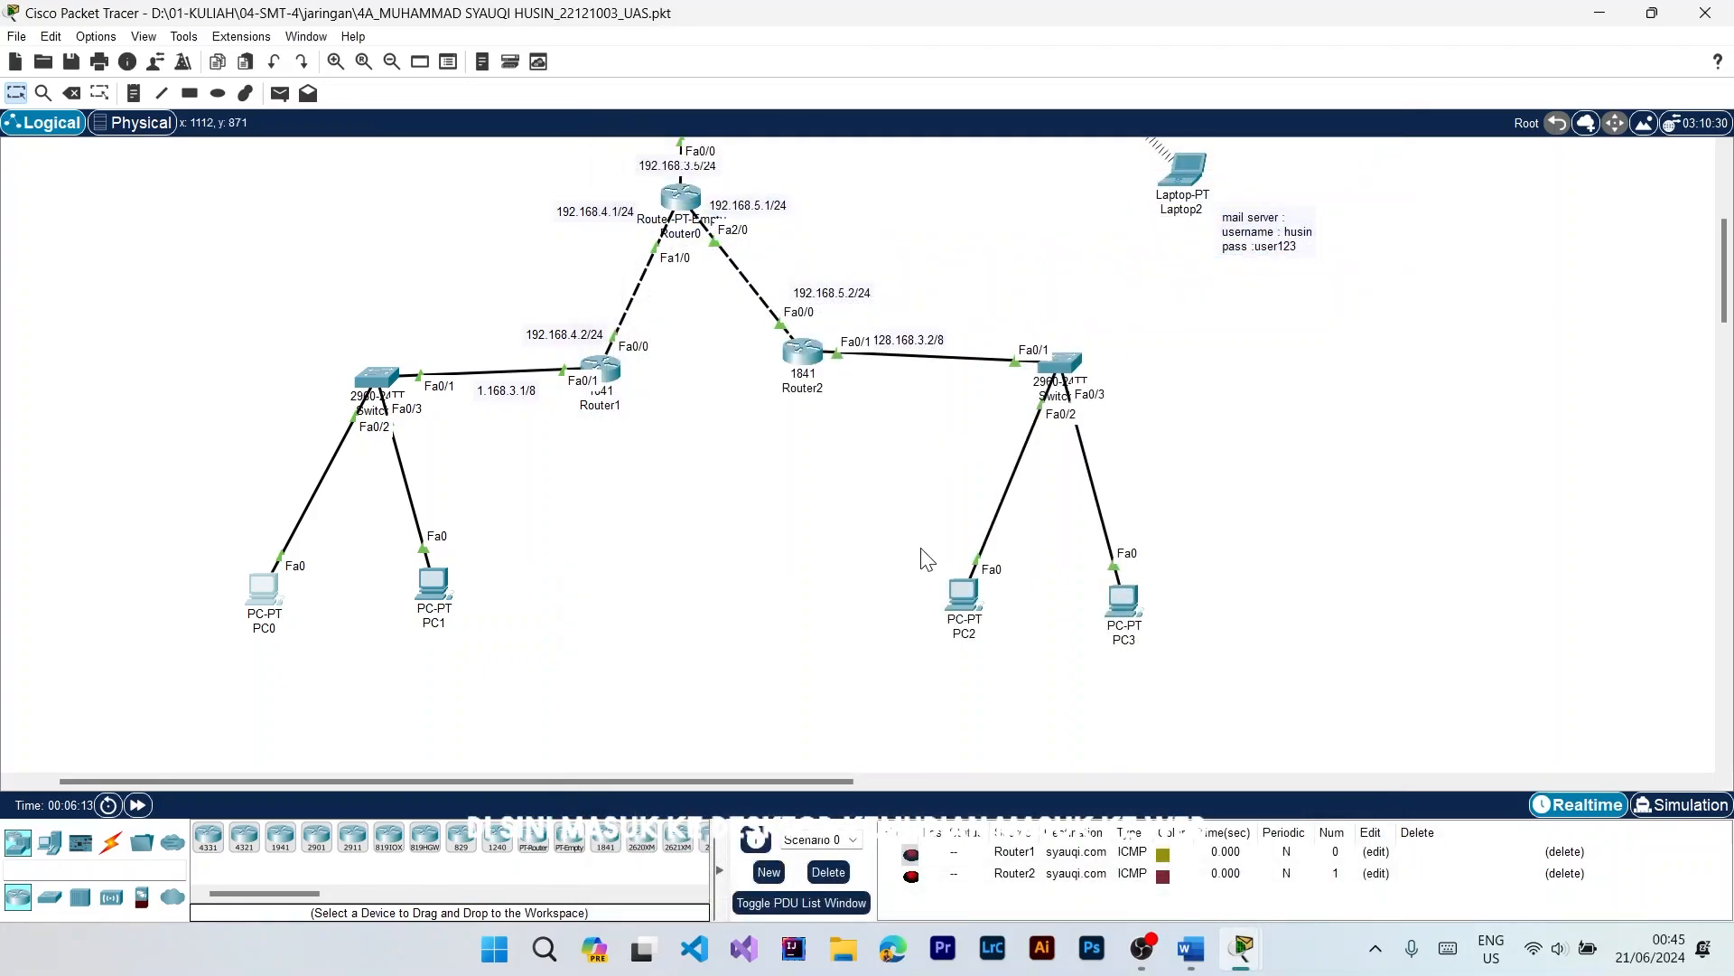
# Step: Test the server's website by its domain name in PC2's web browser, checking the page heading, and close PC2's window
pyautogui.click(964, 596)
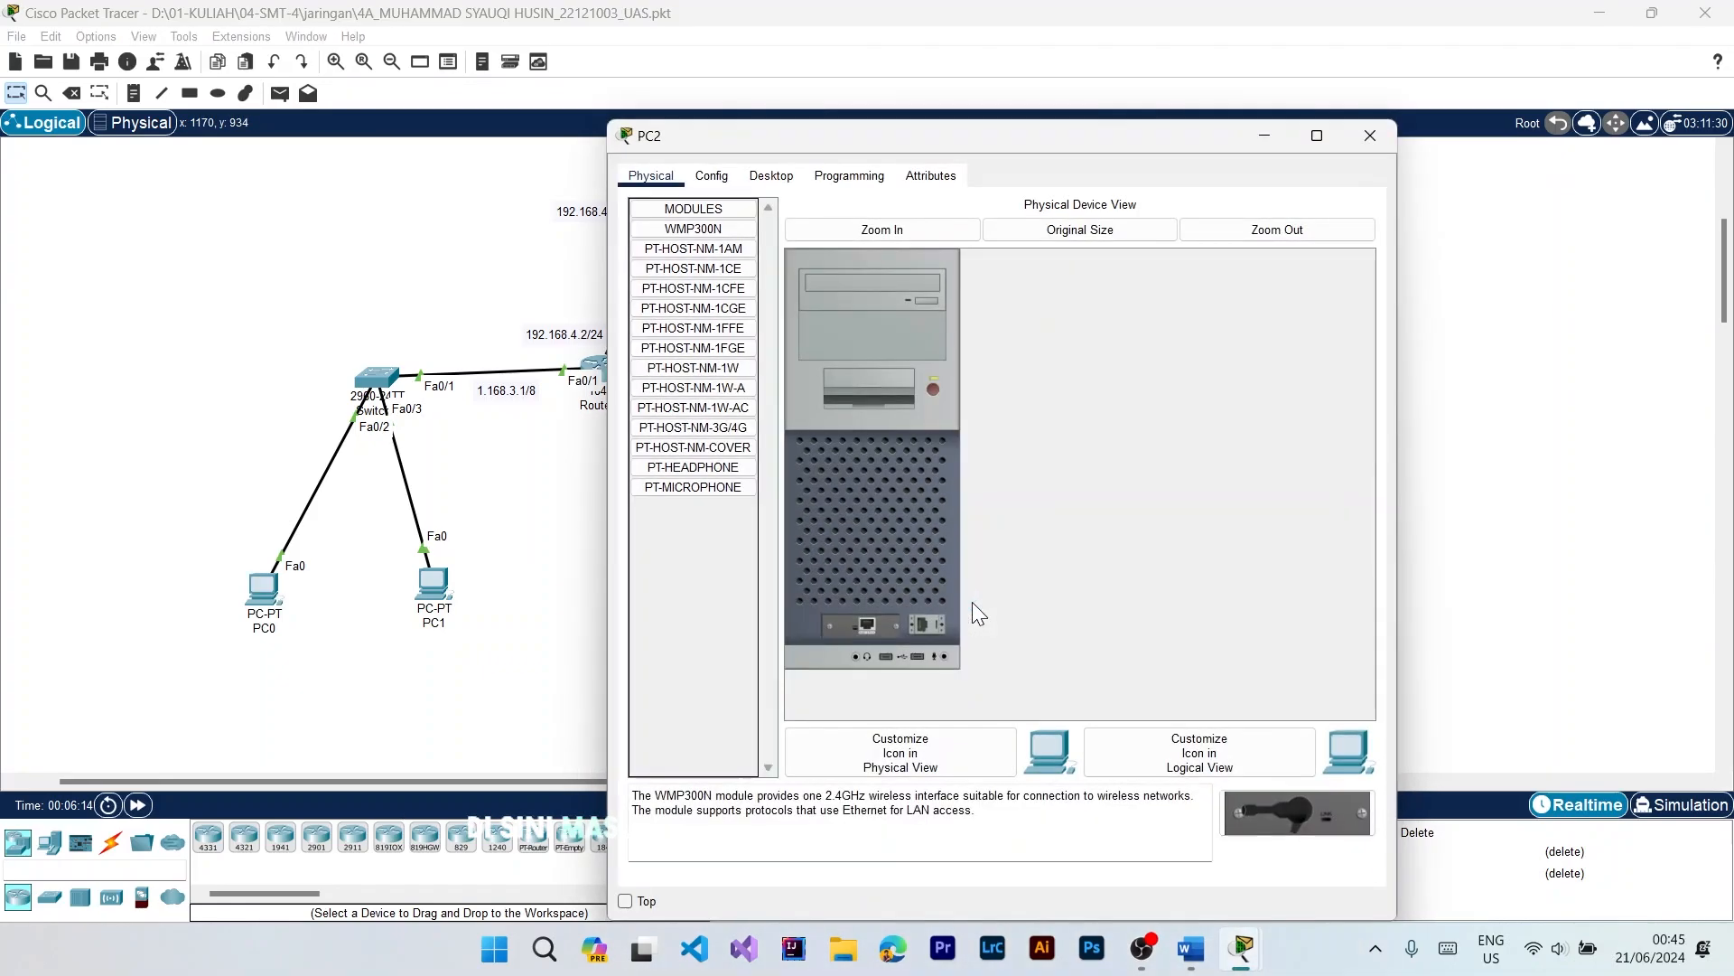
pyautogui.click(771, 175)
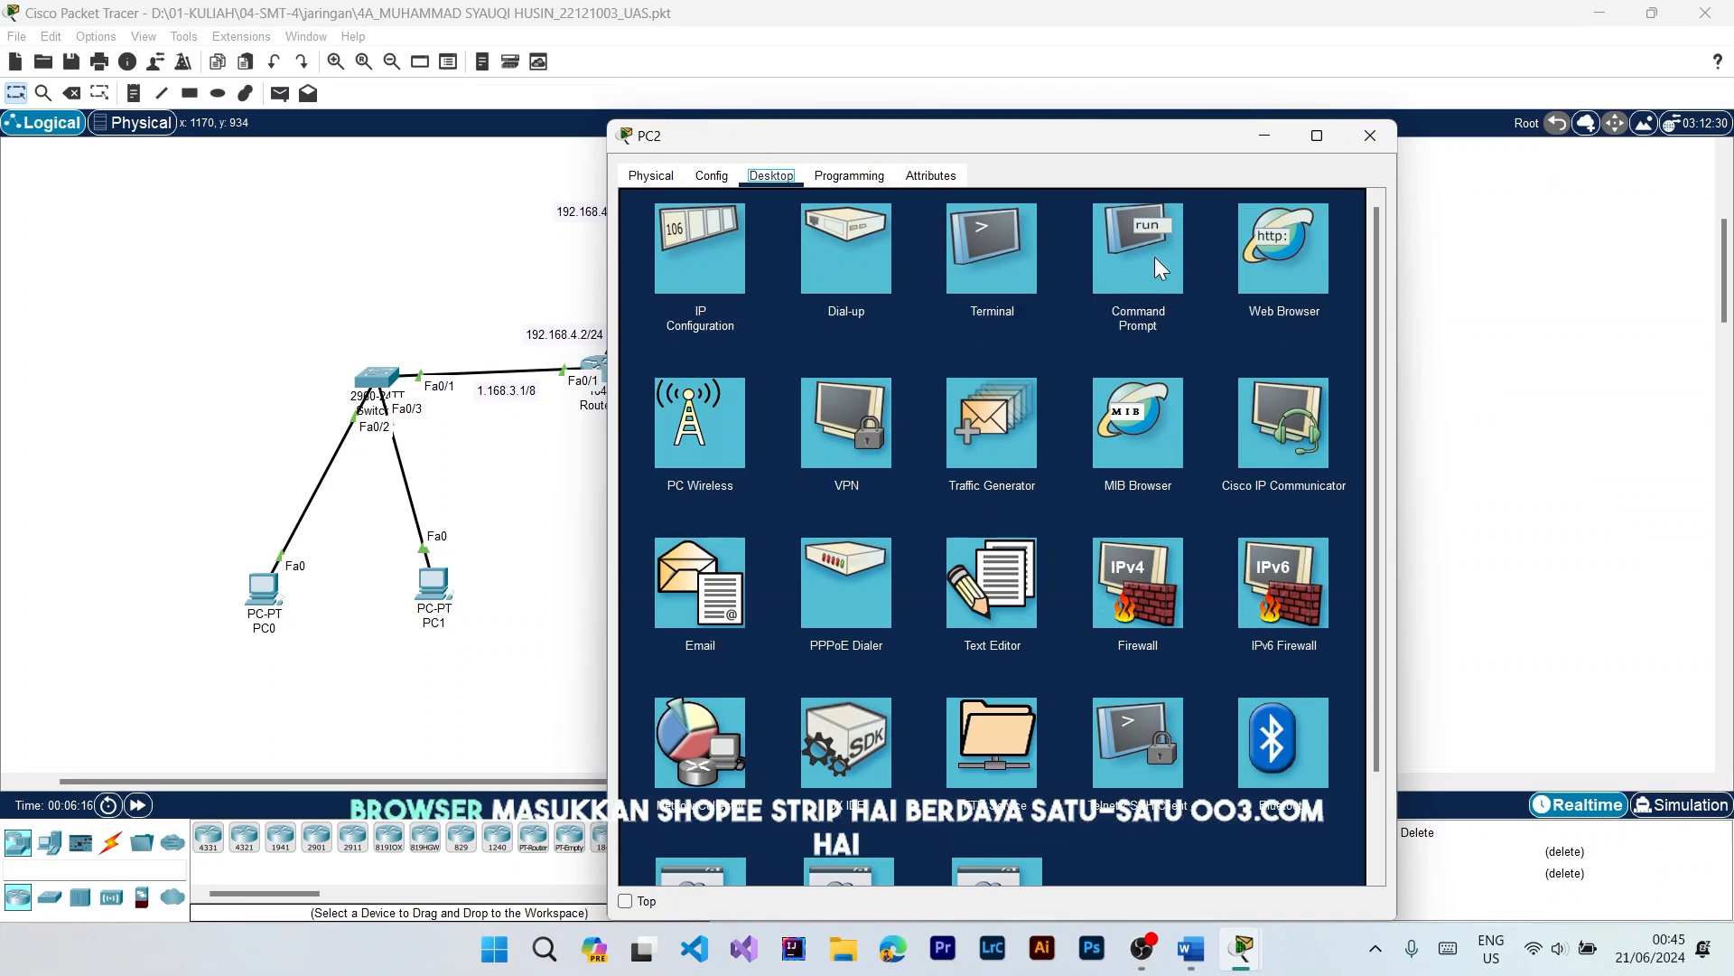
pyautogui.click(1260, 259)
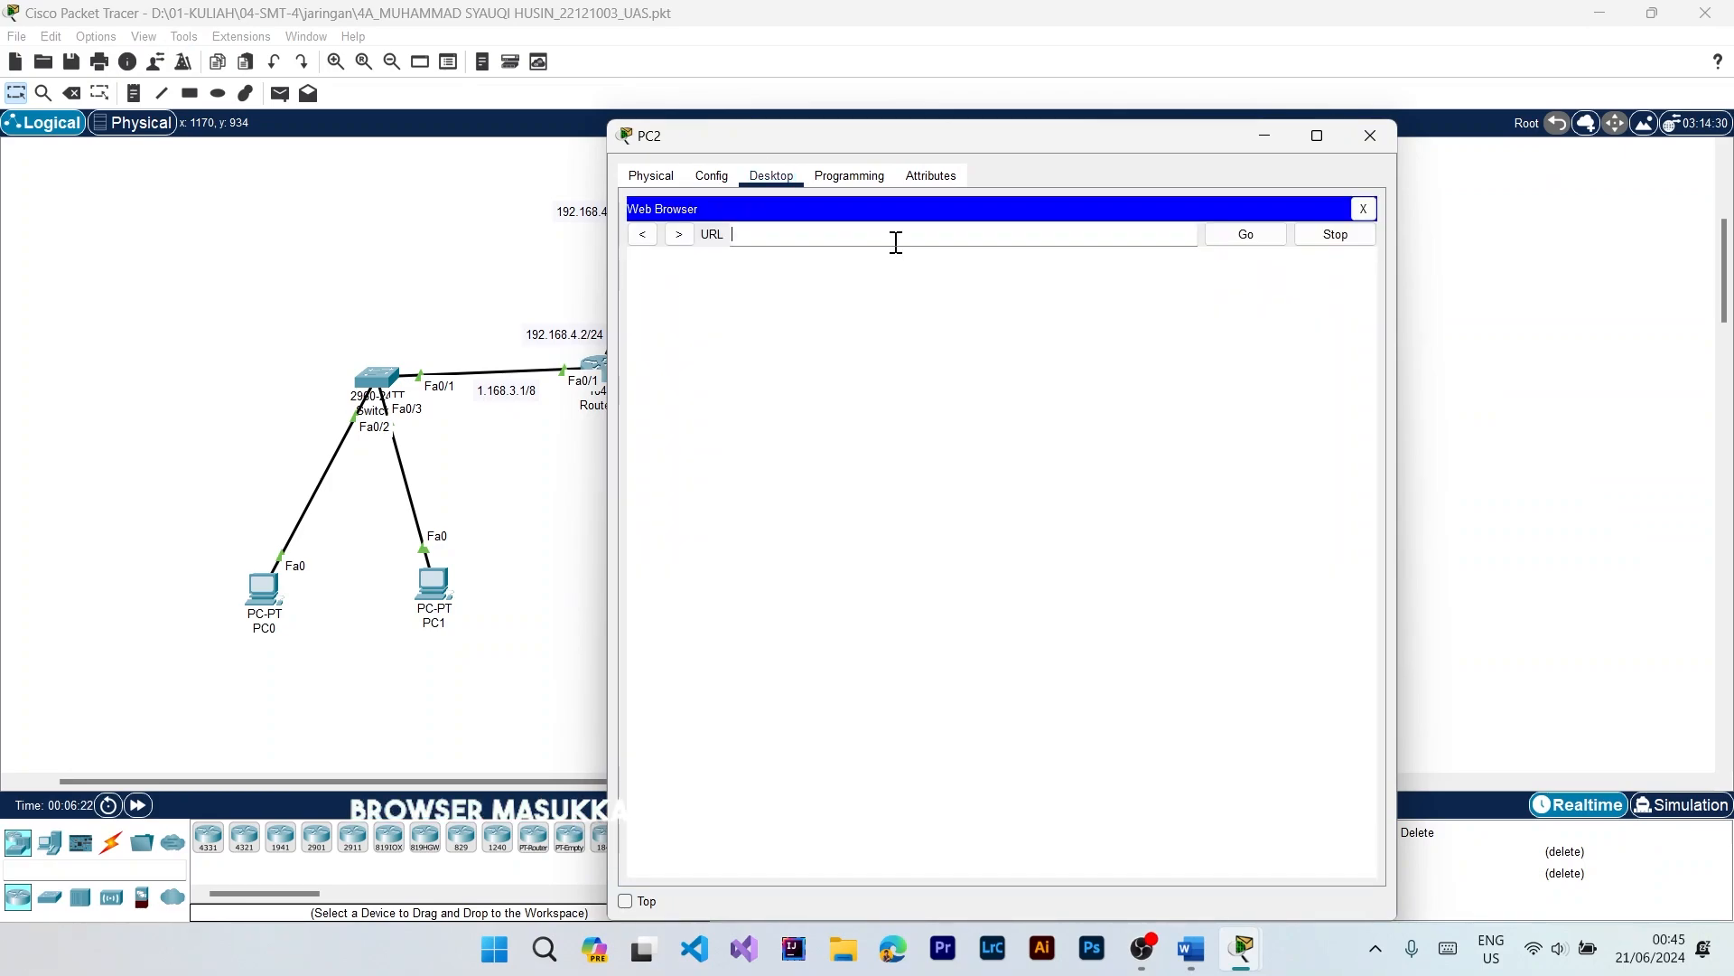
pyautogui.click(1263, 236)
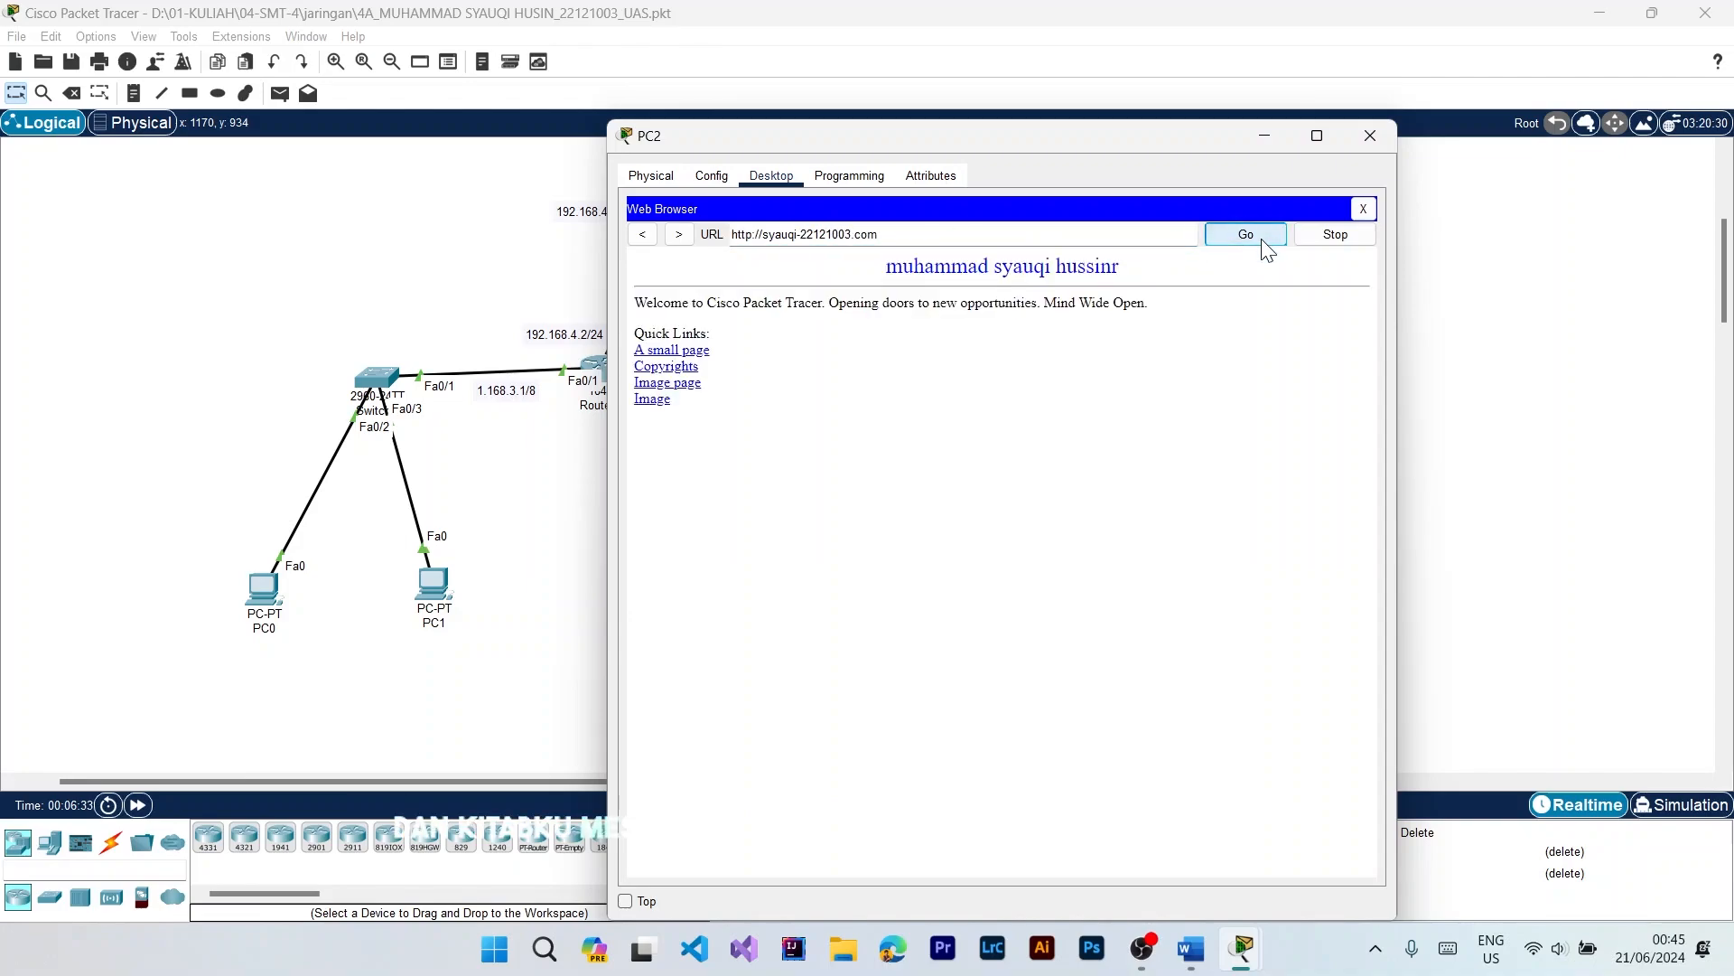
pyautogui.moveTo(1130, 268); pyautogui.dragTo(889, 268)
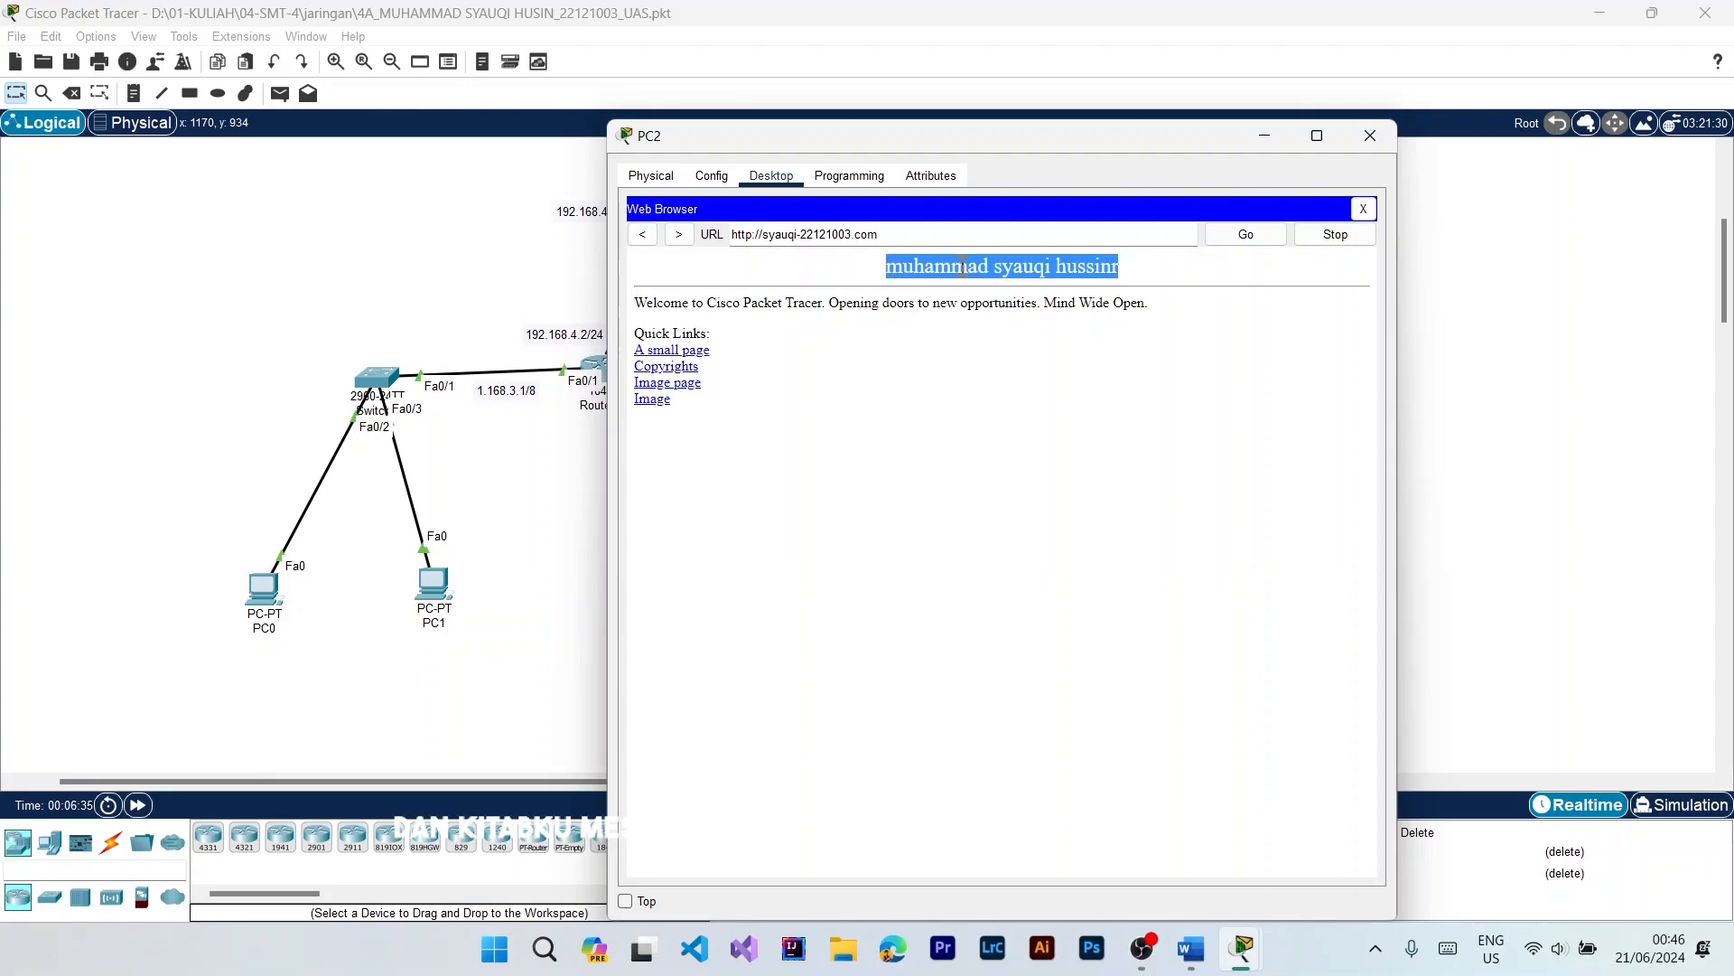
pyautogui.click(1100, 393)
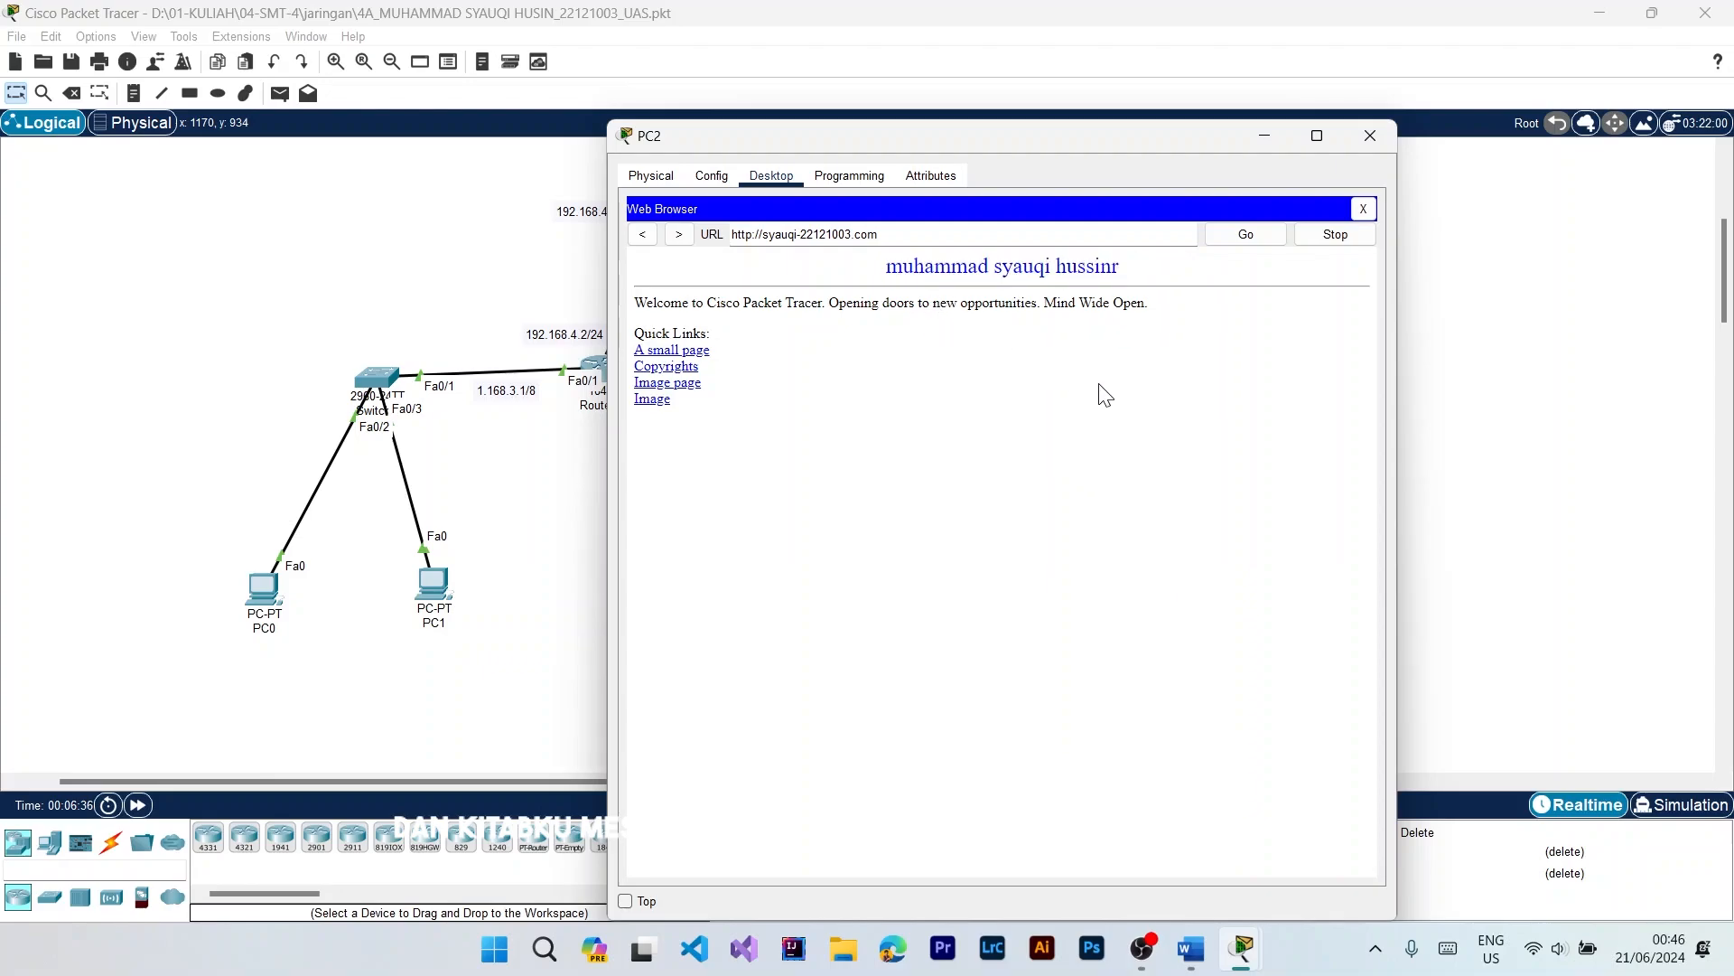
pyautogui.click(1370, 143)
# Step: Test the server's website from Laptop0 by loading its full domain name in the laptop's web browser
pyautogui.scroll(5, 1377, 161)
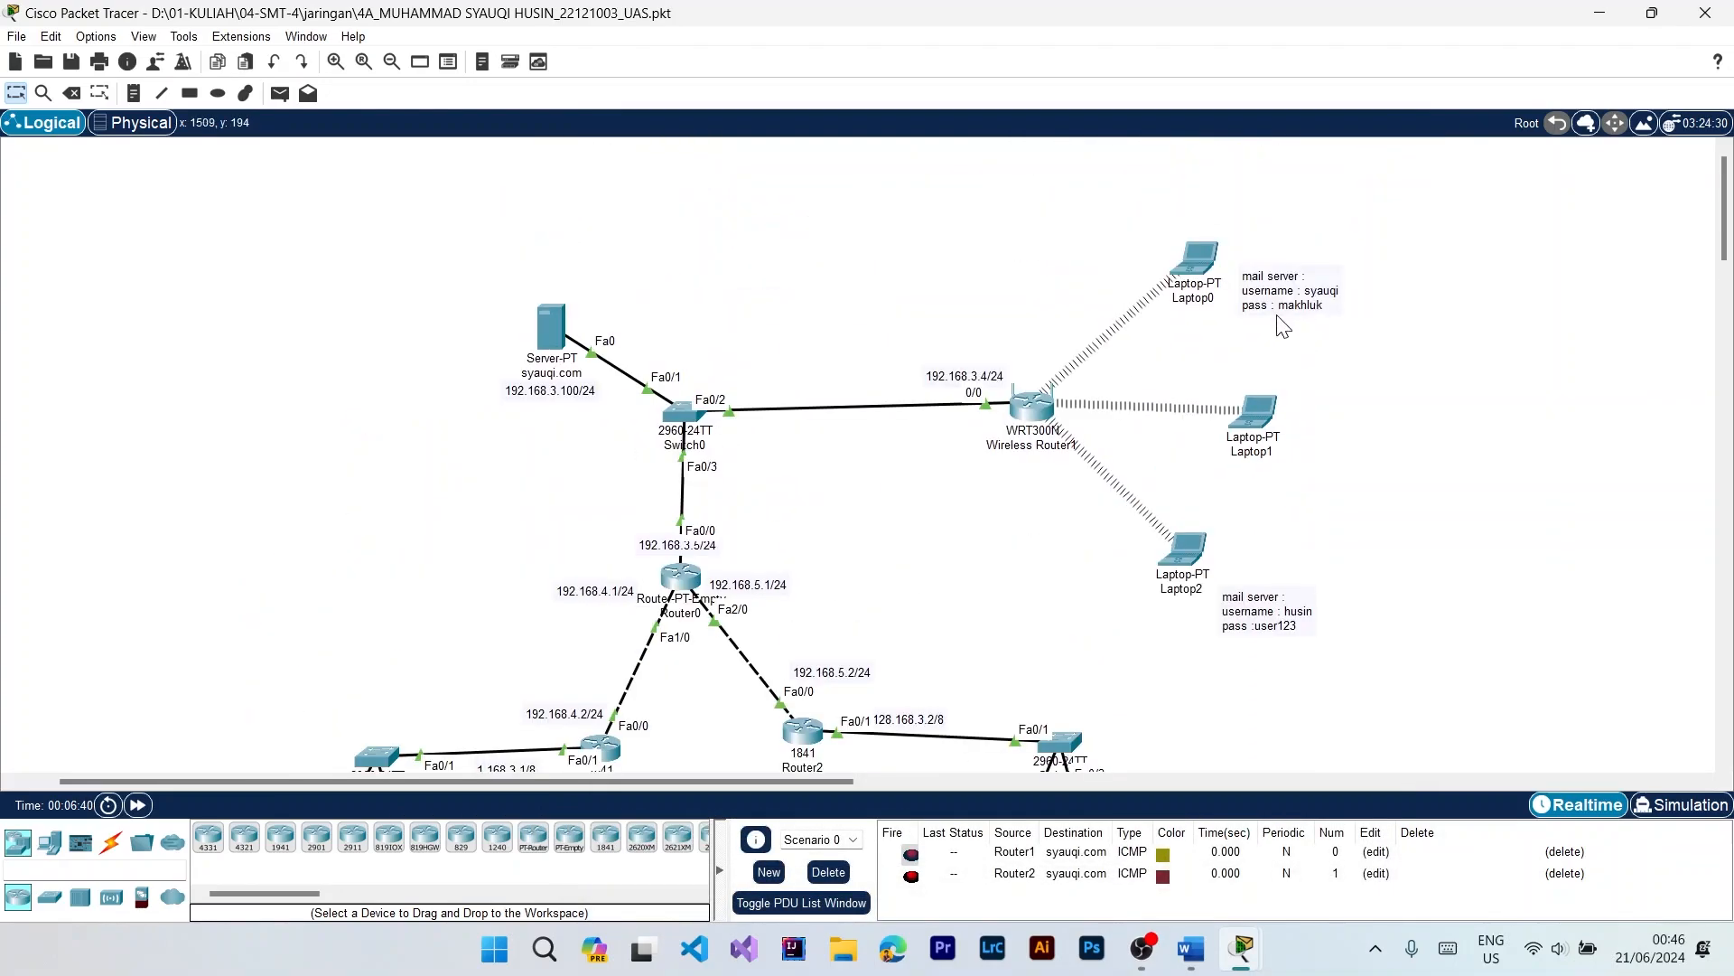
pyautogui.click(1192, 262)
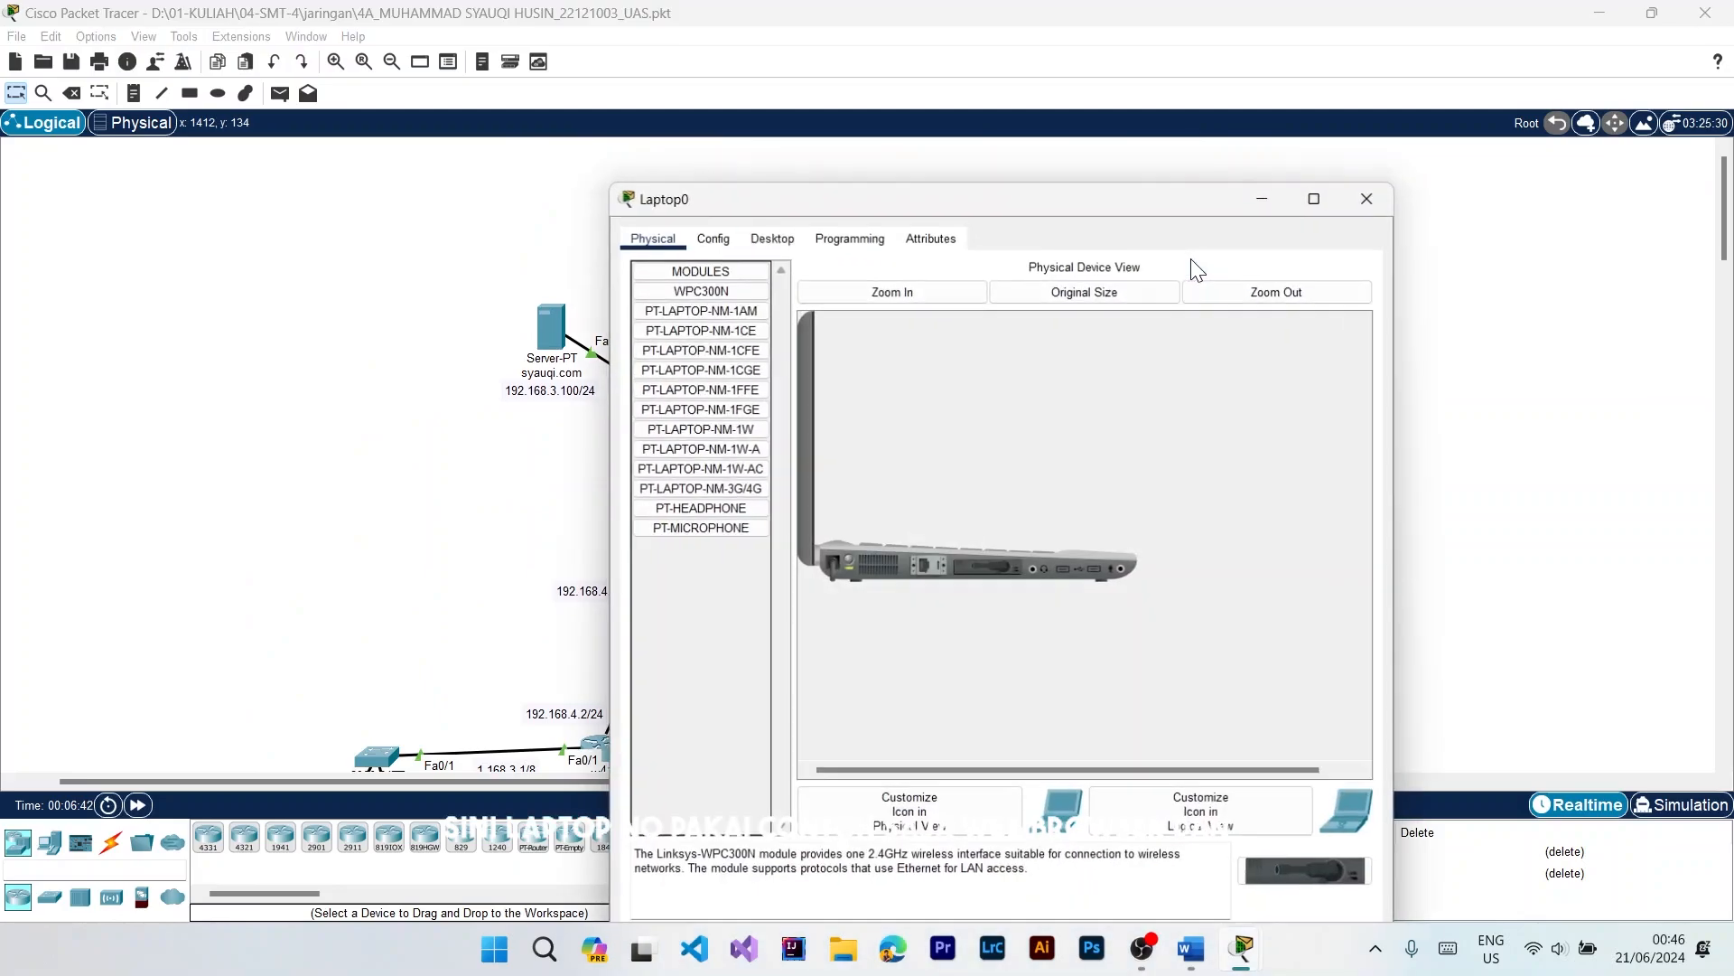
pyautogui.click(714, 238)
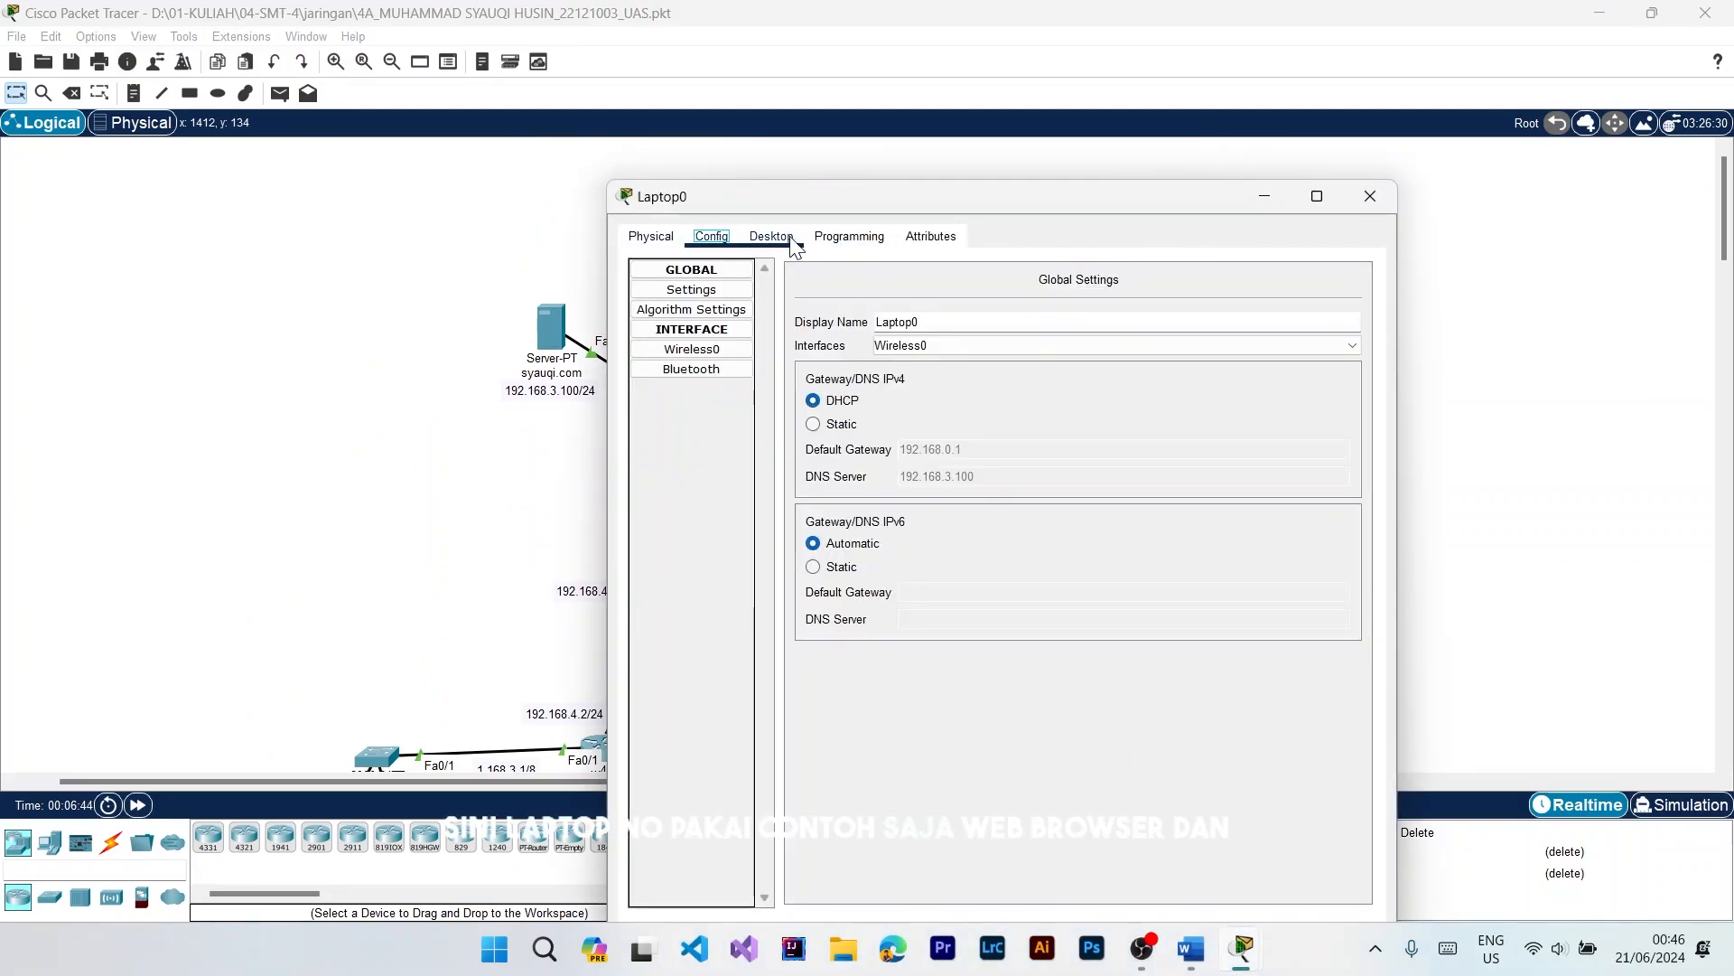
pyautogui.click(772, 239)
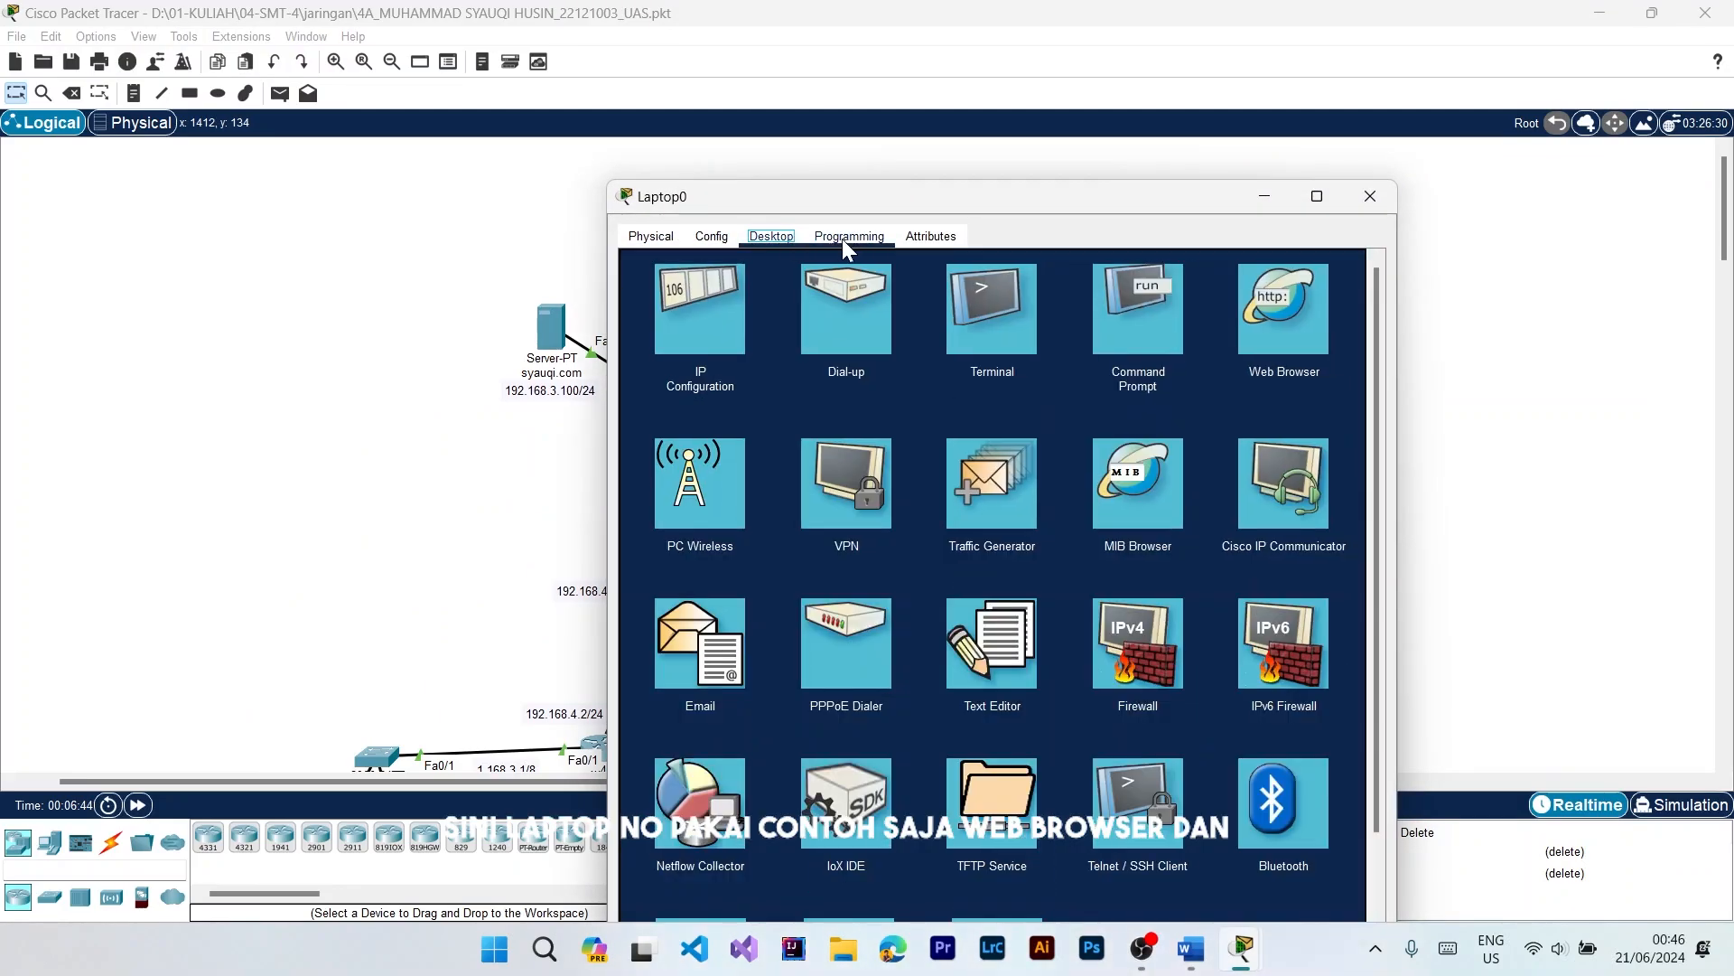
pyautogui.click(1269, 304)
pyautogui.click(849, 298)
pyautogui.write('syauq')
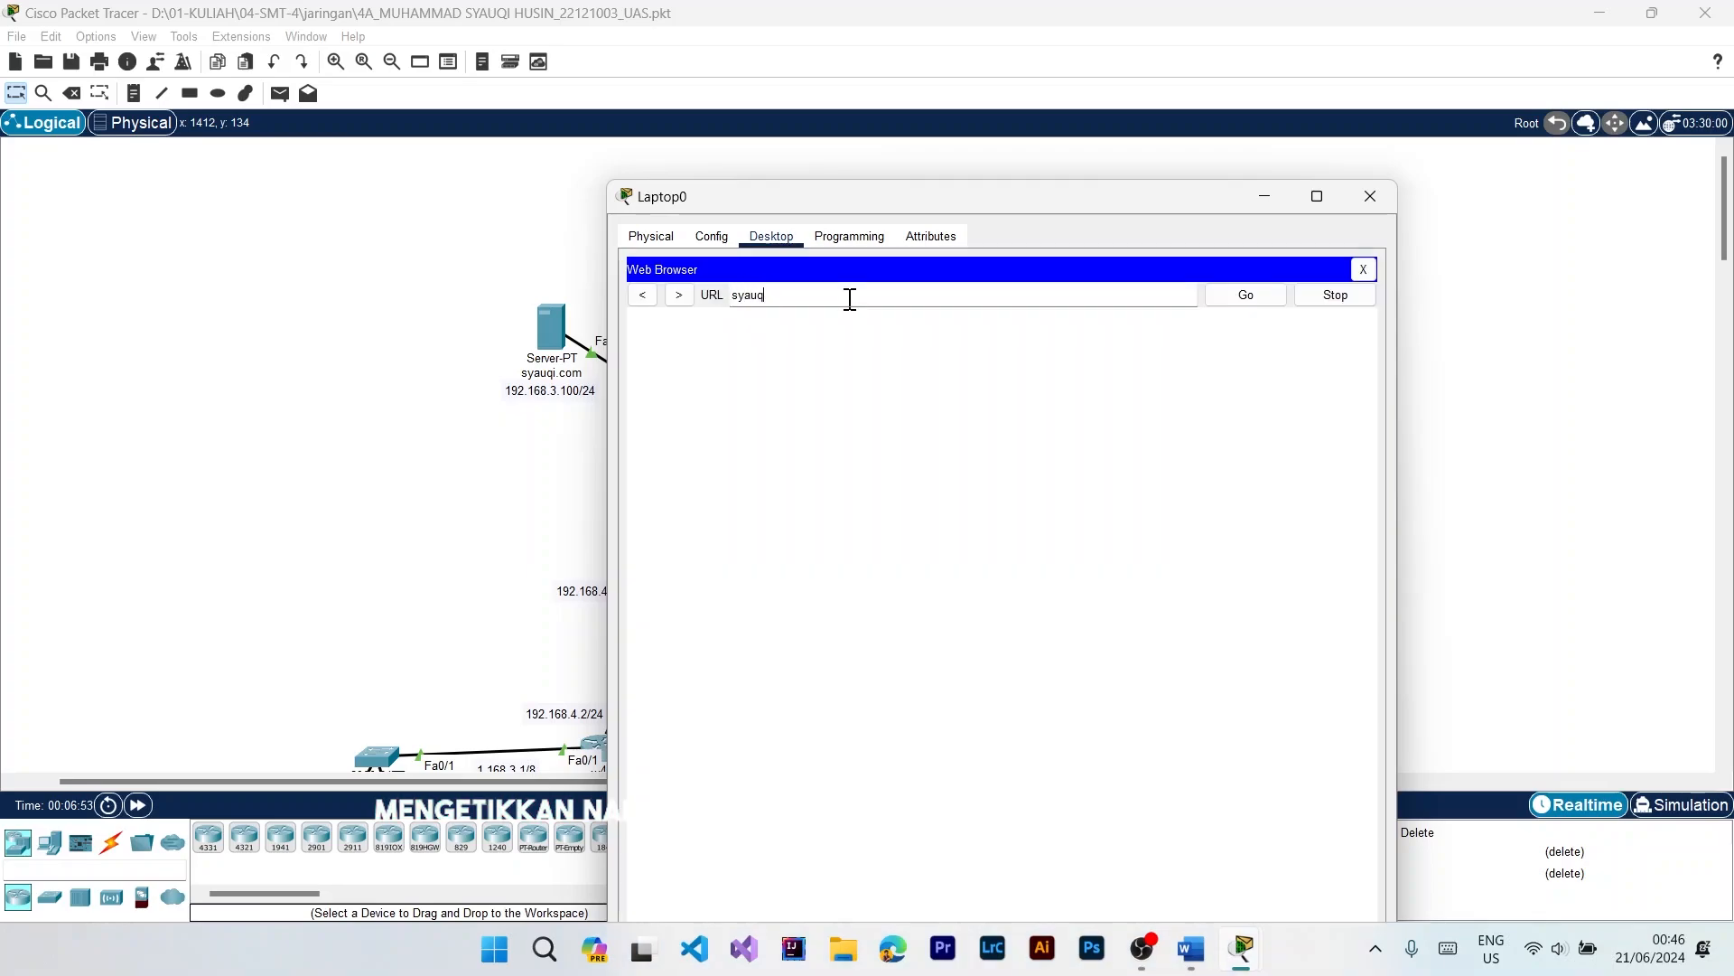
pyautogui.press('Return')
pyautogui.click(1274, 302)
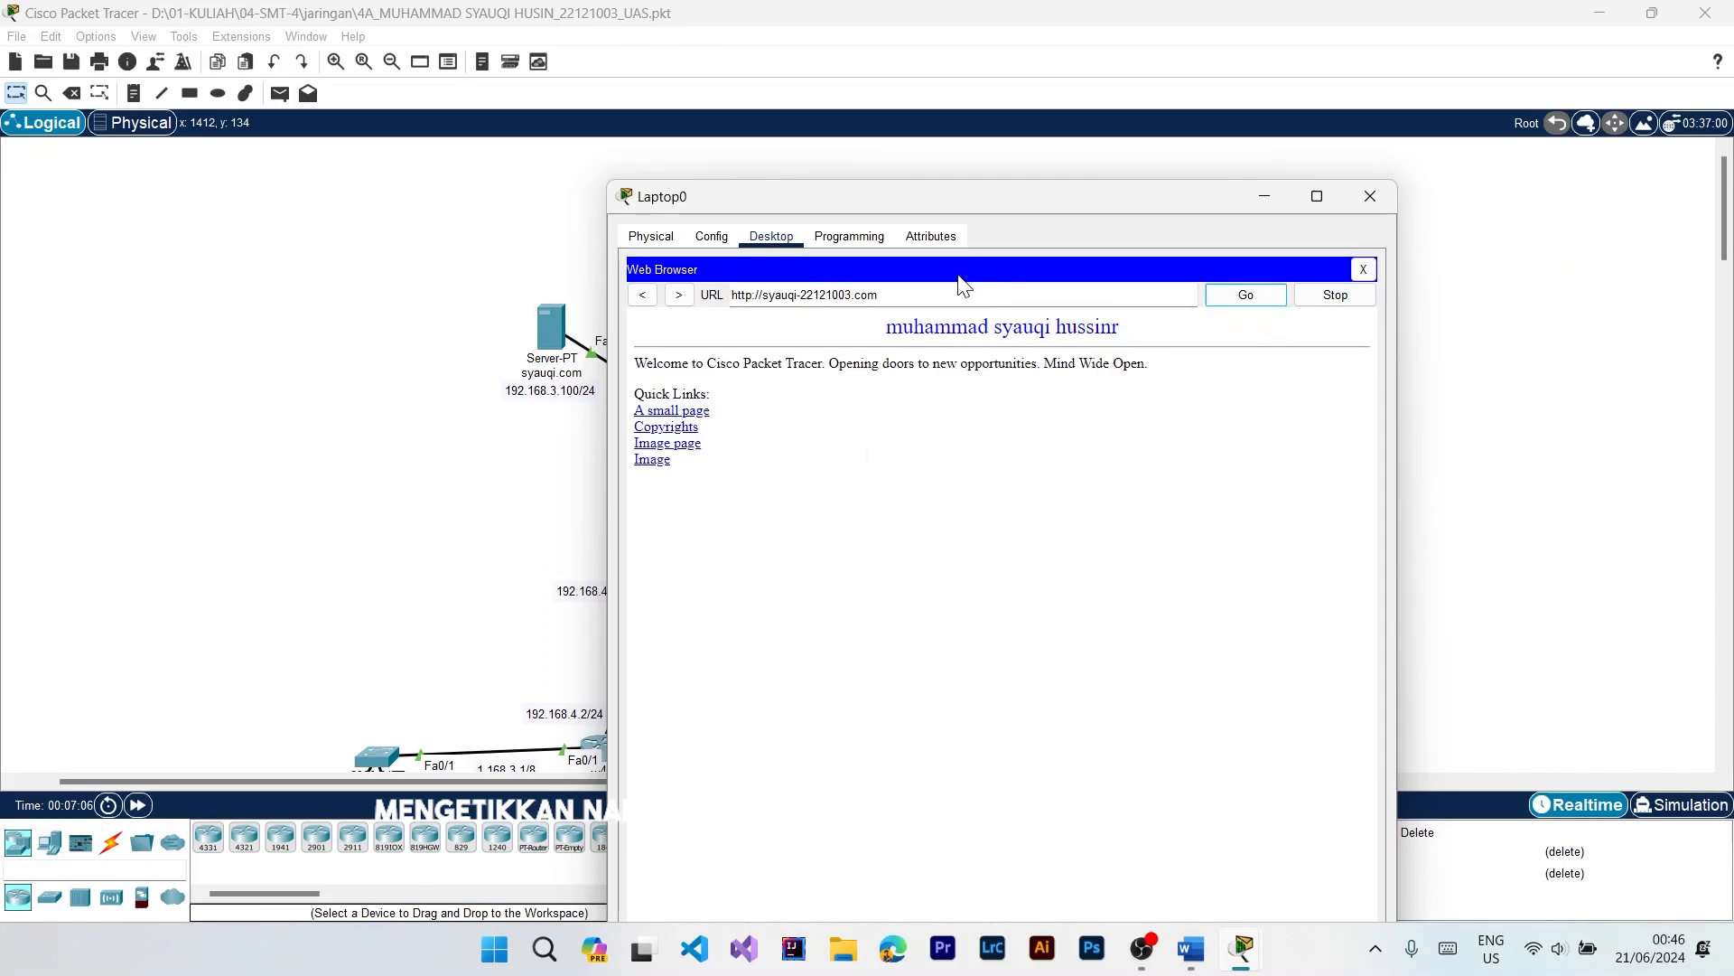
# Step: Test the server's website by IP address from Laptop0, loading 192.168.3.100 in the laptop's web browser
pyautogui.tripleClick(933, 296)
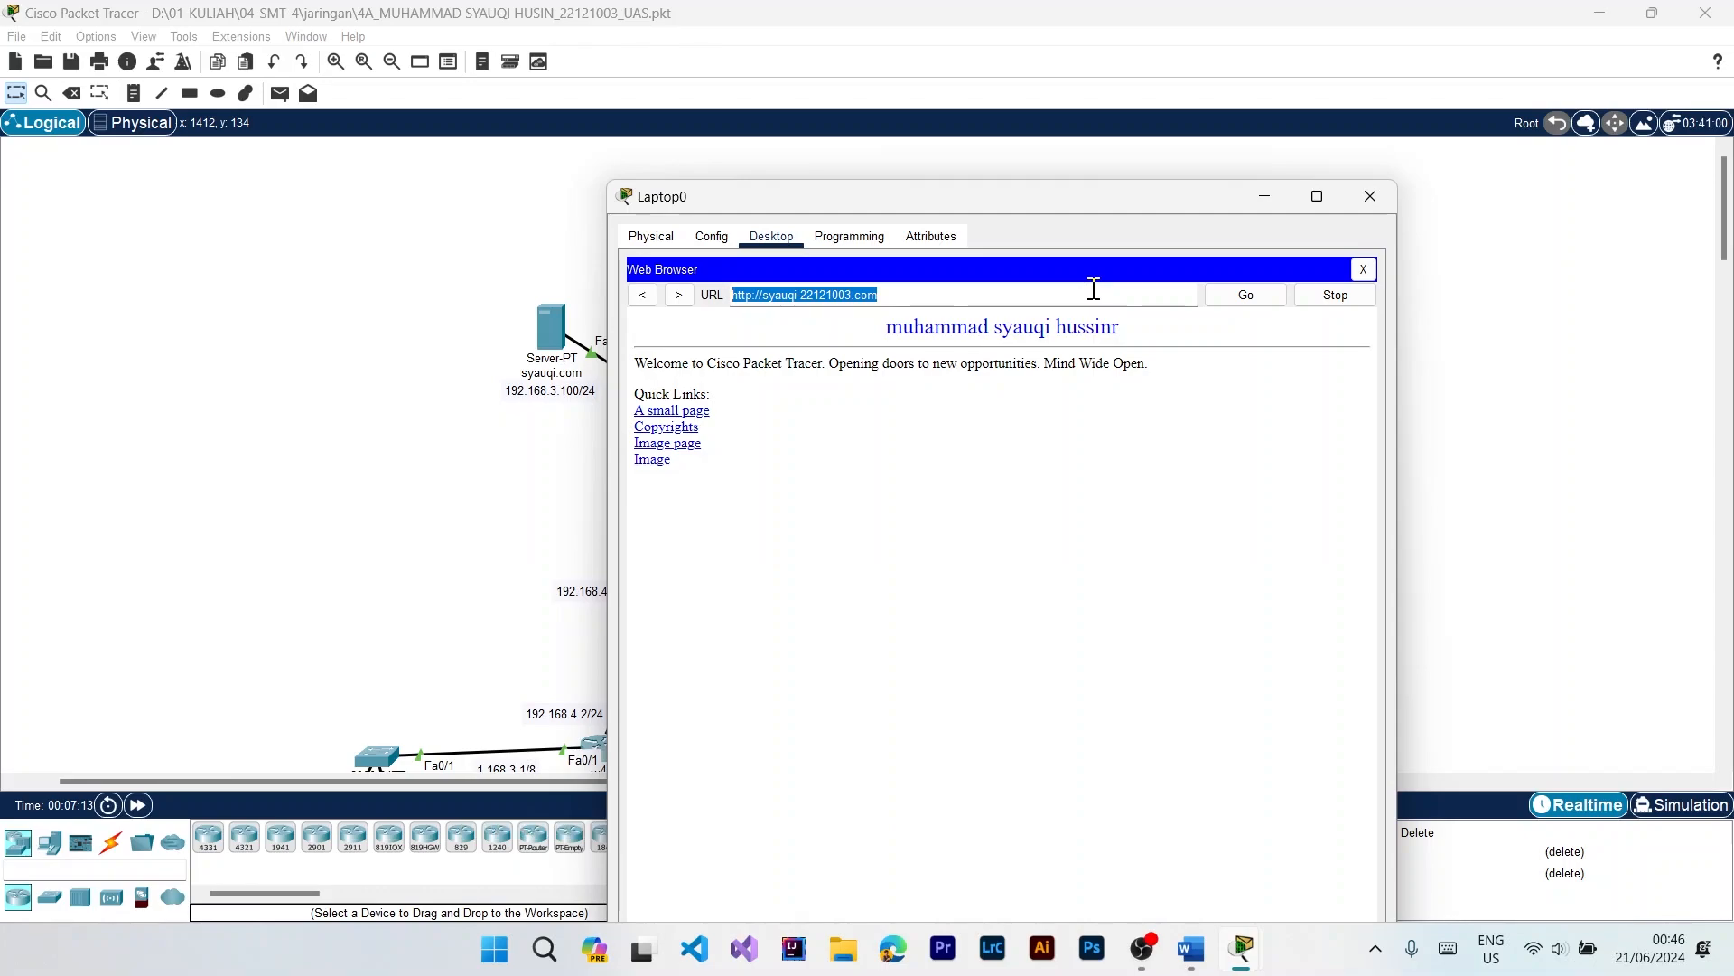
pyautogui.write('19')
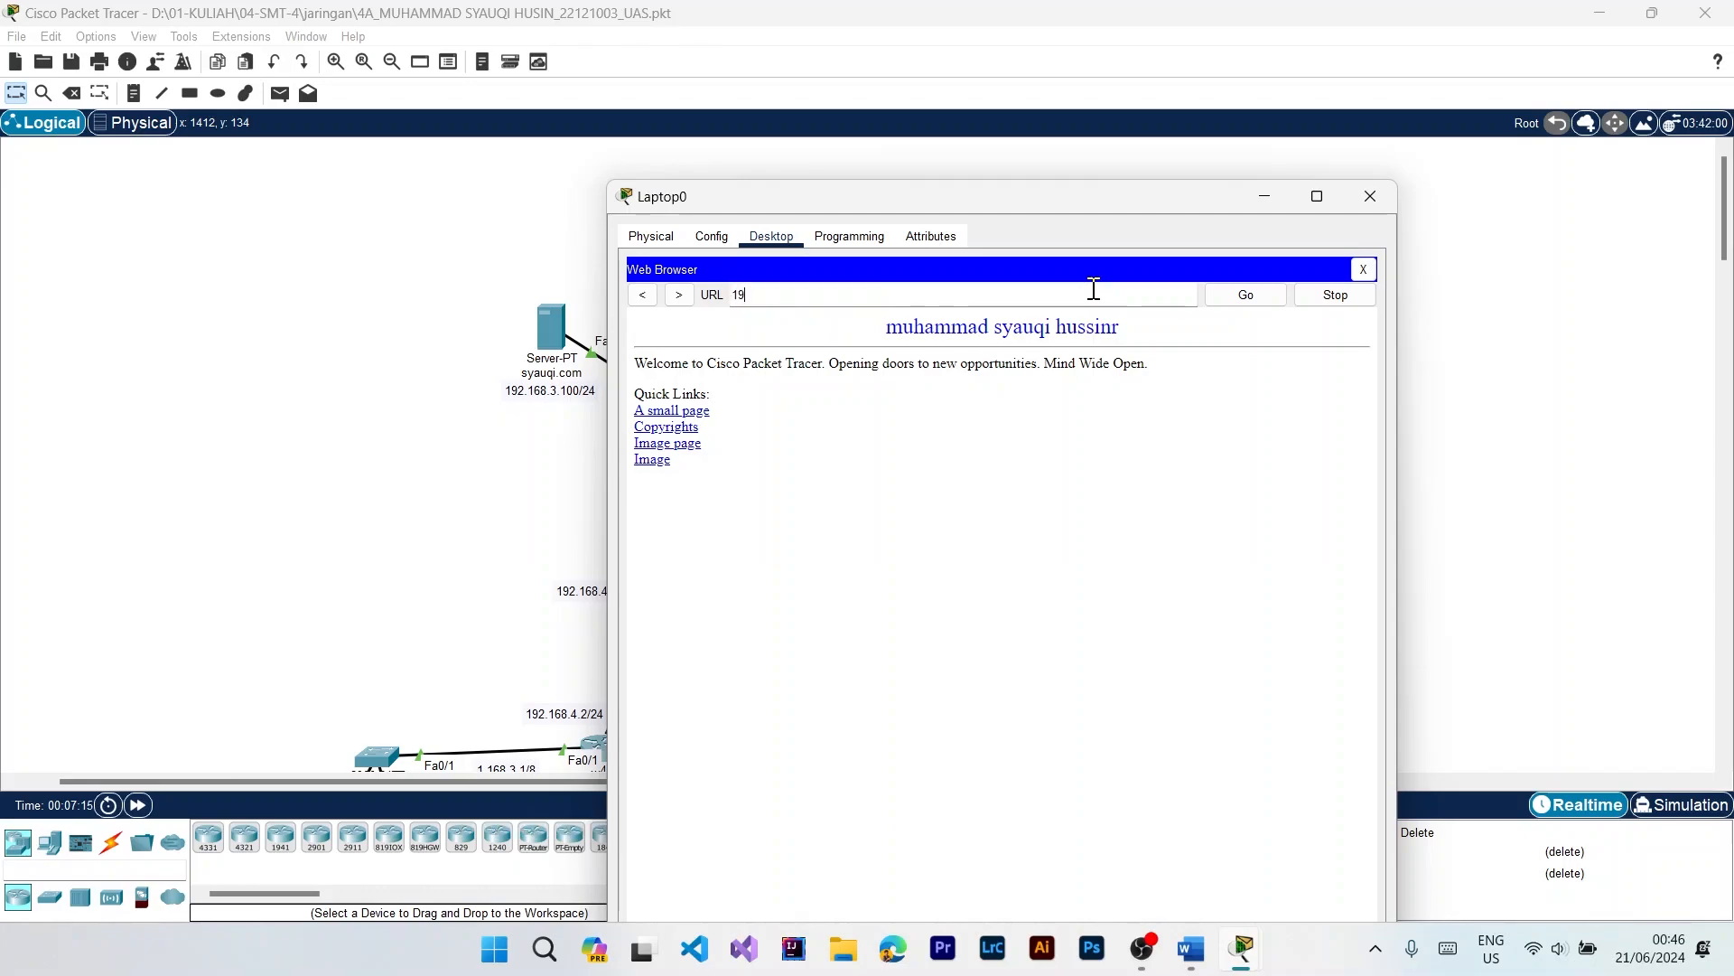
pyautogui.write('2.168.3.100')
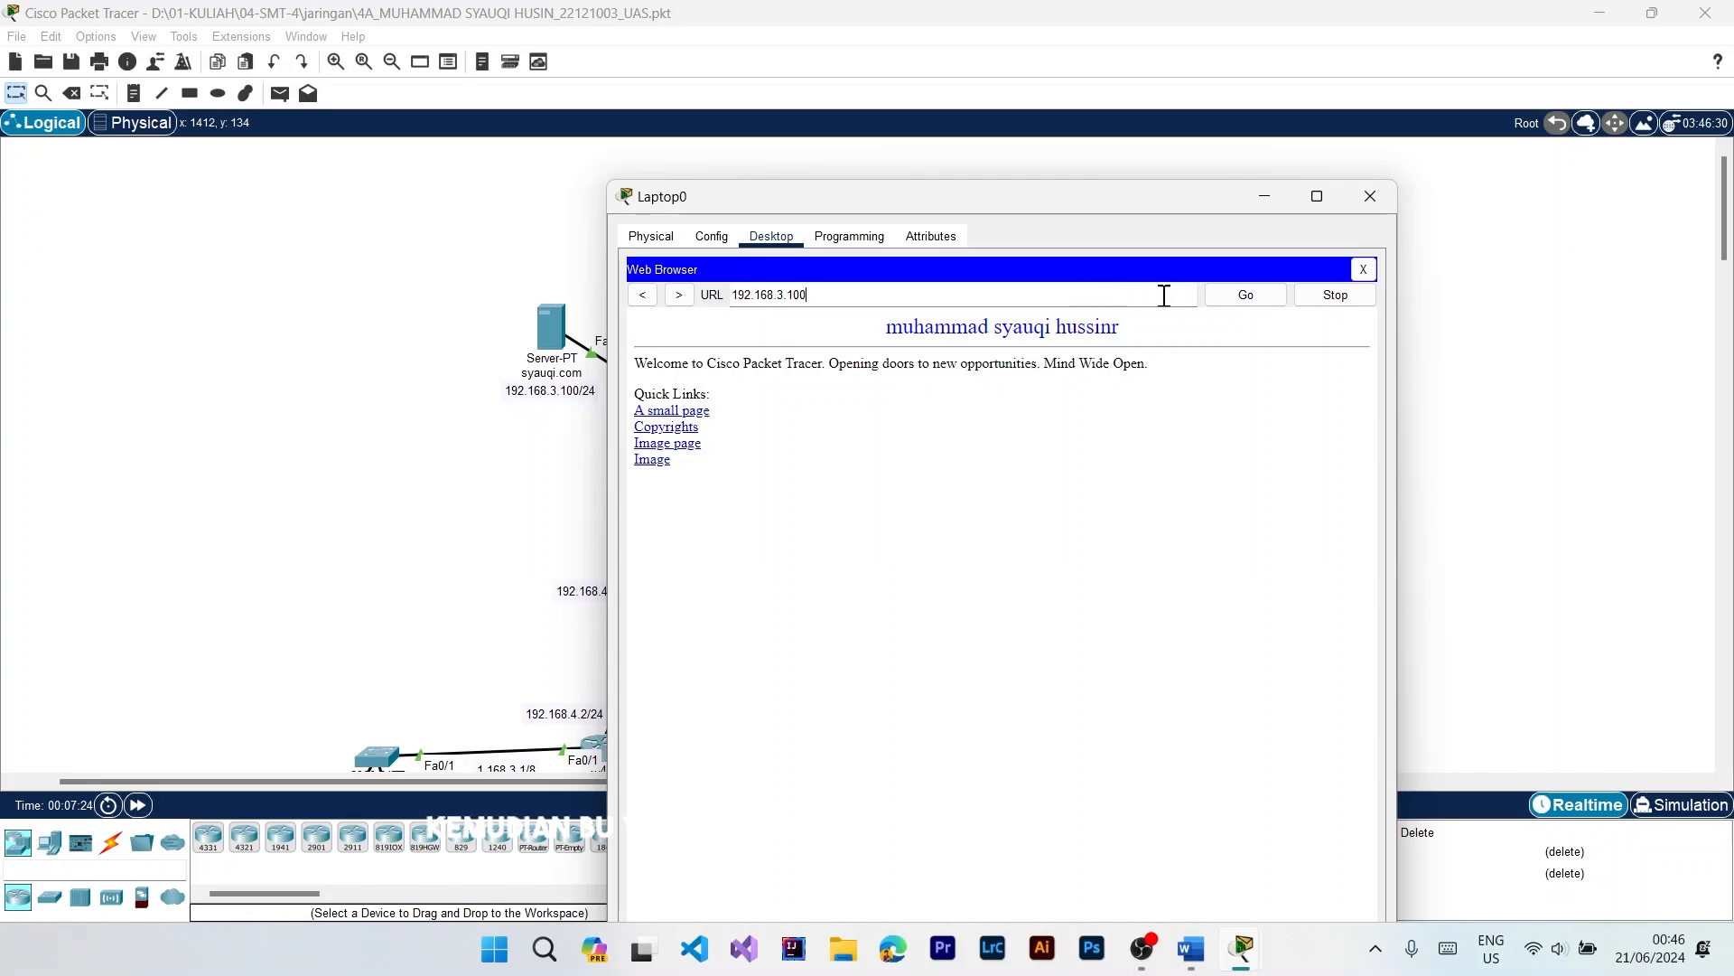
pyautogui.click(1242, 298)
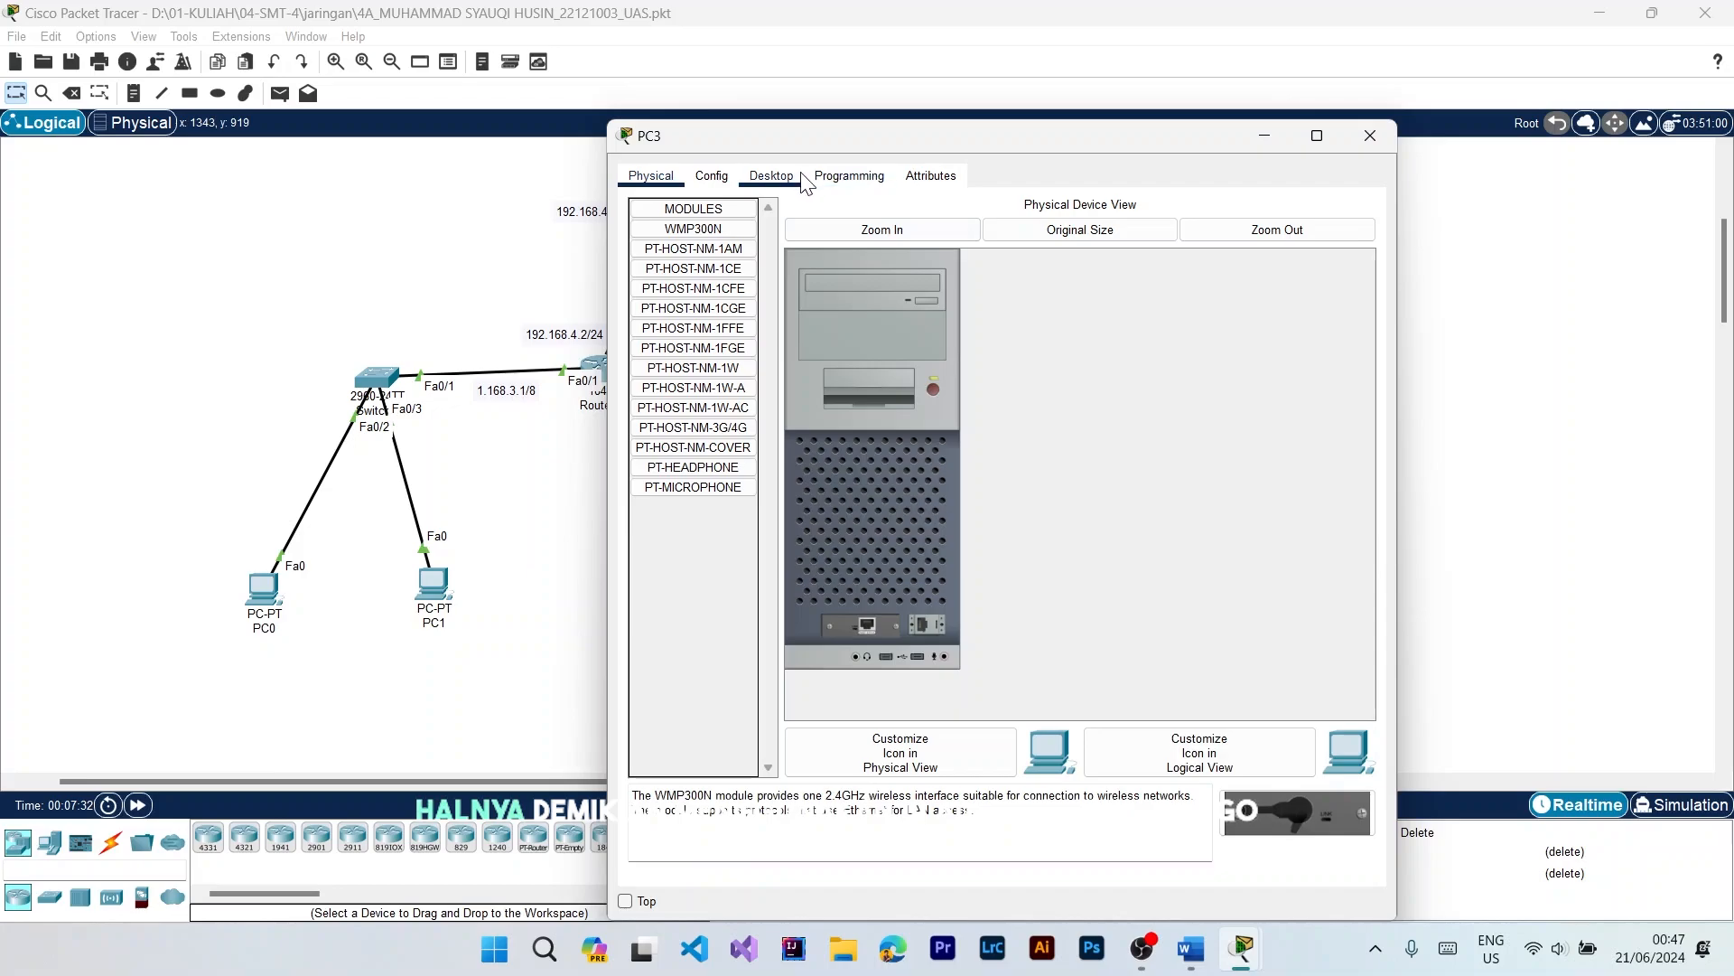
# Step: Test the server's website from PC3 by loading 192.168.3.100 in its web browser, and close PC3's window
pyautogui.click(783, 175)
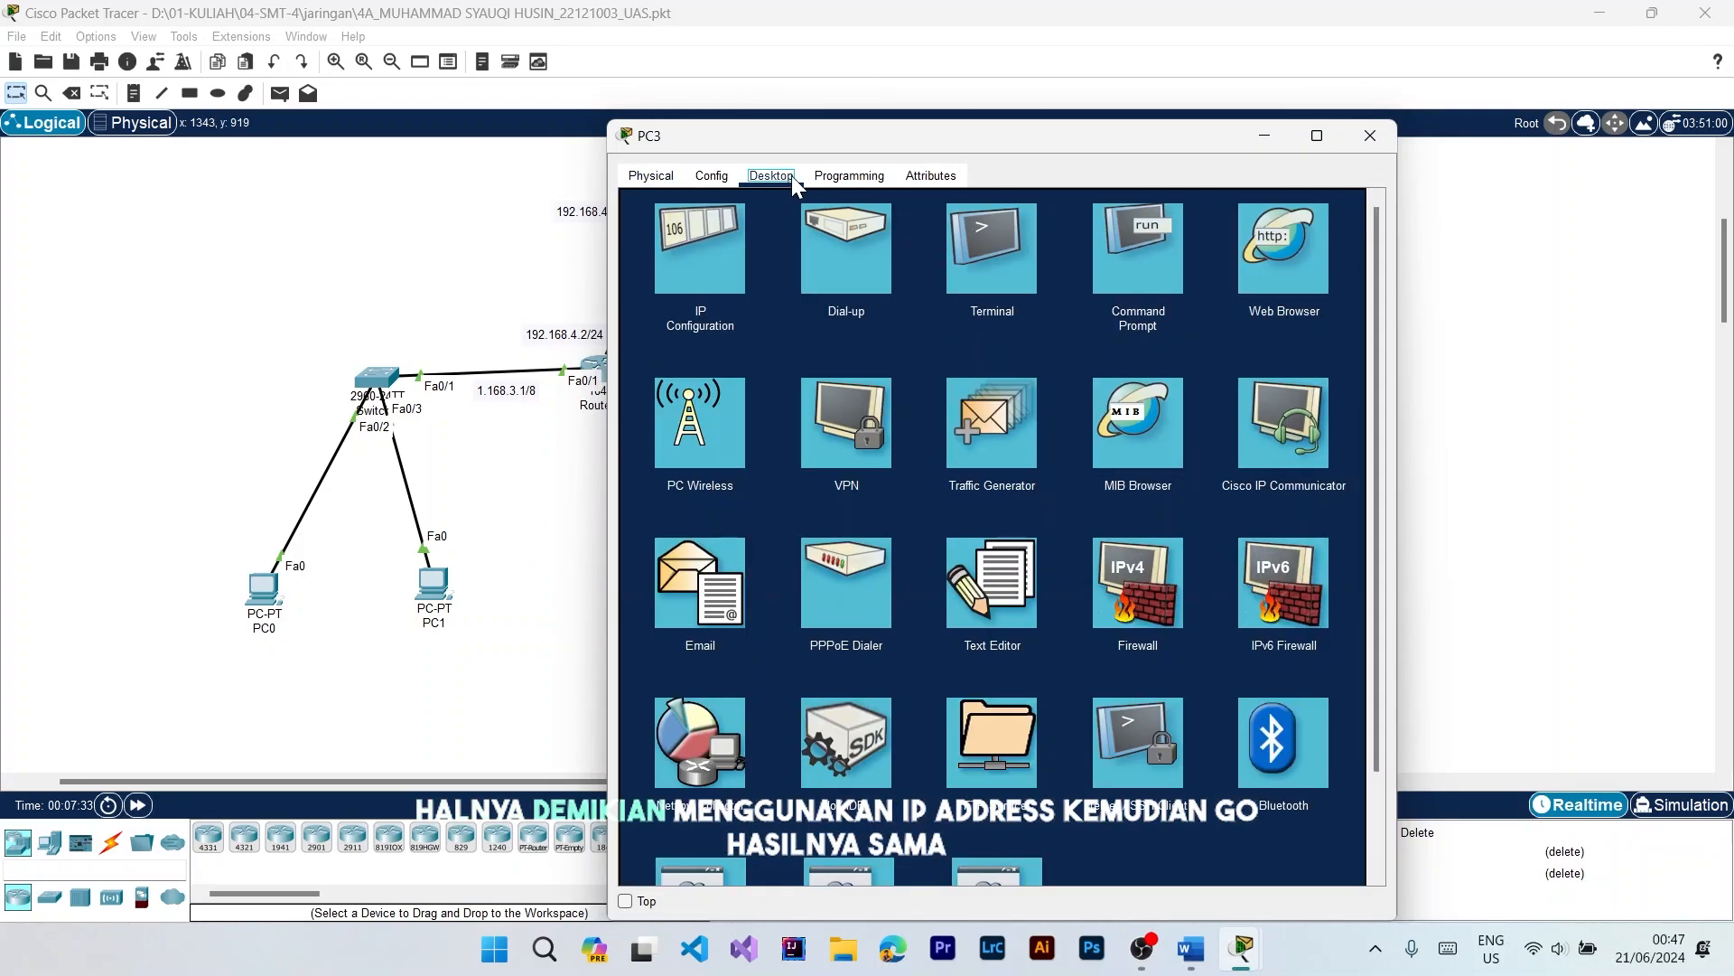
pyautogui.click(1254, 249)
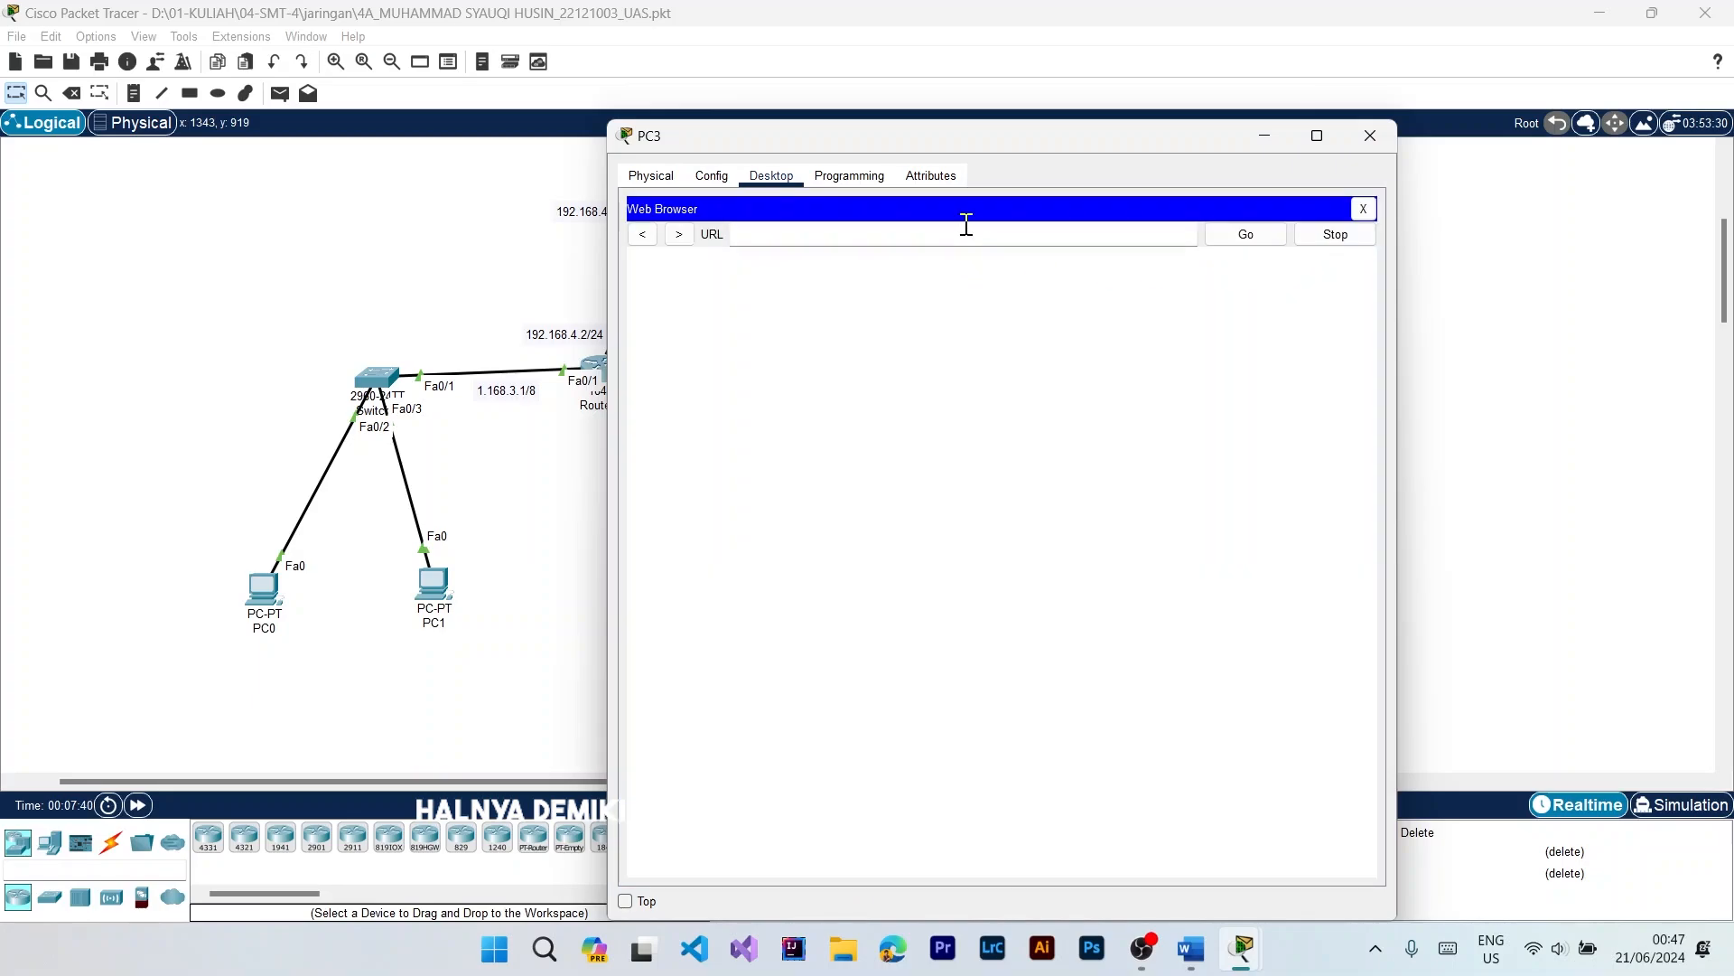
pyautogui.write('192.168.3.100')
pyautogui.click(1269, 239)
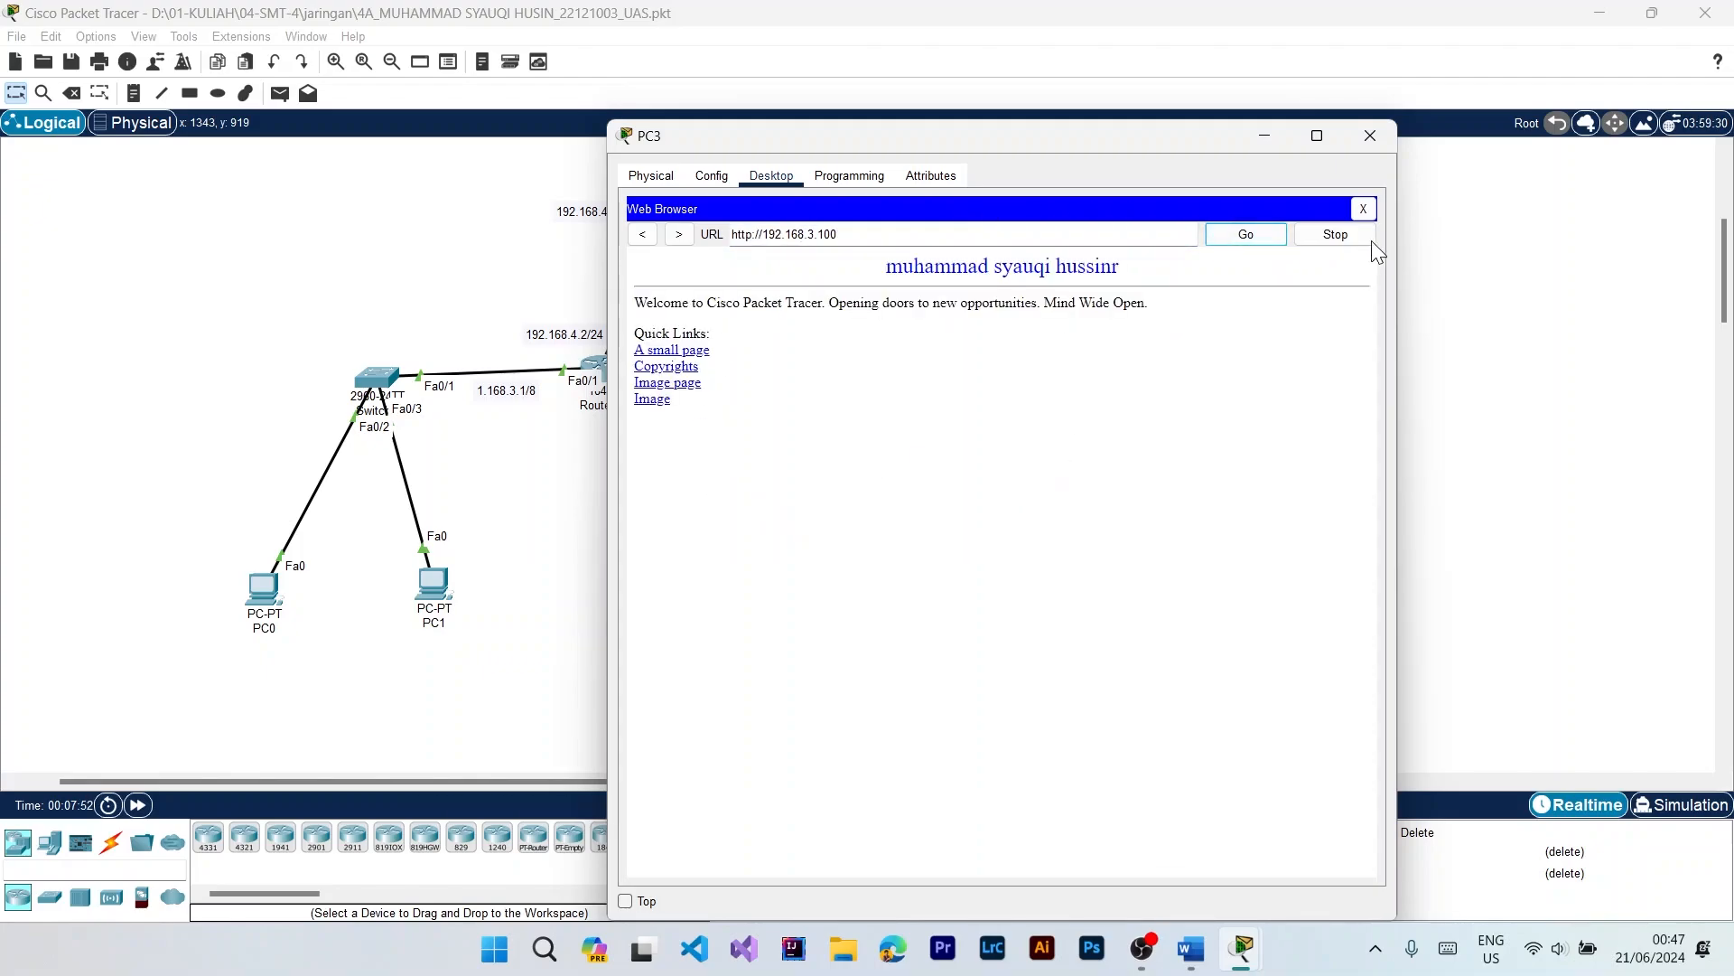
pyautogui.click(1376, 126)
# Step: Test the server's website from PC1 by loading 192.168.3.100 in its web browser, and close PC1's window
pyautogui.click(432, 583)
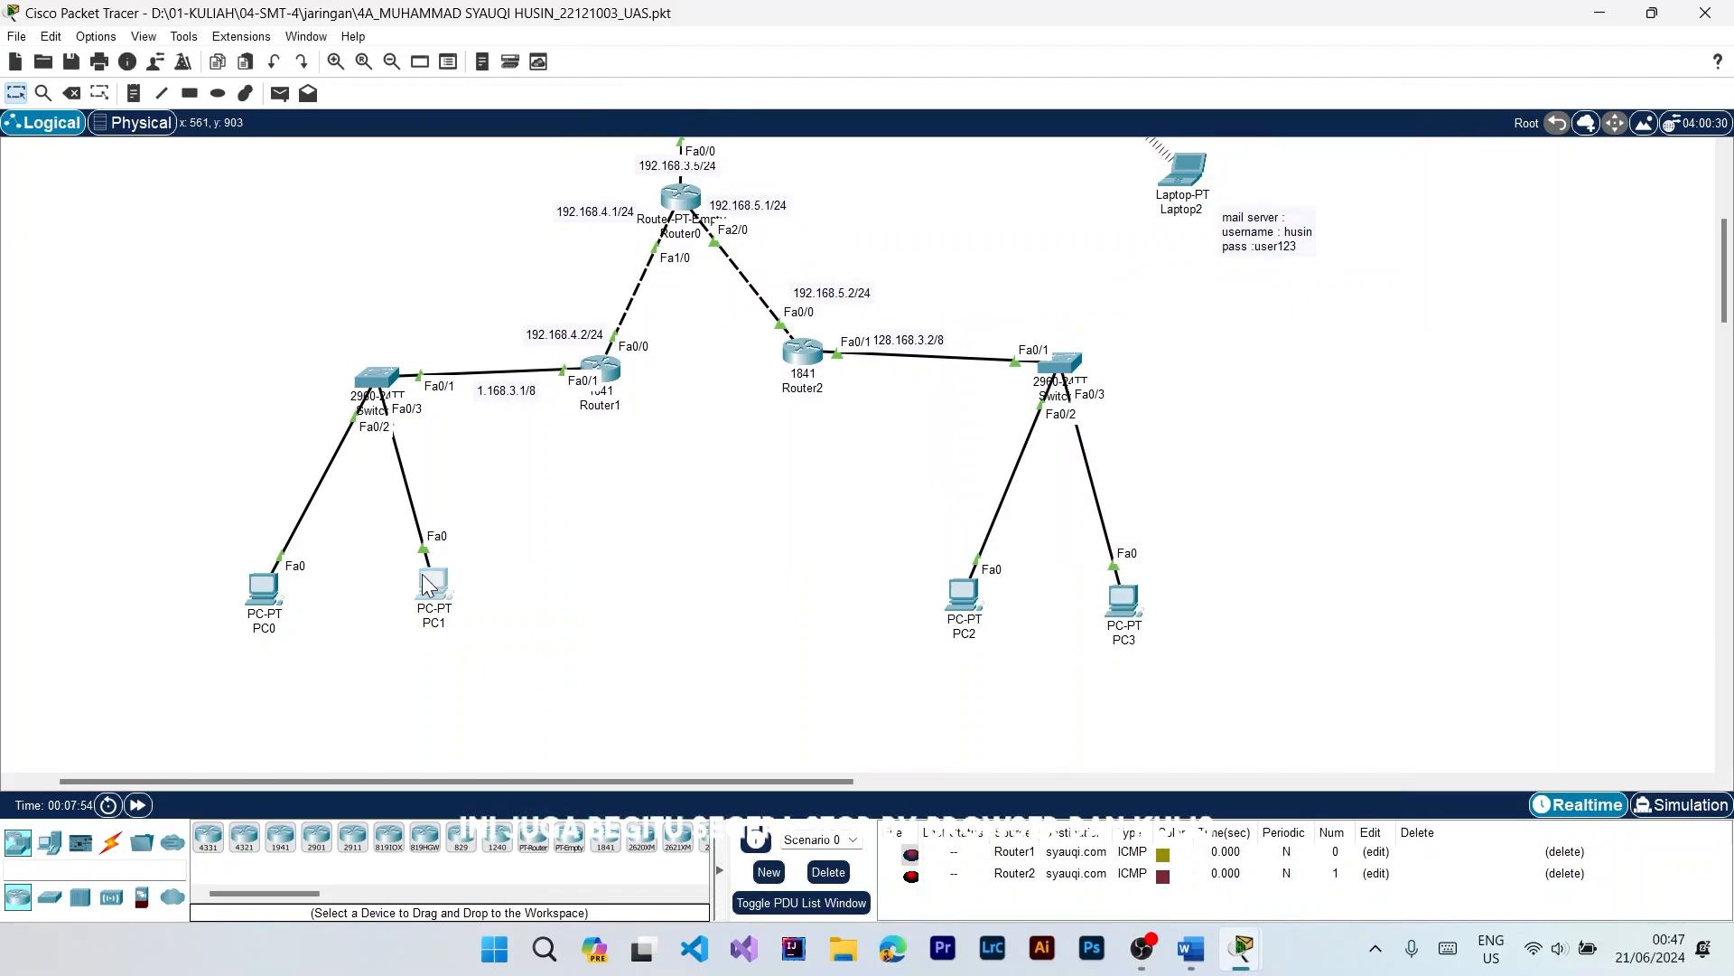
pyautogui.click(772, 175)
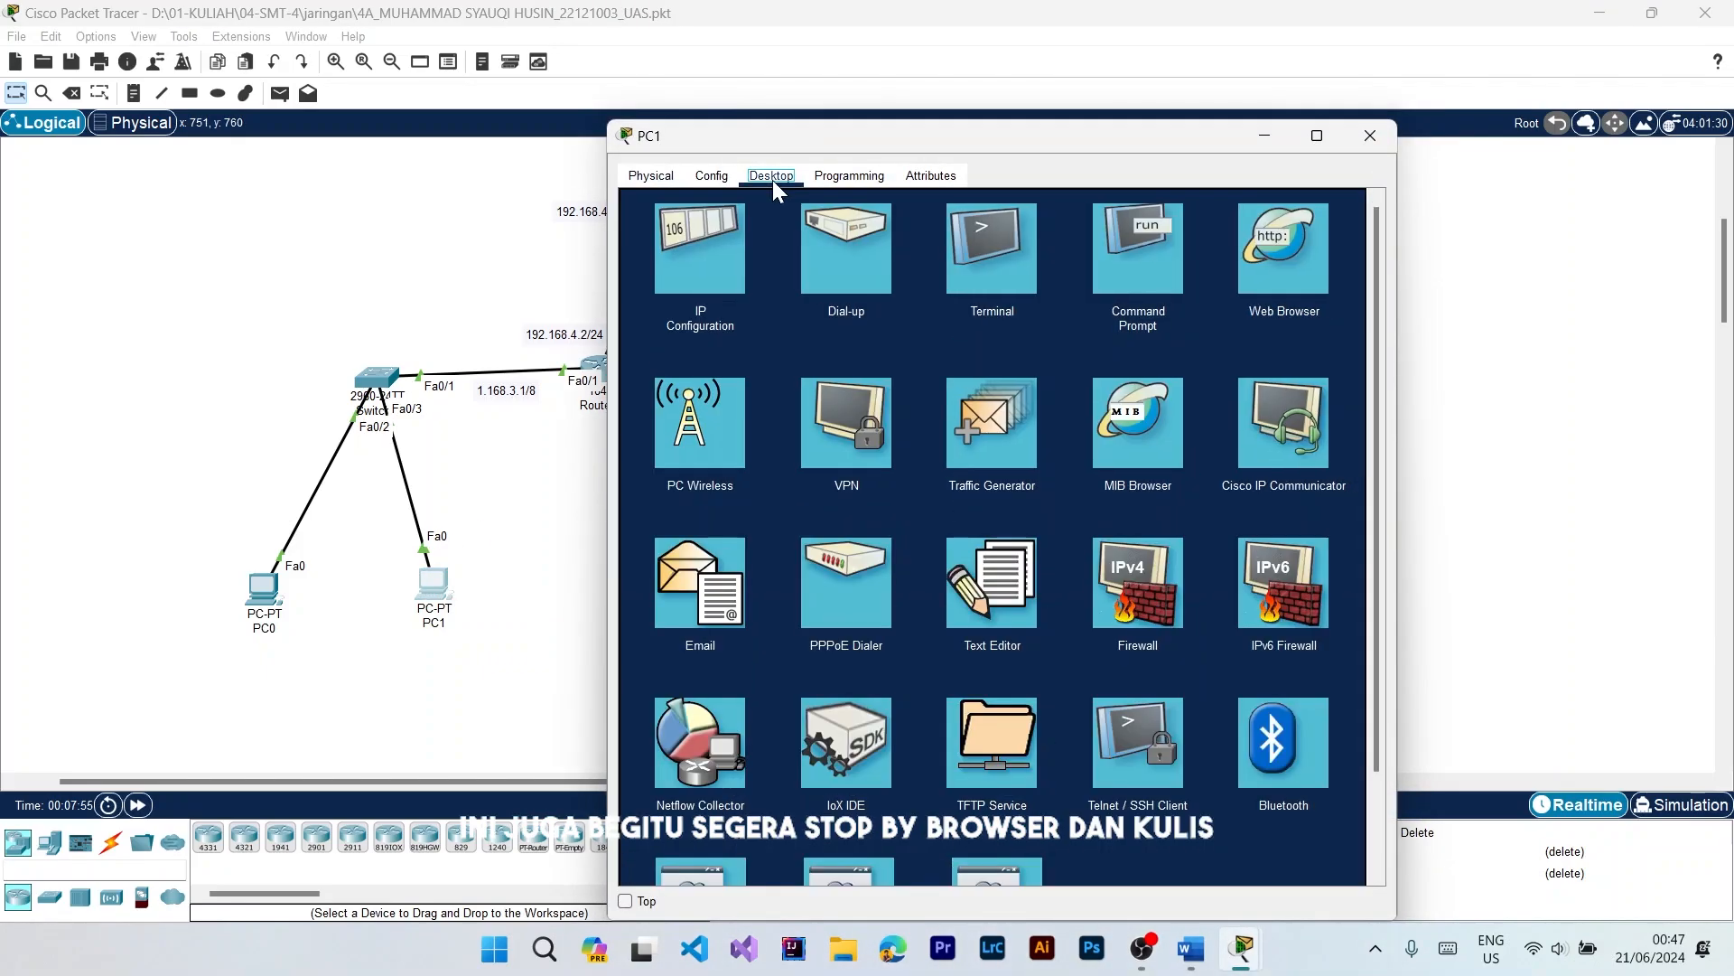
pyautogui.click(1282, 279)
pyautogui.write('19')
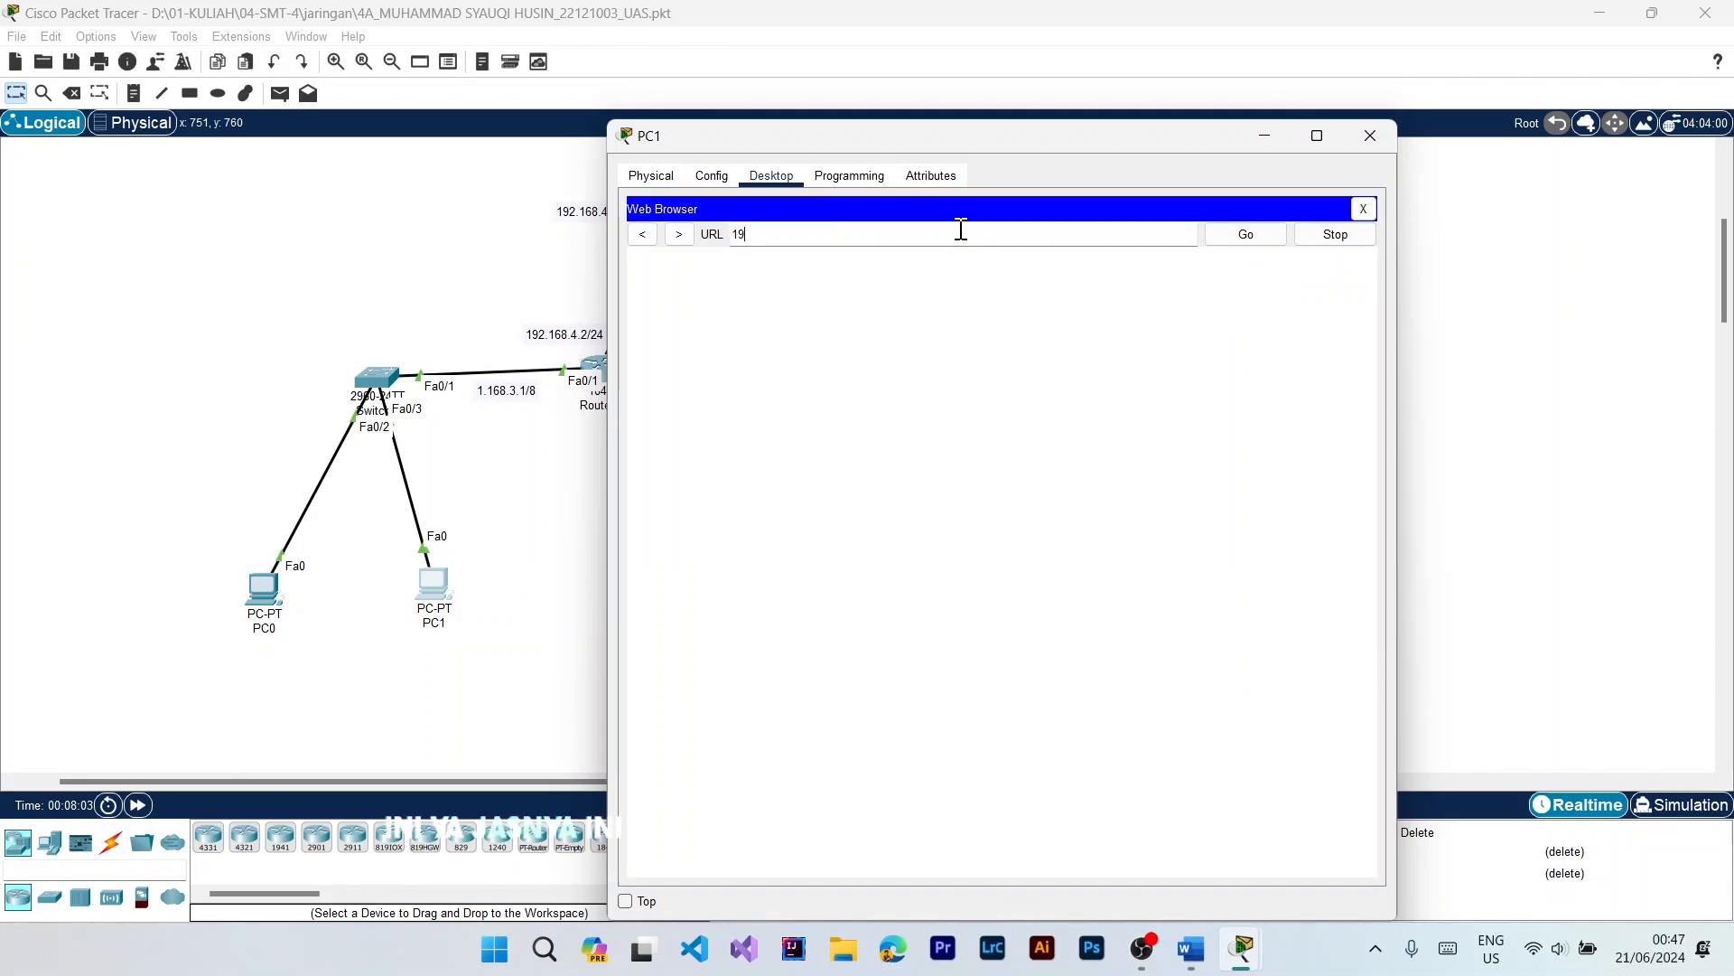
pyautogui.write('2.168.3.100')
pyautogui.press('Return')
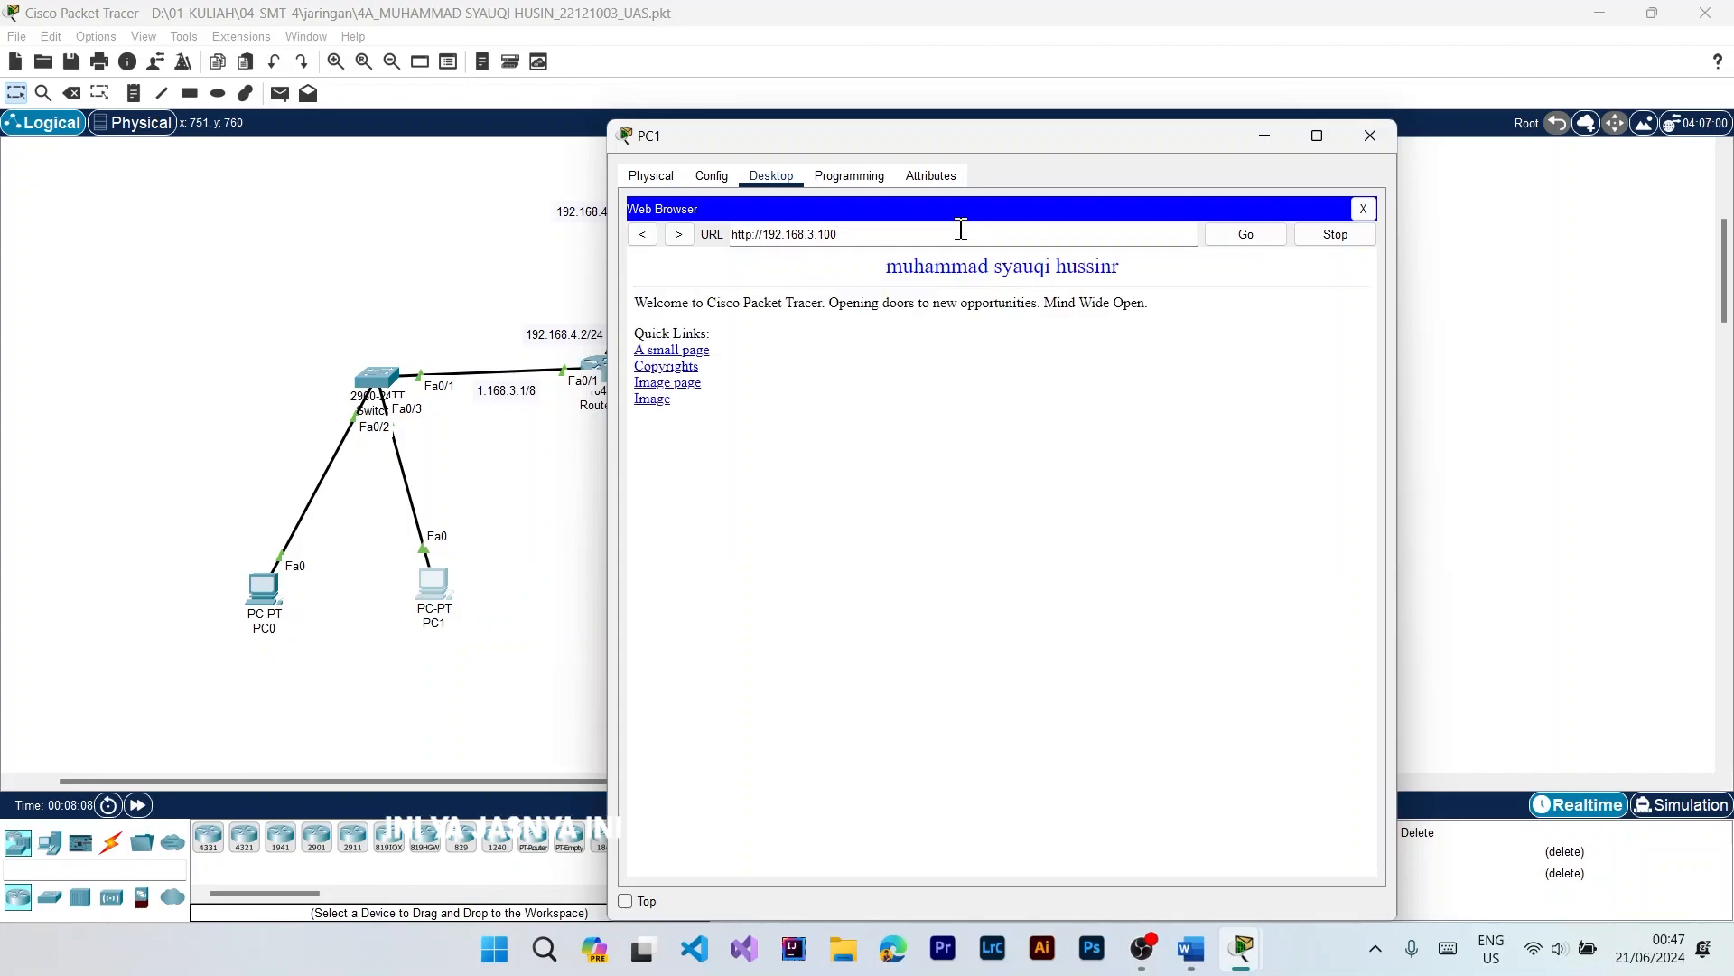
pyautogui.click(1370, 135)
# Step: Write the student's name as the content of a new document in Laptop0's text editor
pyautogui.scroll(3, 1345, 491)
pyautogui.scroll(-3, 738, 360)
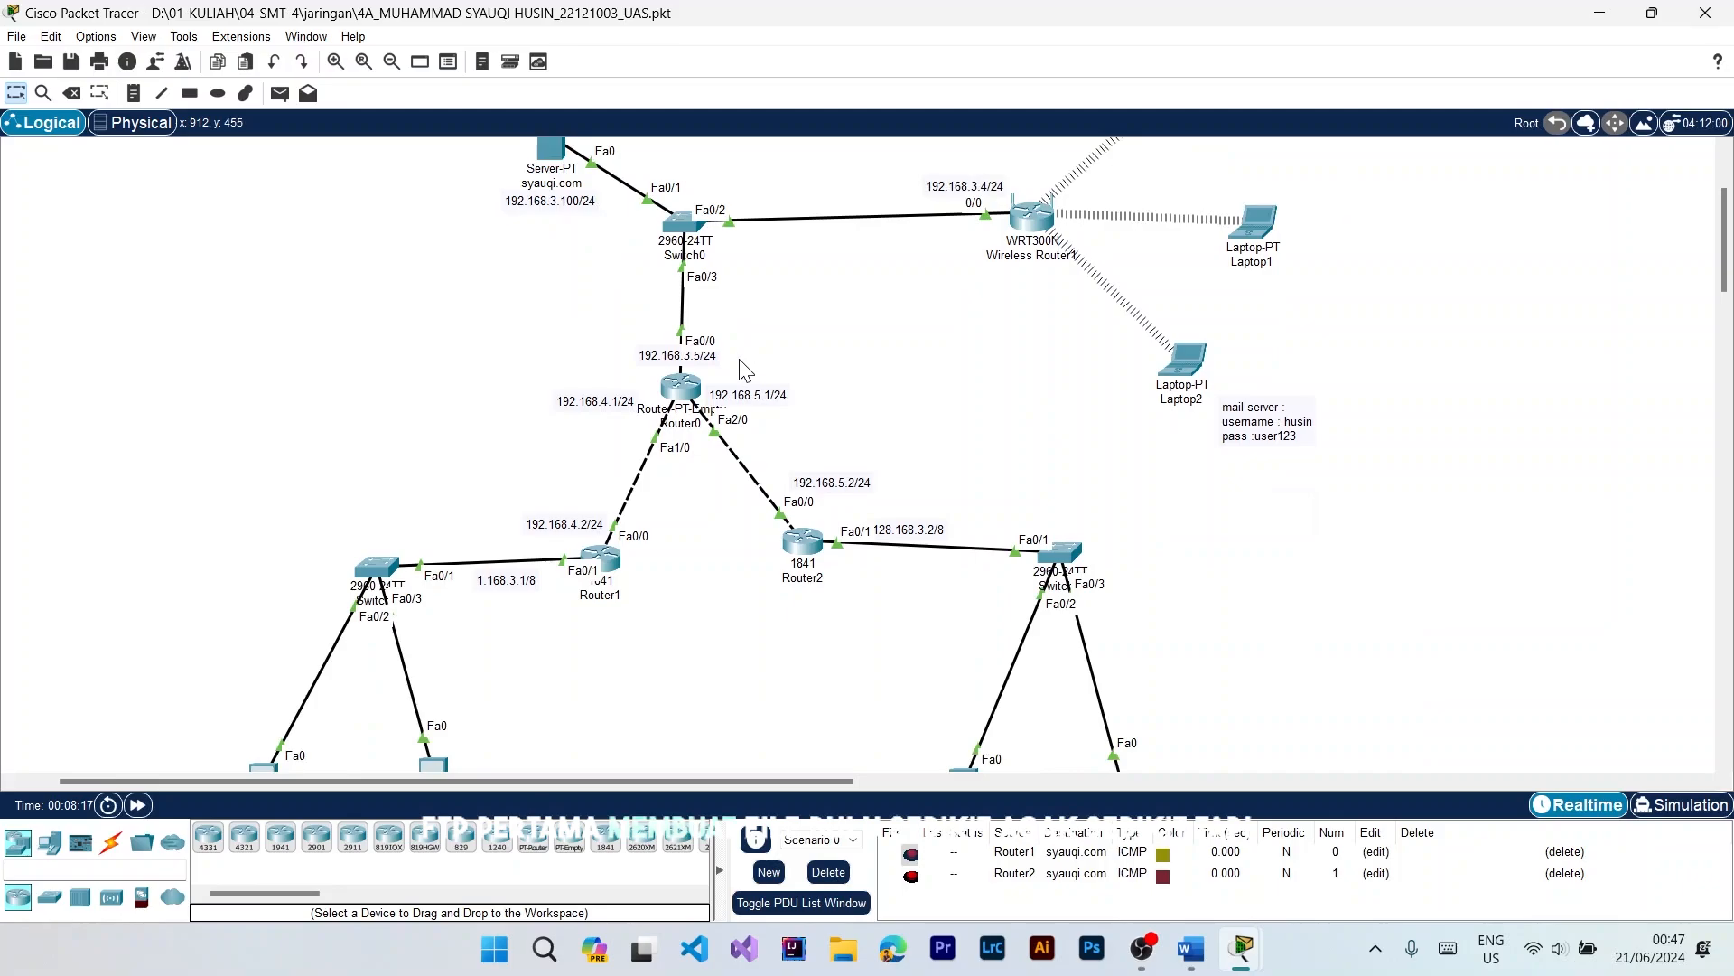
pyautogui.scroll(3, 627, 537)
pyautogui.scroll(-2, 627, 536)
pyautogui.scroll(3, 627, 536)
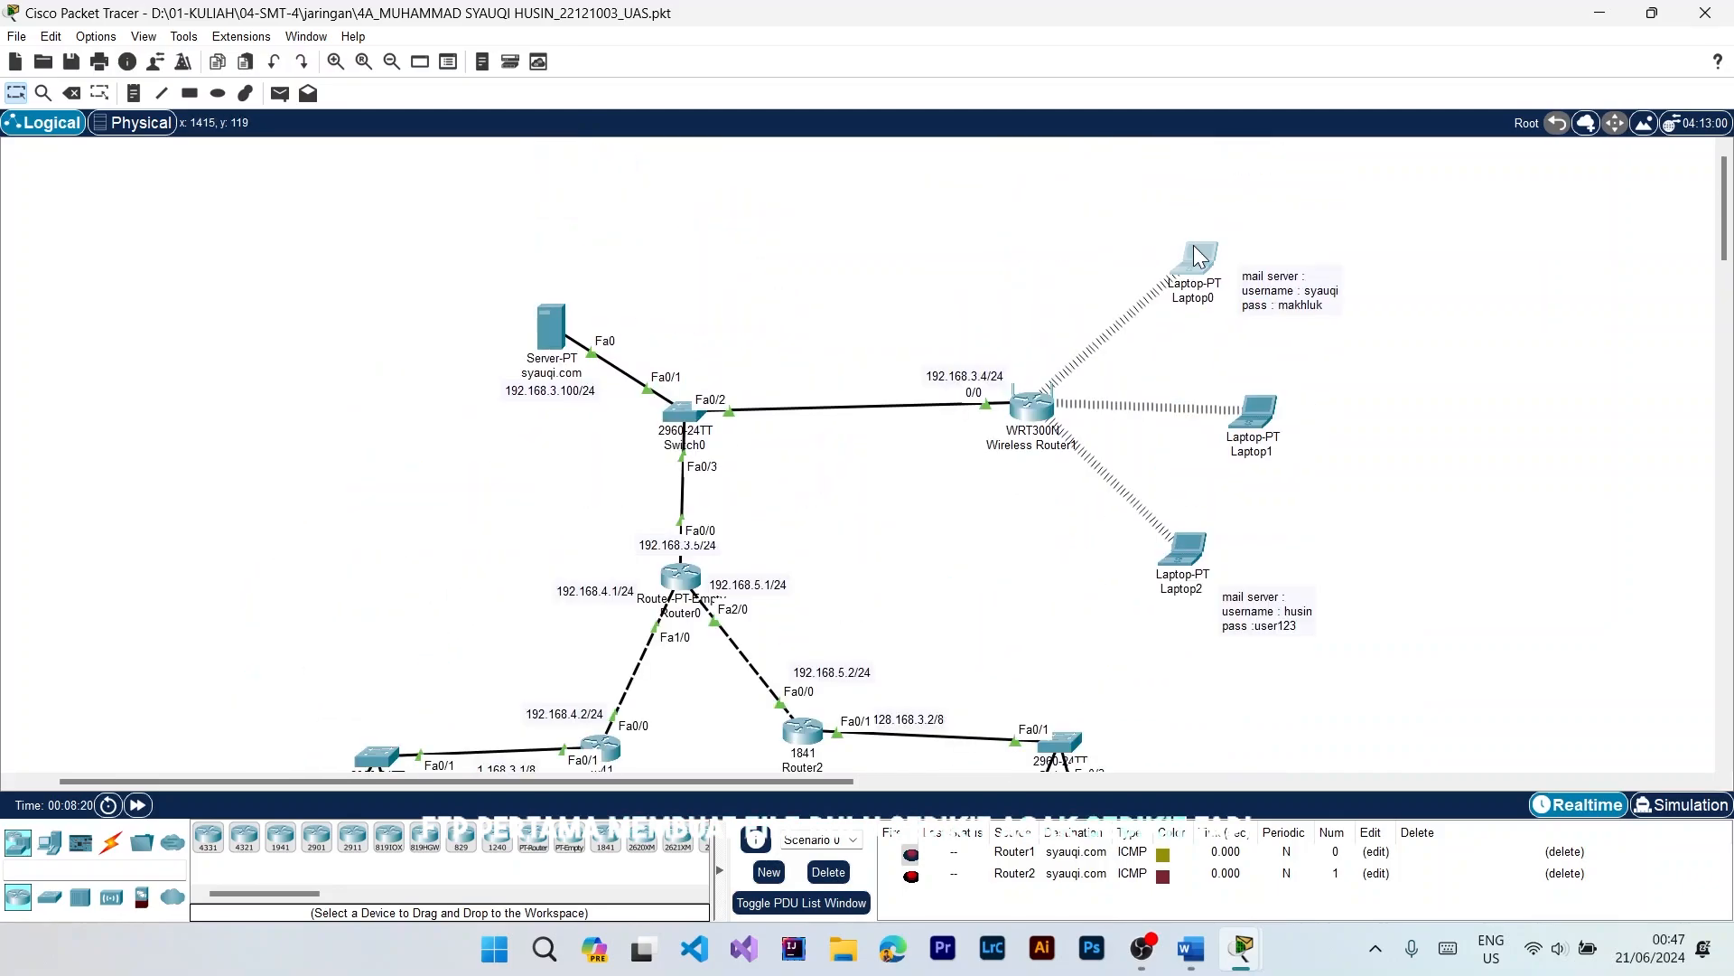
pyautogui.click(1197, 257)
pyautogui.click(987, 587)
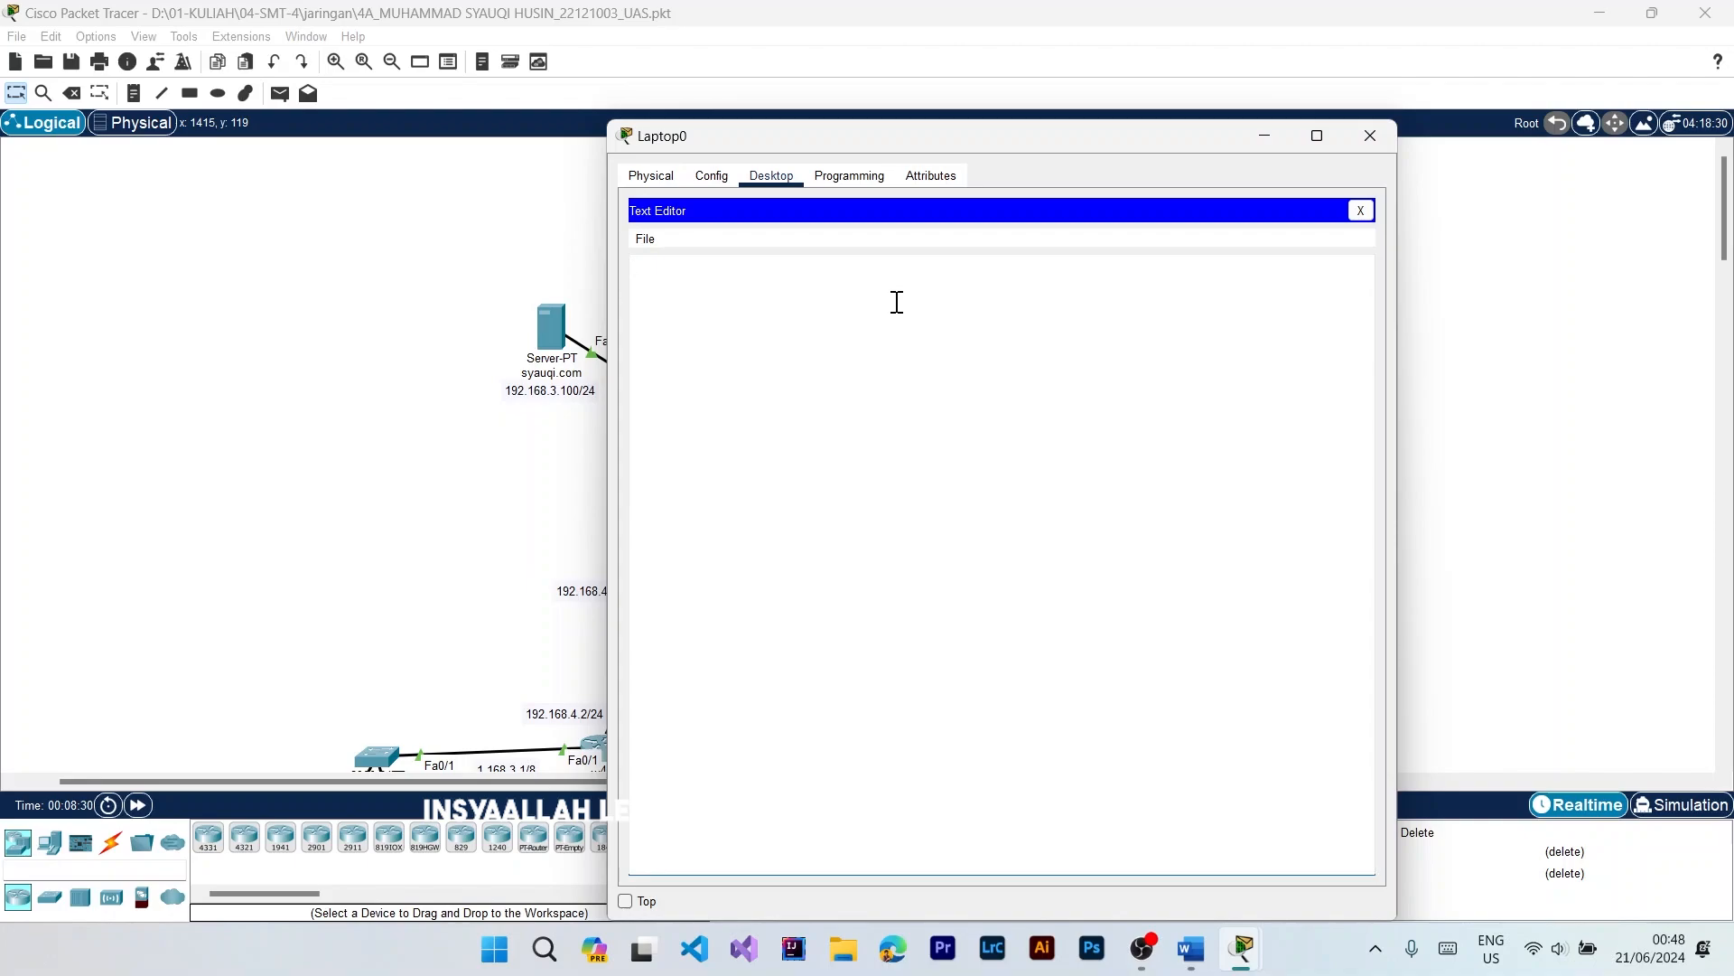
# Step: Close the text editor and save the document as a .txt file named with the student's name, without spaces
pyautogui.click(1360, 210)
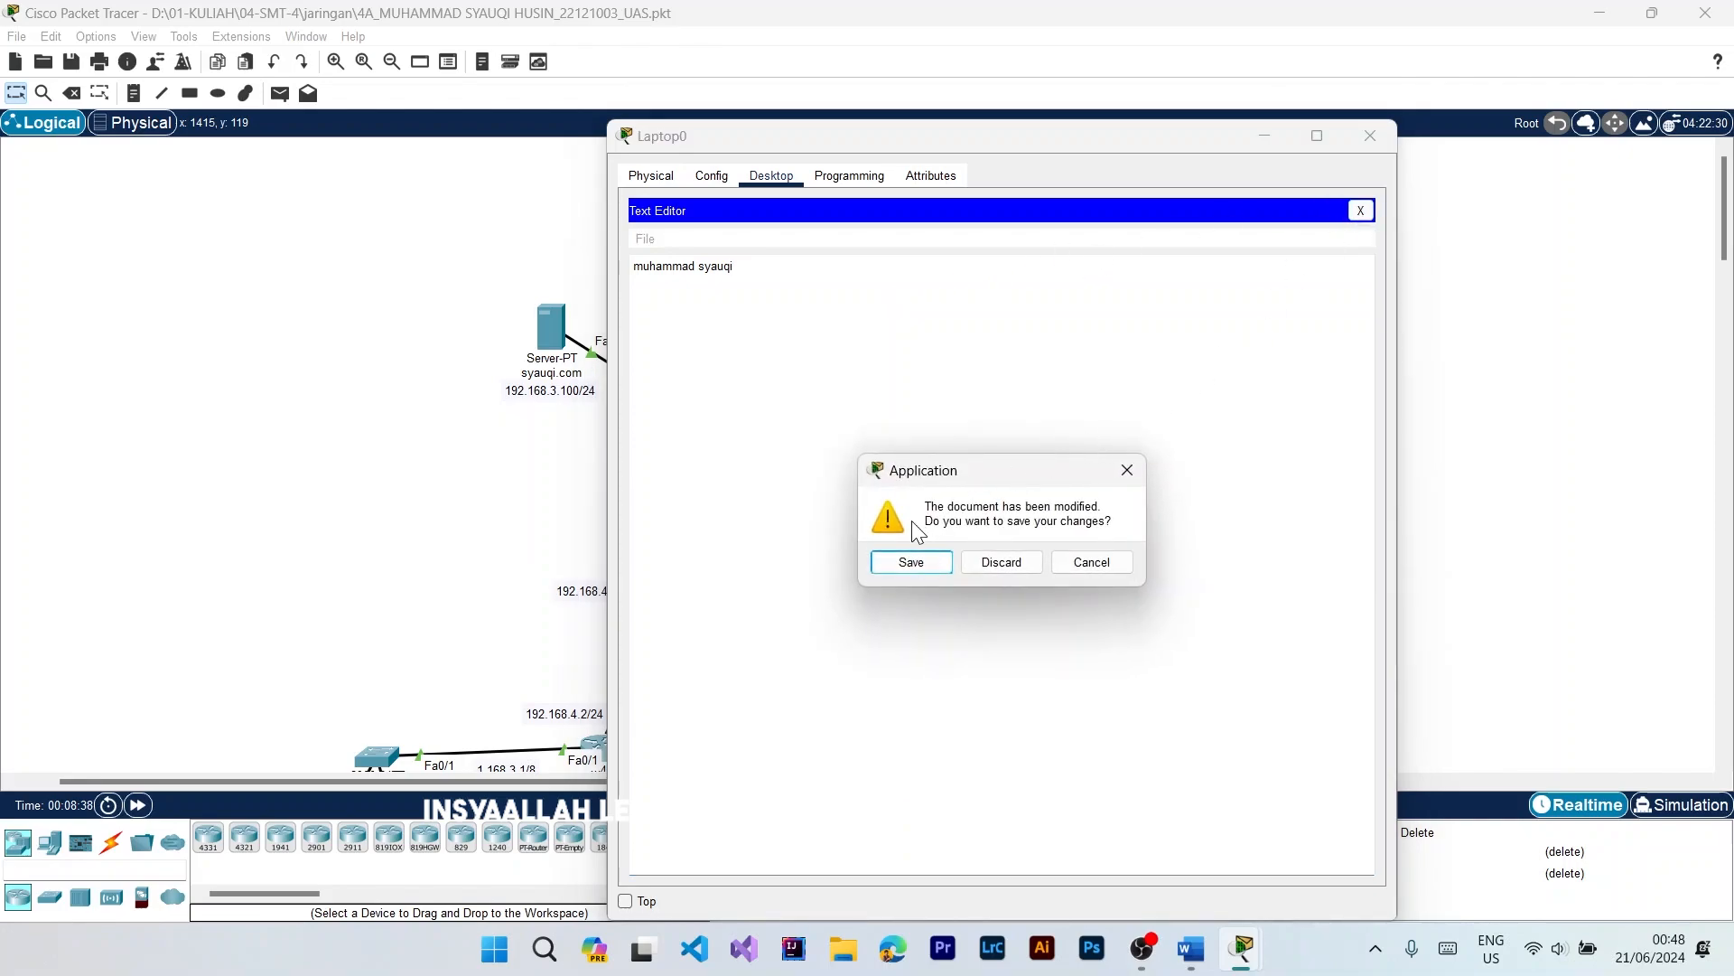
pyautogui.click(899, 561)
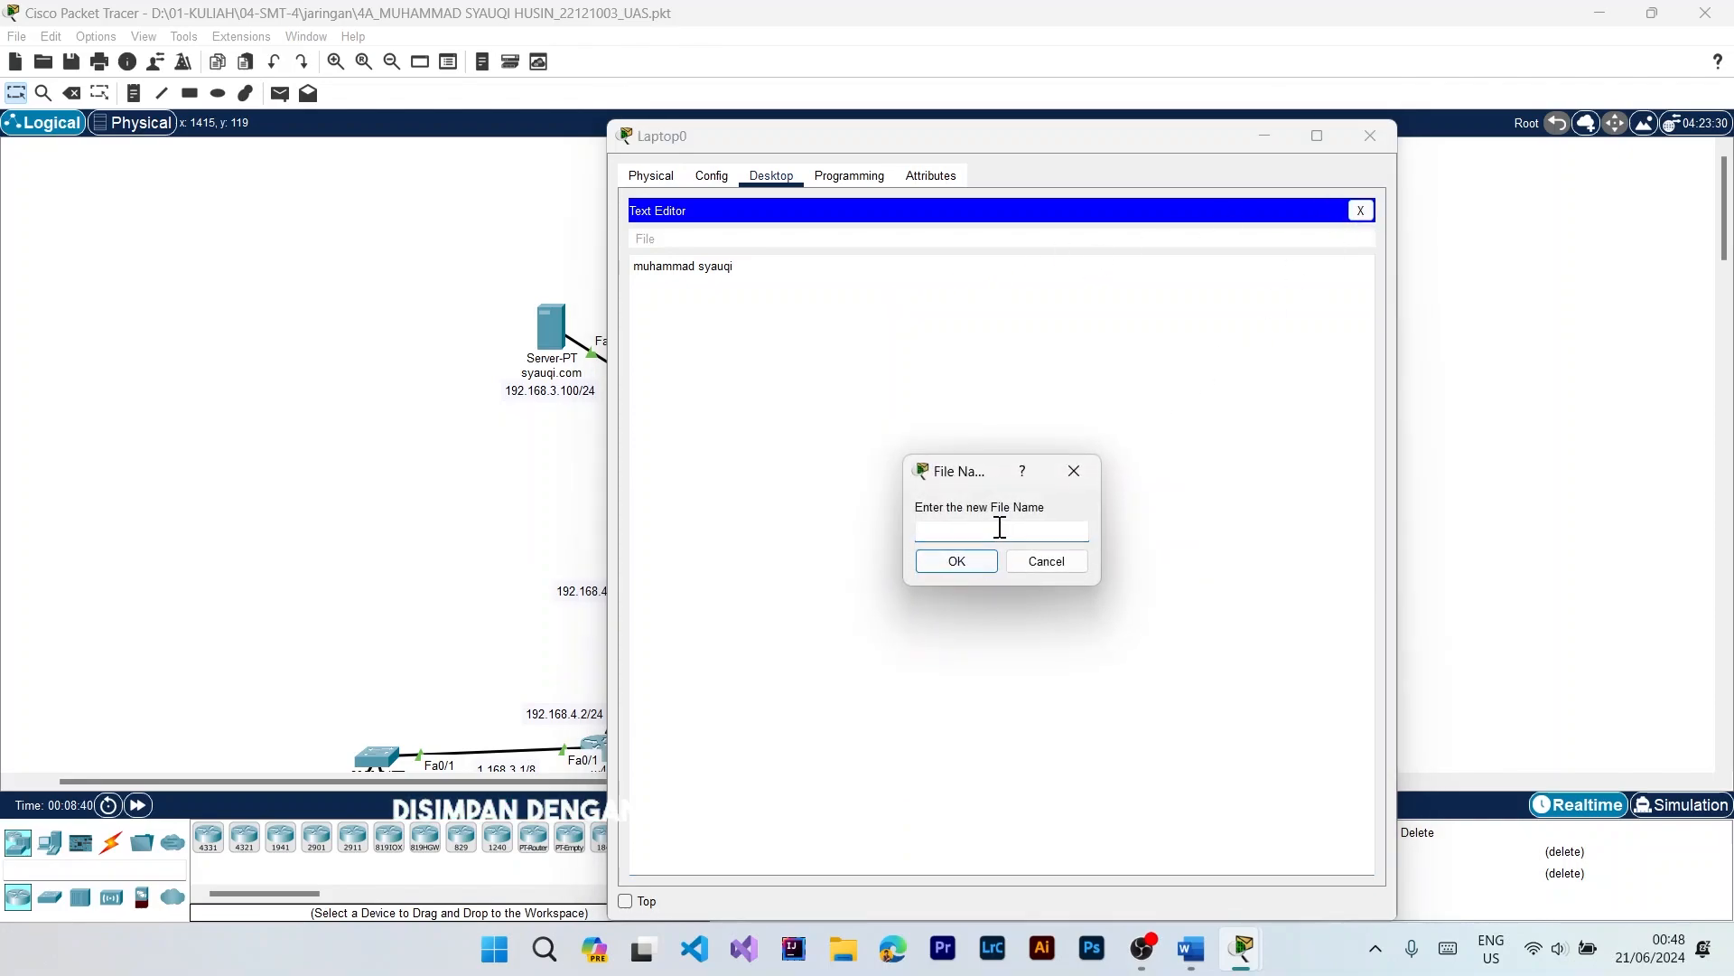
pyautogui.click(959, 560)
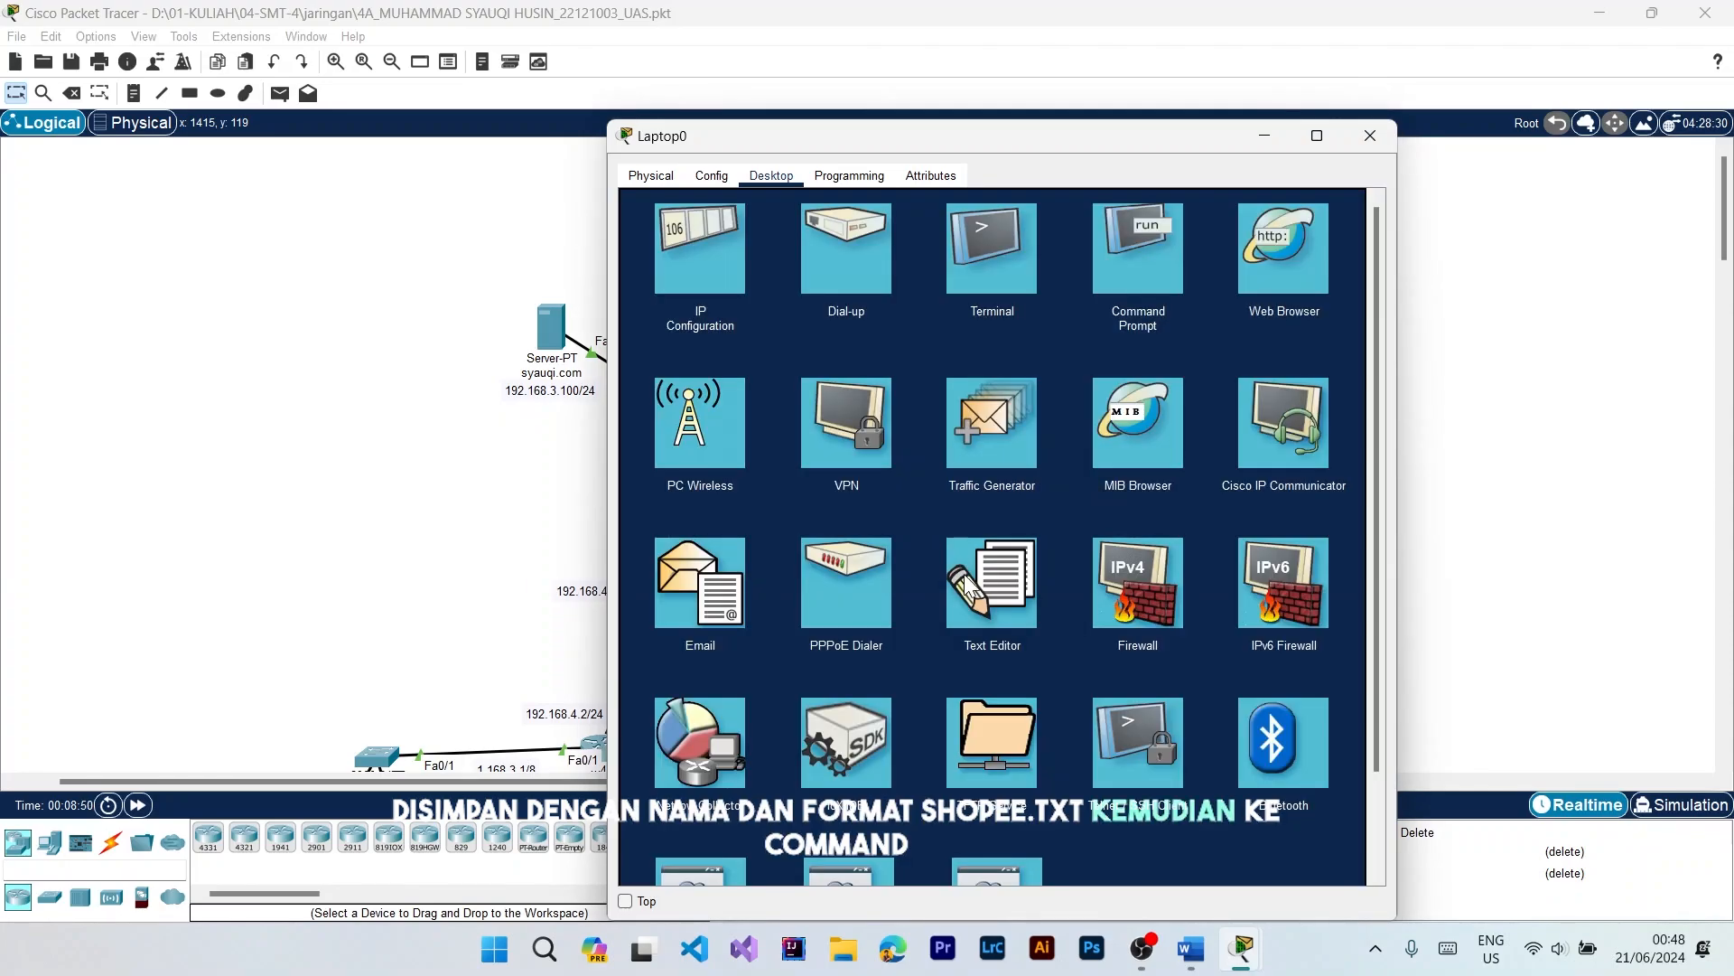
# Step: Connect to the server over FTP at 192.168.3.100 from Laptop0's command prompt
pyautogui.click(1171, 244)
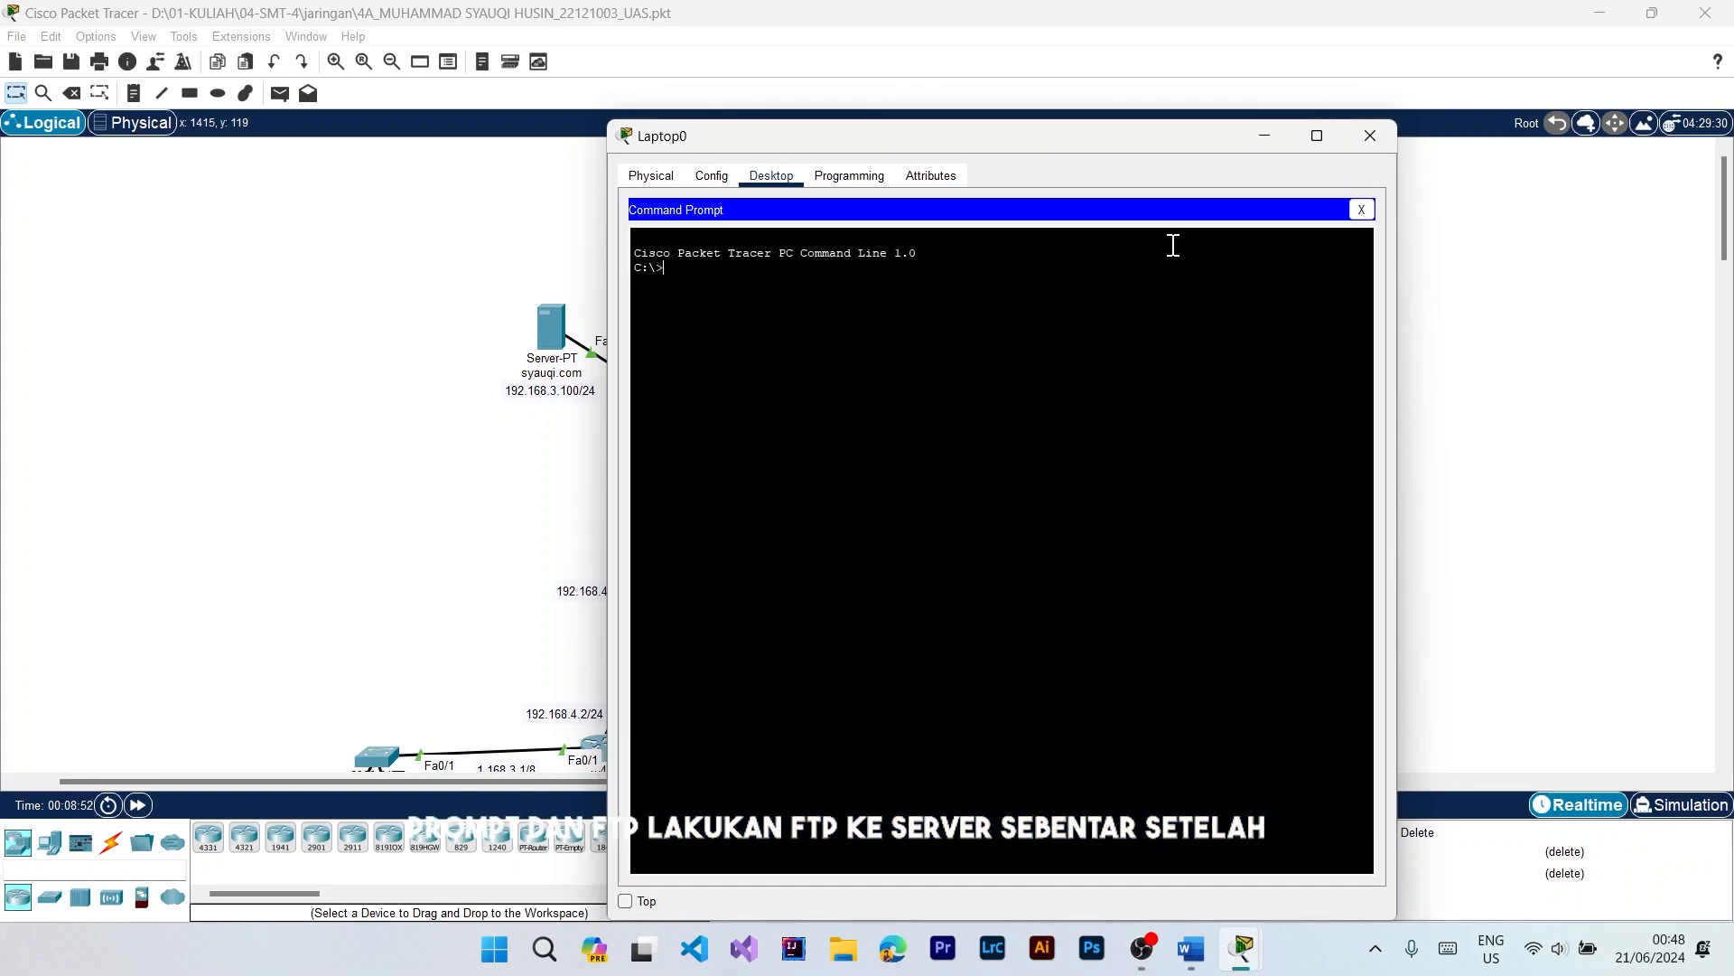
pyautogui.write('ftp 192.168.3.100')
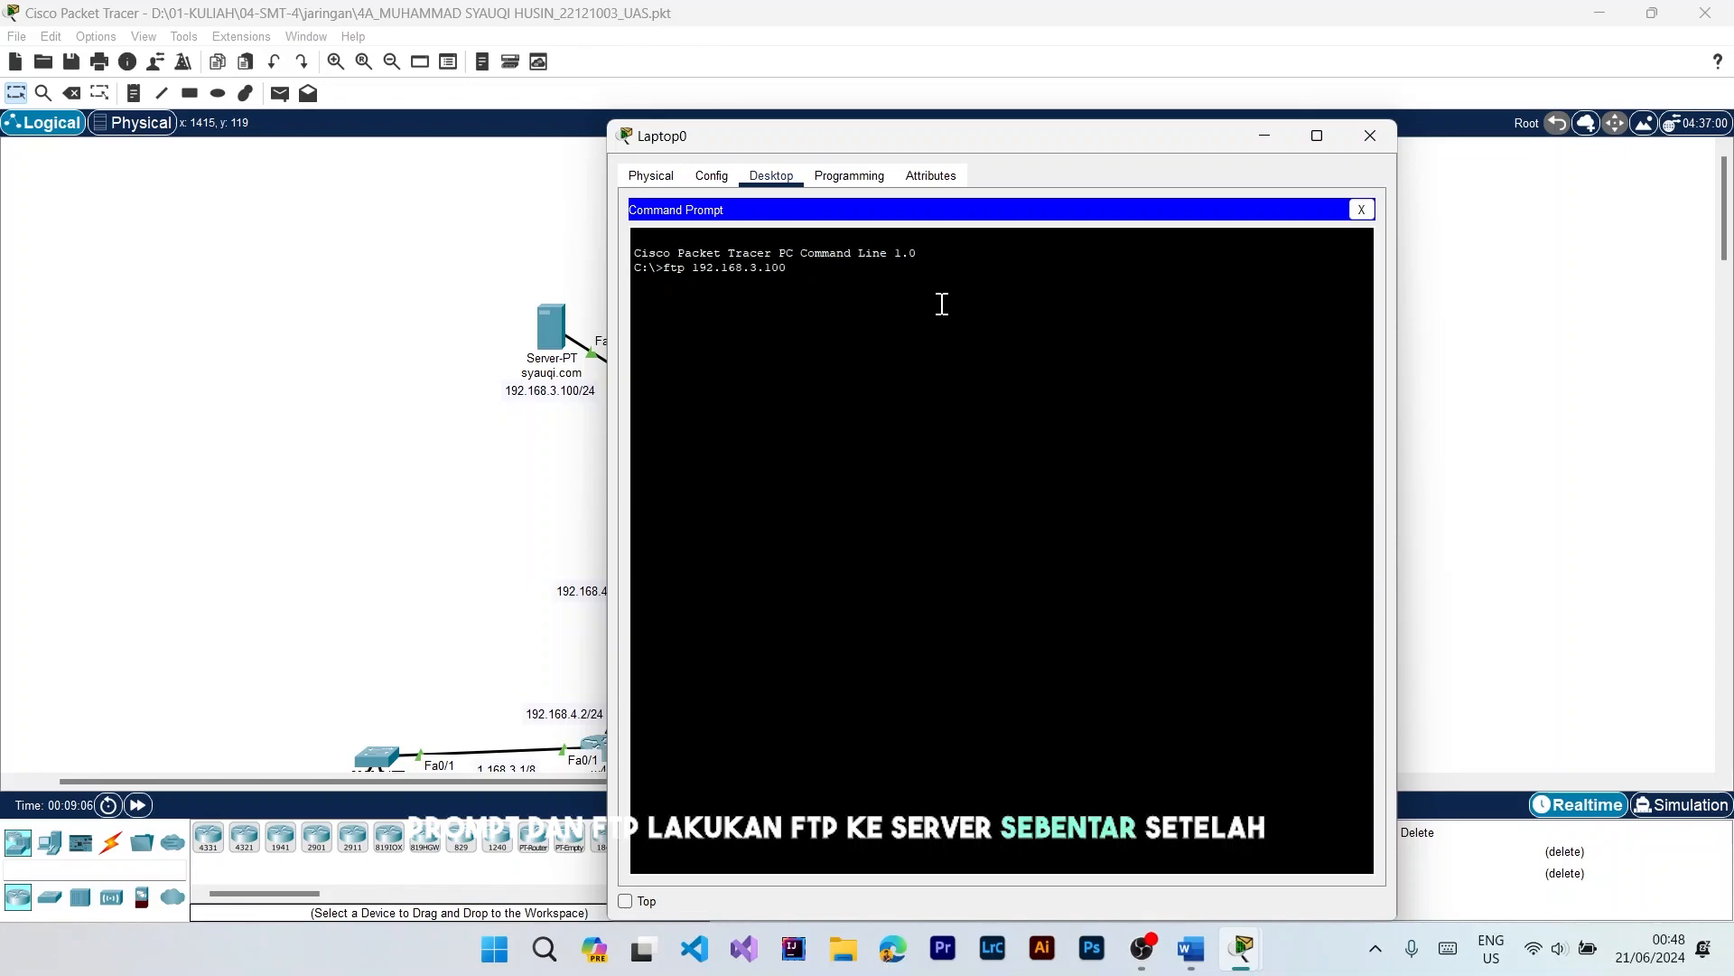
pyautogui.press('Return')
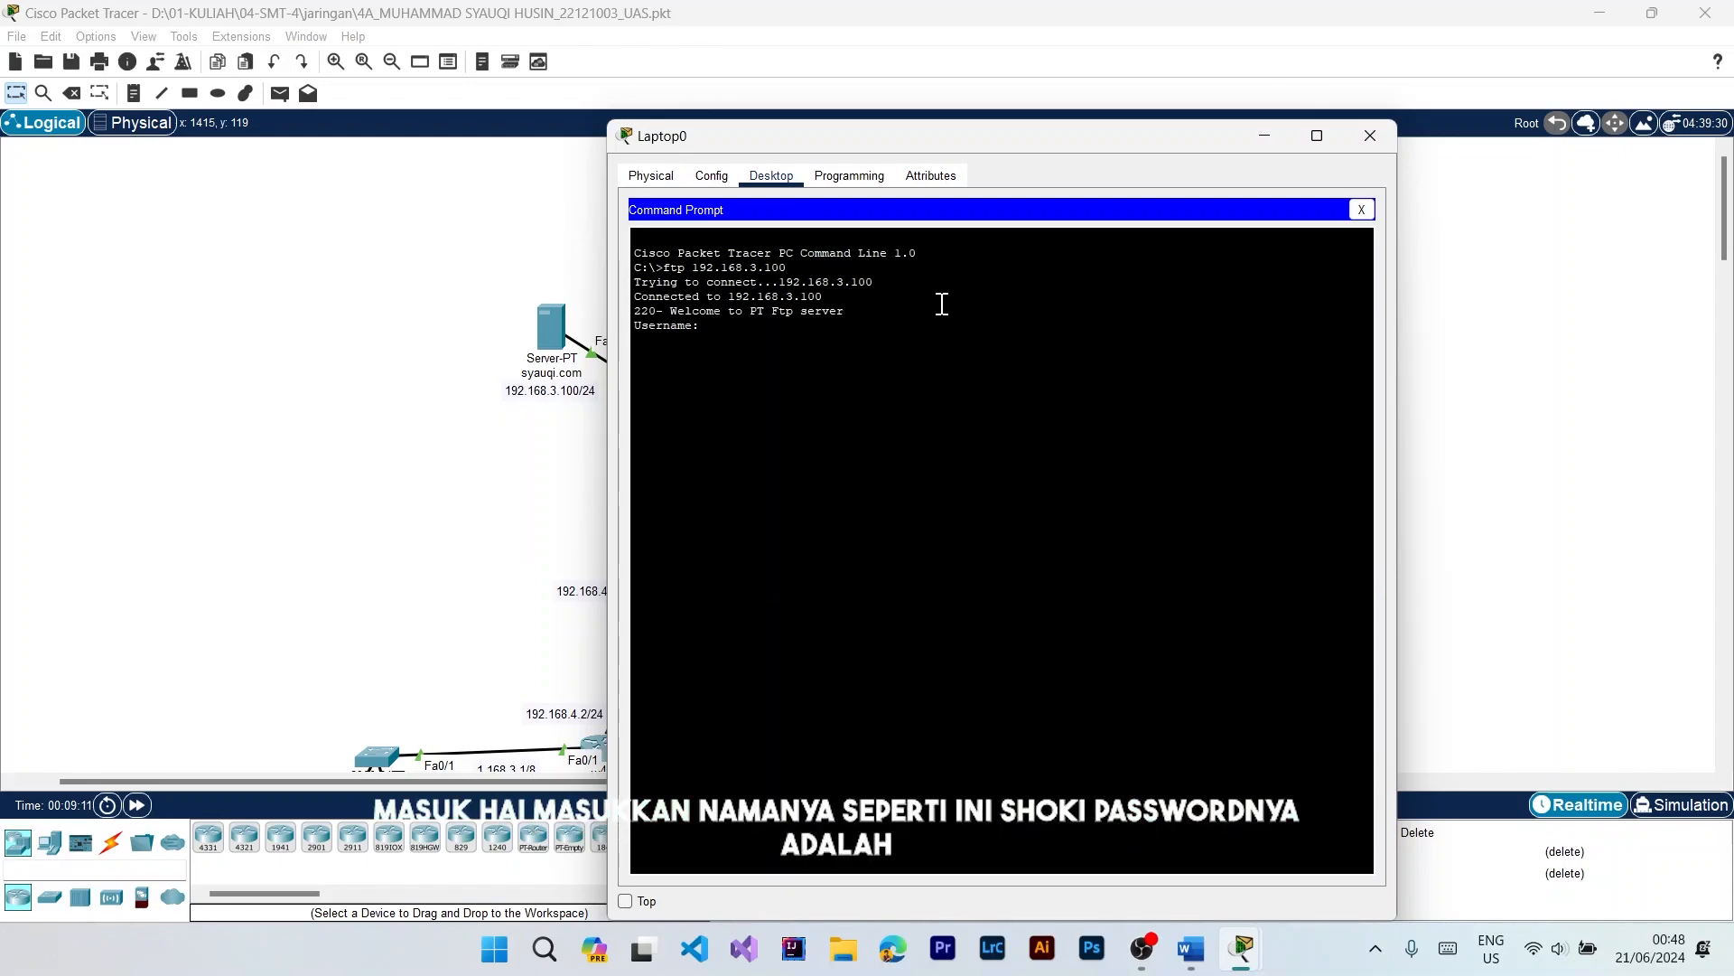
# Step: Log in to the FTP server with the account's username and password
pyautogui.write('syauqi')
pyautogui.press('Return')
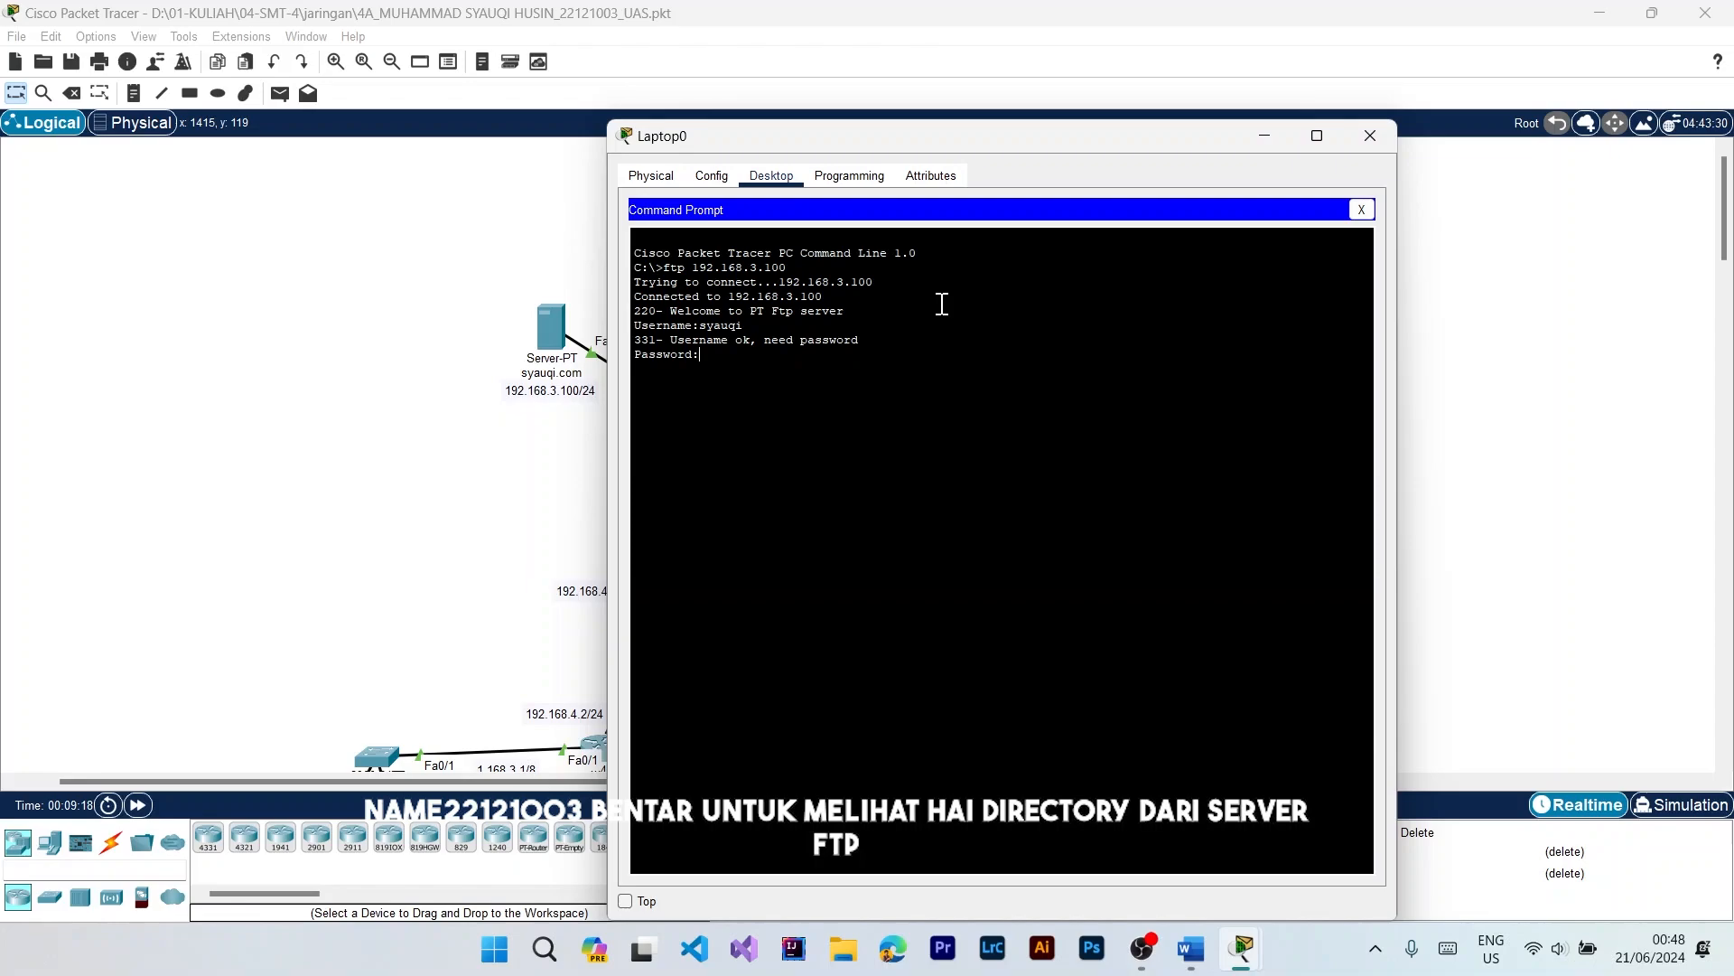
pyautogui.press('Return')
# Step: Display the available FTP commands and list the server's FTP directory with dir
pyautogui.write('?')
pyautogui.press('Return')
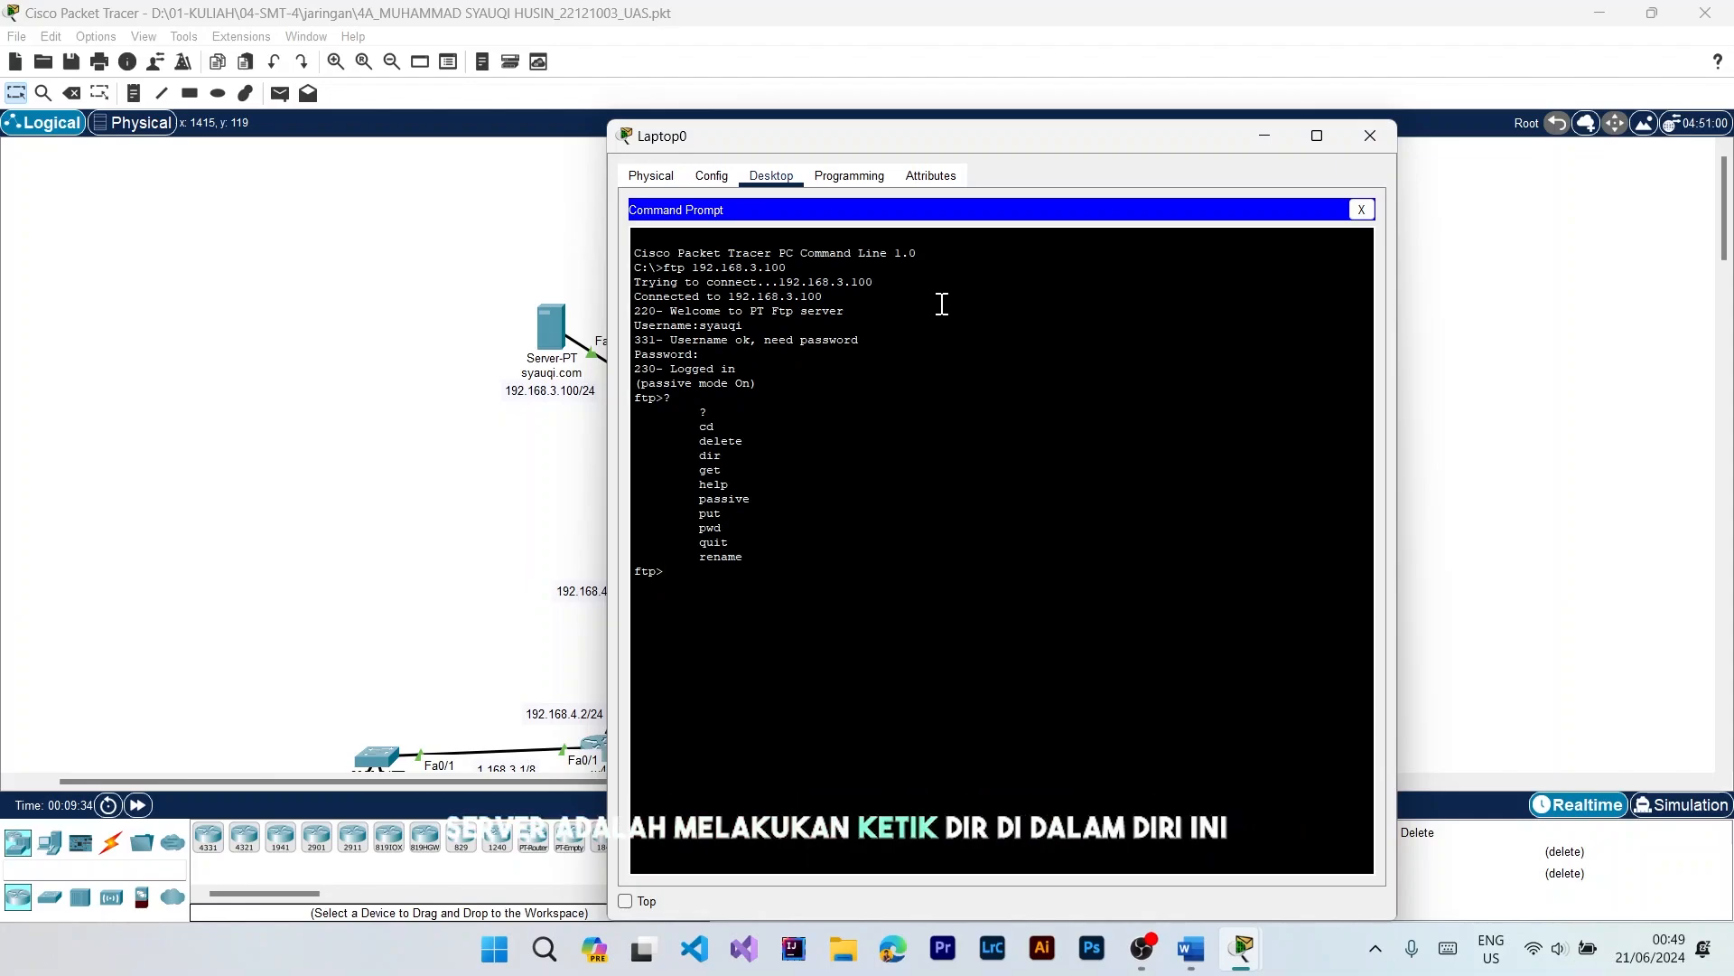
pyautogui.press('Return')
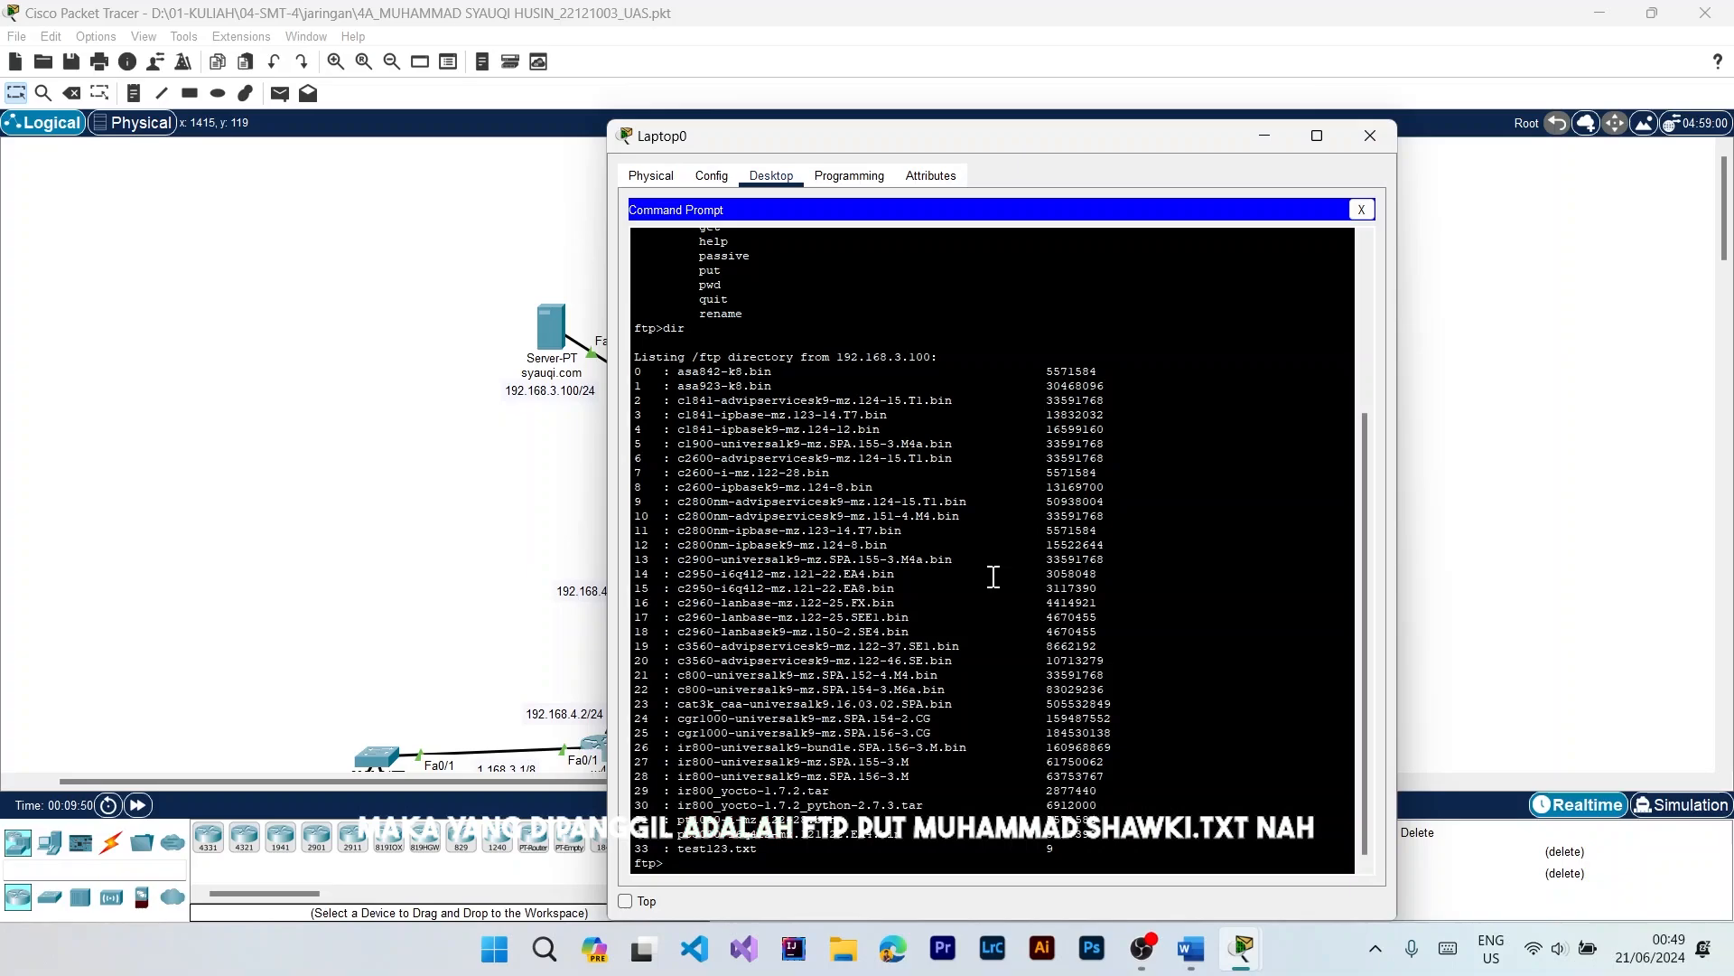
# Step: Upload the saved name .txt file from Laptop0 to the FTP server with the put command
pyautogui.write('ft')
pyautogui.press('BackSpace')
pyautogui.press('BackSpace')
pyautogui.press('BackSpace')
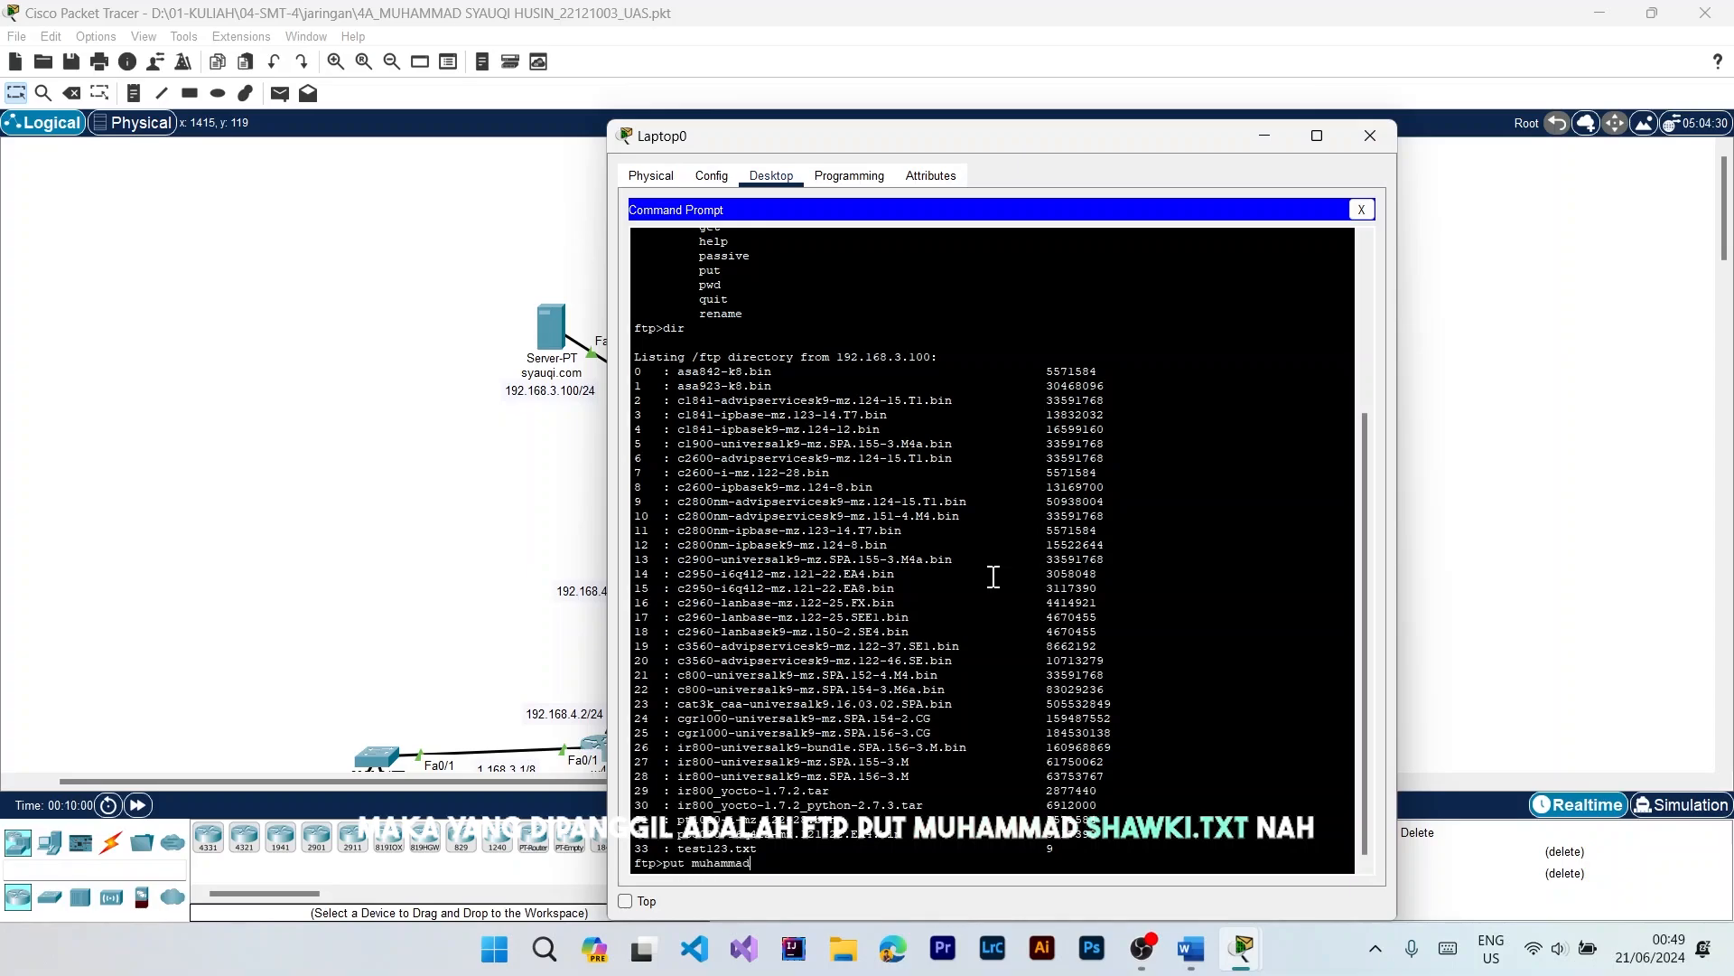
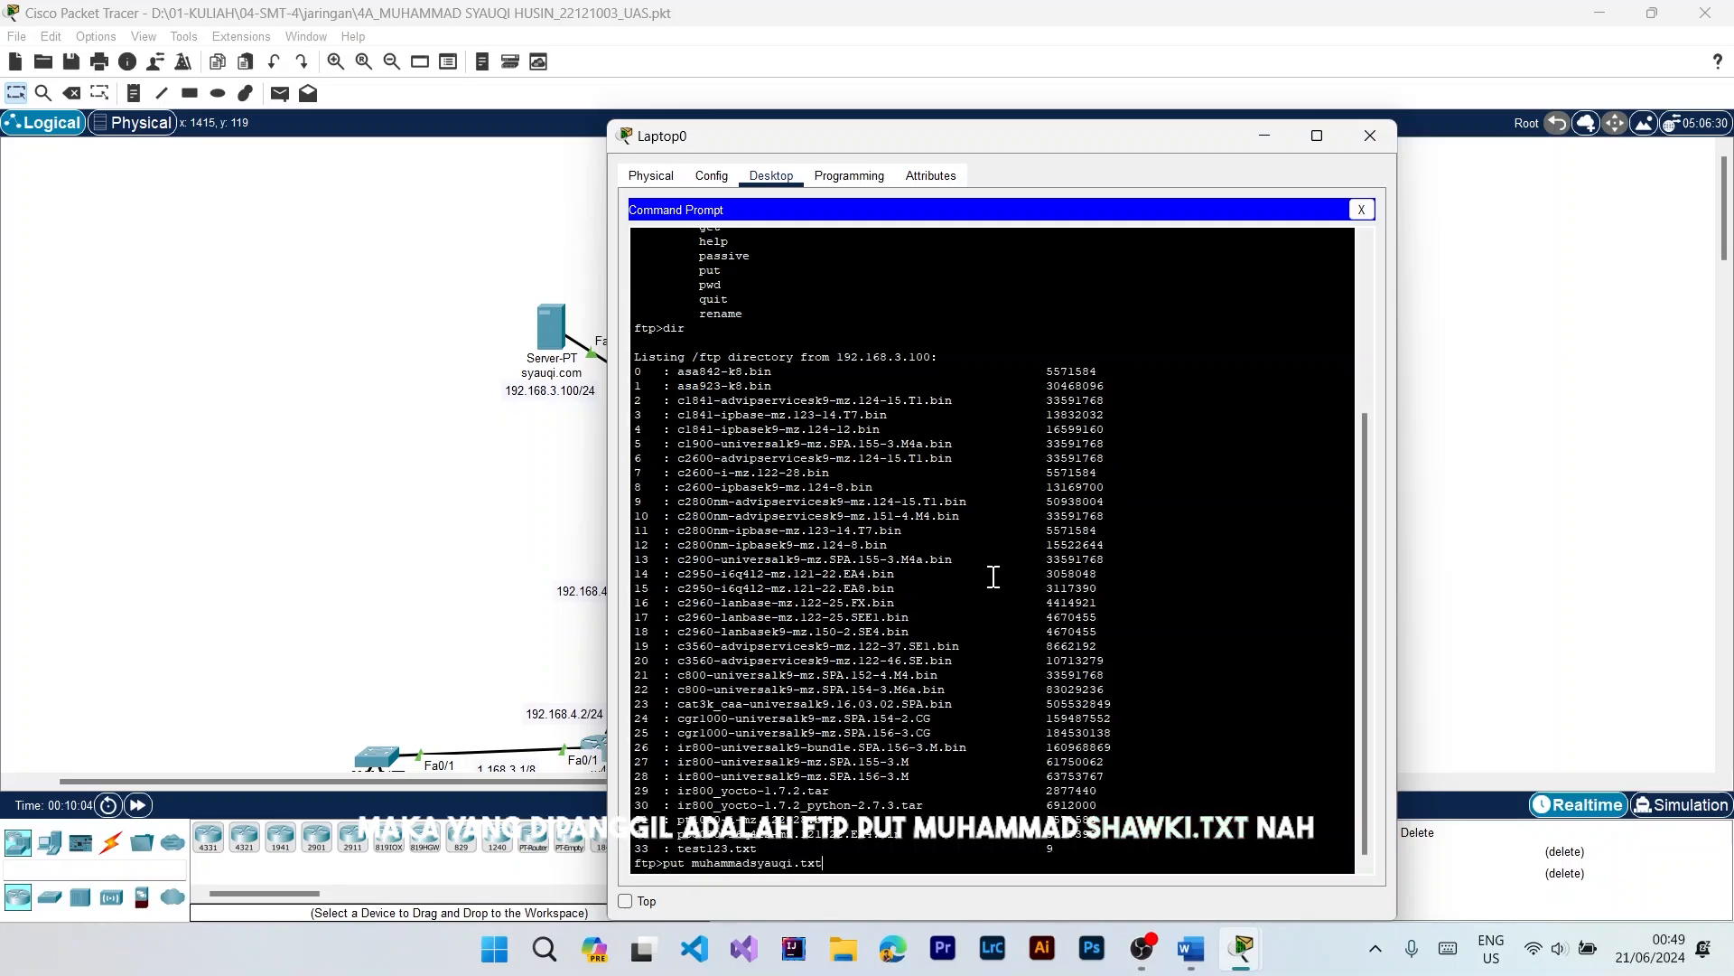
pyautogui.write('t')
pyautogui.press('Return')
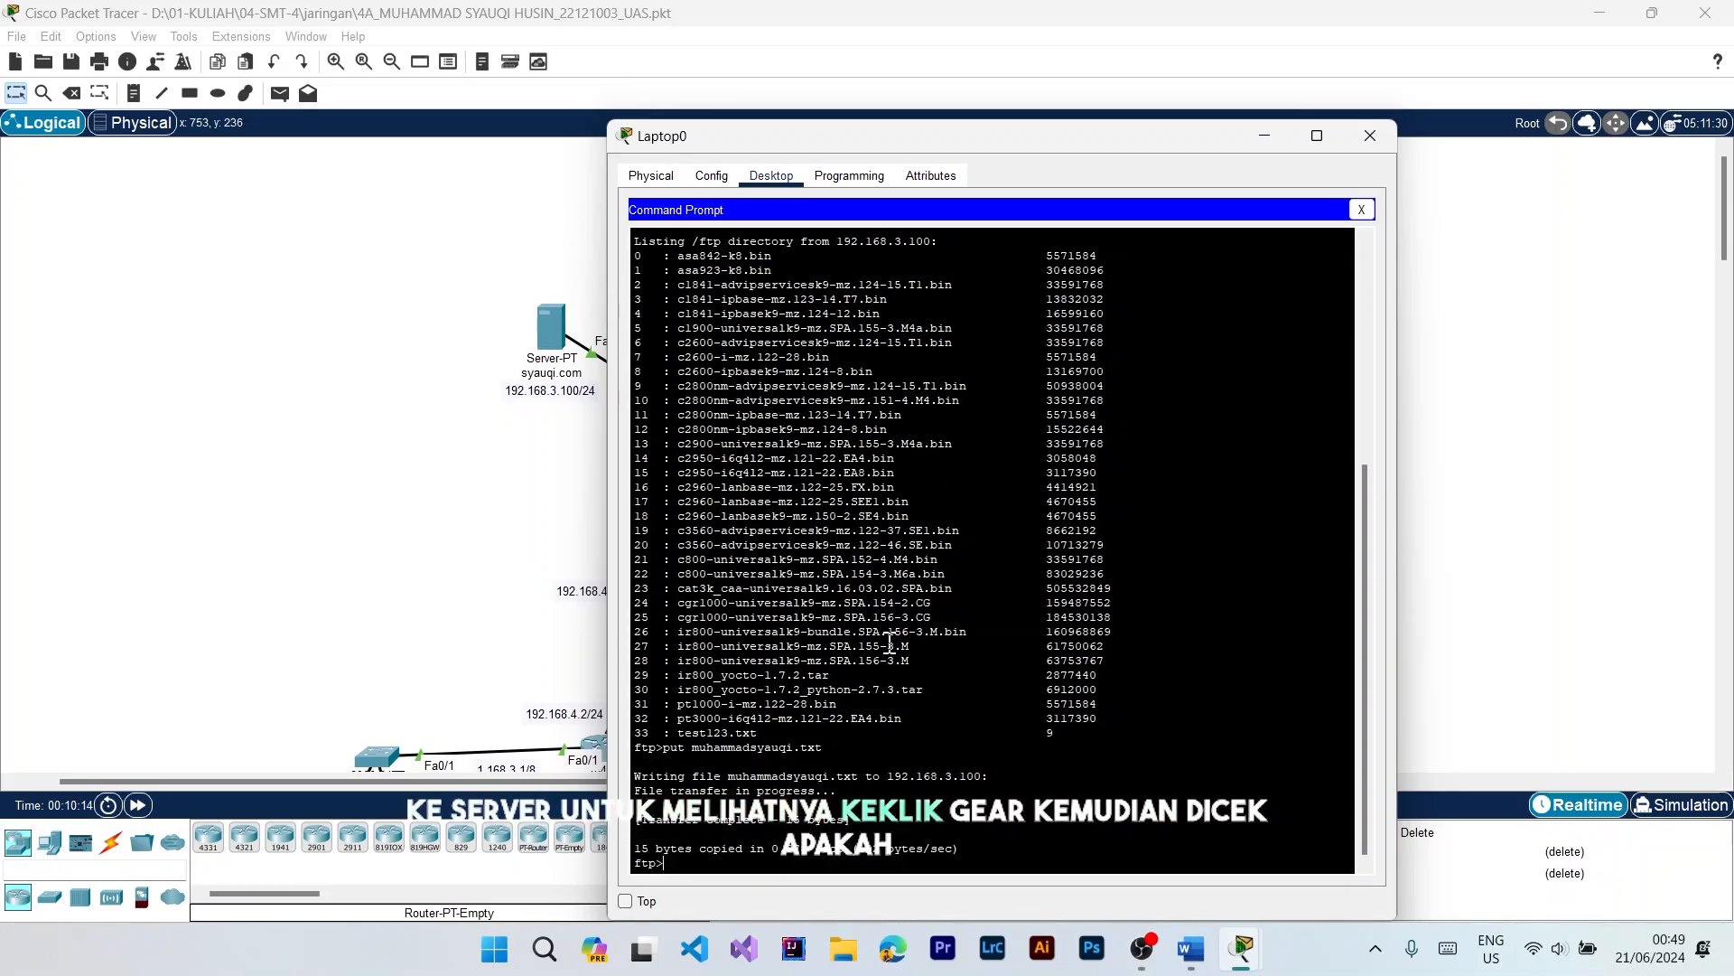
# Step: List the server's FTP directory again with dir, check it for the uploaded .txt file, and close Laptop0's window
pyautogui.write('dir')
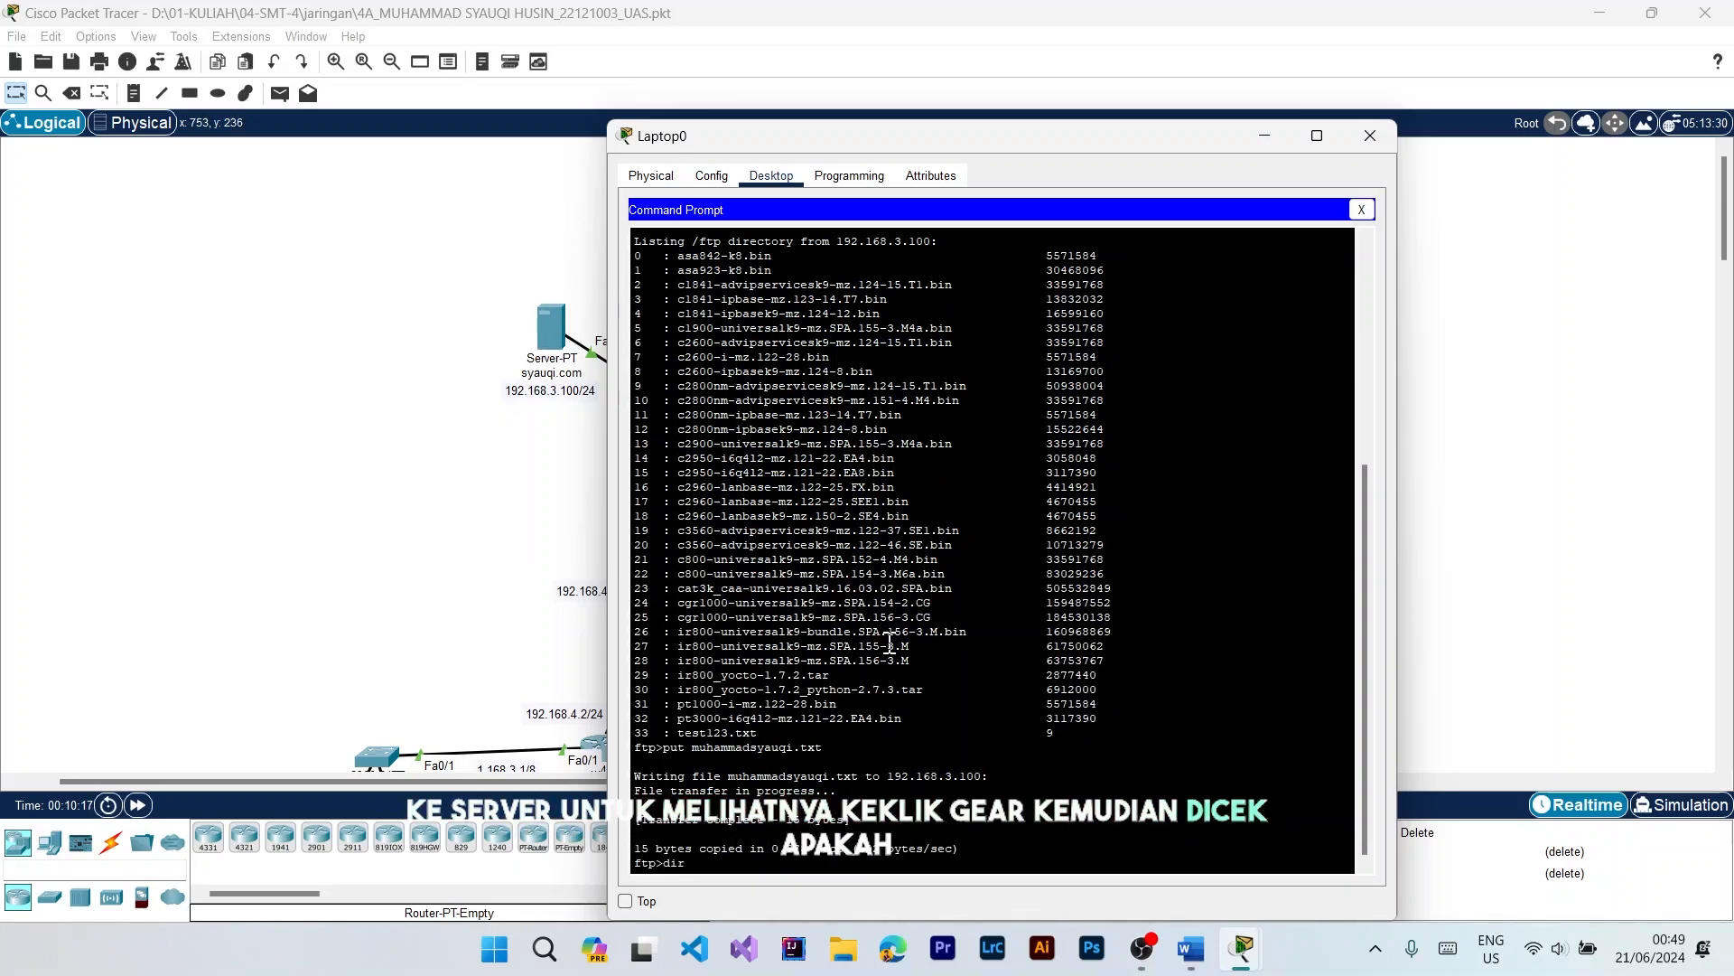
pyautogui.press('Return')
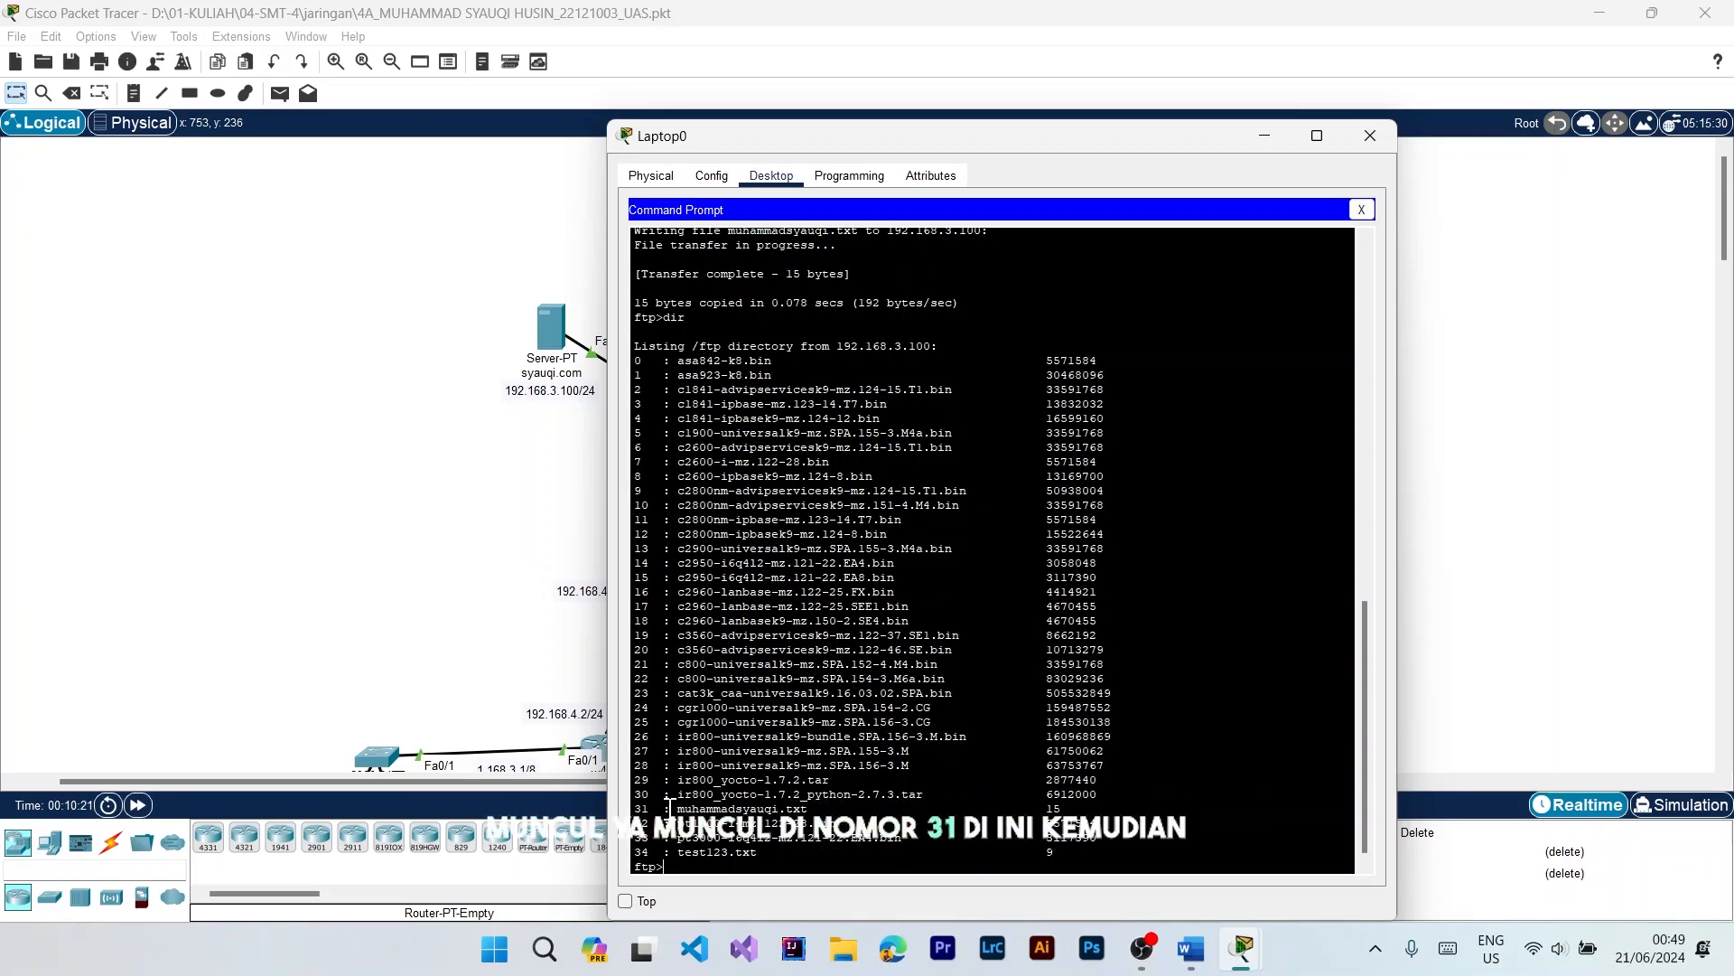
pyautogui.moveTo(674, 808); pyautogui.dragTo(772, 809)
pyautogui.moveTo(1003, 142); pyautogui.dragTo(939, 53)
pyautogui.click(984, 698)
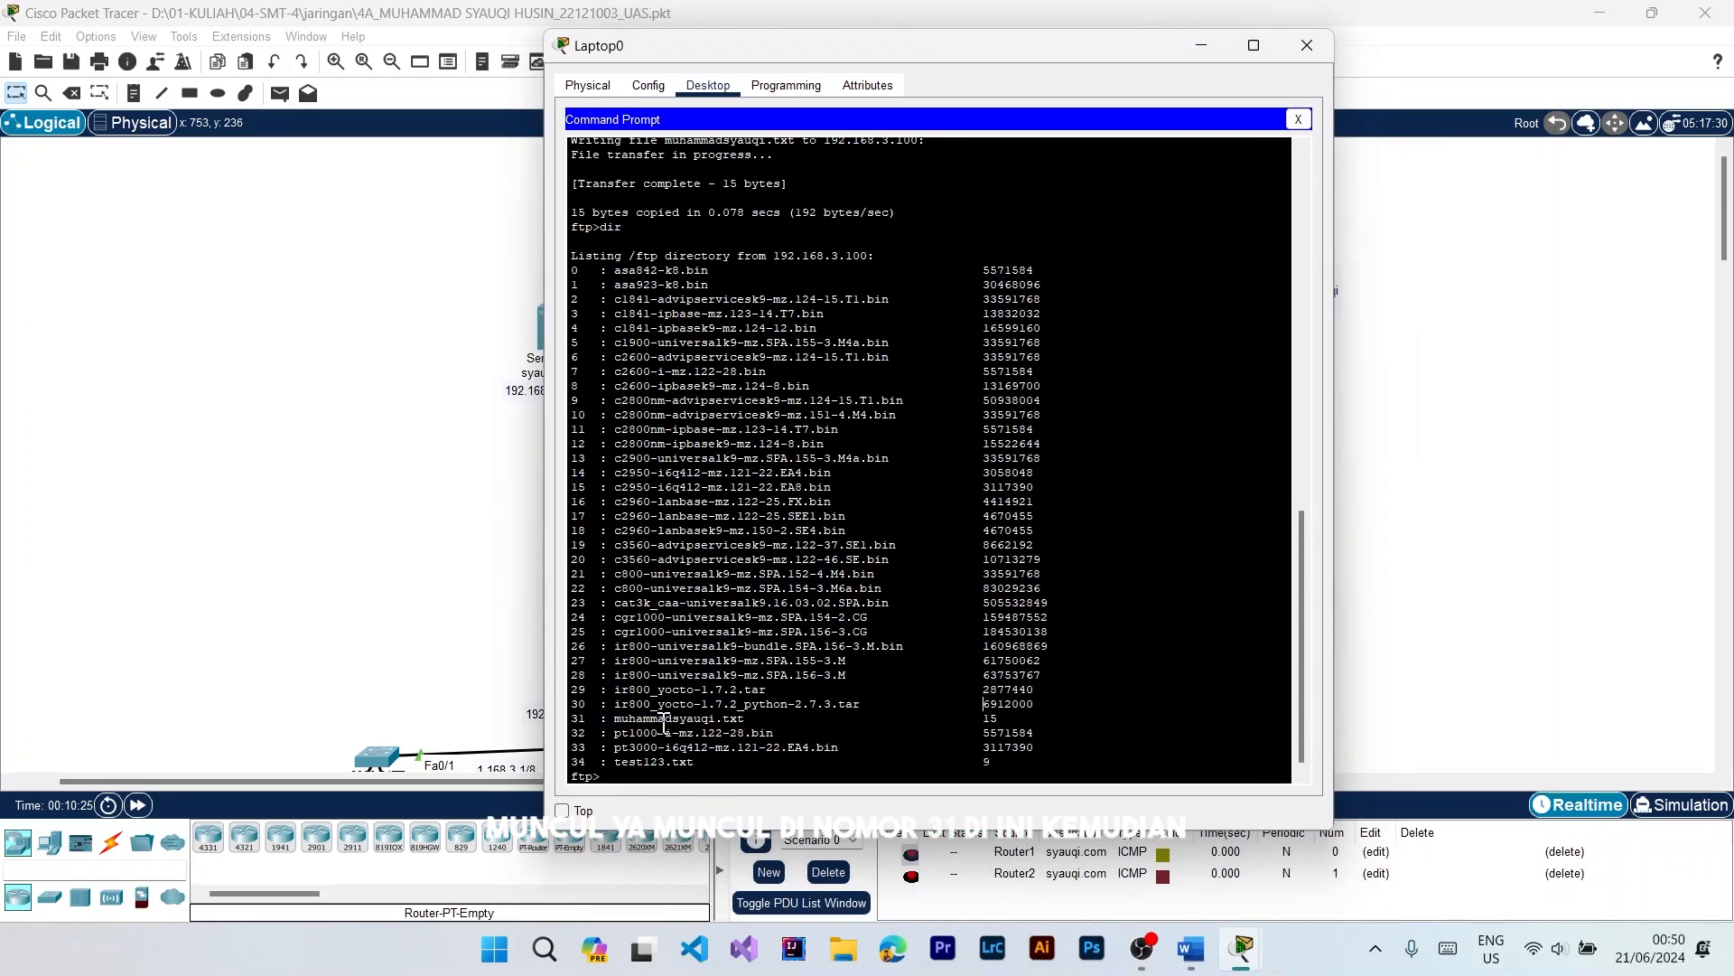
pyautogui.scroll(-1, 692, 758)
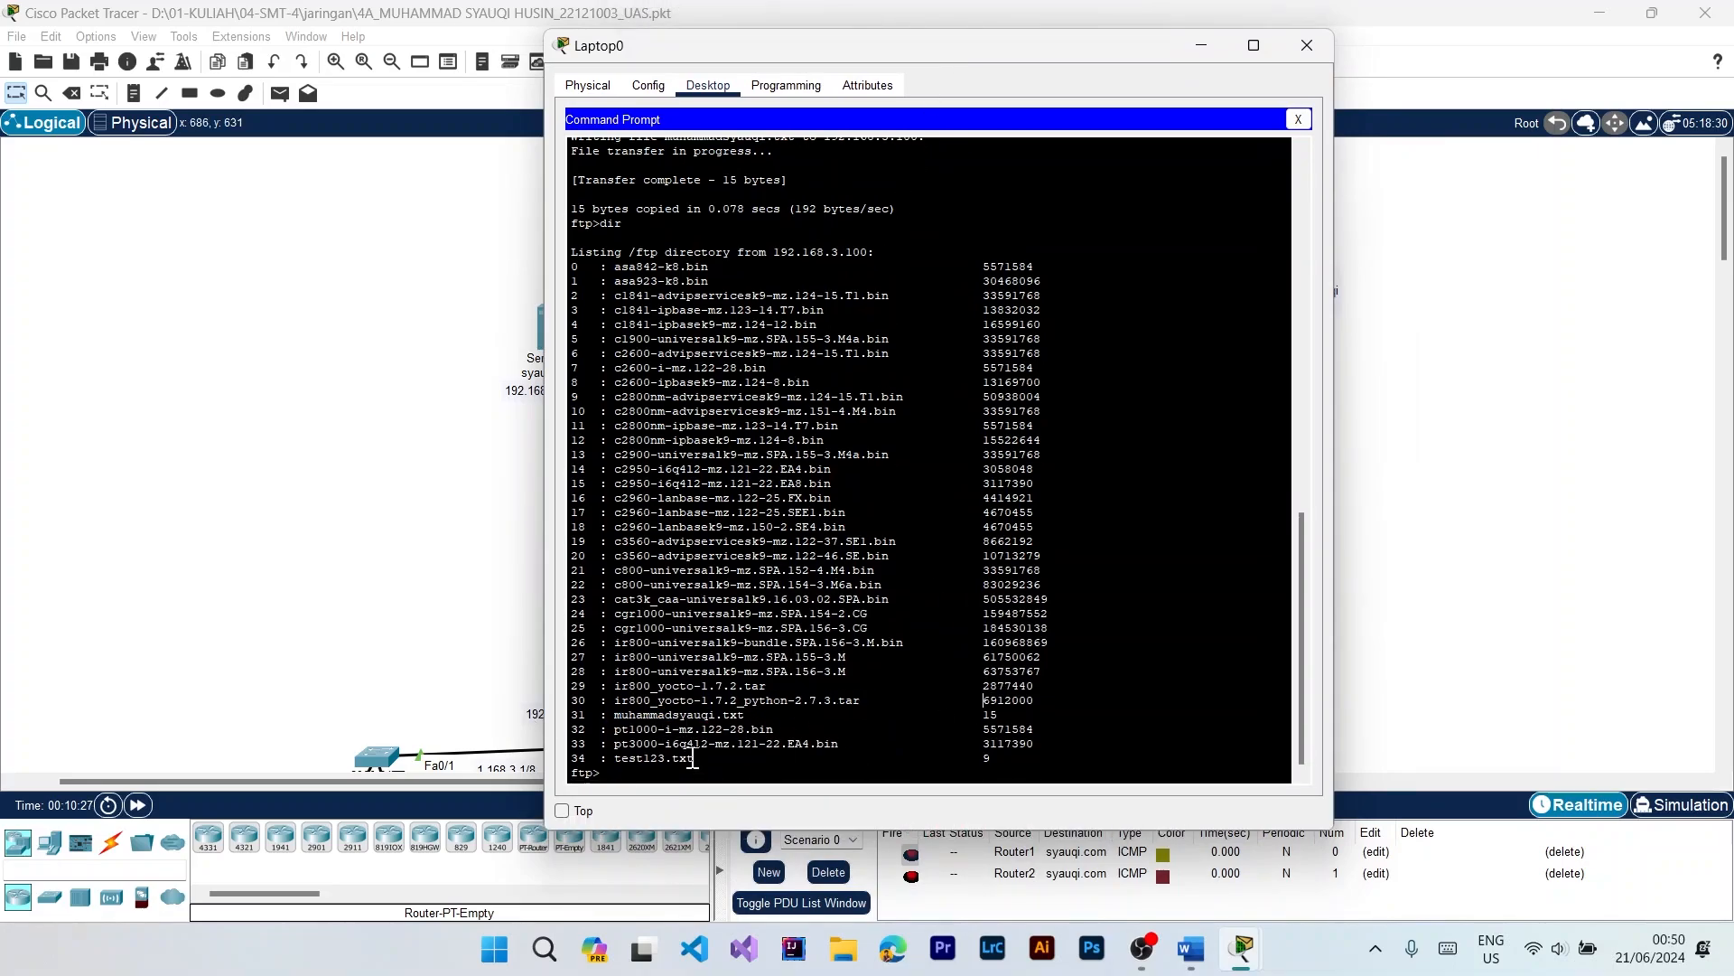
pyautogui.click(1307, 45)
# Step: Open PC2's command prompt and connect to the FTP server with ftp 192.168.3.100
pyautogui.scroll(-3, 964, 712)
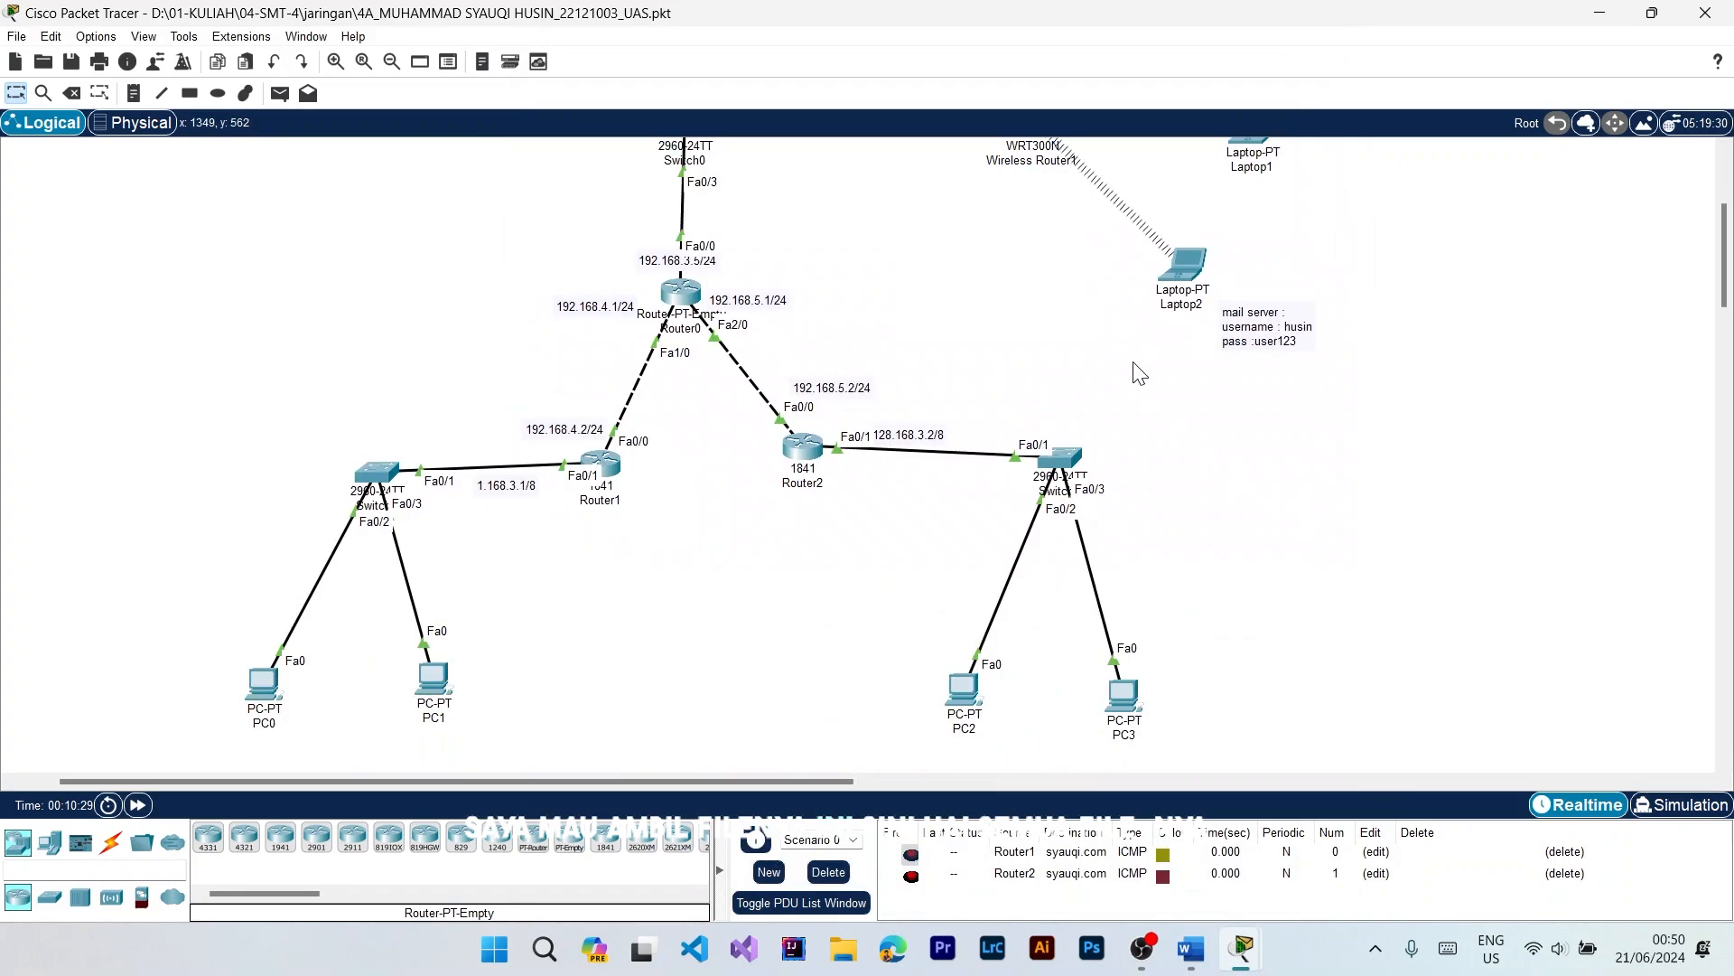
pyautogui.click(974, 692)
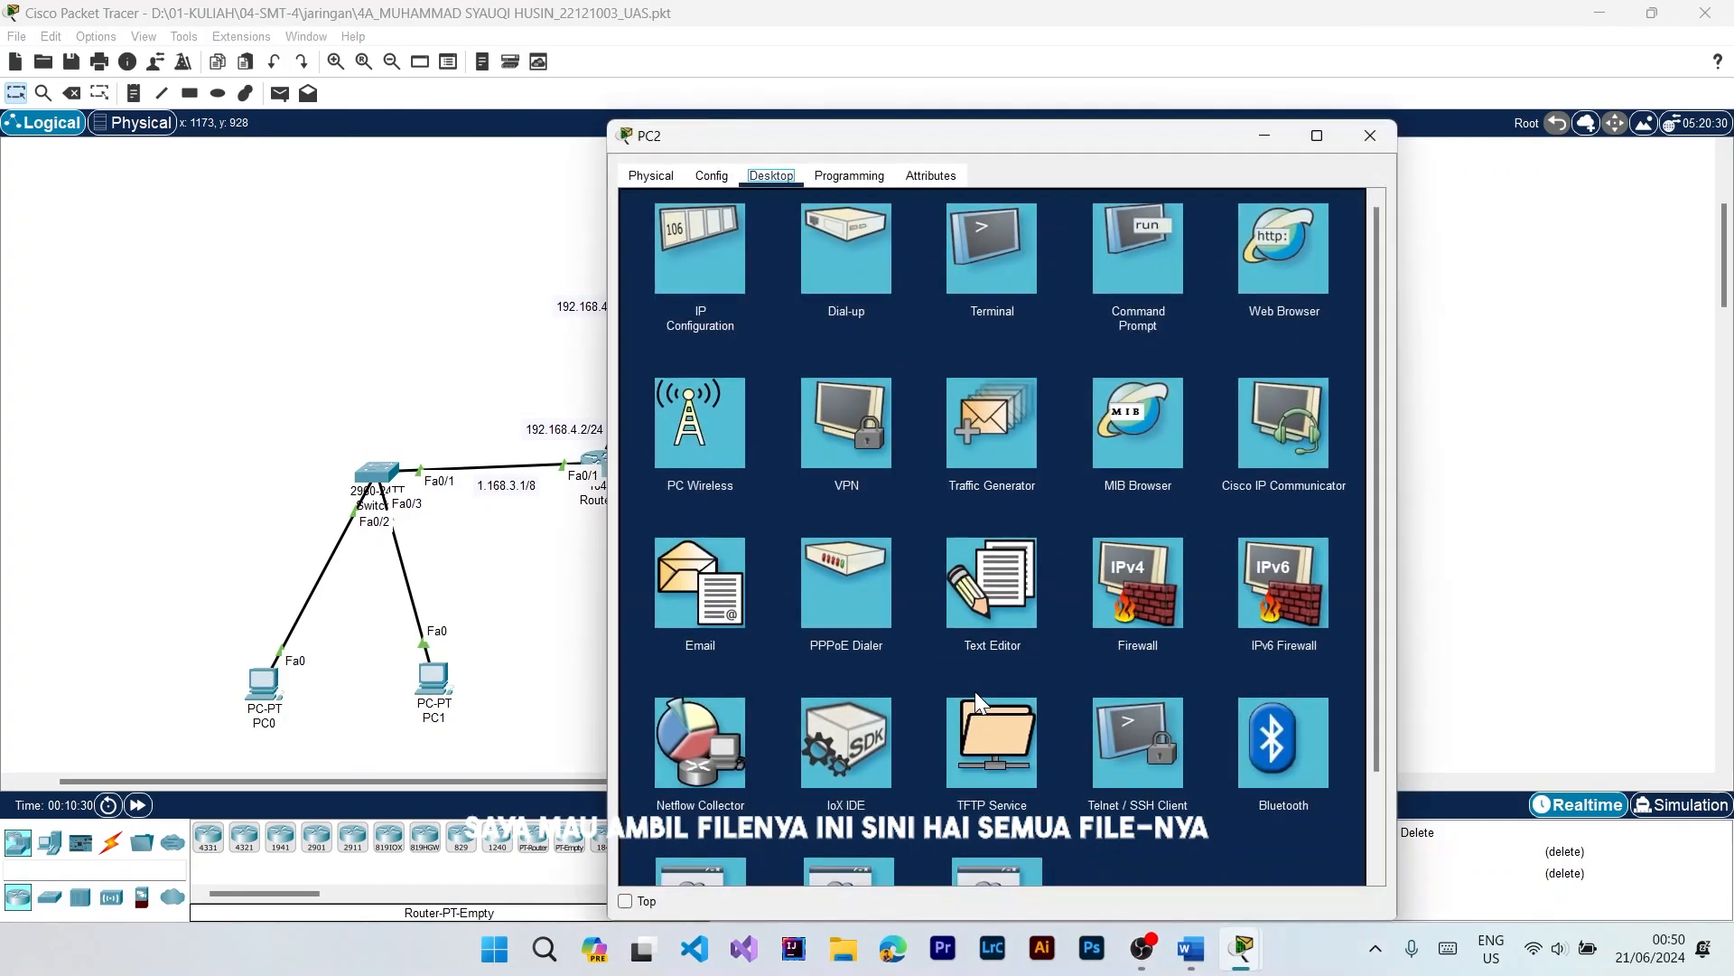
pyautogui.click(987, 588)
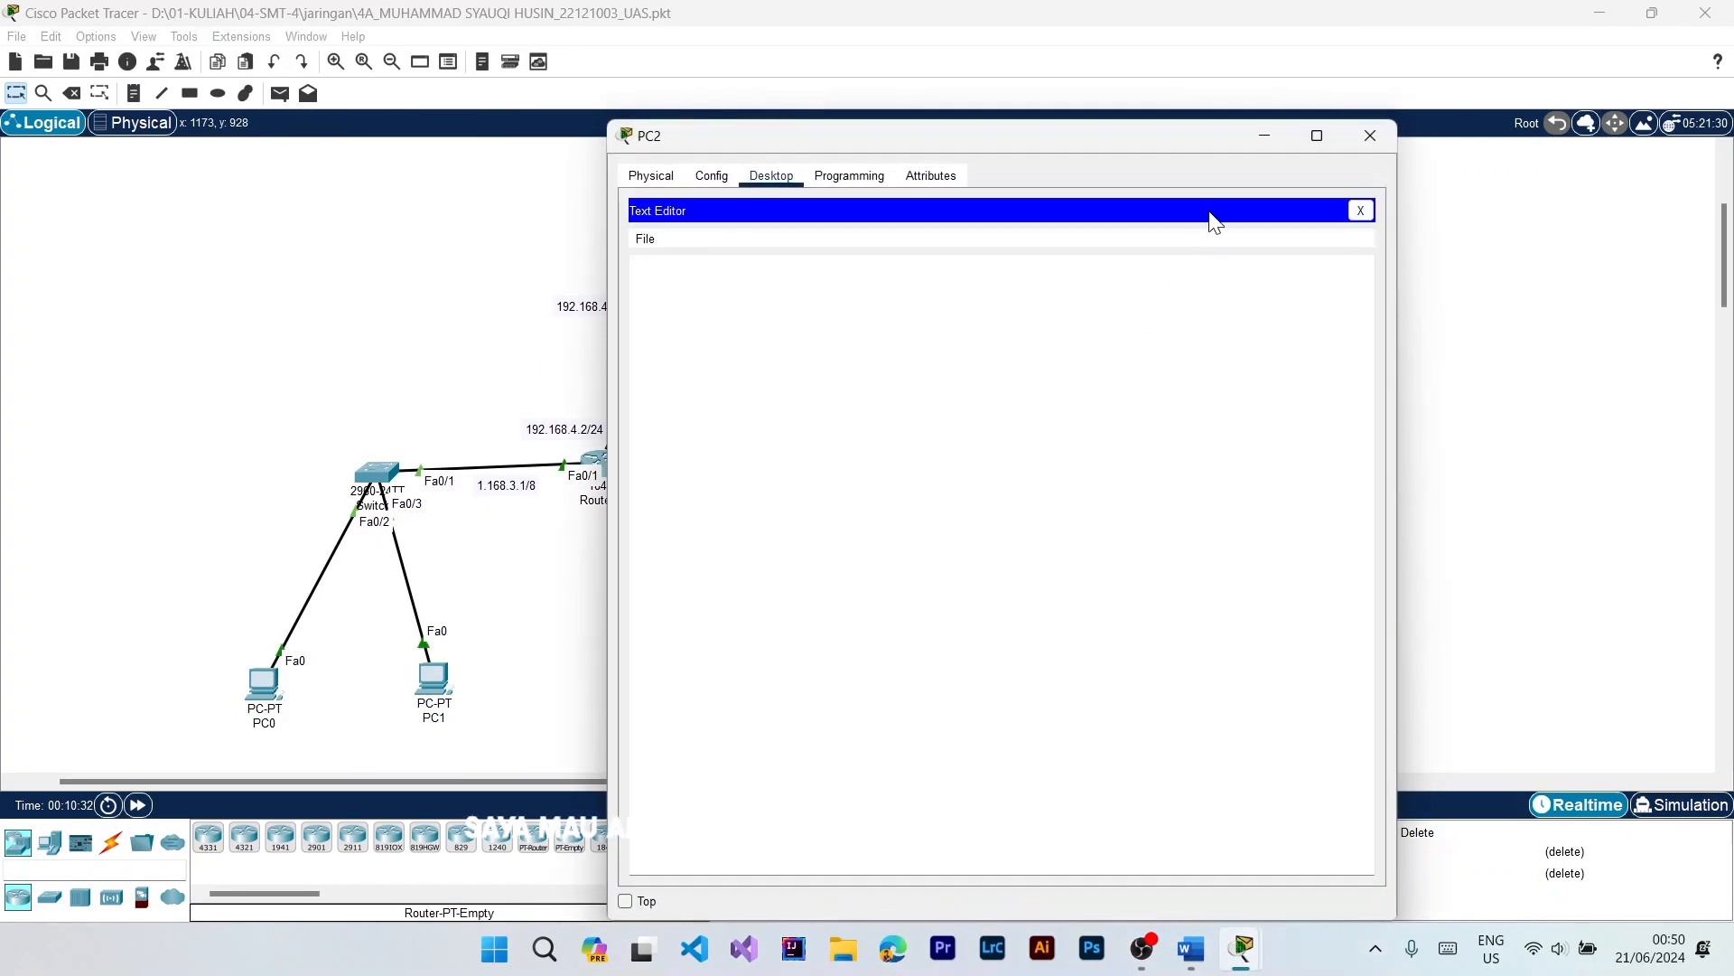
pyautogui.click(1363, 211)
pyautogui.click(1134, 271)
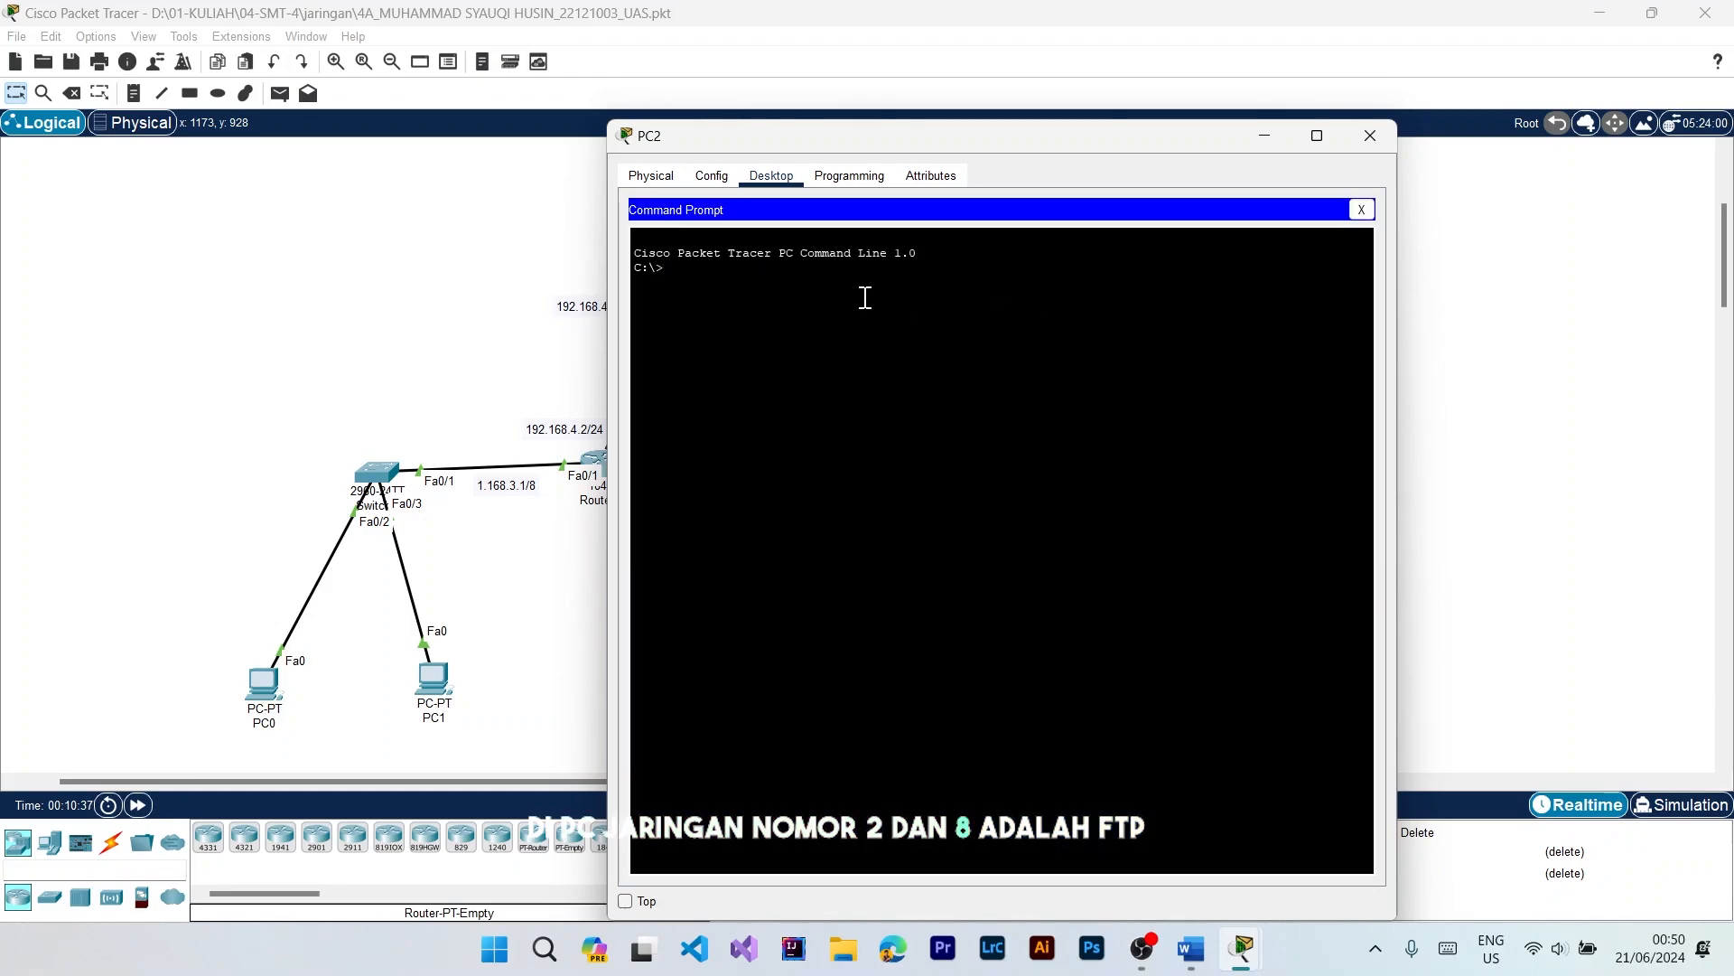
pyautogui.write('ftp ')
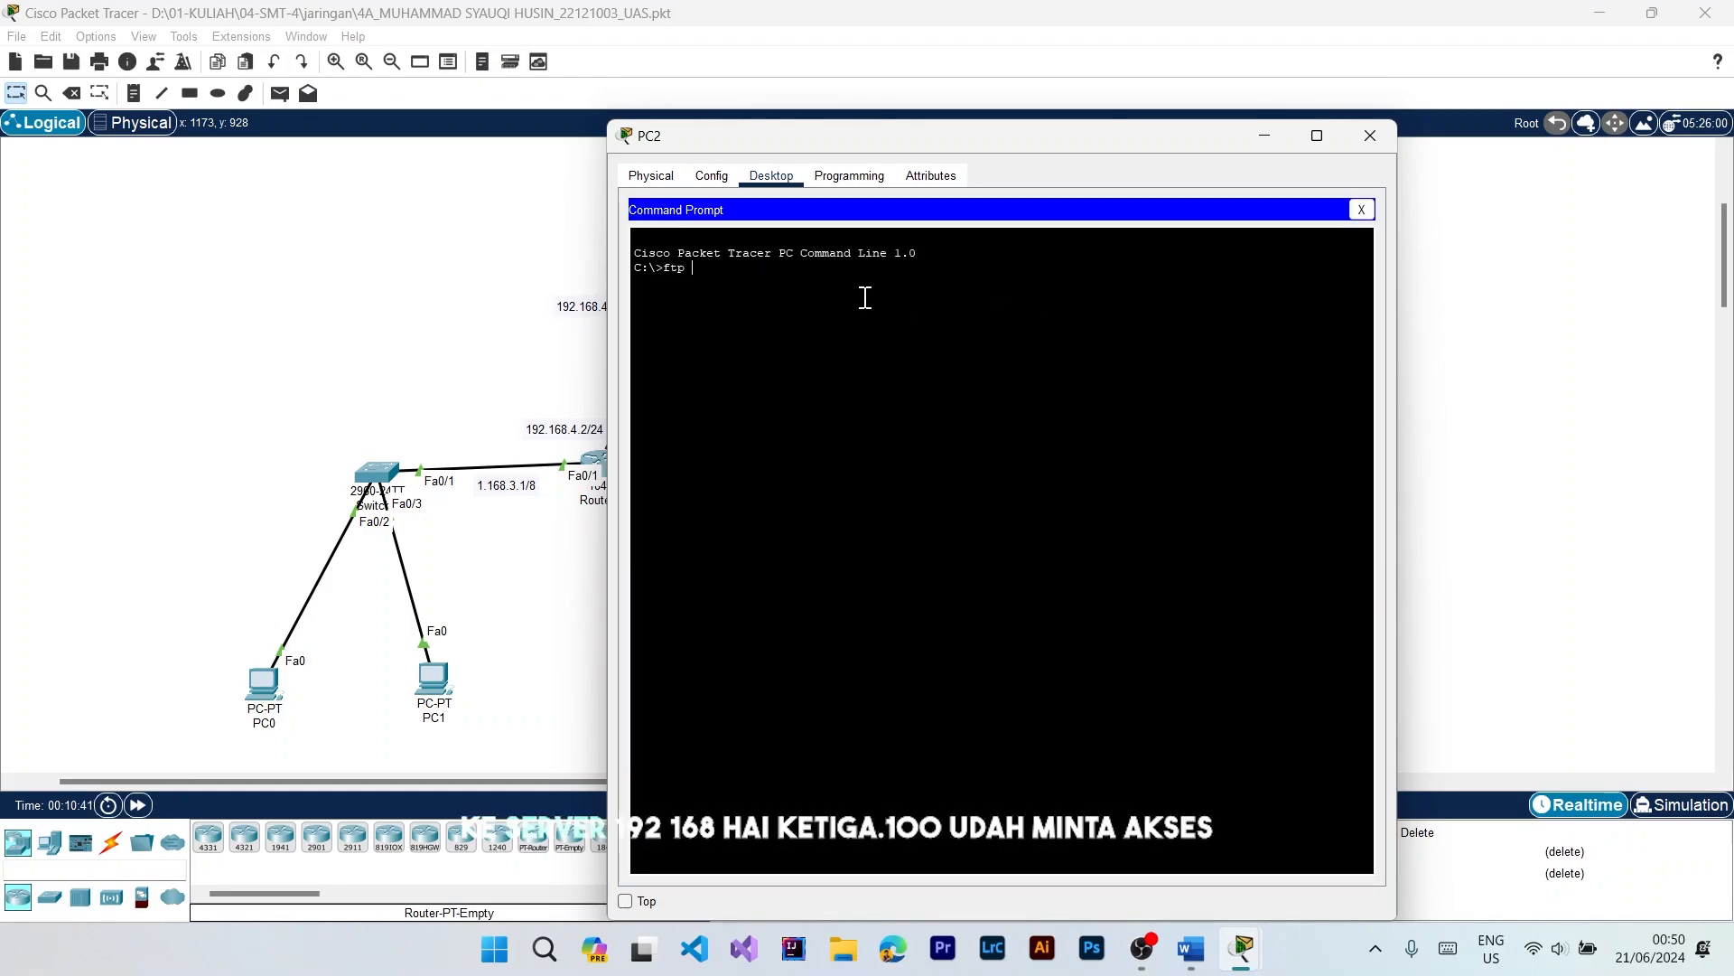
pyautogui.write('192.168.3.100')
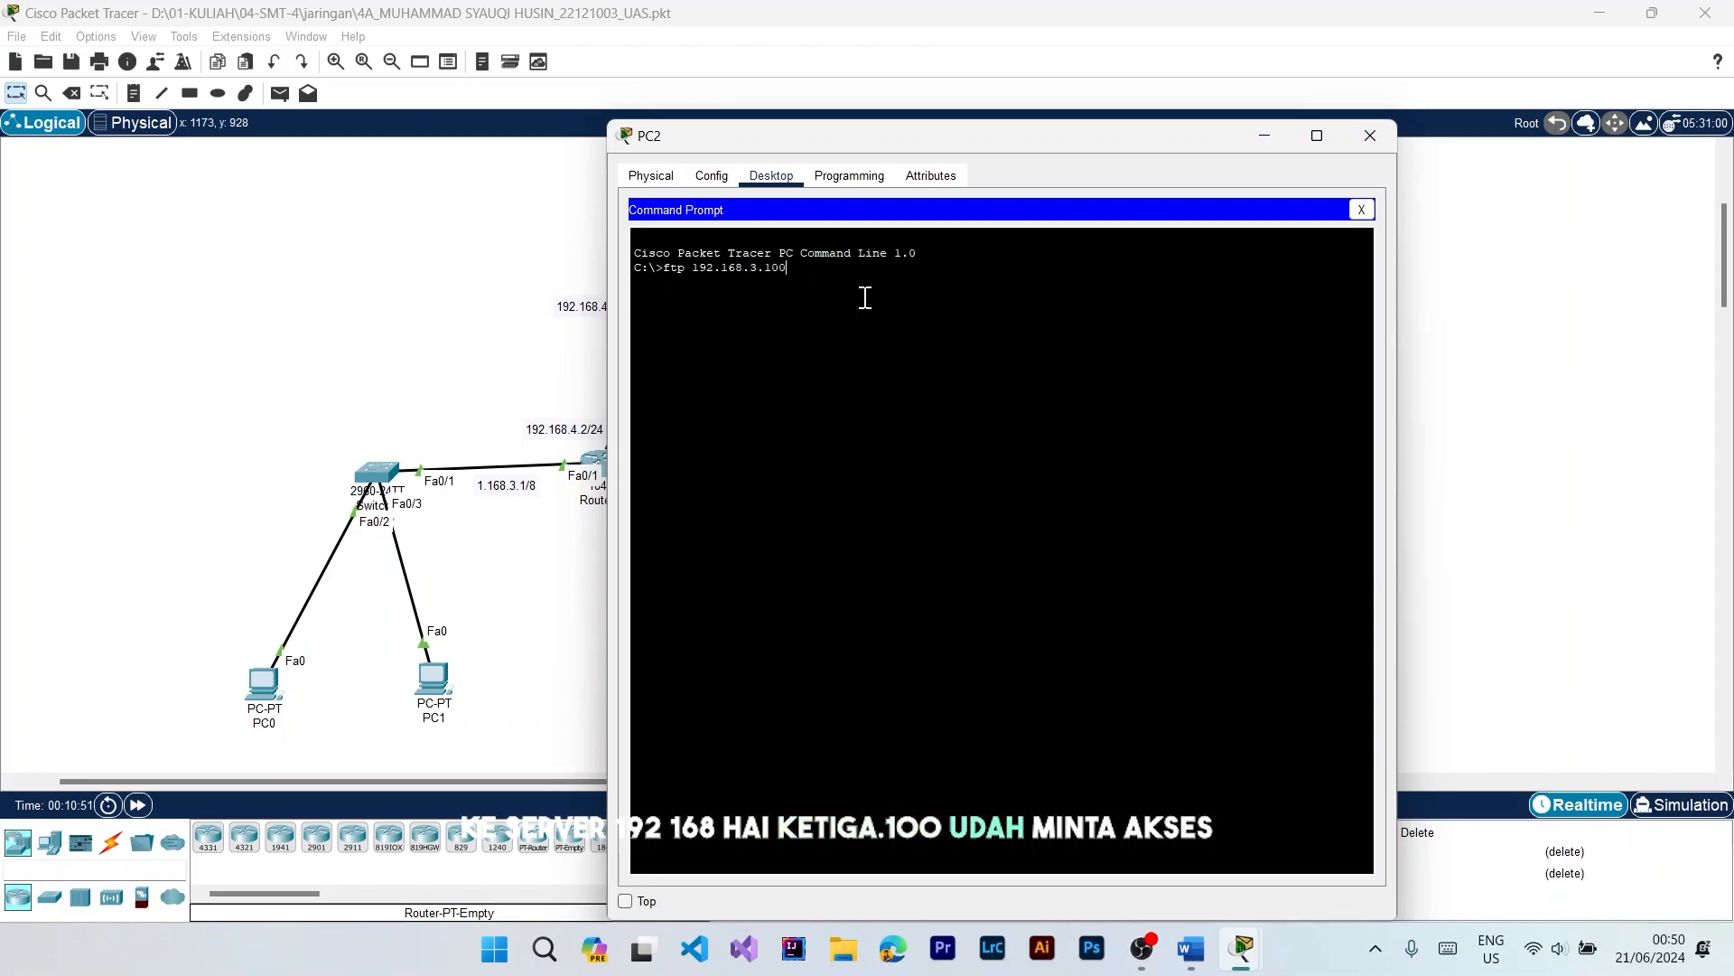
pyautogui.press('Return')
# Step: Log in to the FTP server from PC2 with the account's username and password
pyautogui.write('s')
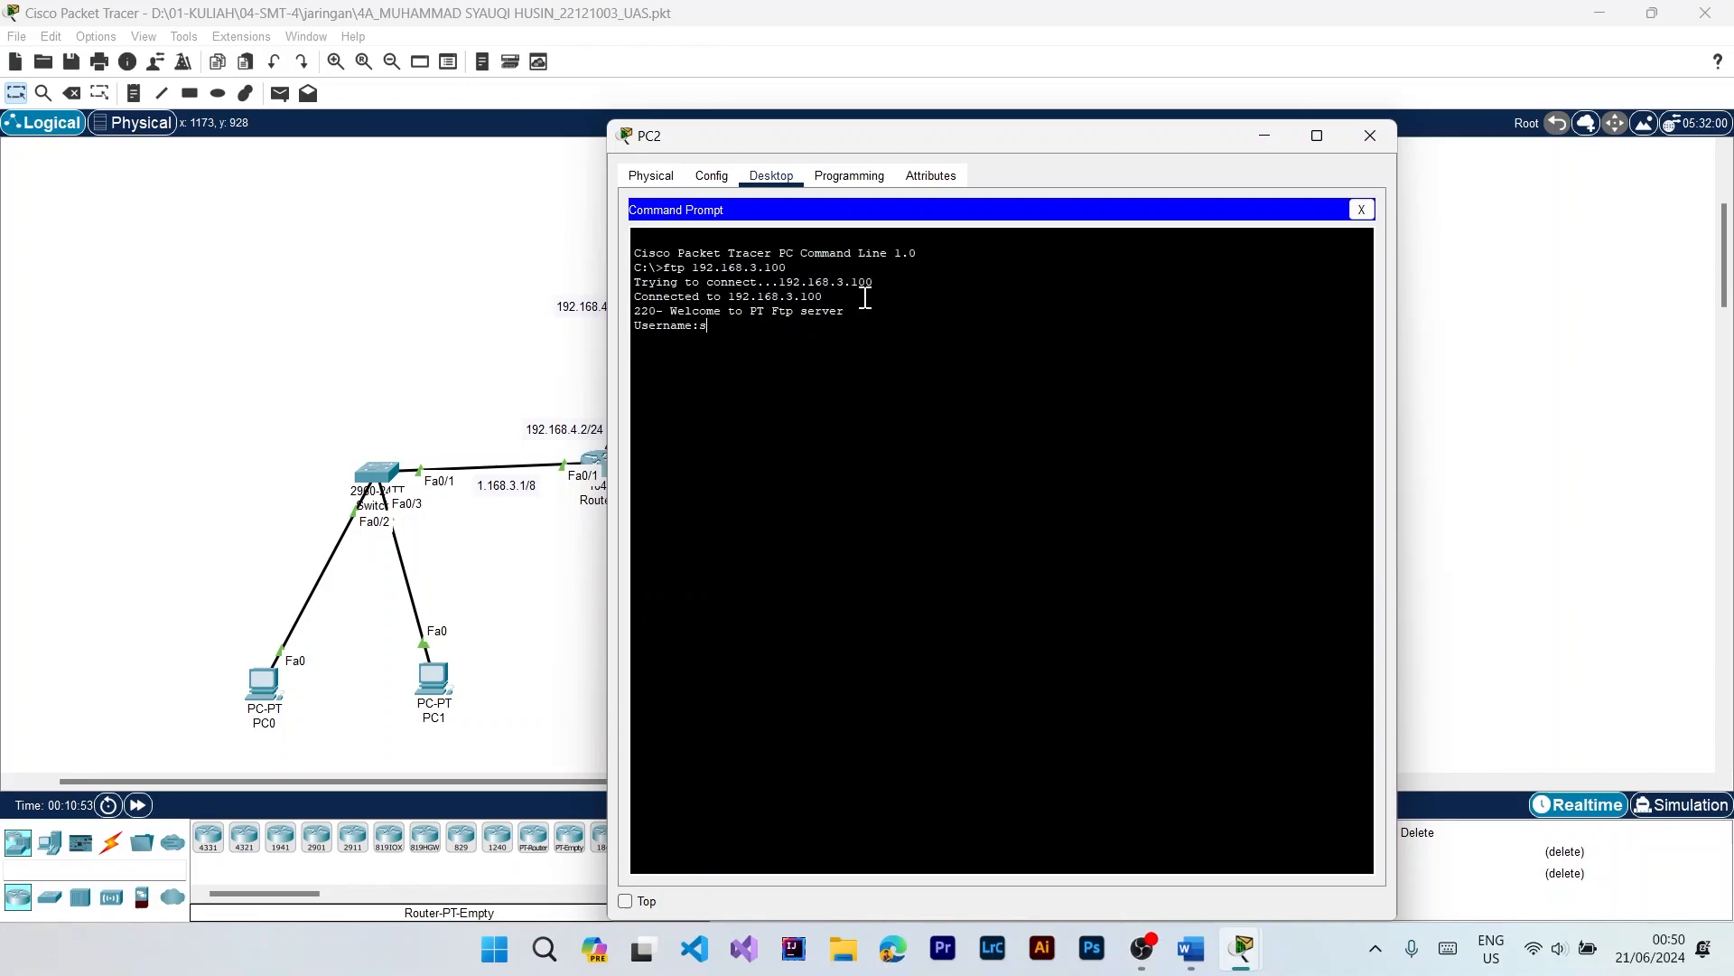
pyautogui.write('yauqi')
pyautogui.press('Return')
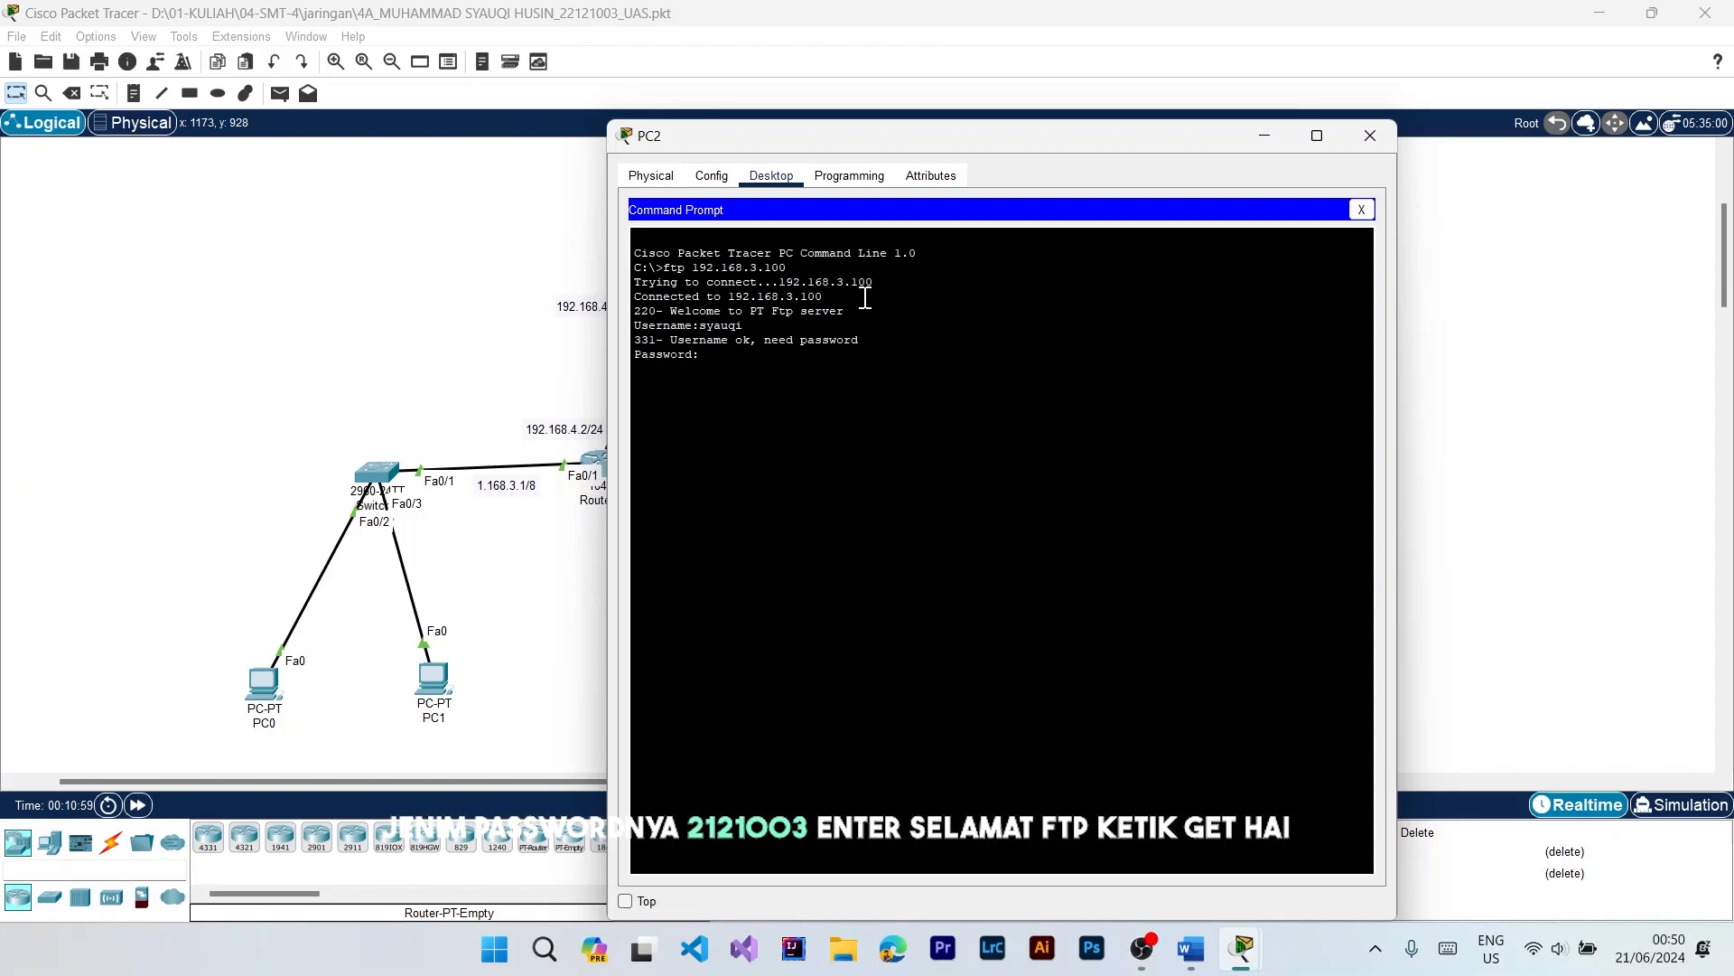
pyautogui.write('2121003')
pyautogui.press('Return')
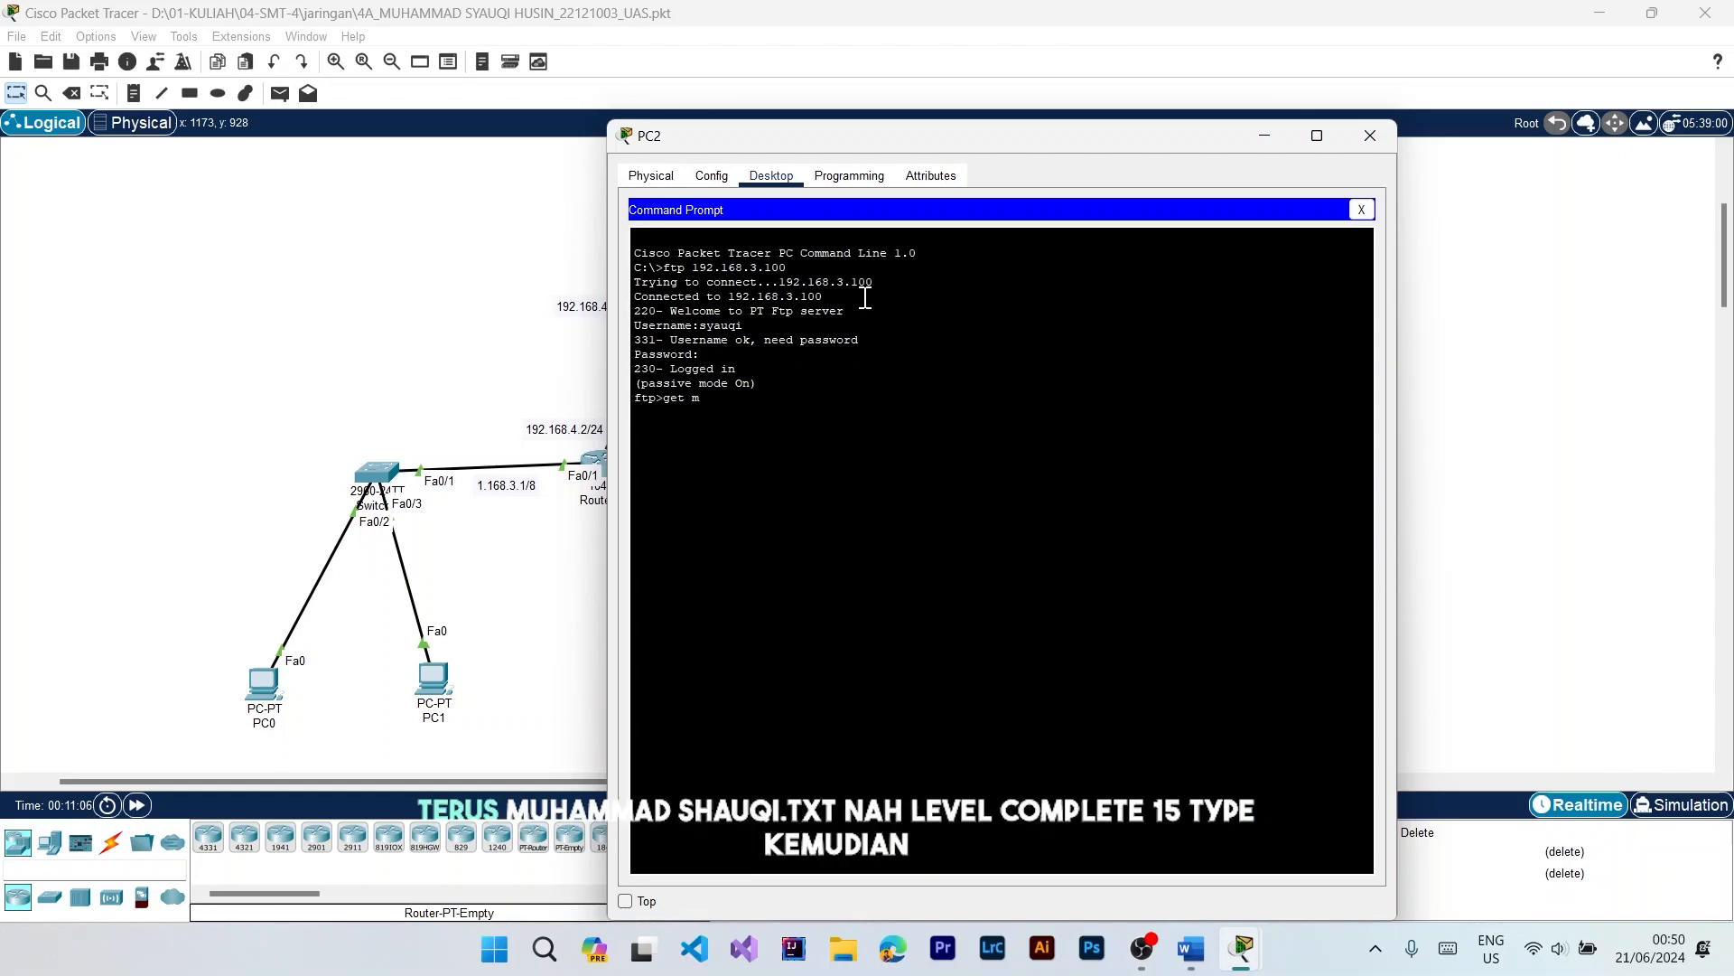
# Step: Download the .txt file uploaded from Laptop0 to PC2 with the get command
pyautogui.write('yauq')
pyautogui.press('Left')
pyautogui.press('Left')
pyautogui.press('BackSpace')
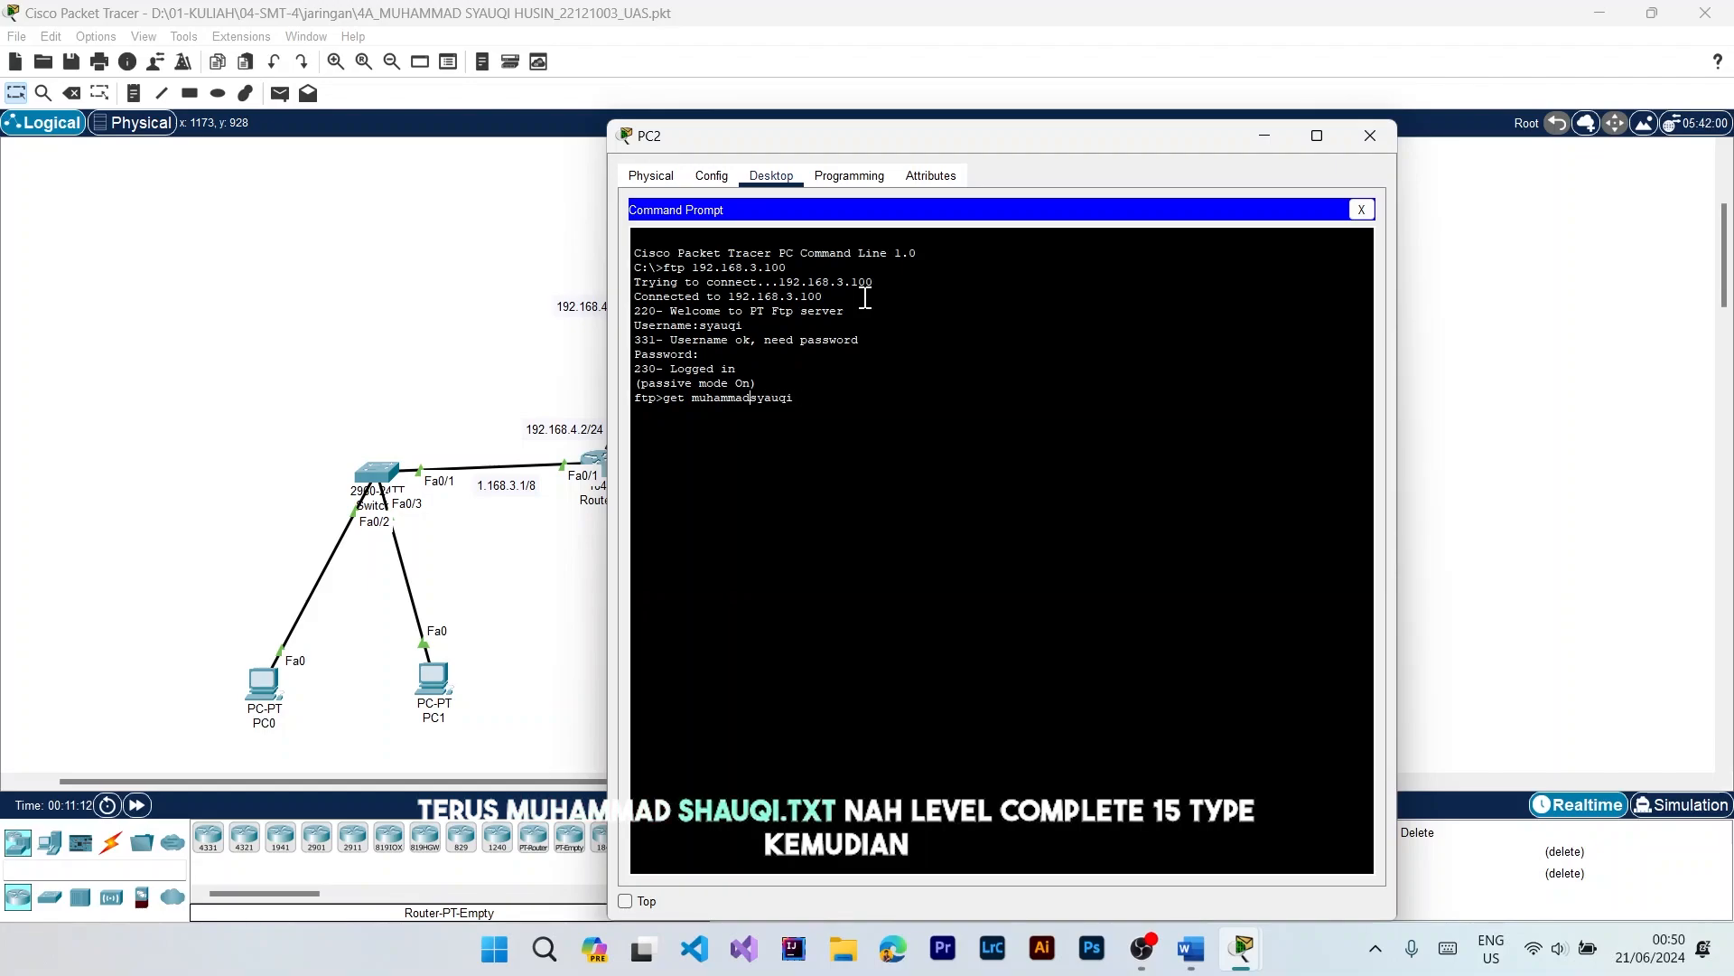
pyautogui.write('.')
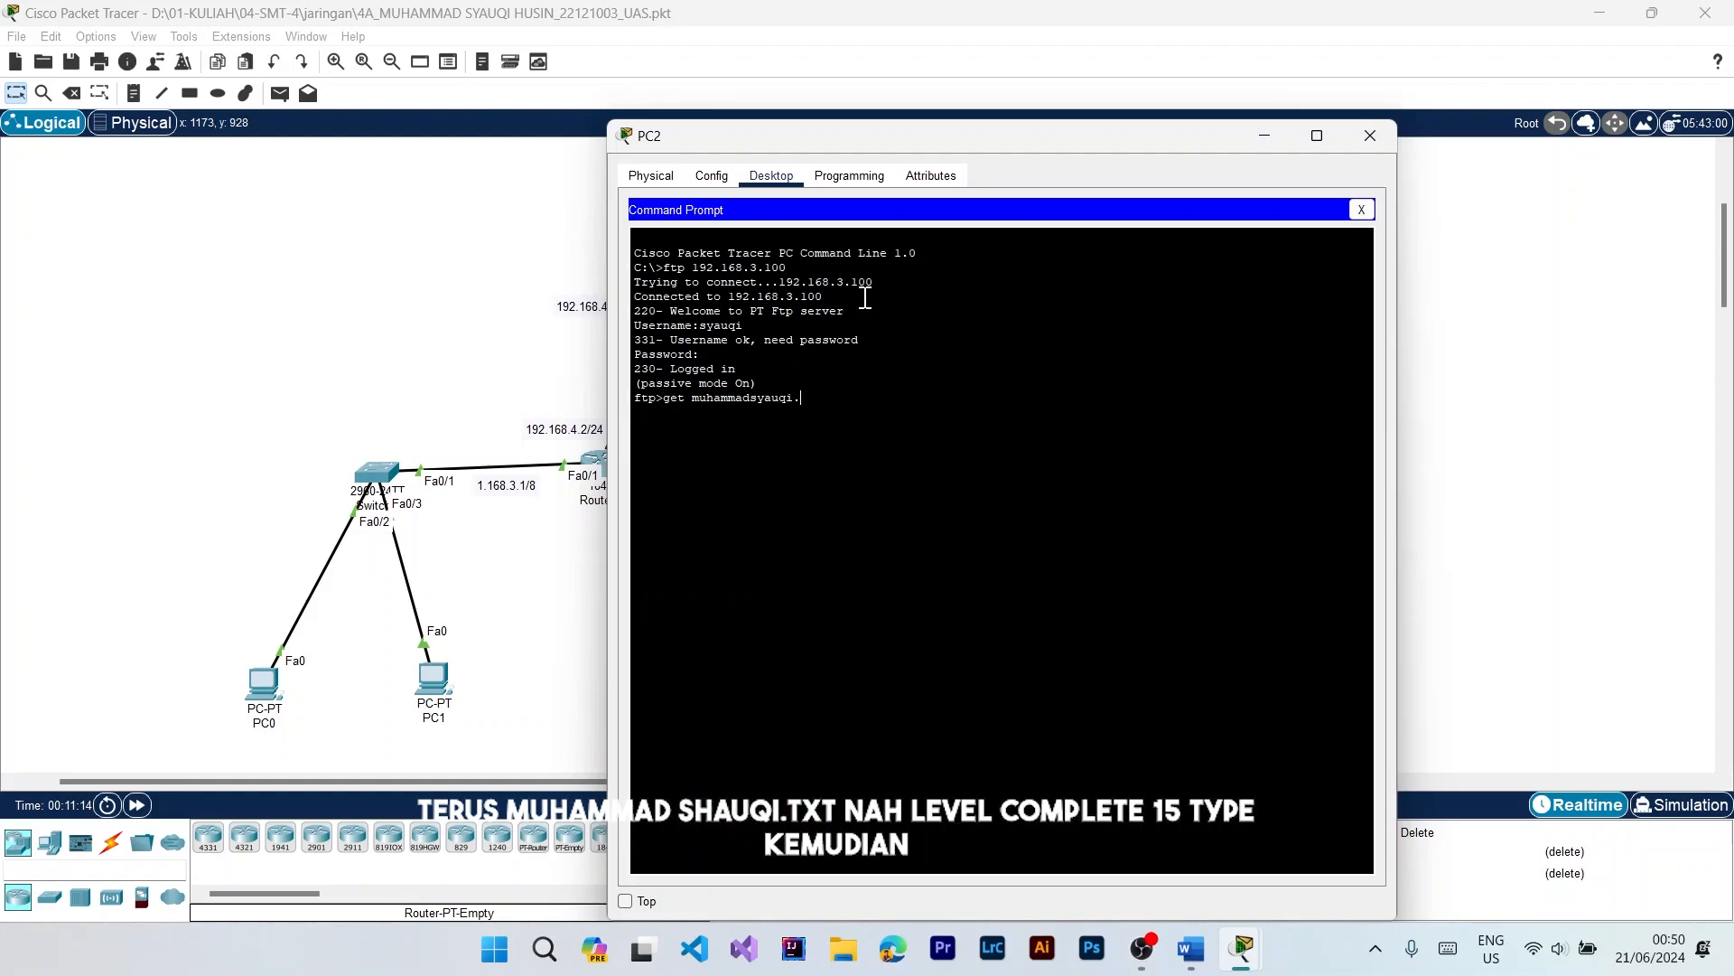
pyautogui.write('txt')
pyautogui.press('Return')
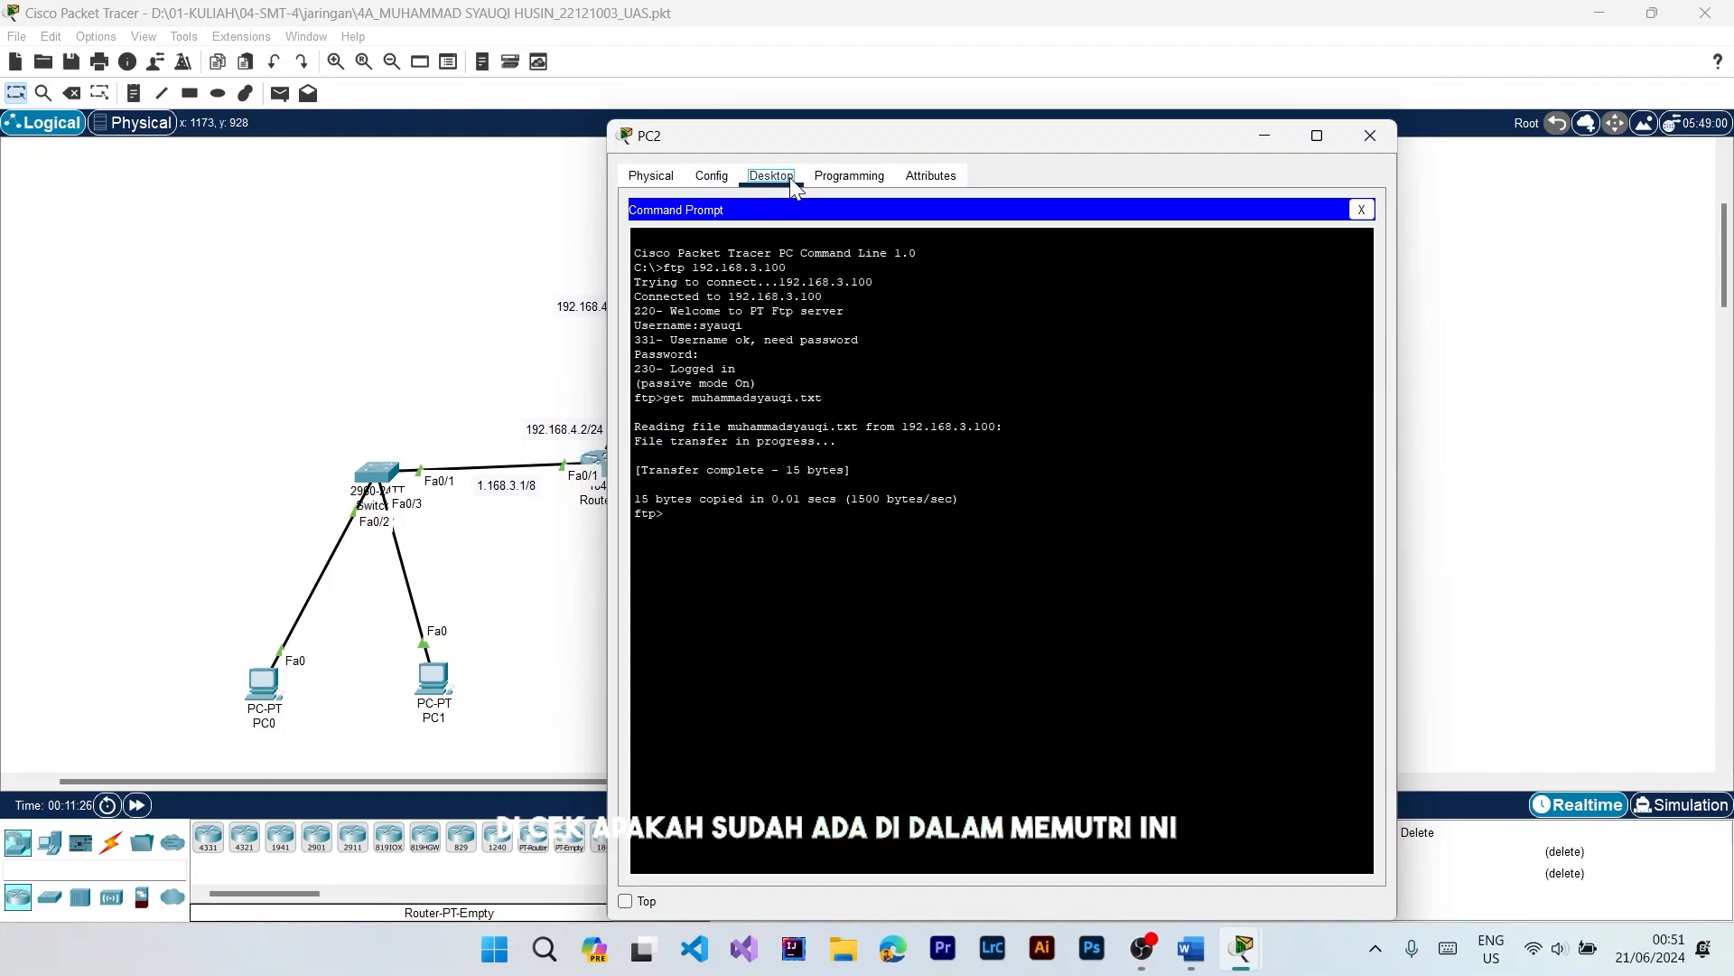
# Step: Check PC2's TFTP service file list for the downloaded .txt file, and close PC2's window
pyautogui.click(1362, 210)
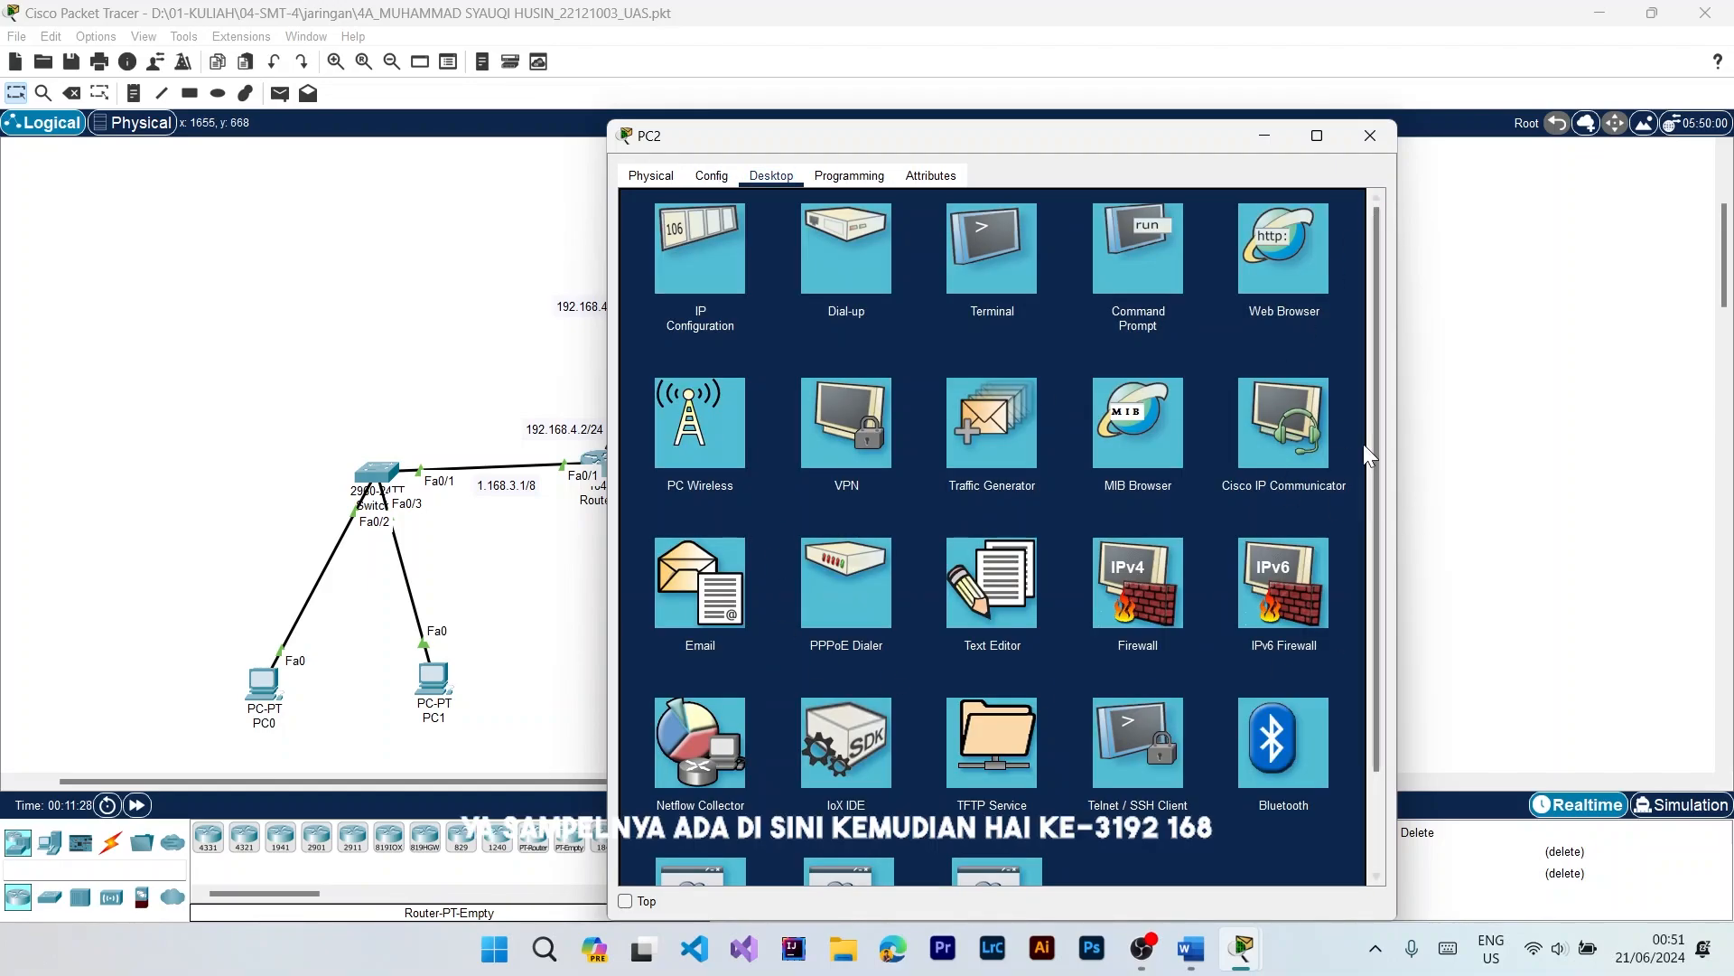
pyautogui.click(993, 751)
pyautogui.click(713, 264)
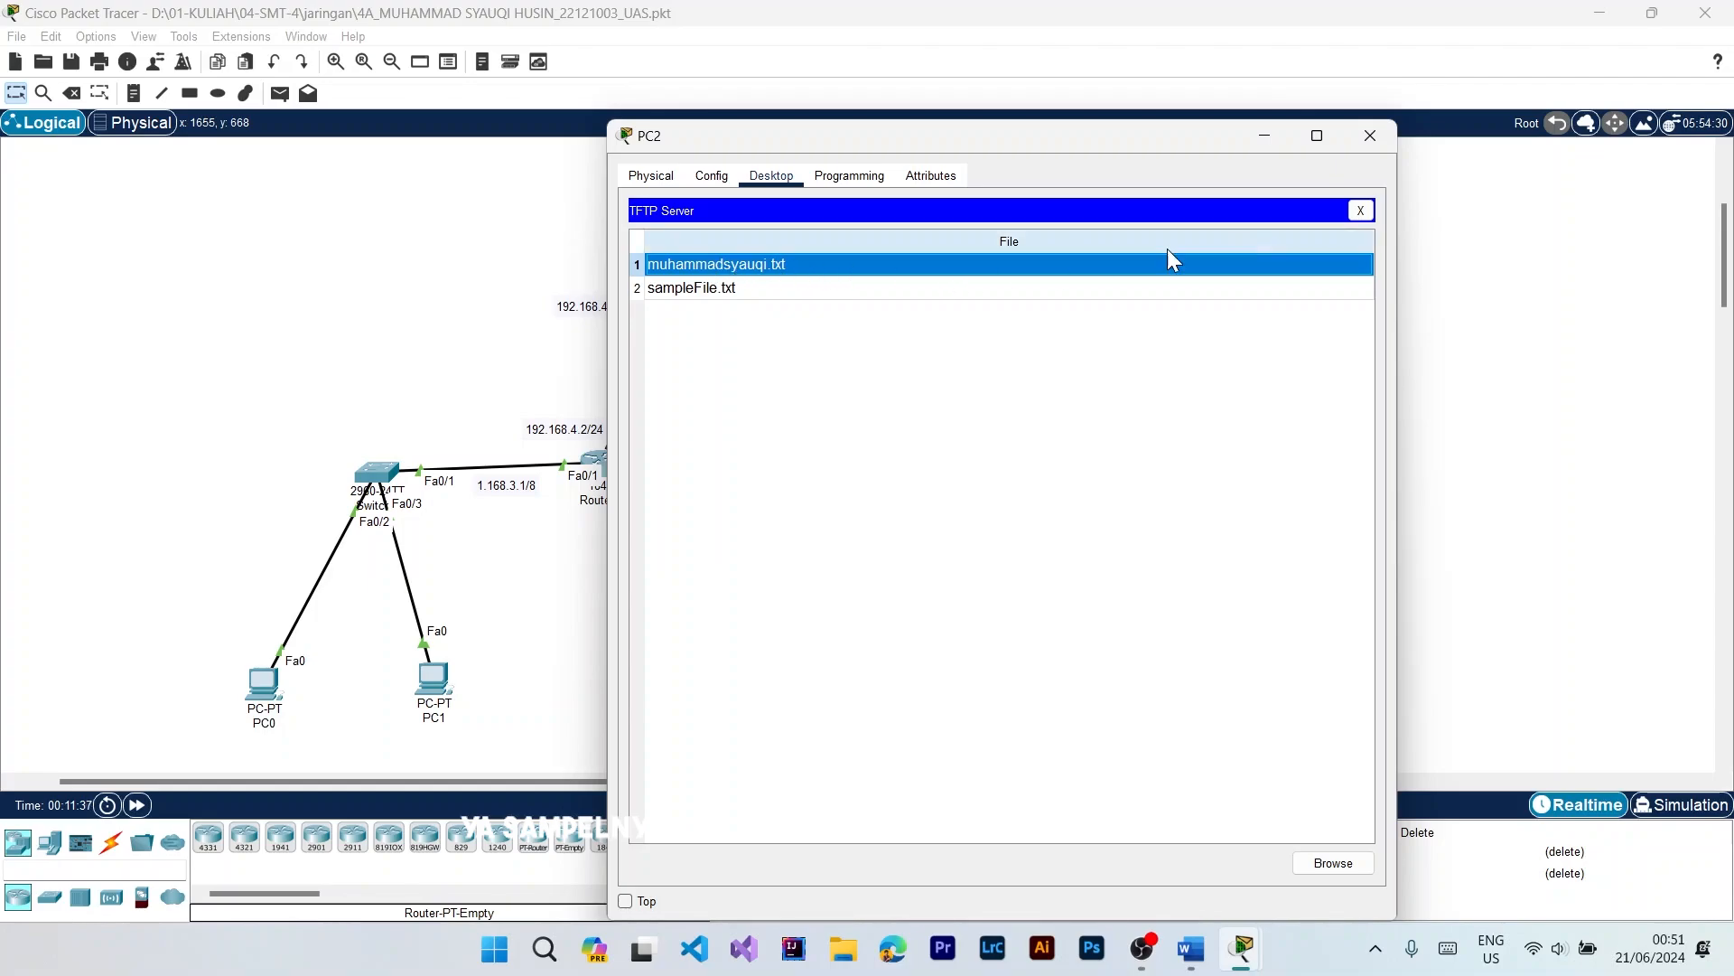
pyautogui.click(1360, 211)
pyautogui.click(1380, 138)
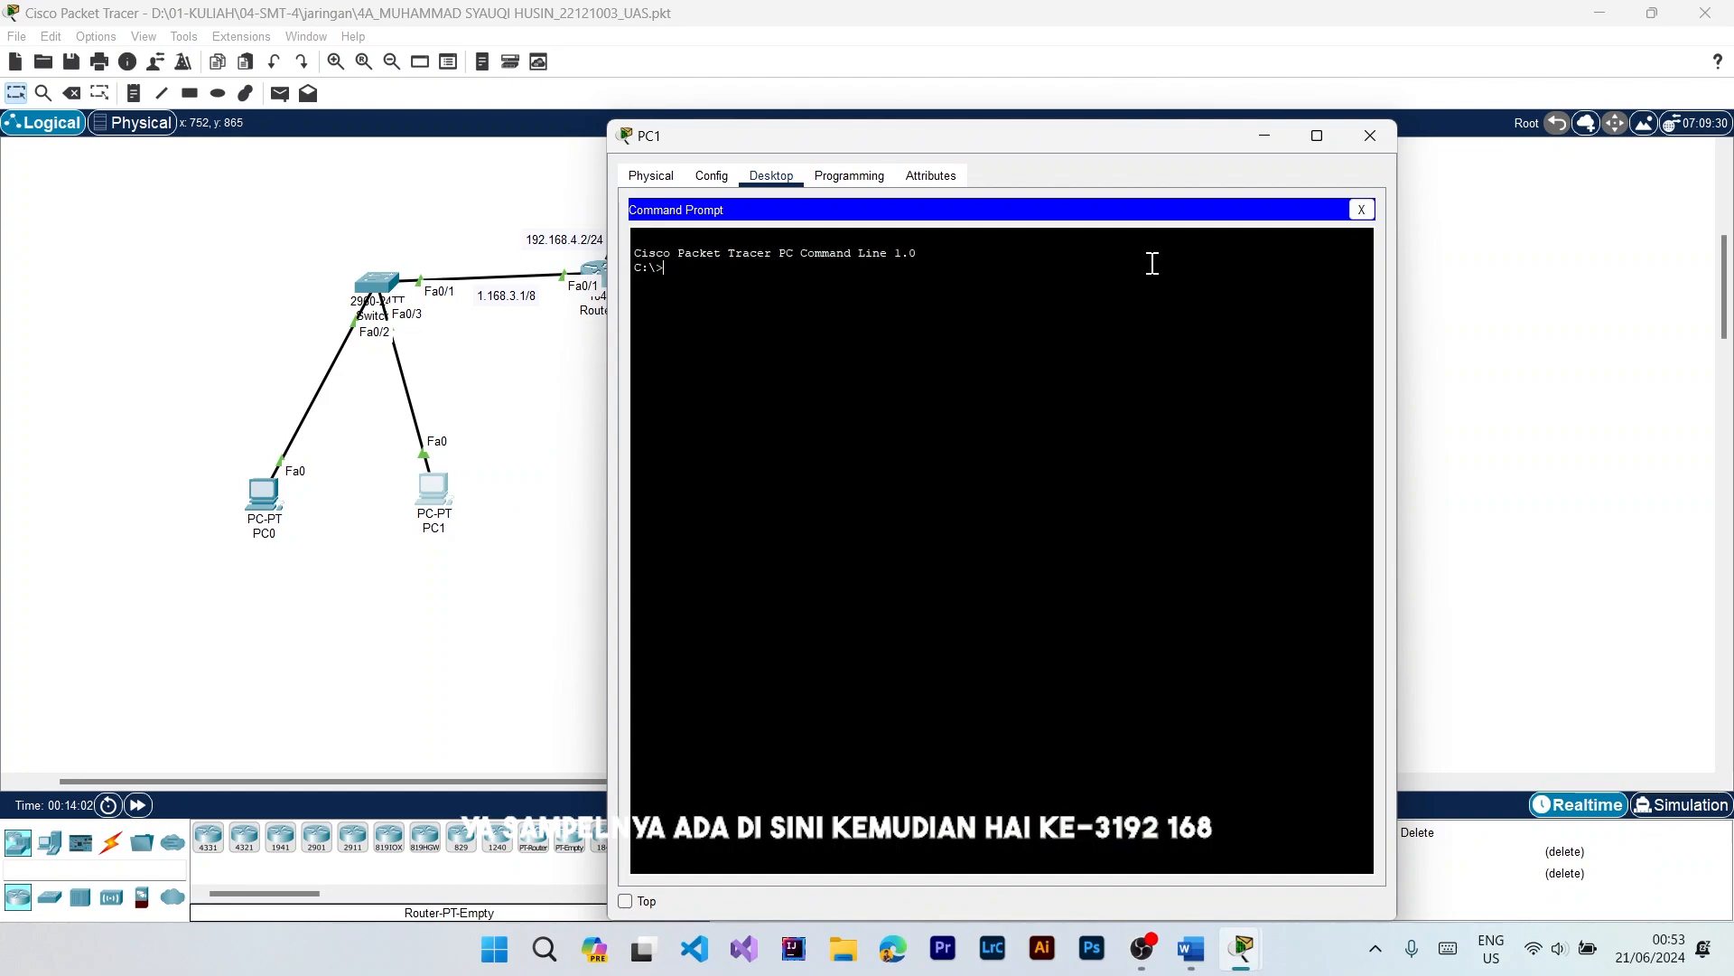
# Step: Connect to the FTP server from PC1's command prompt with ftp 192.168.3.100
pyautogui.write('ftp 192.168.3.')
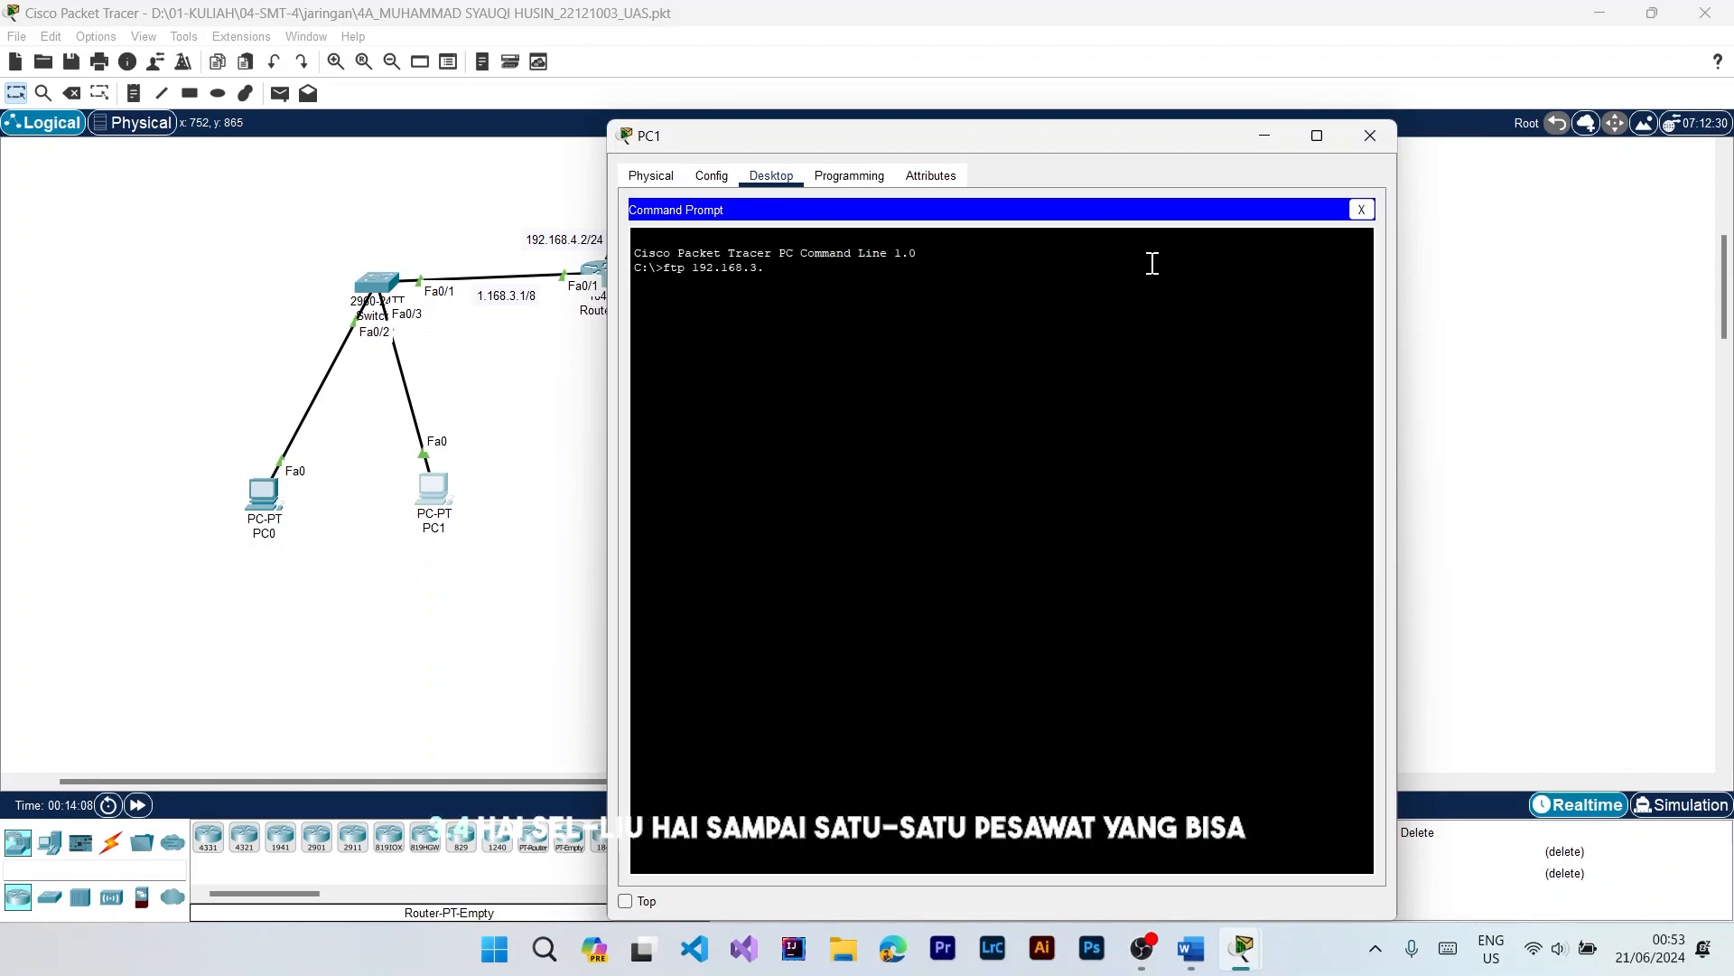
pyautogui.write('100')
pyautogui.press('Return')
# Step: Log in to the FTP server from PC1 with the account's username and password
pyautogui.write('sername:sy')
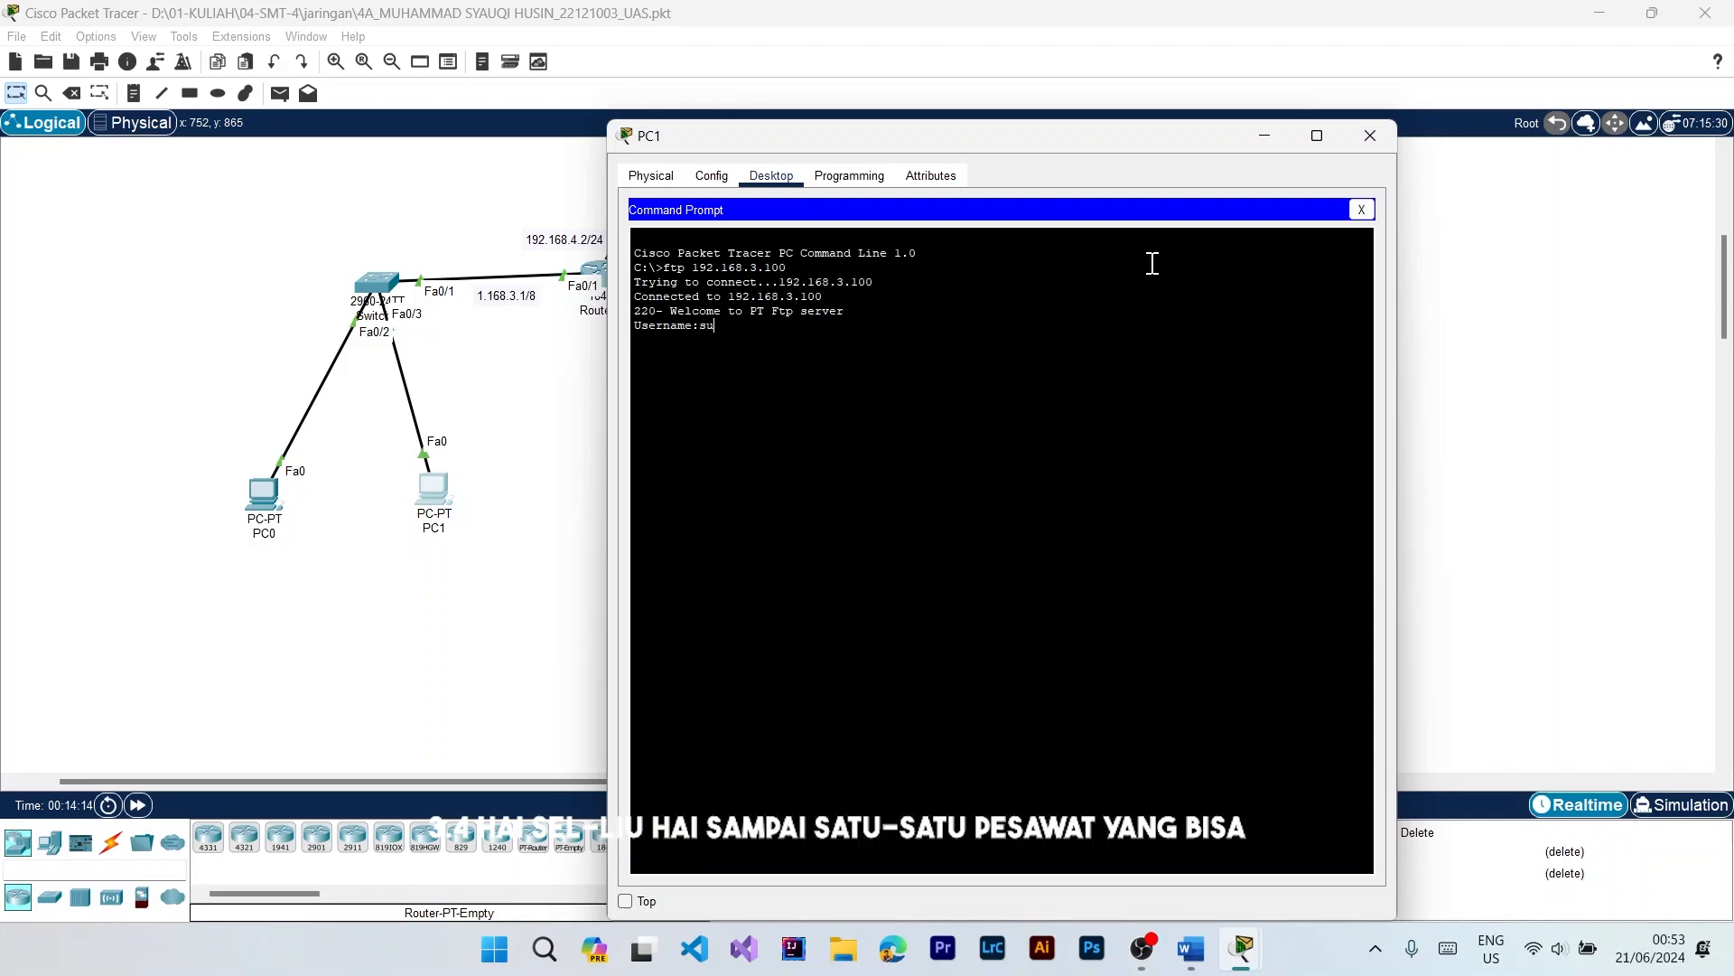
pyautogui.write('auqi')
pyautogui.press('Return')
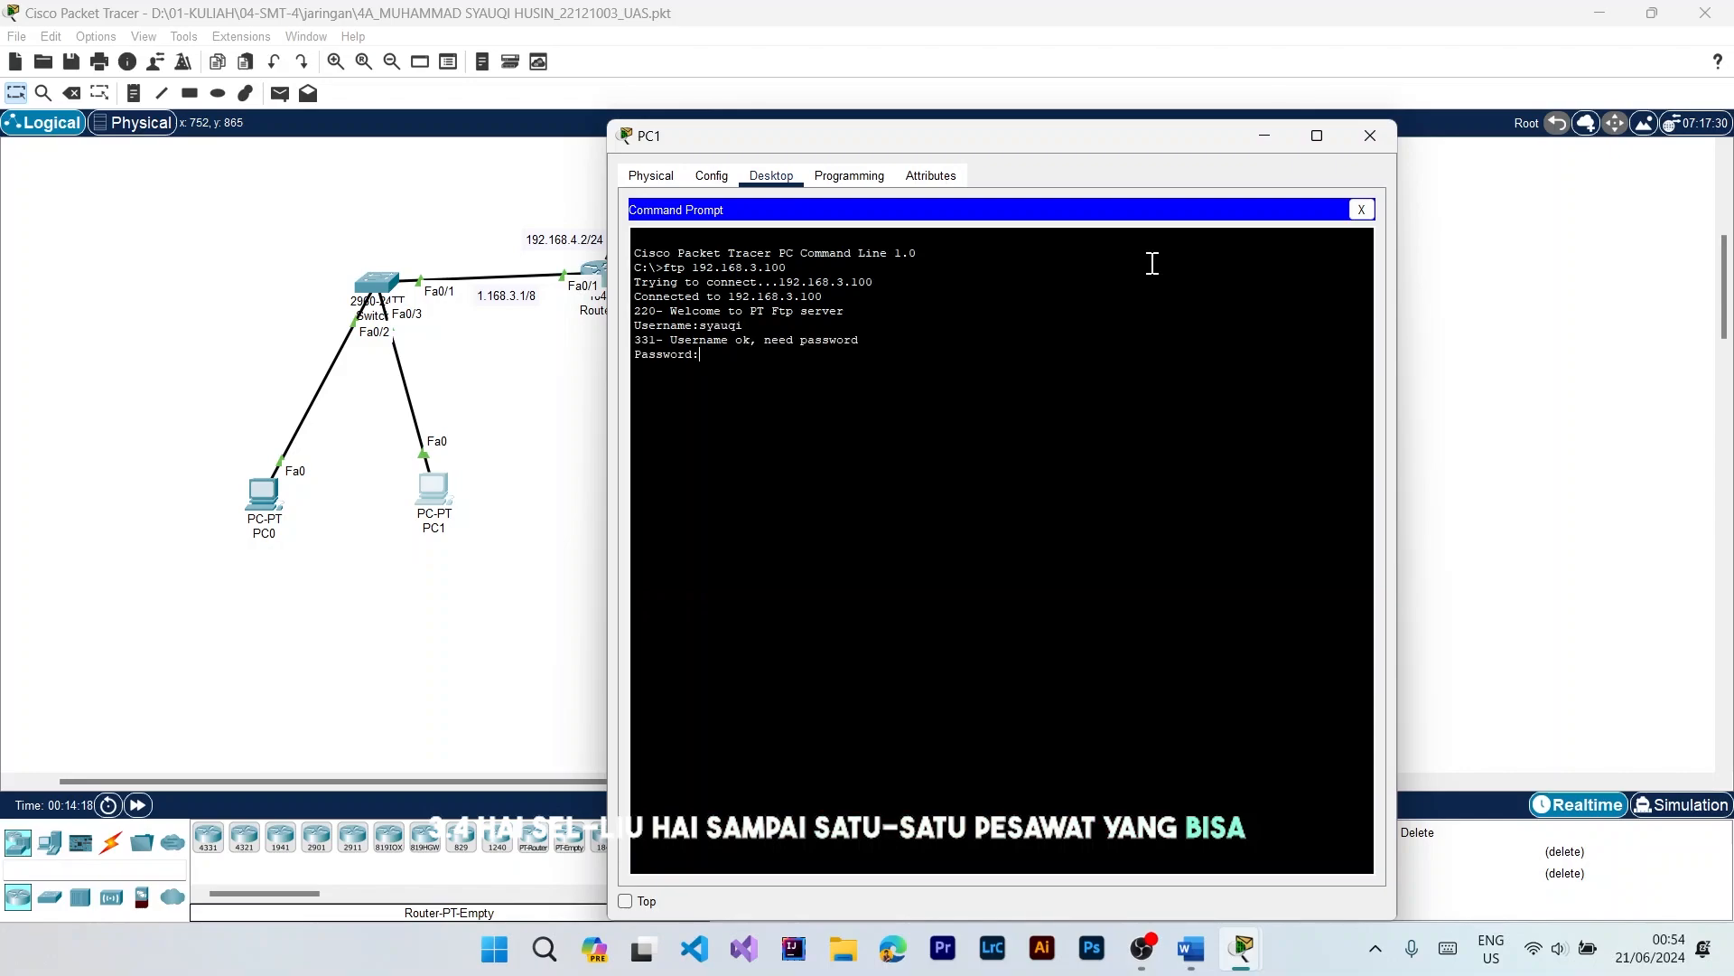
pyautogui.press('Return')
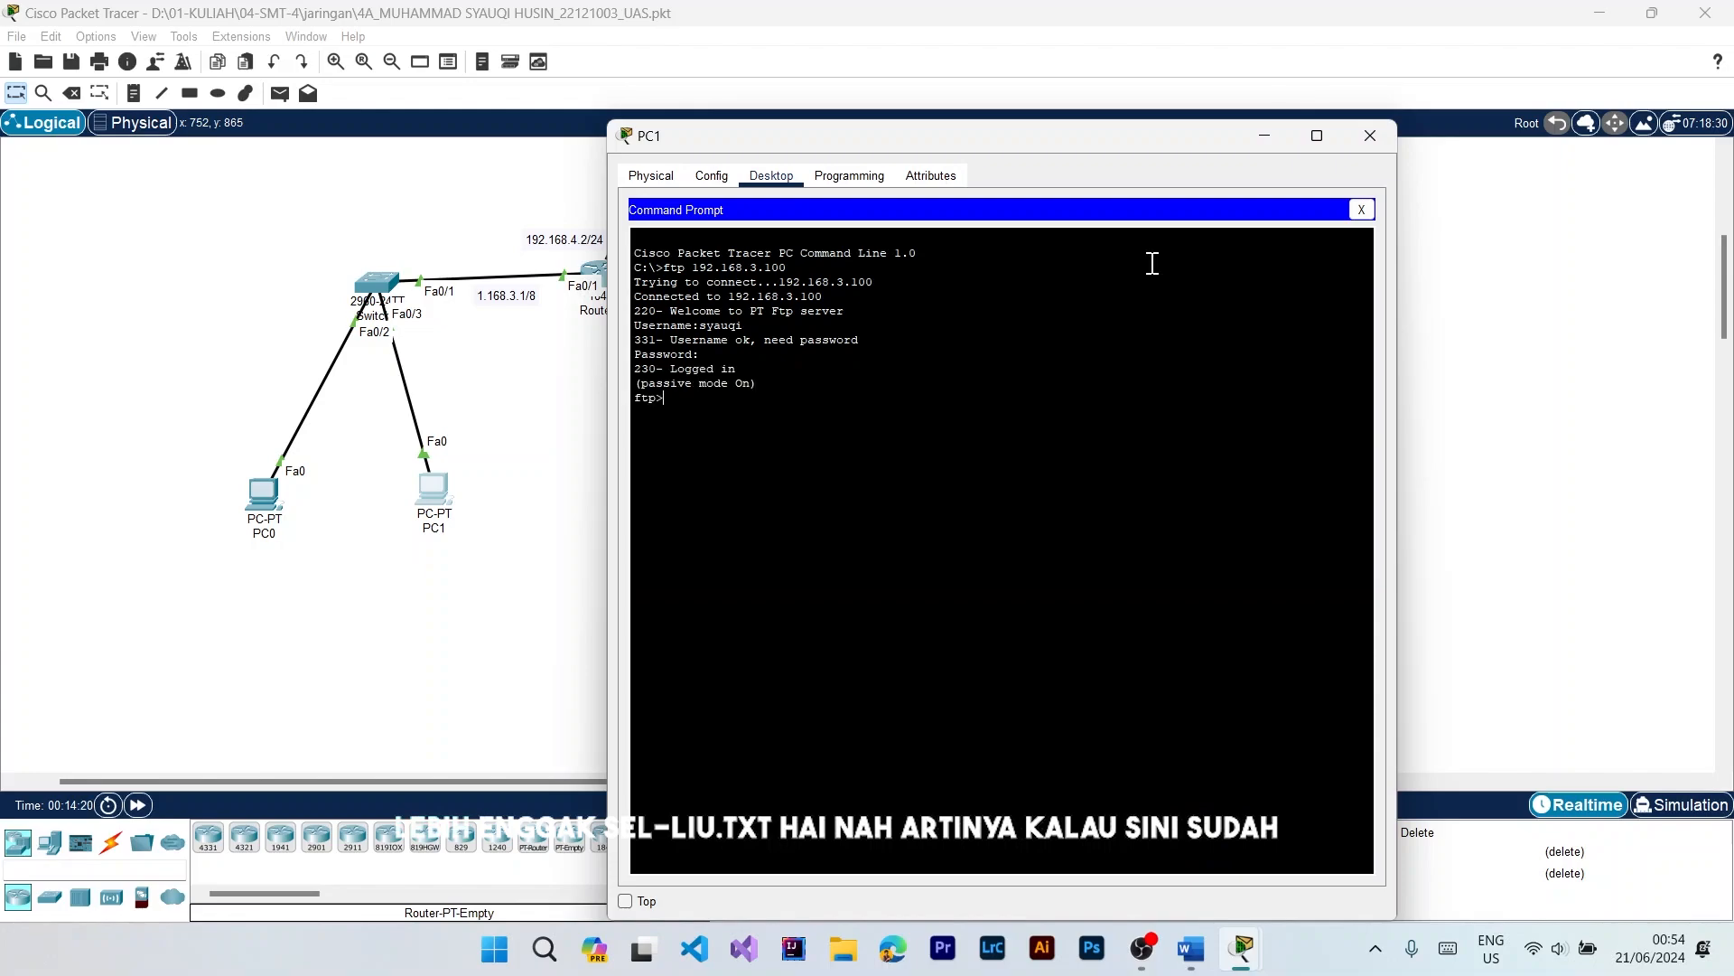
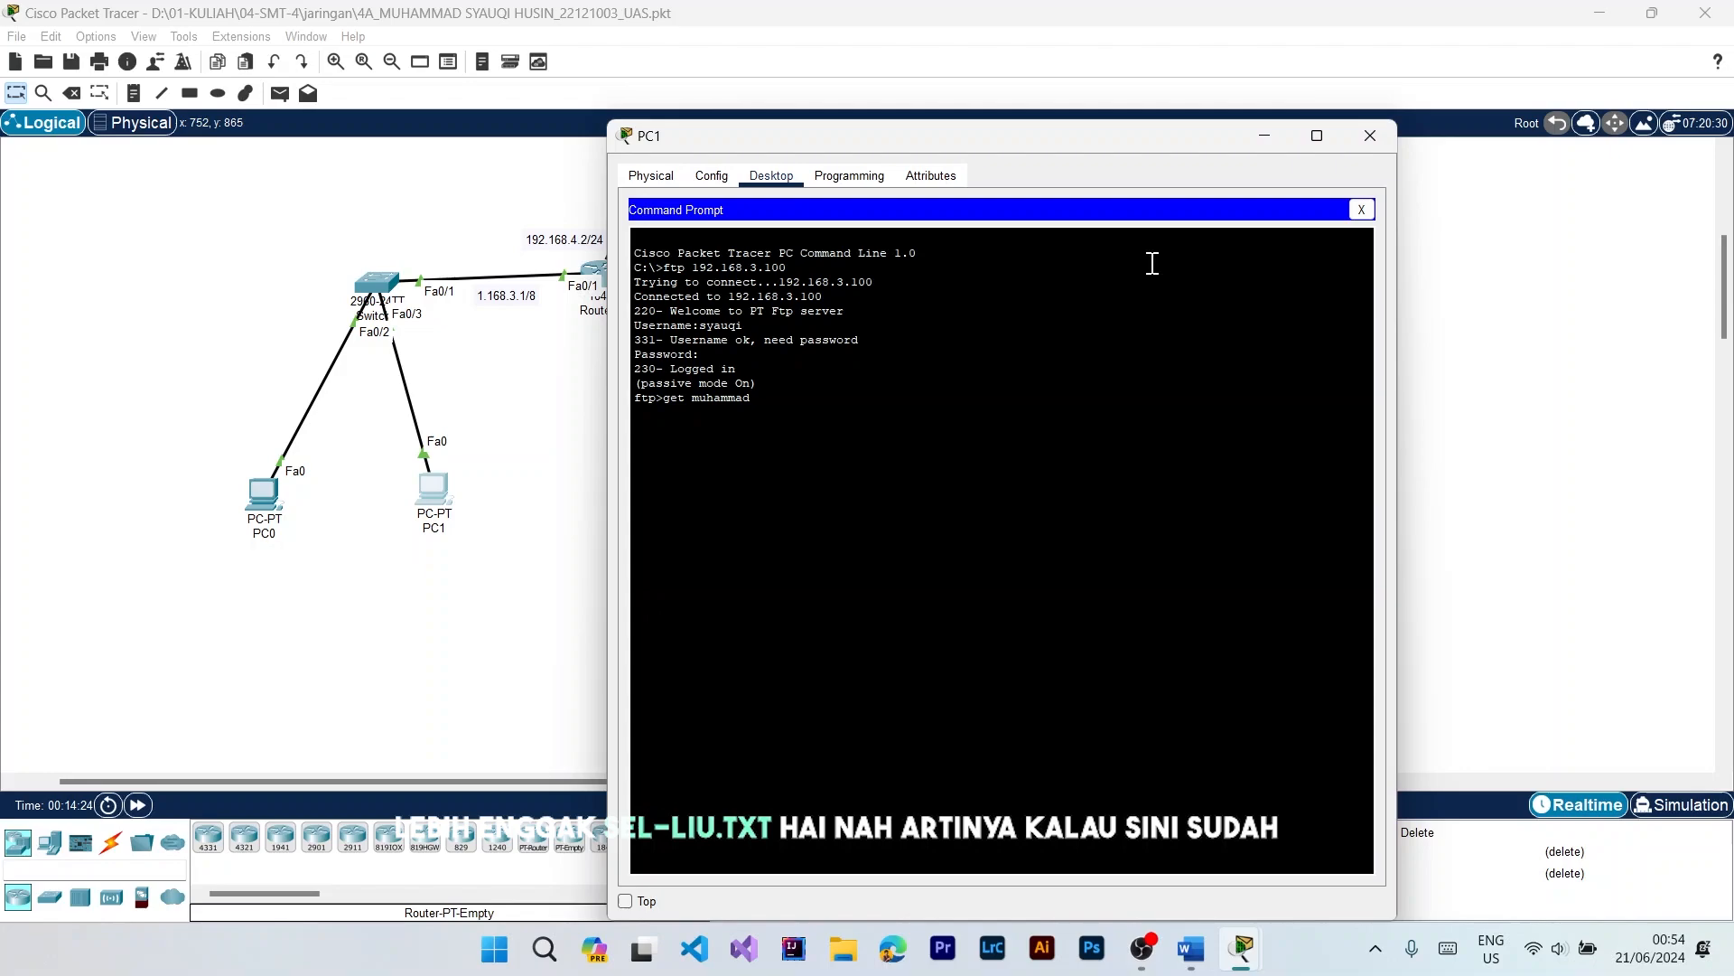
# Step: Download the .txt file uploaded from Laptop0 to PC1 with the get command
pyautogui.press('Return')
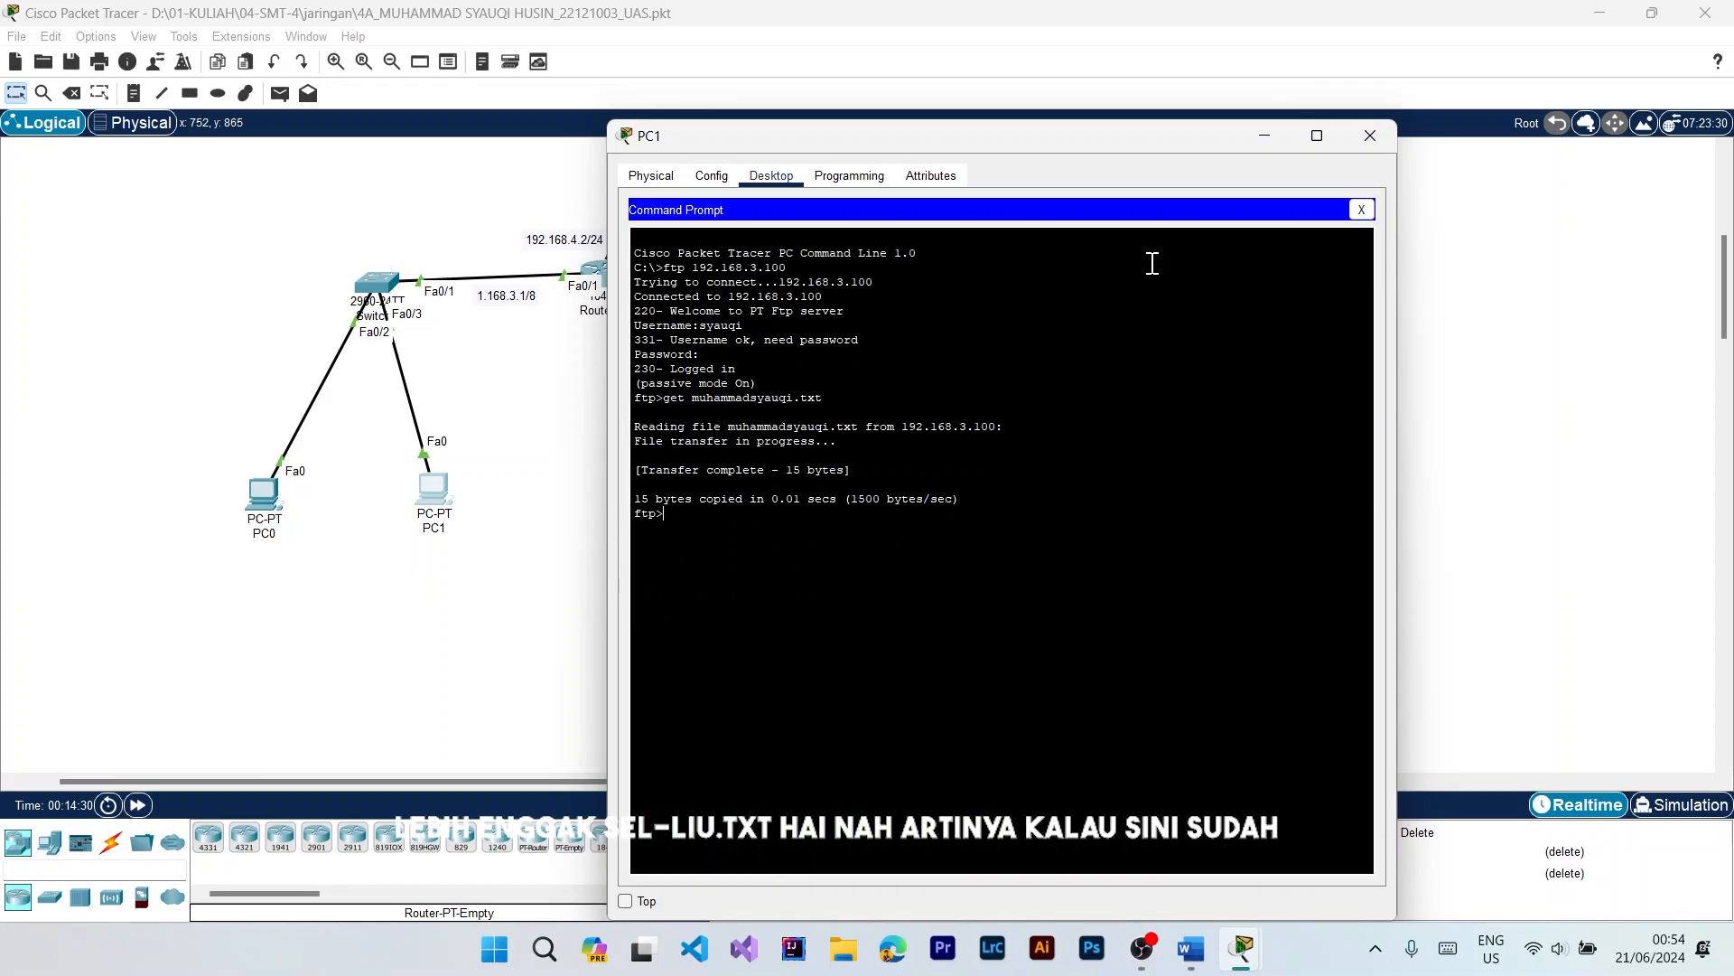
# Step: Leave PC1's command prompt and check its TFTP service file list for the downloaded .txt file
pyautogui.click(715, 179)
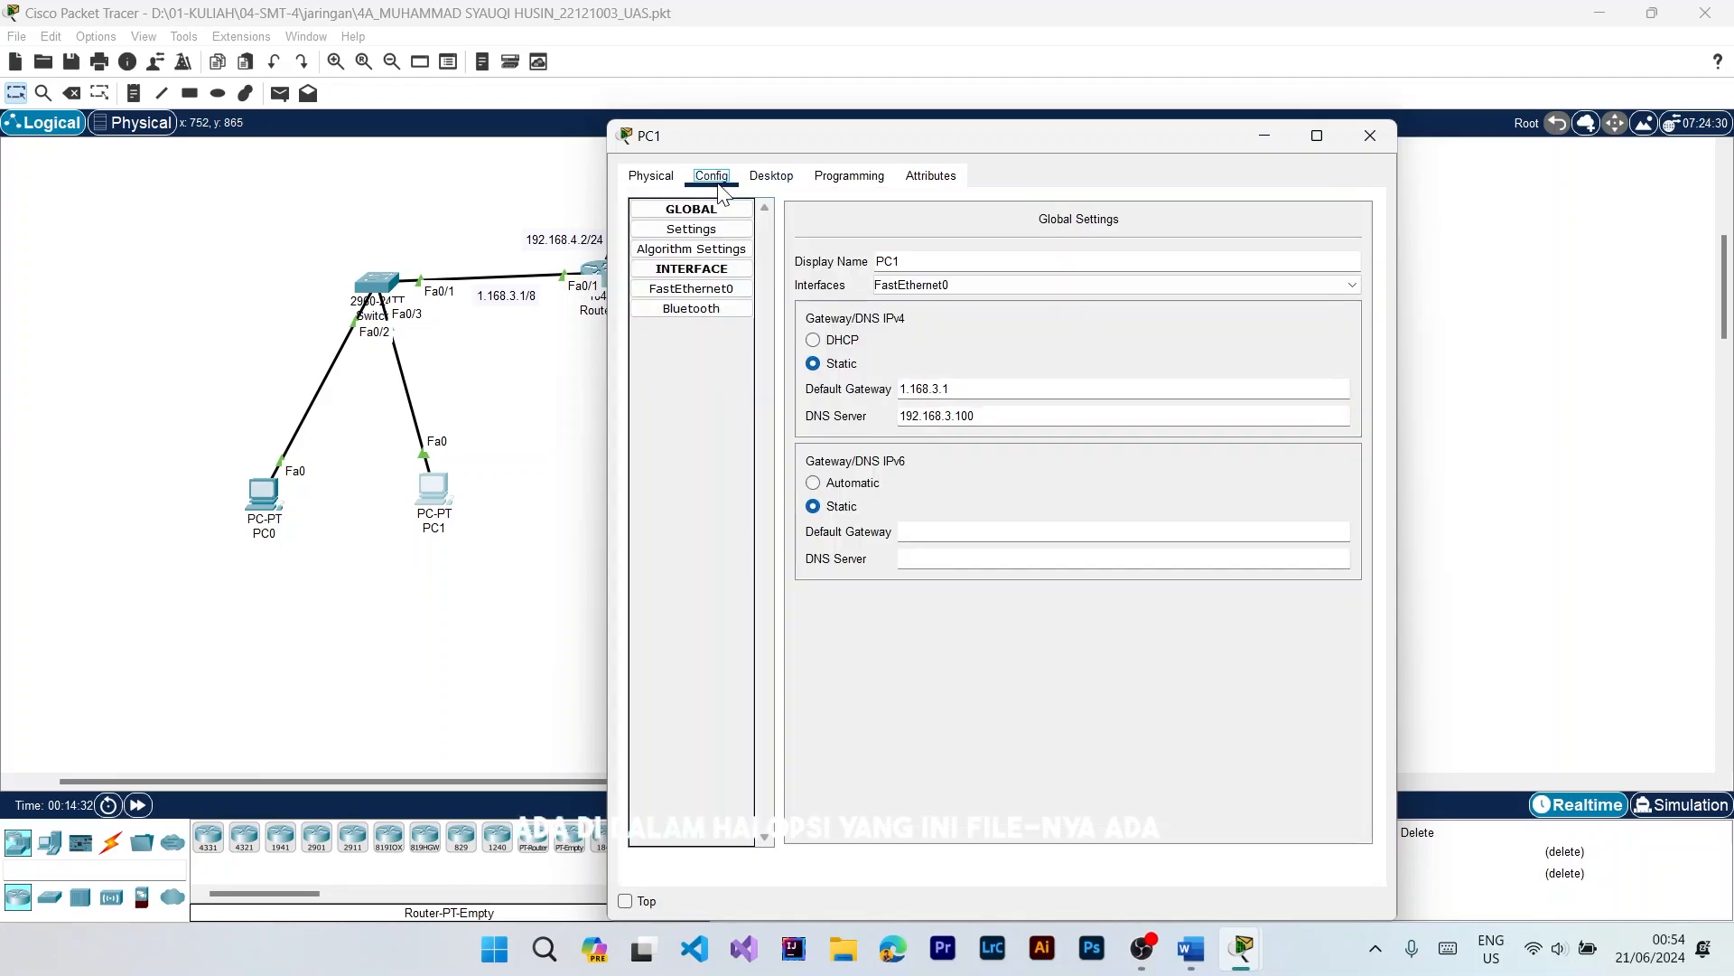
pyautogui.click(849, 177)
pyautogui.click(768, 180)
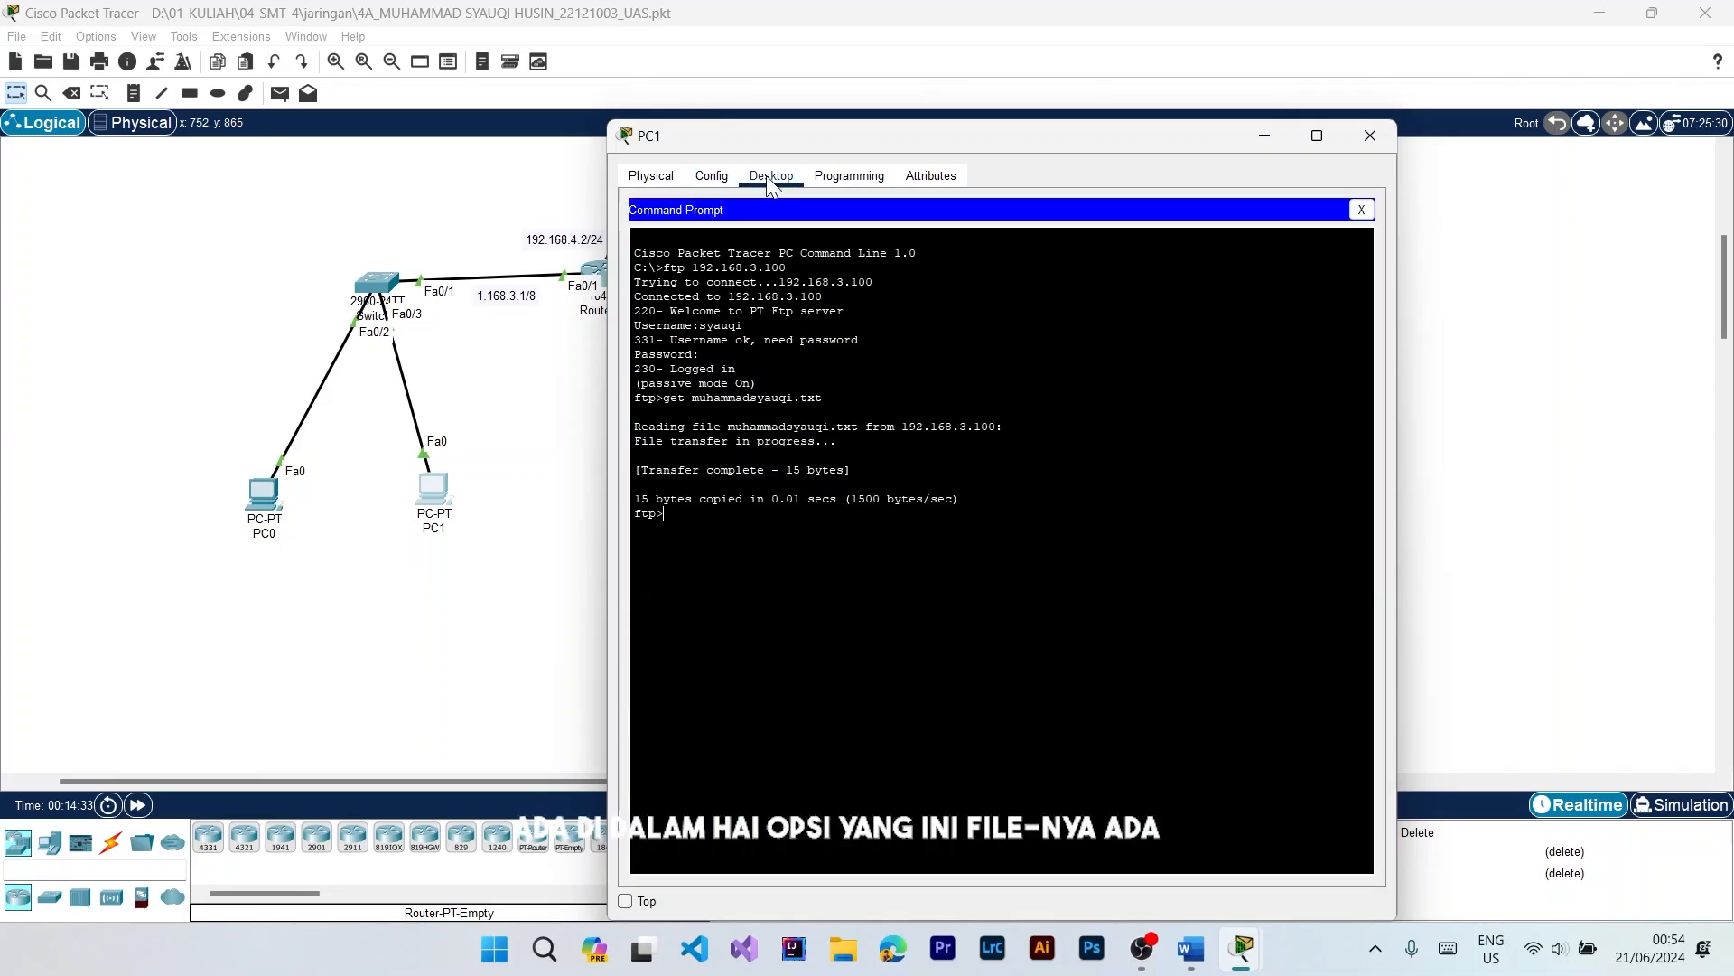
pyautogui.click(1361, 210)
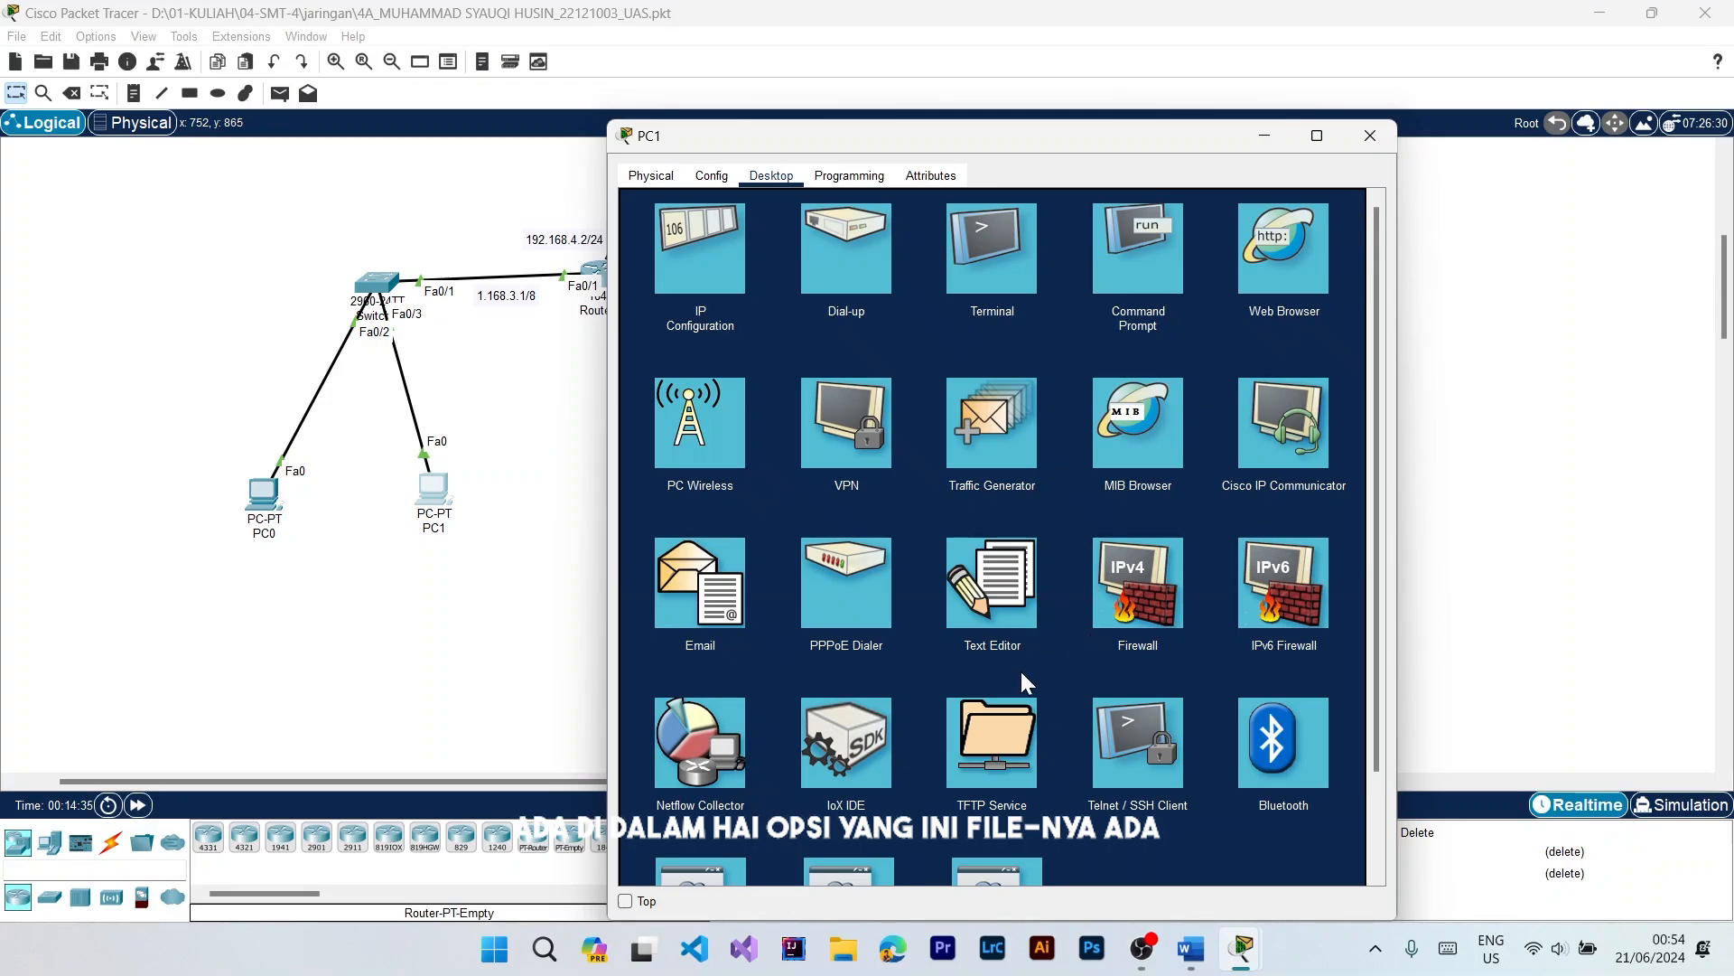
pyautogui.click(988, 730)
pyautogui.click(757, 261)
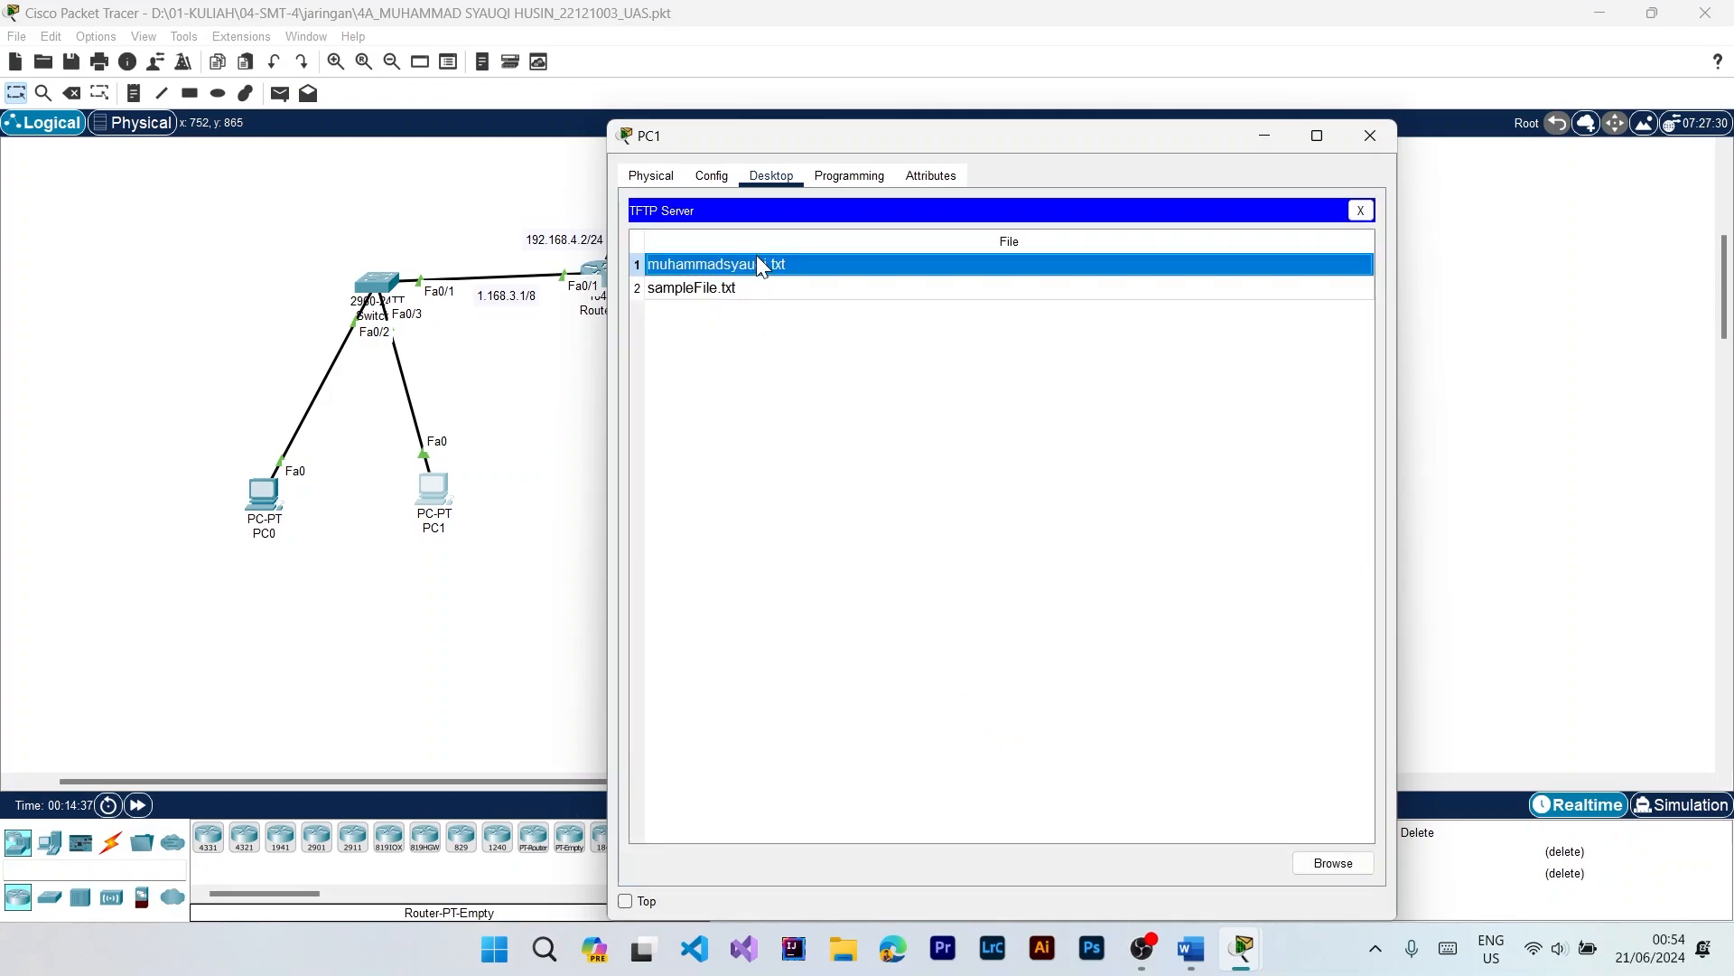
pyautogui.click(1362, 210)
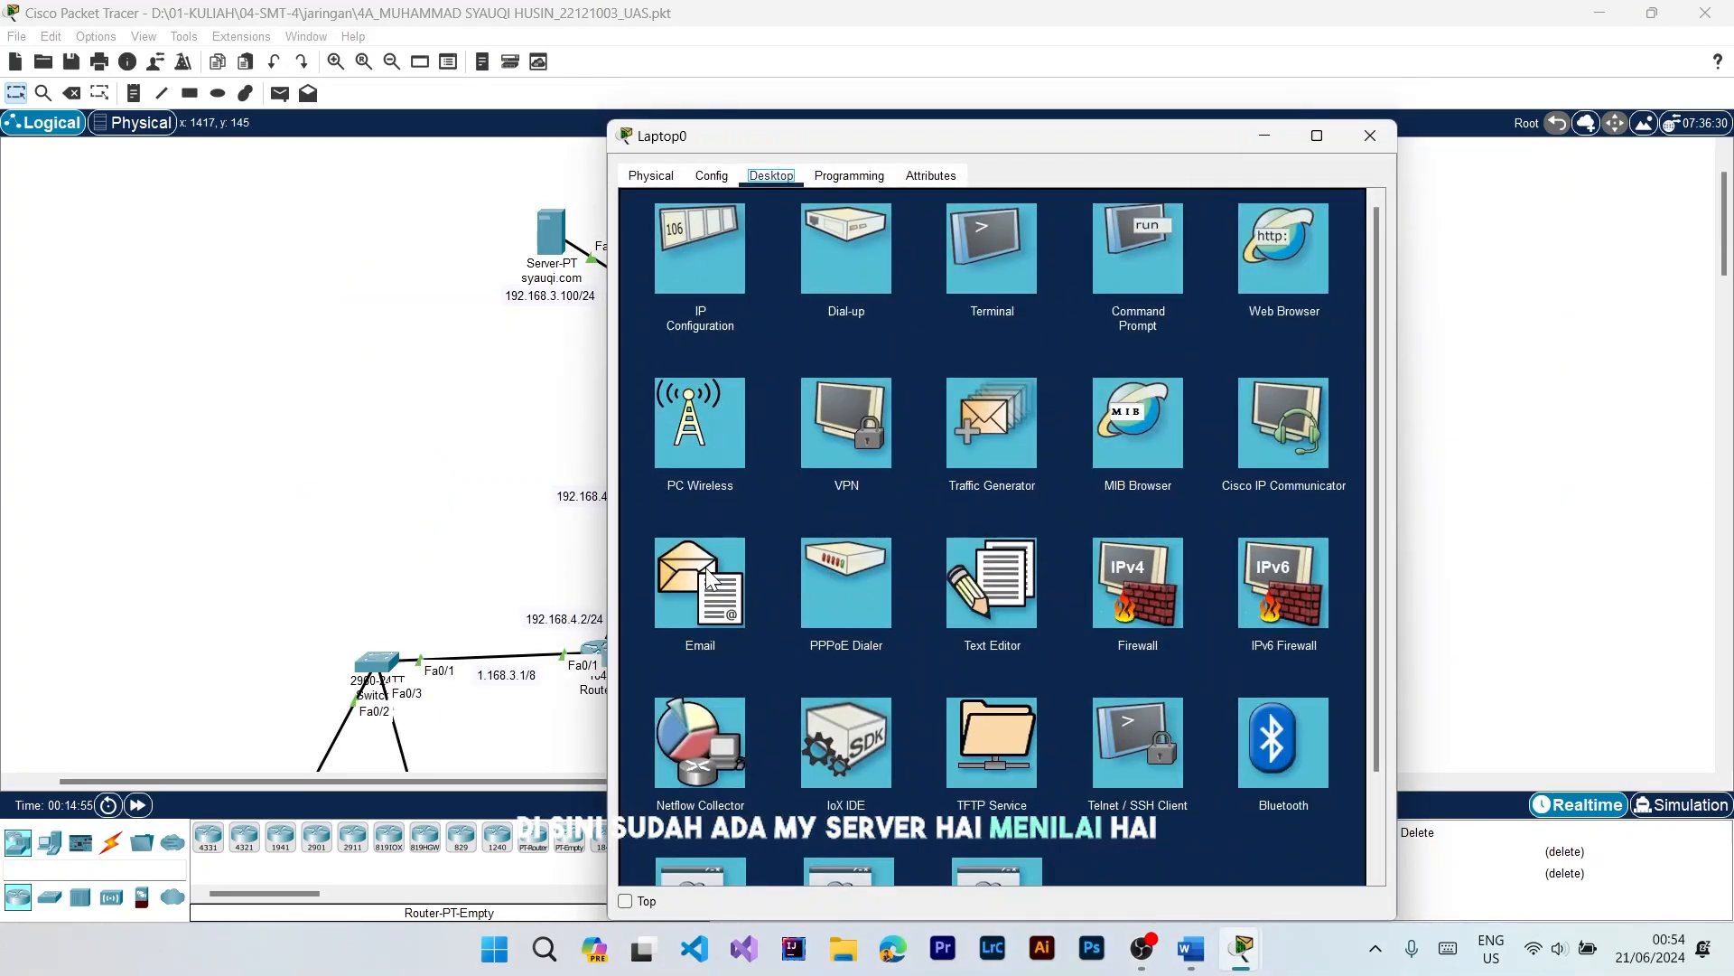
# Step: Read the received reply in Laptop0's email application, and close Laptop0's window
pyautogui.click(709, 578)
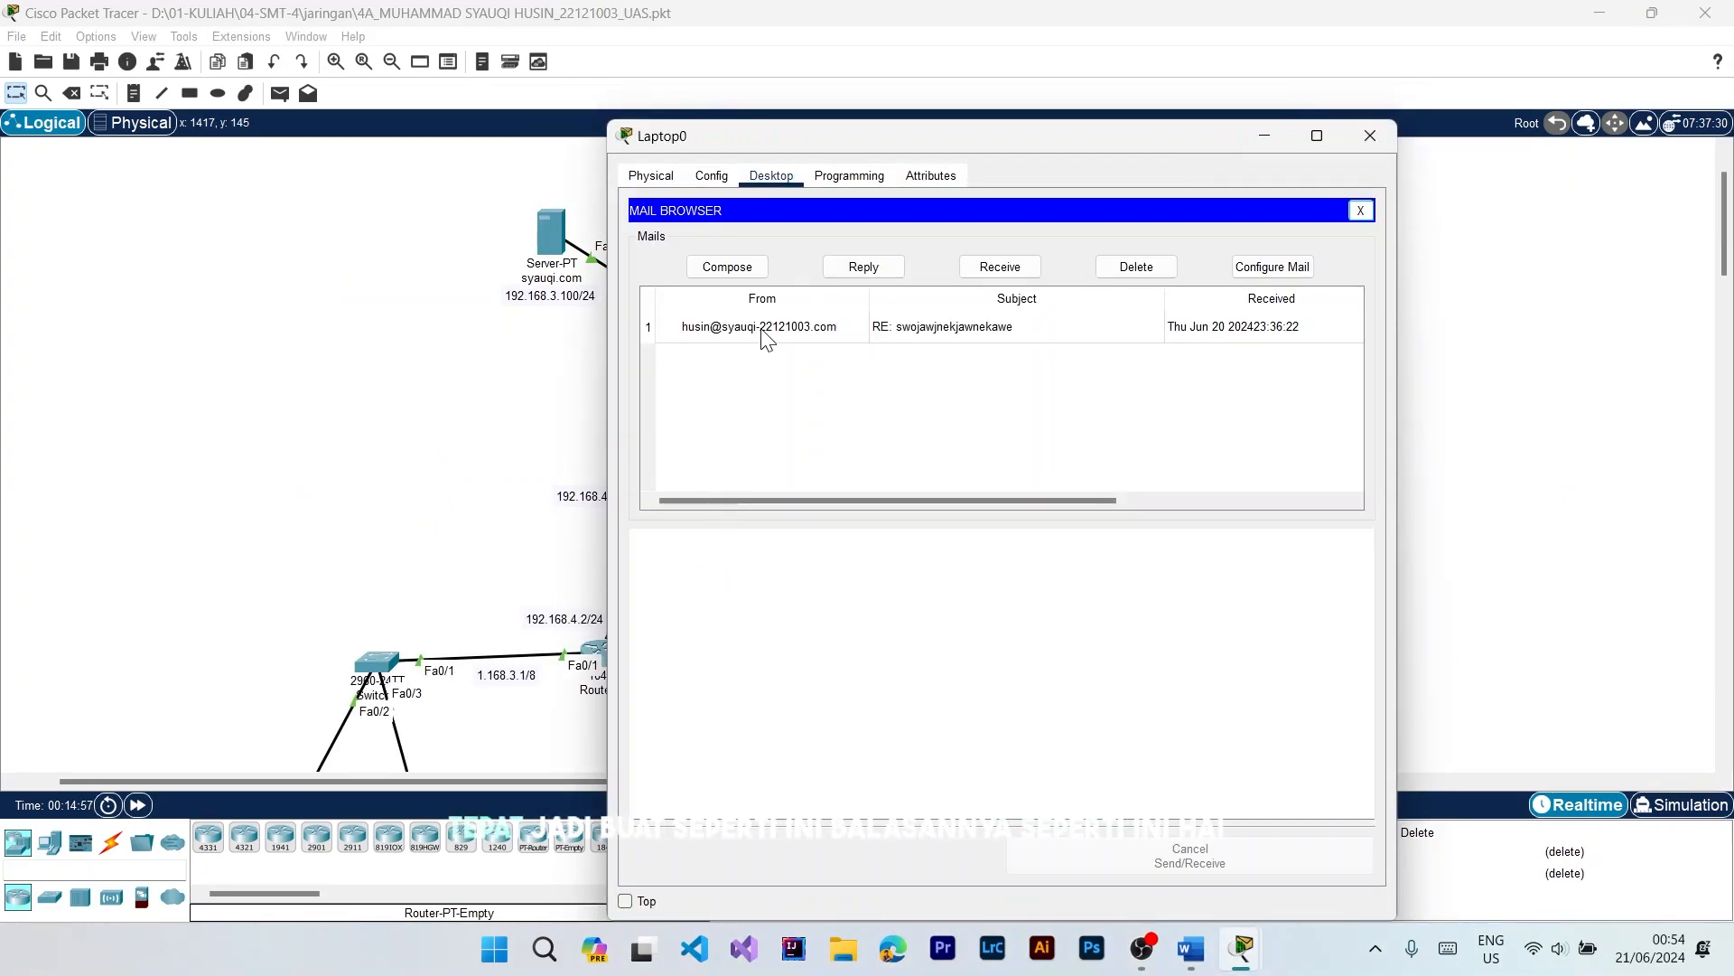
pyautogui.click(921, 327)
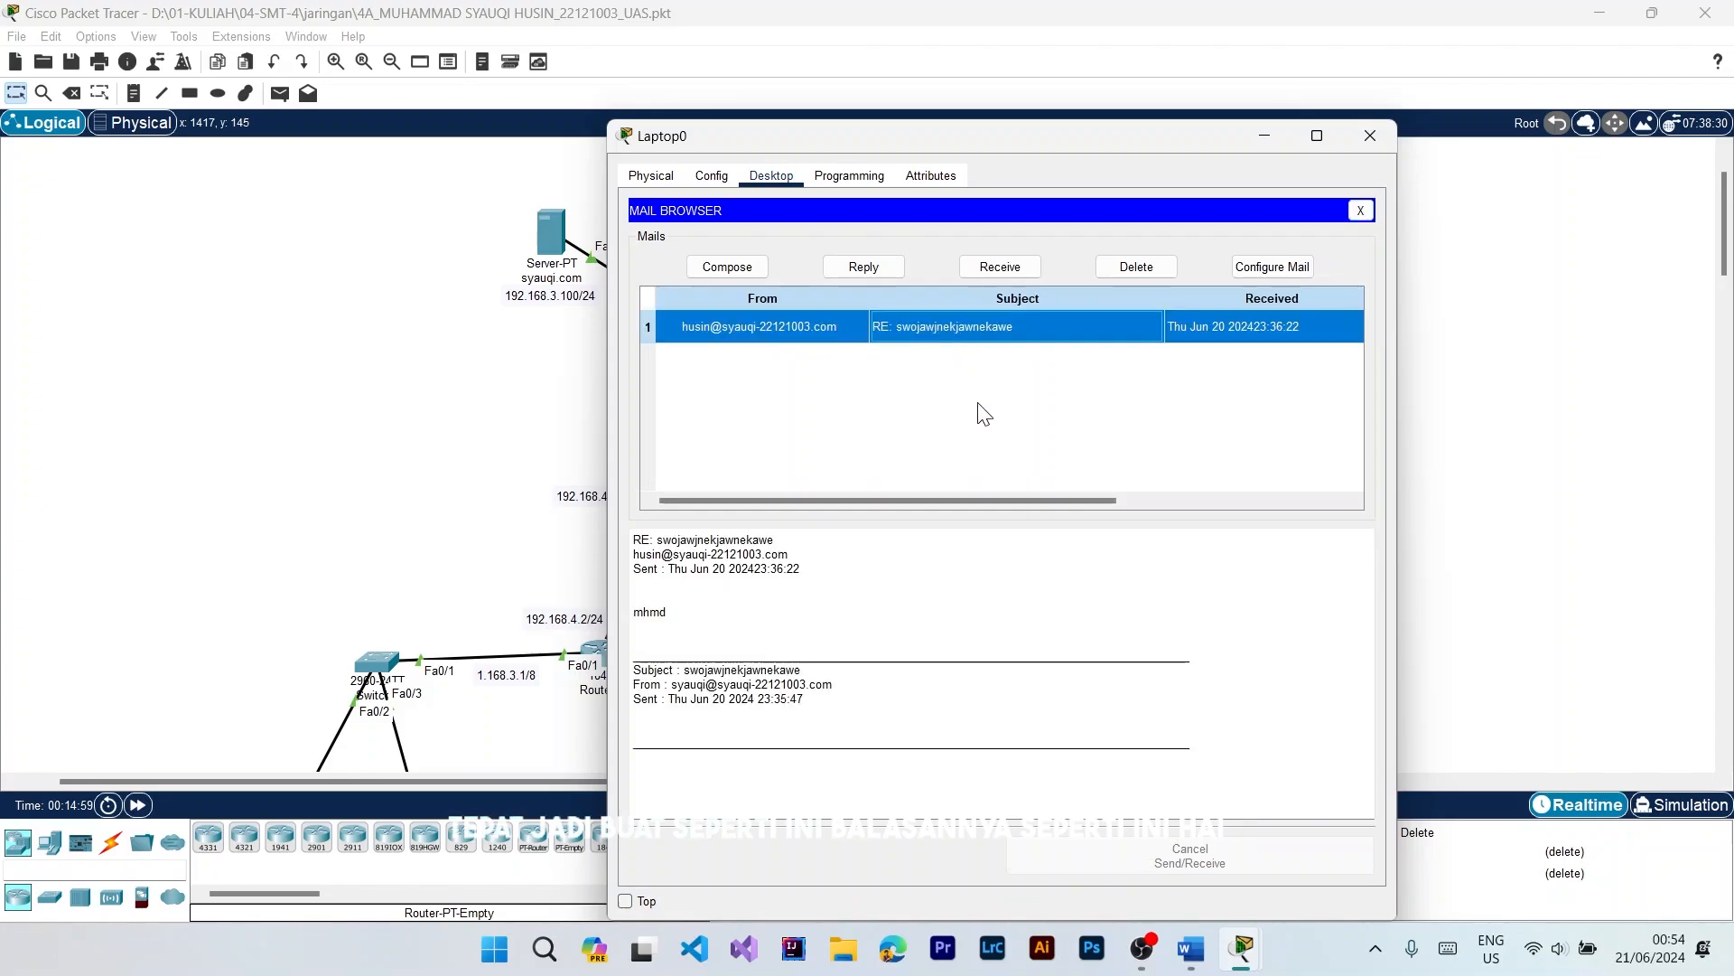
pyautogui.click(1360, 209)
pyautogui.click(1370, 135)
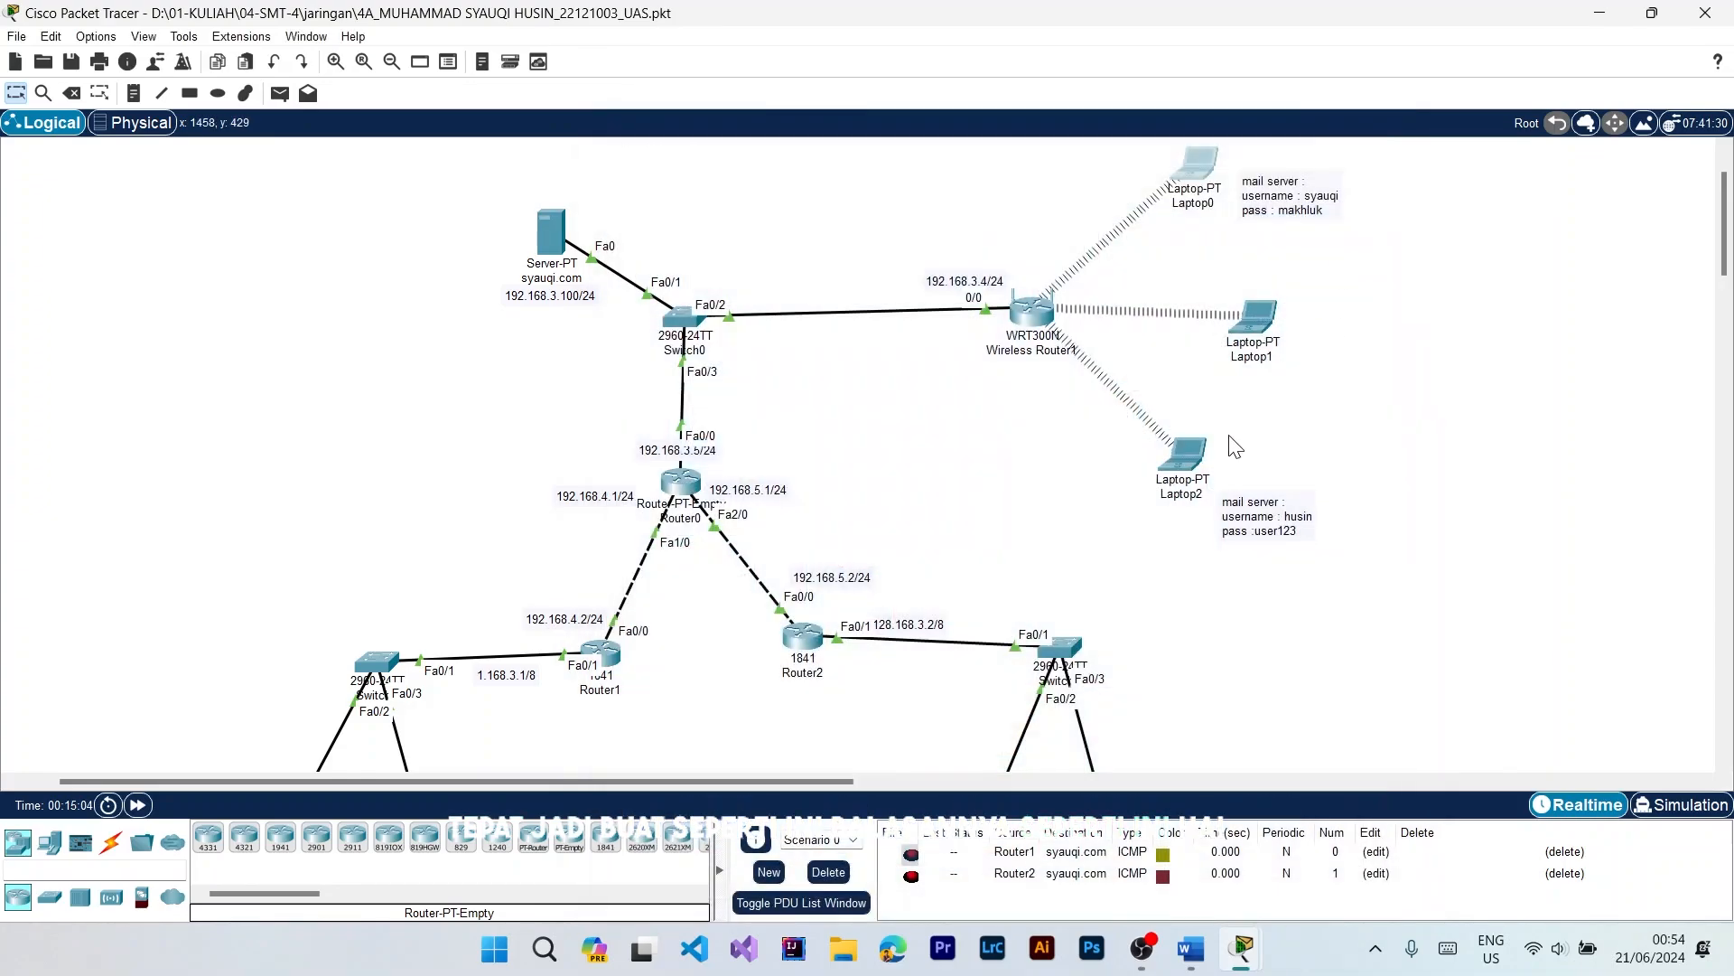
# Step: Open Laptop2's email application and review its mail account configuration
pyautogui.click(1183, 453)
pyautogui.click(770, 174)
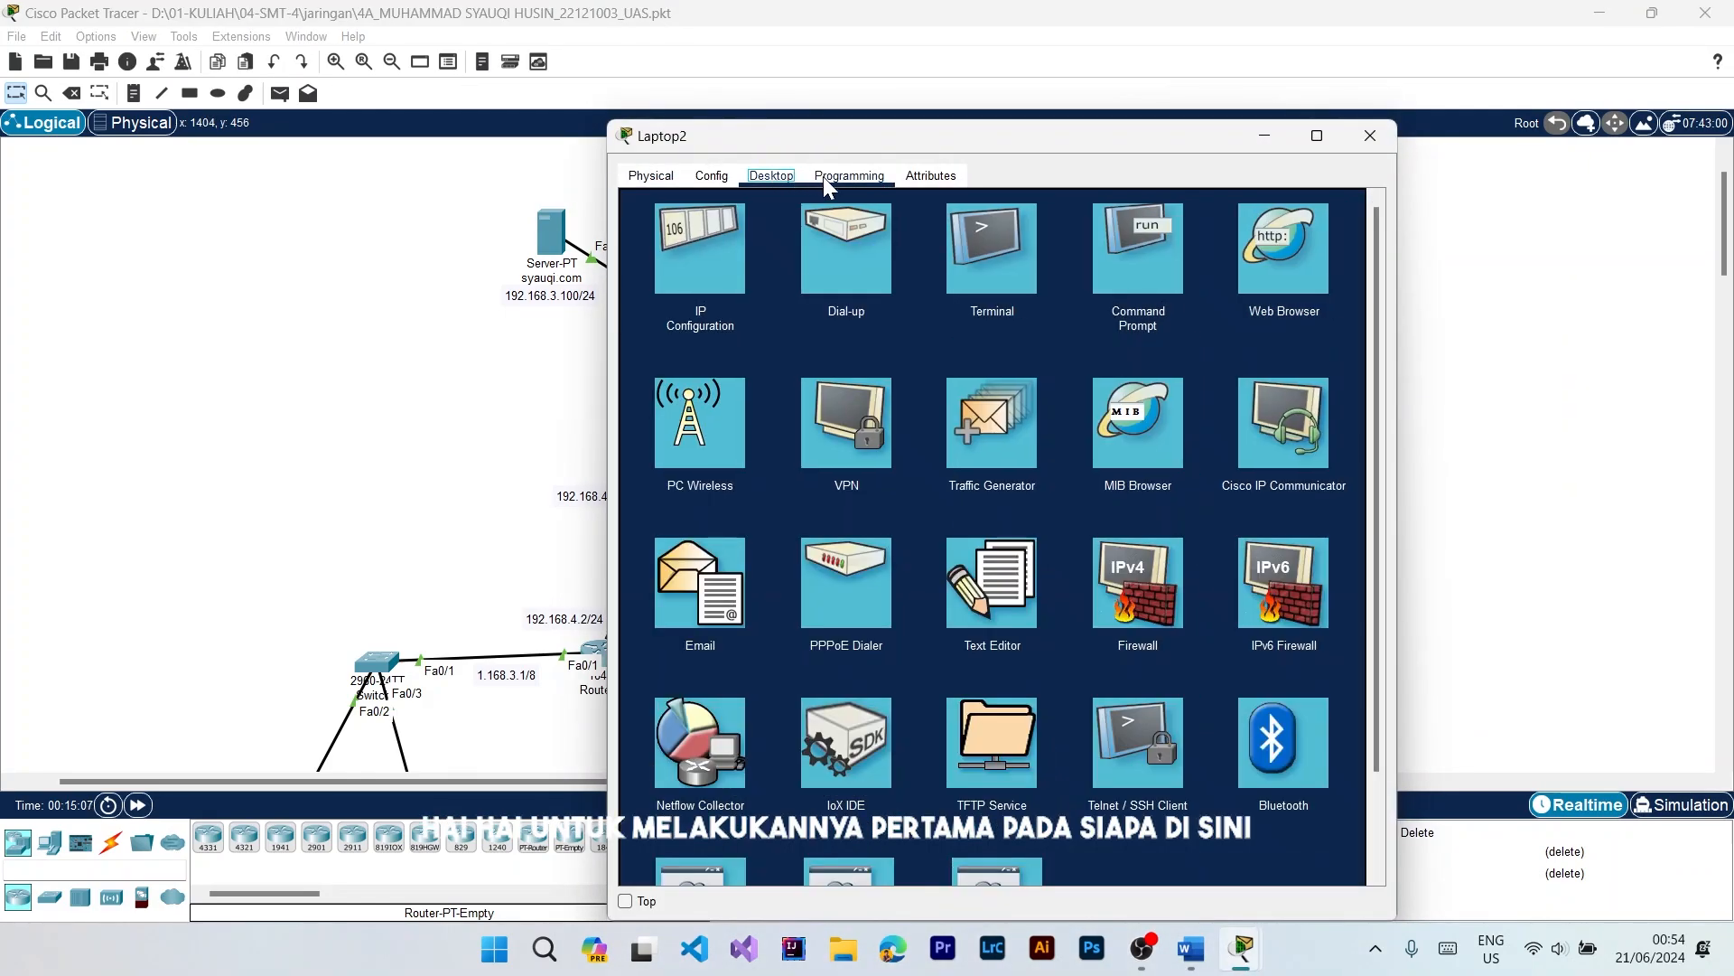
pyautogui.click(688, 569)
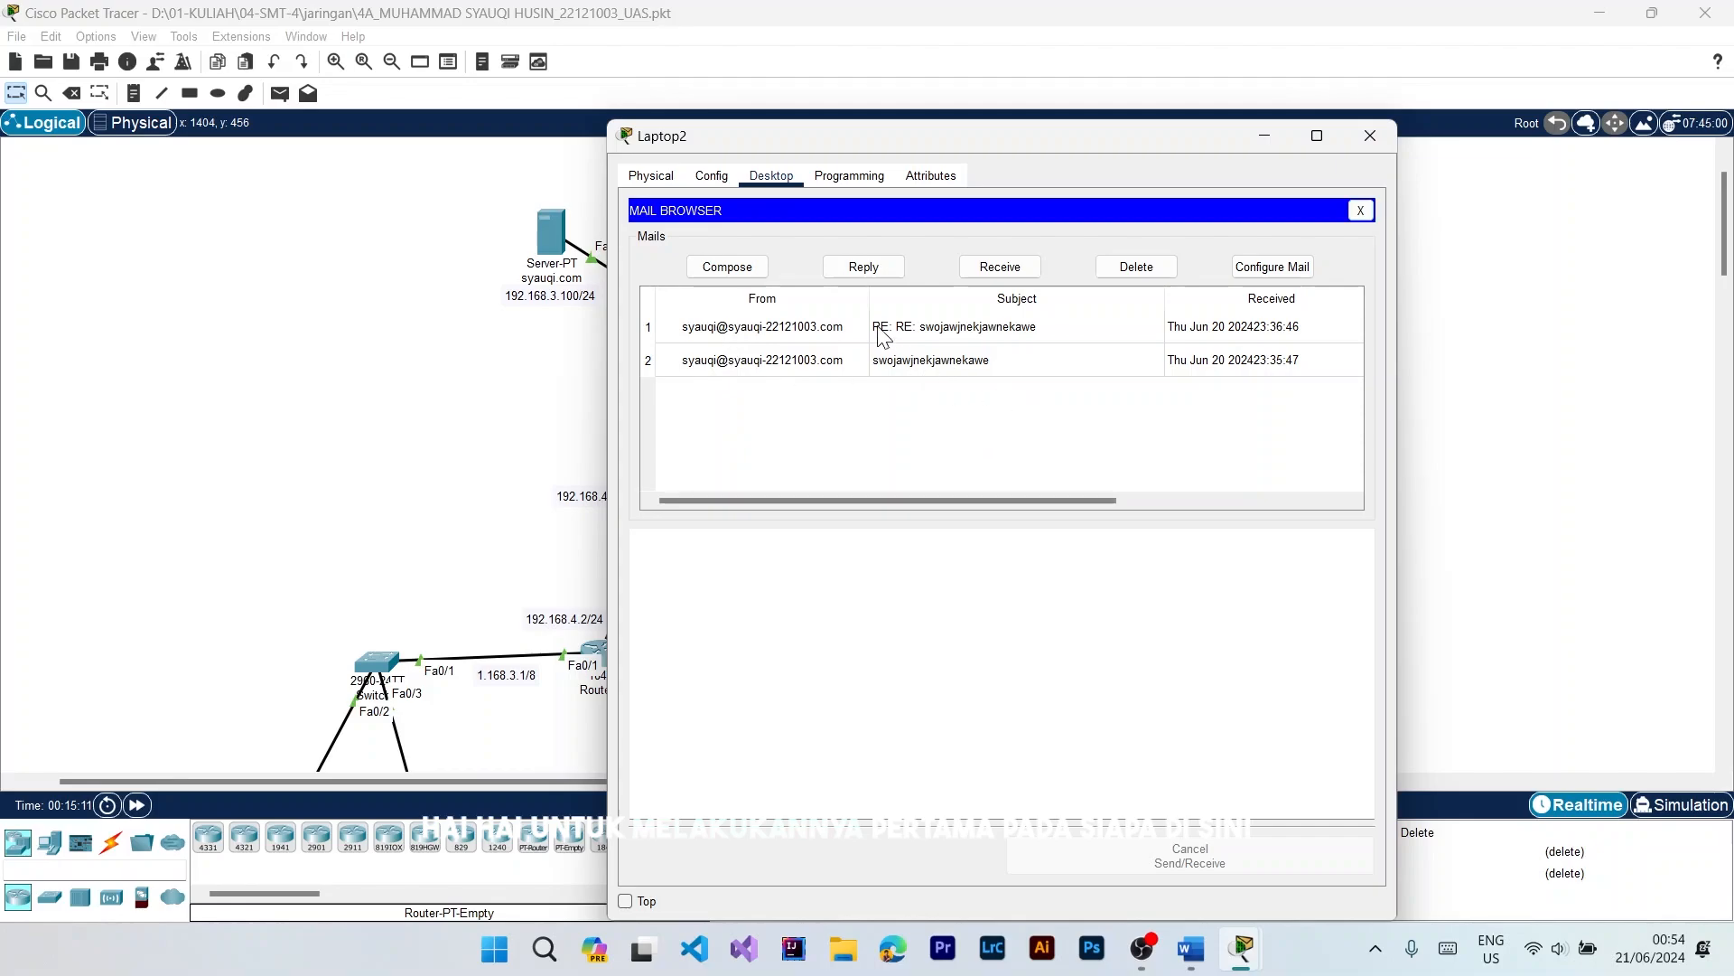
pyautogui.click(728, 270)
pyautogui.click(1358, 211)
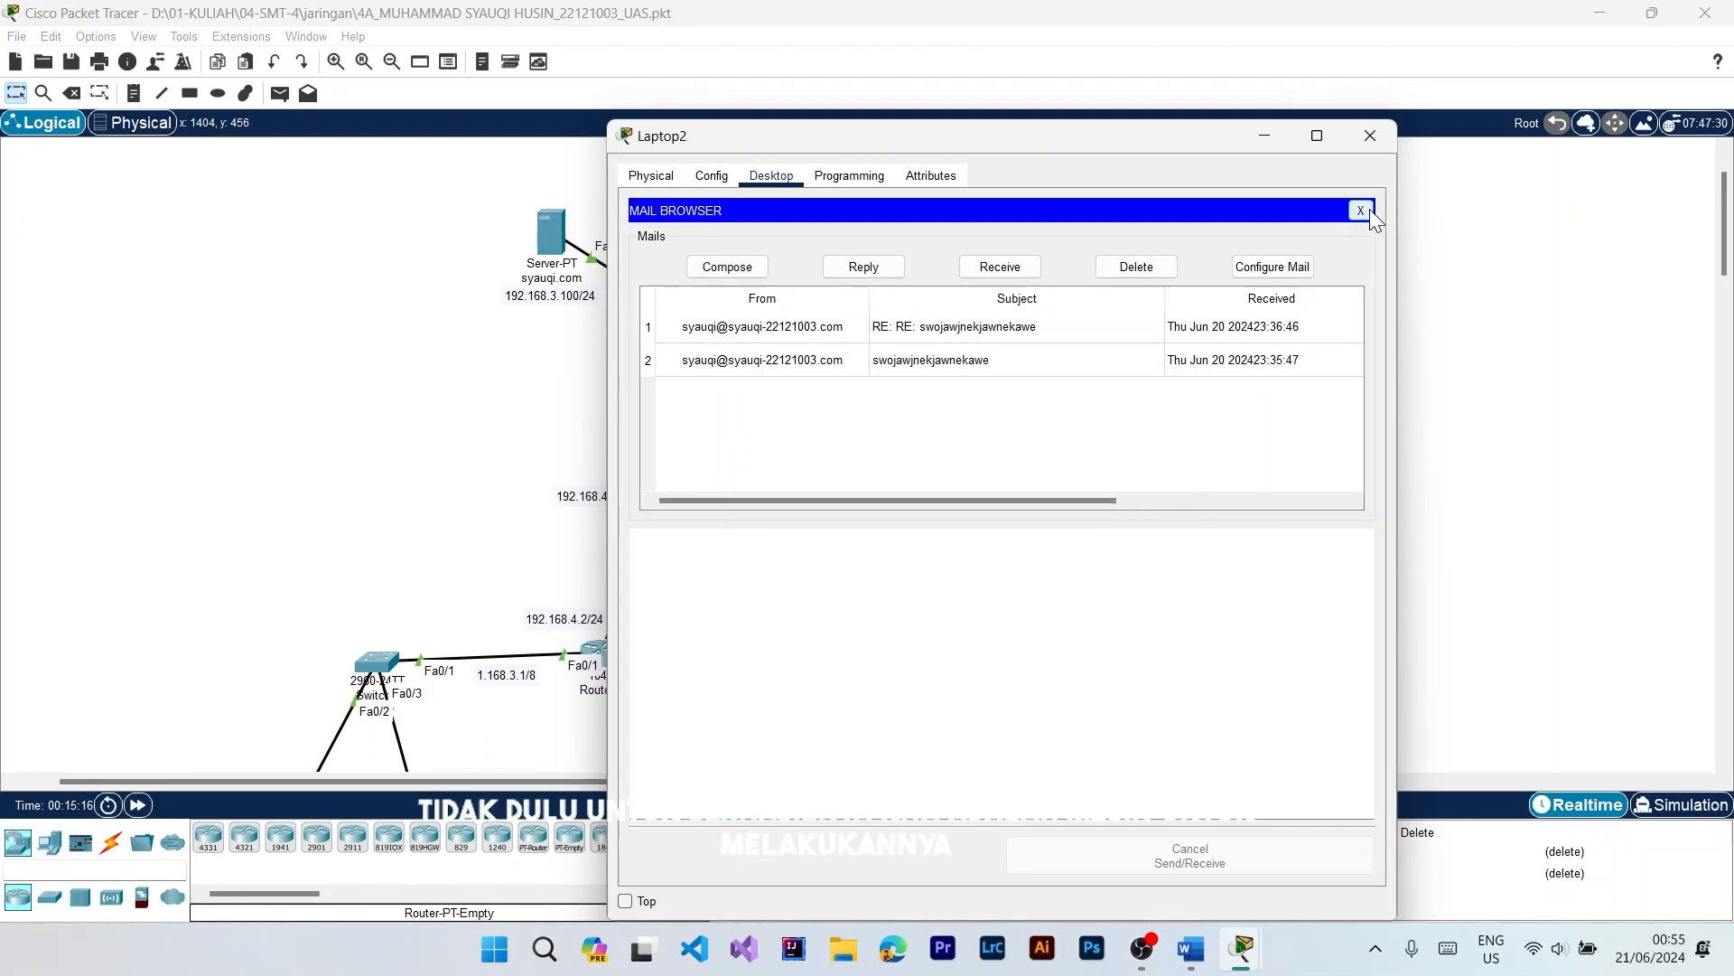
pyautogui.click(1303, 265)
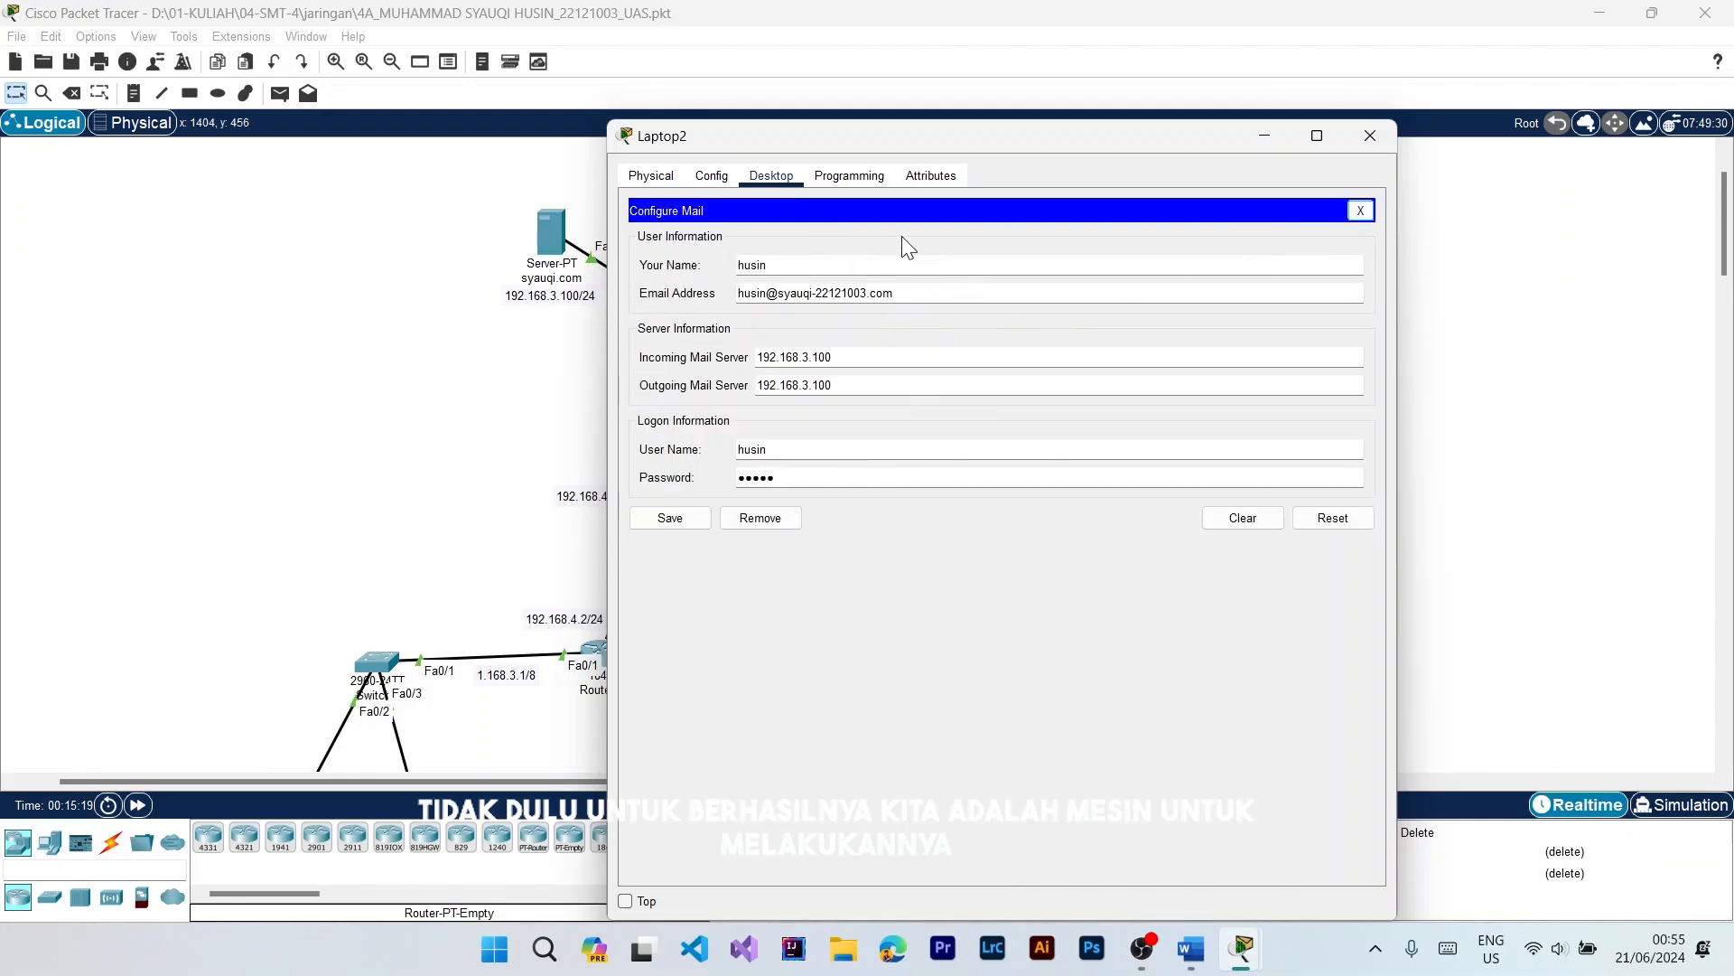
pyautogui.click(1361, 210)
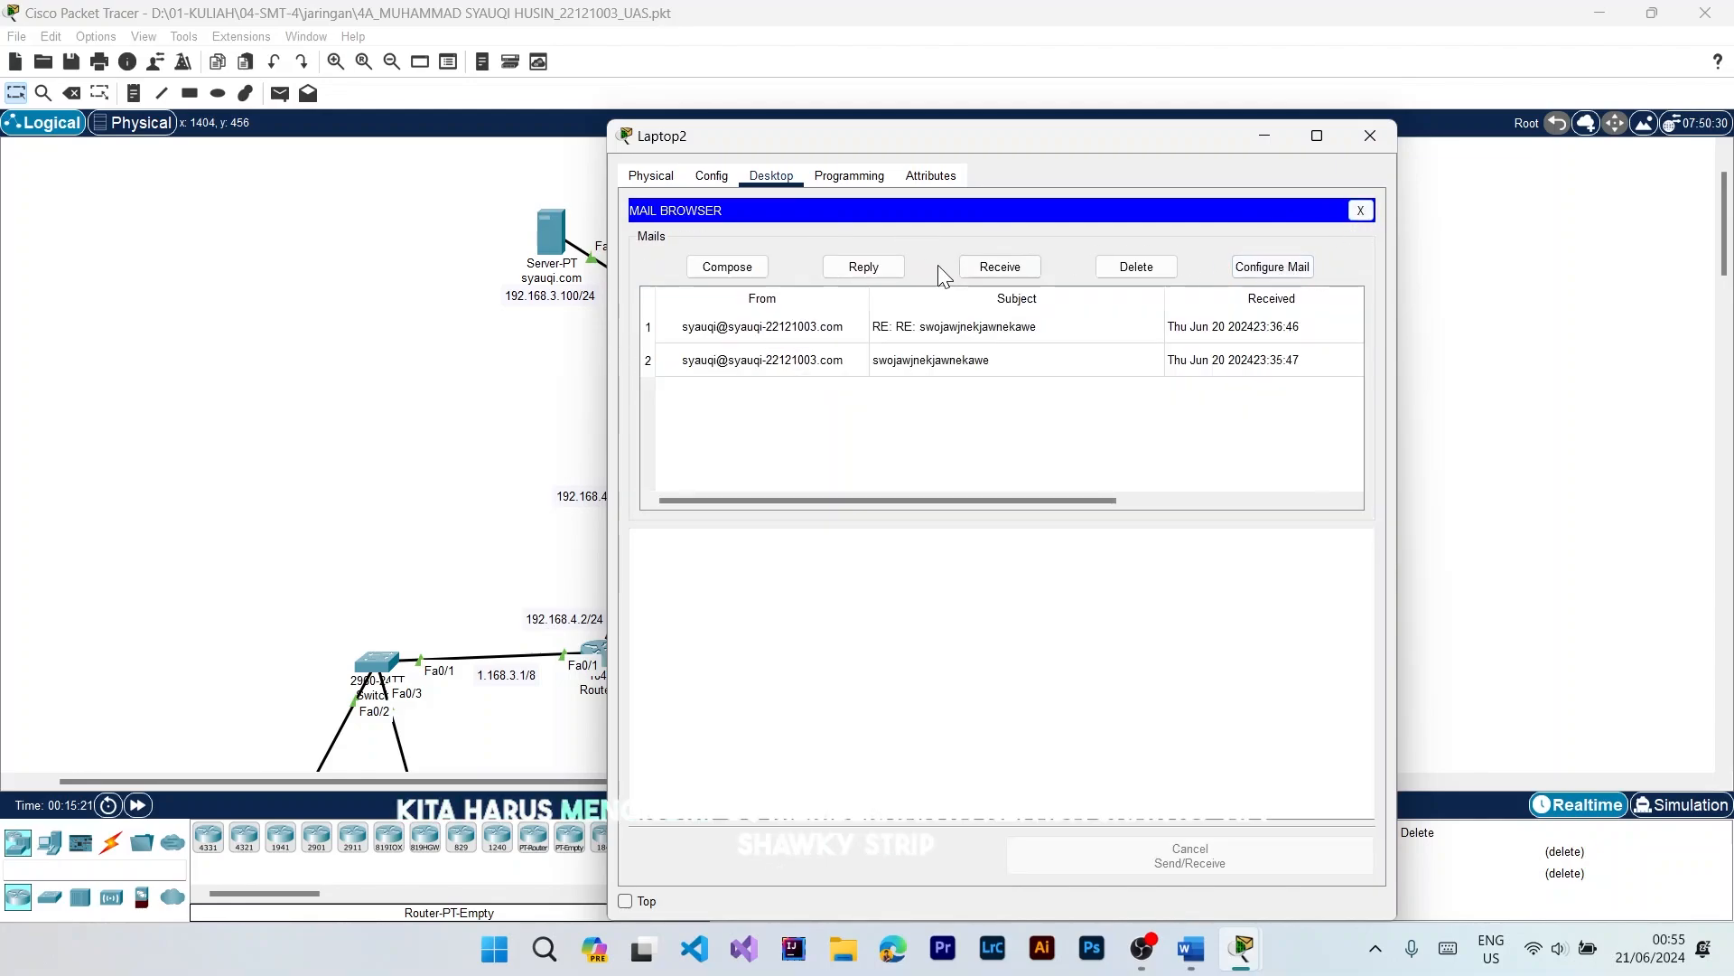
# Step: Compose a new mail on Laptop2 and fill in the recipient's e-mail address
pyautogui.click(757, 269)
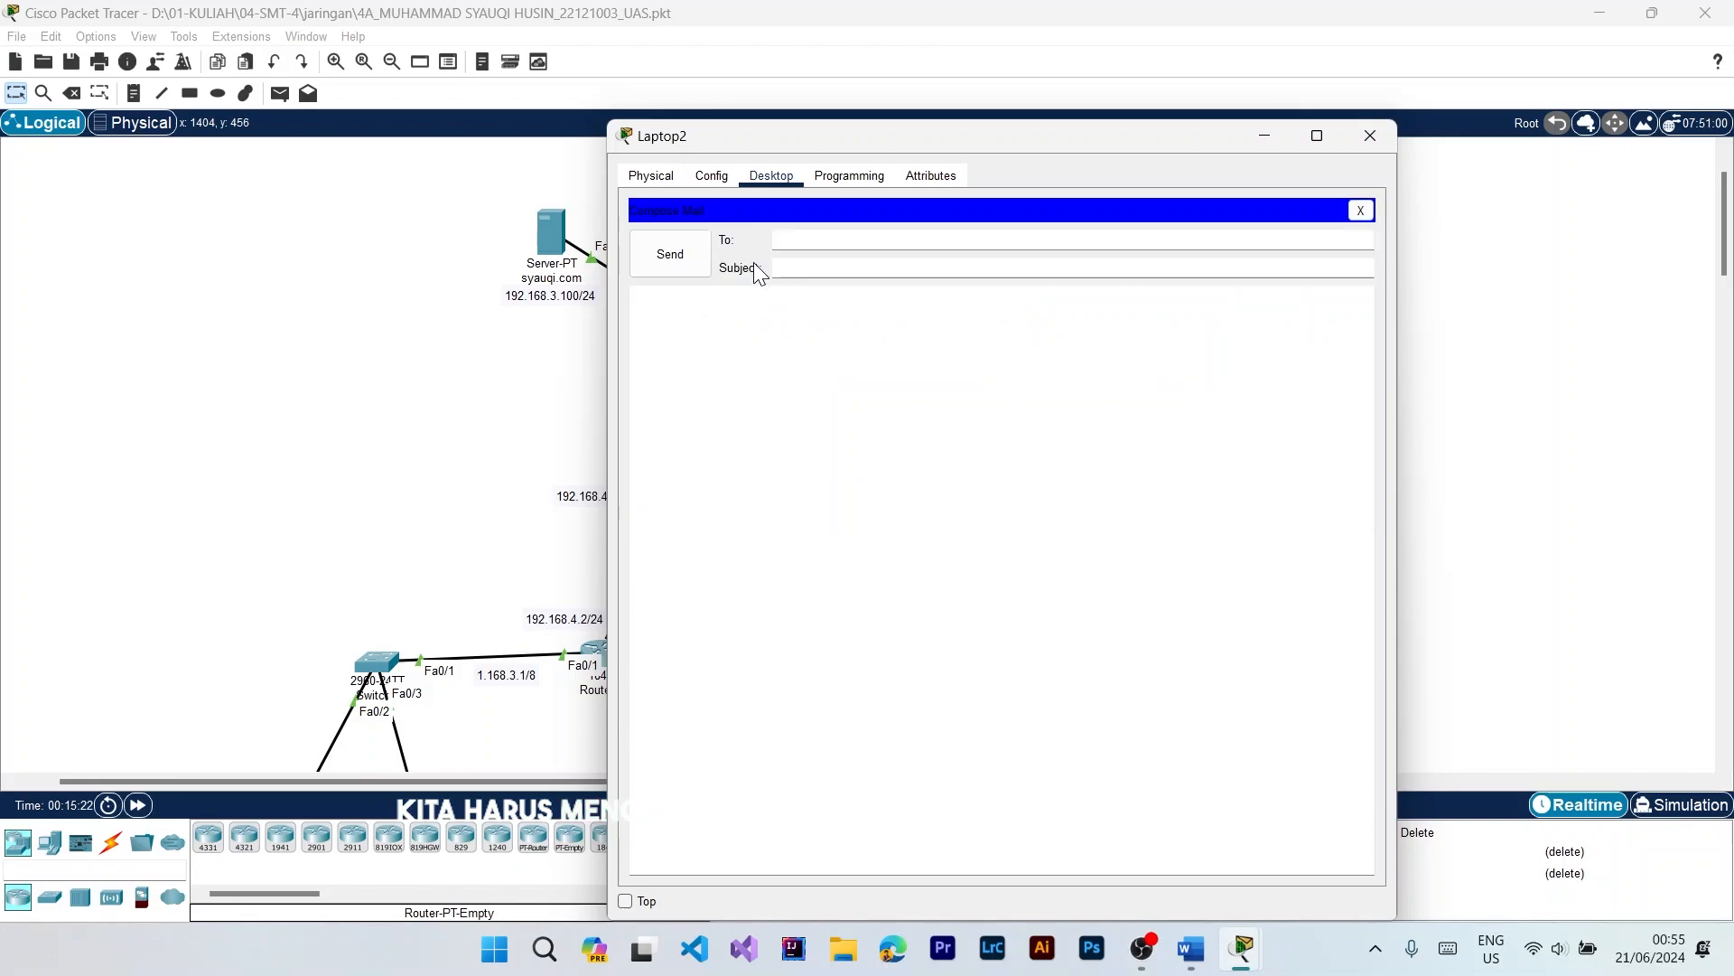
pyautogui.click(806, 246)
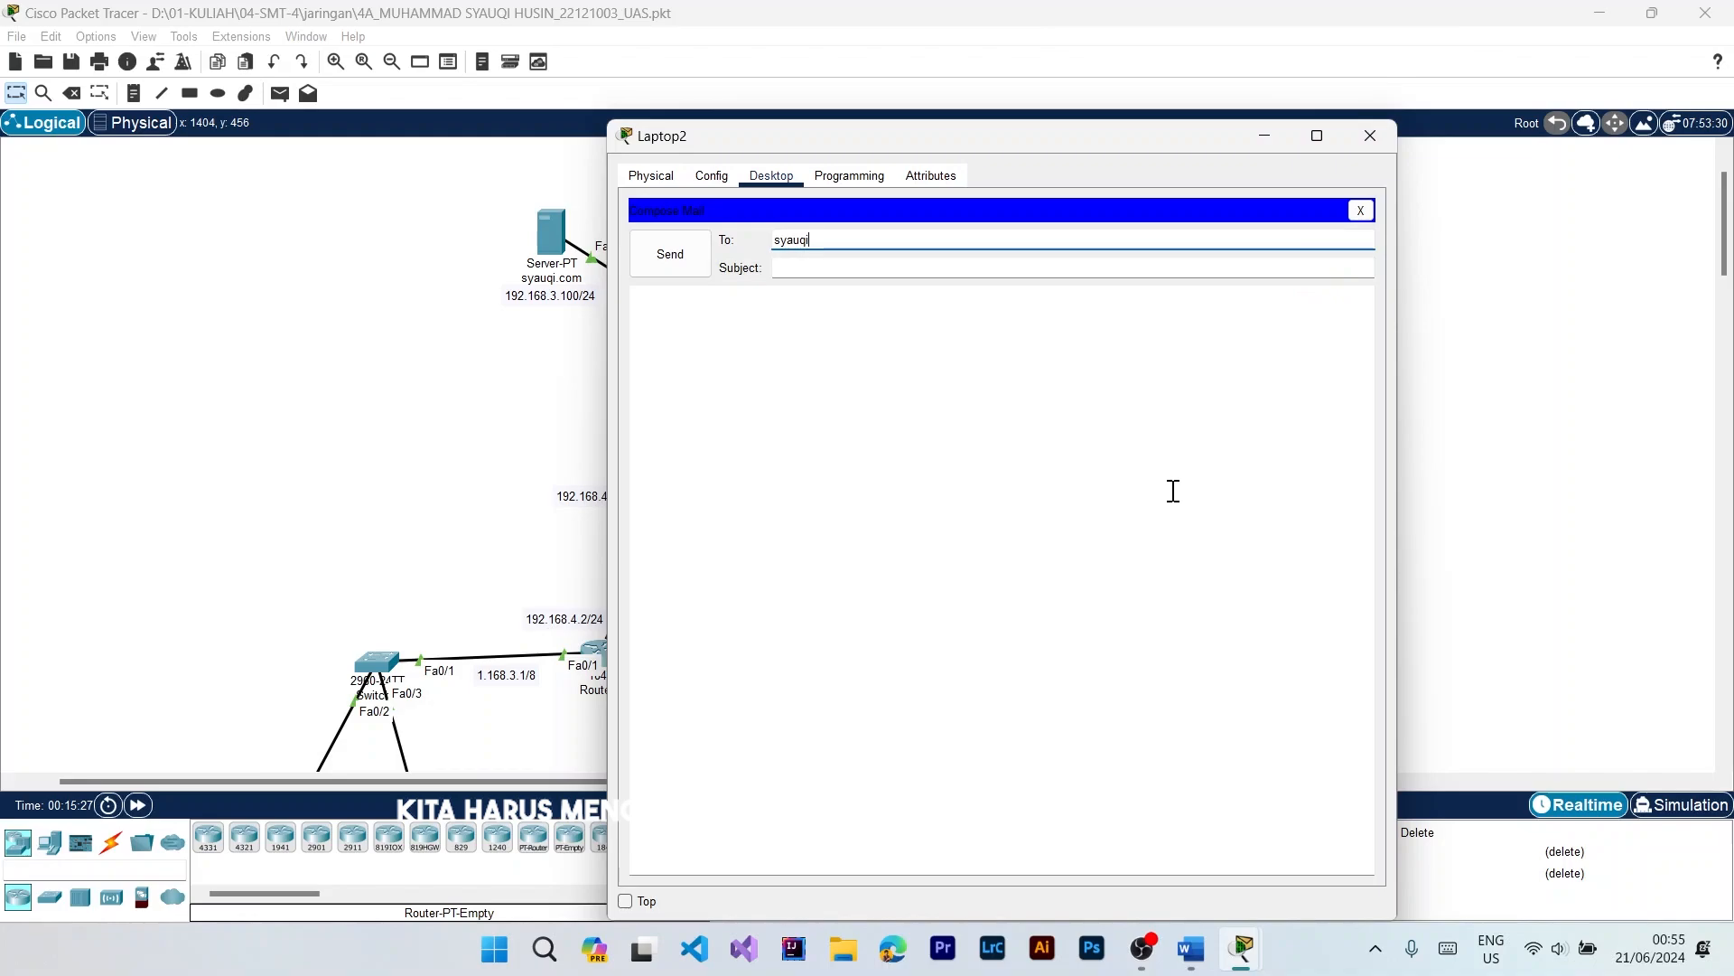
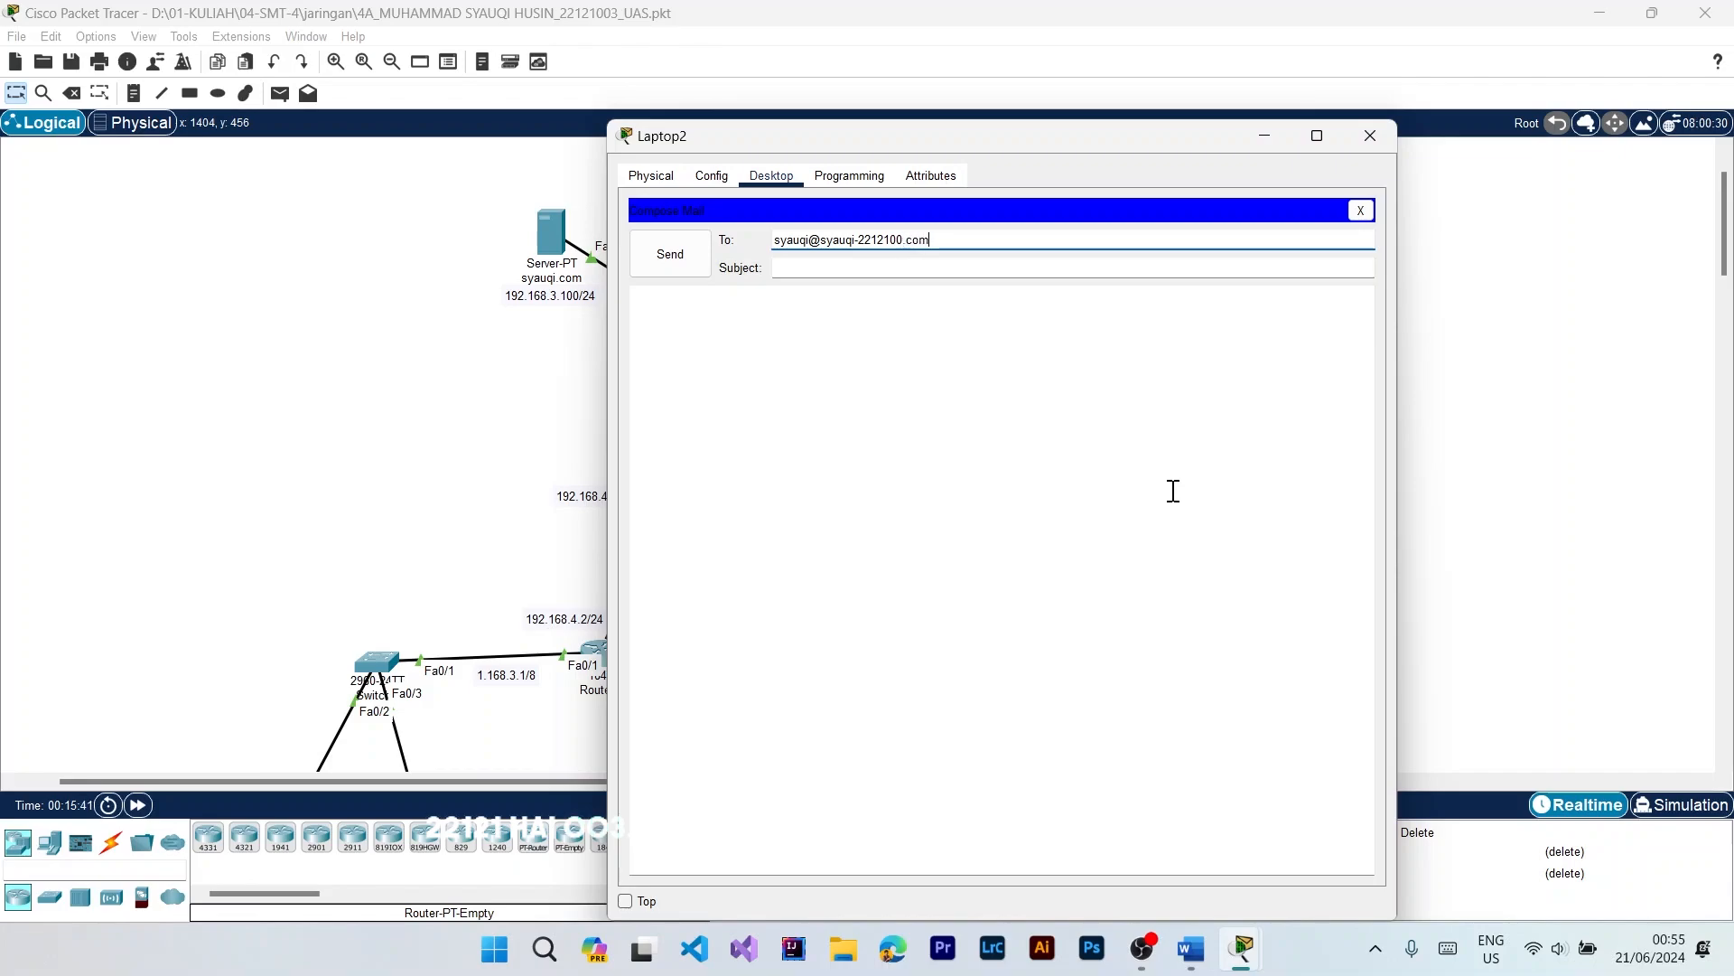
# Step: Set the mail's subject to "ini uas yadika", send it, and close Laptop2's window
pyautogui.click(1117, 275)
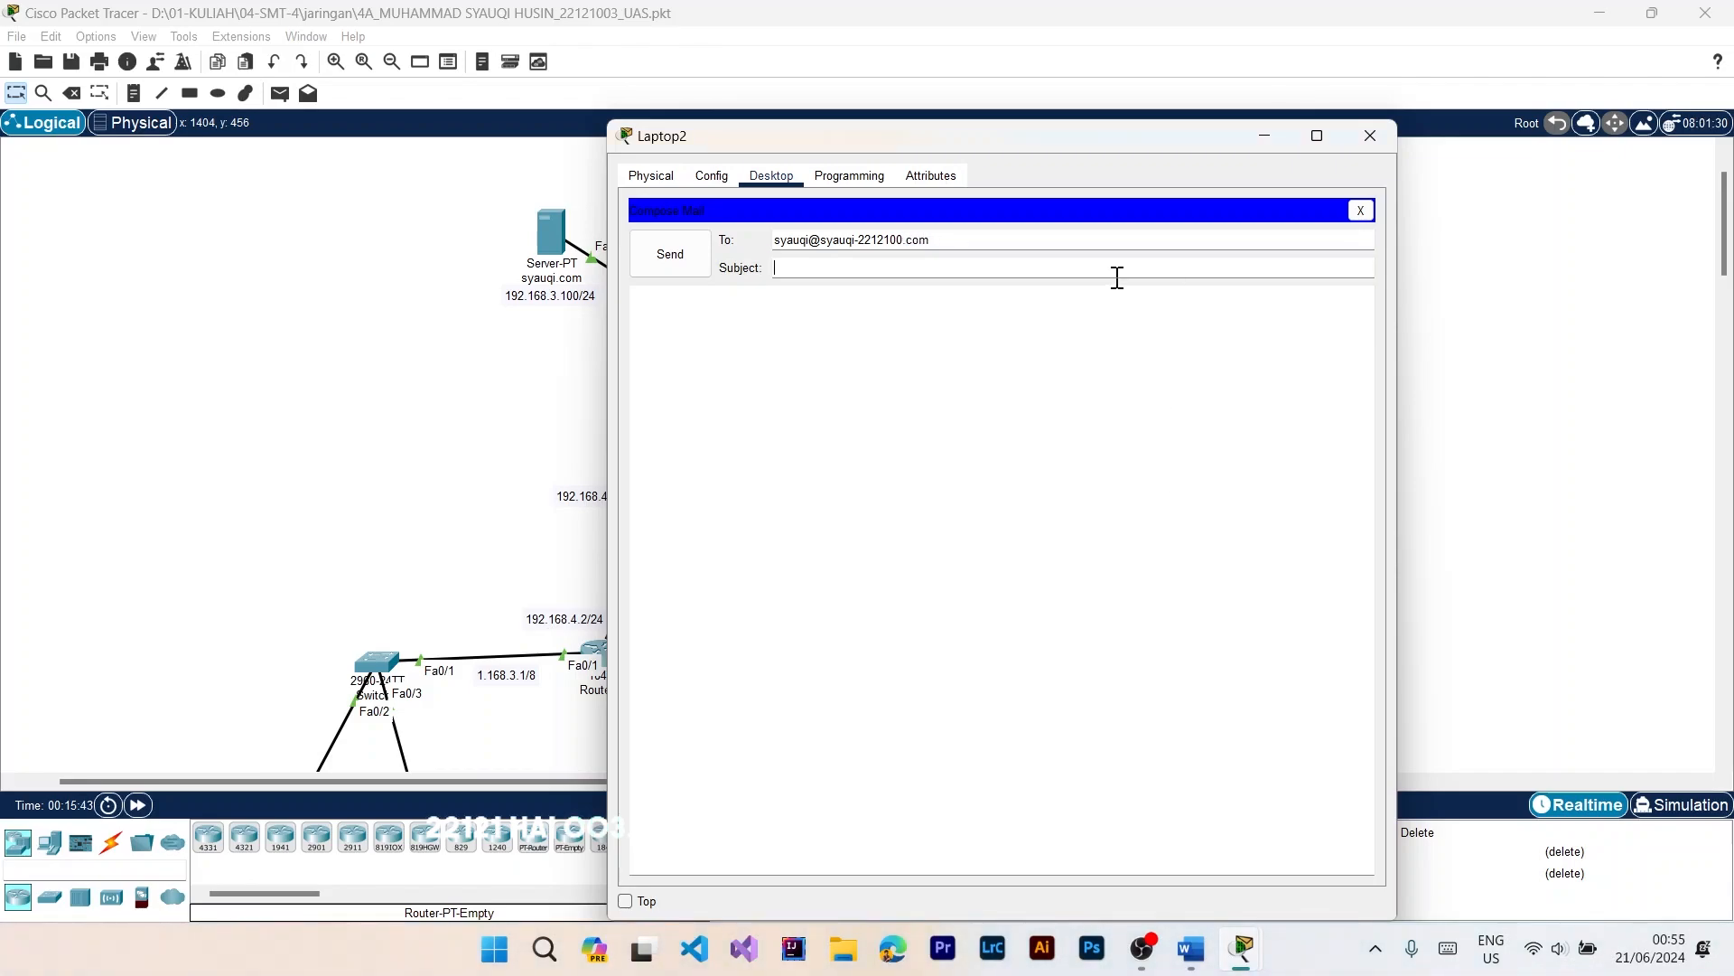
pyautogui.write('ini uas yadika')
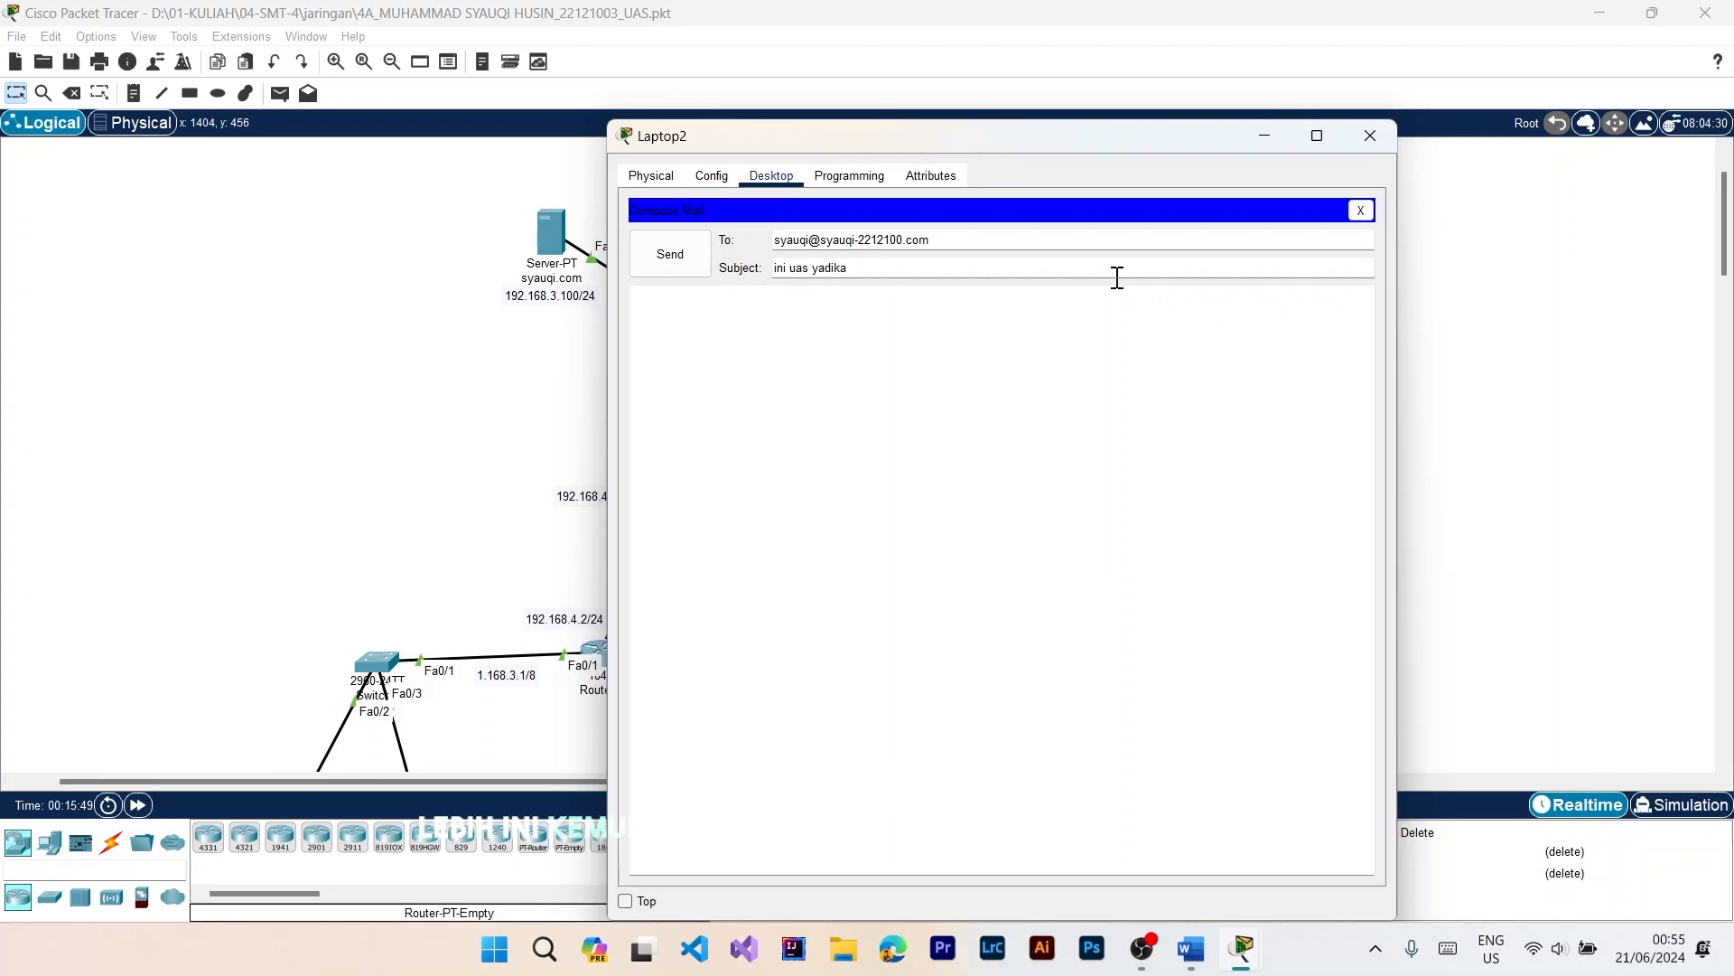
pyautogui.click(643, 252)
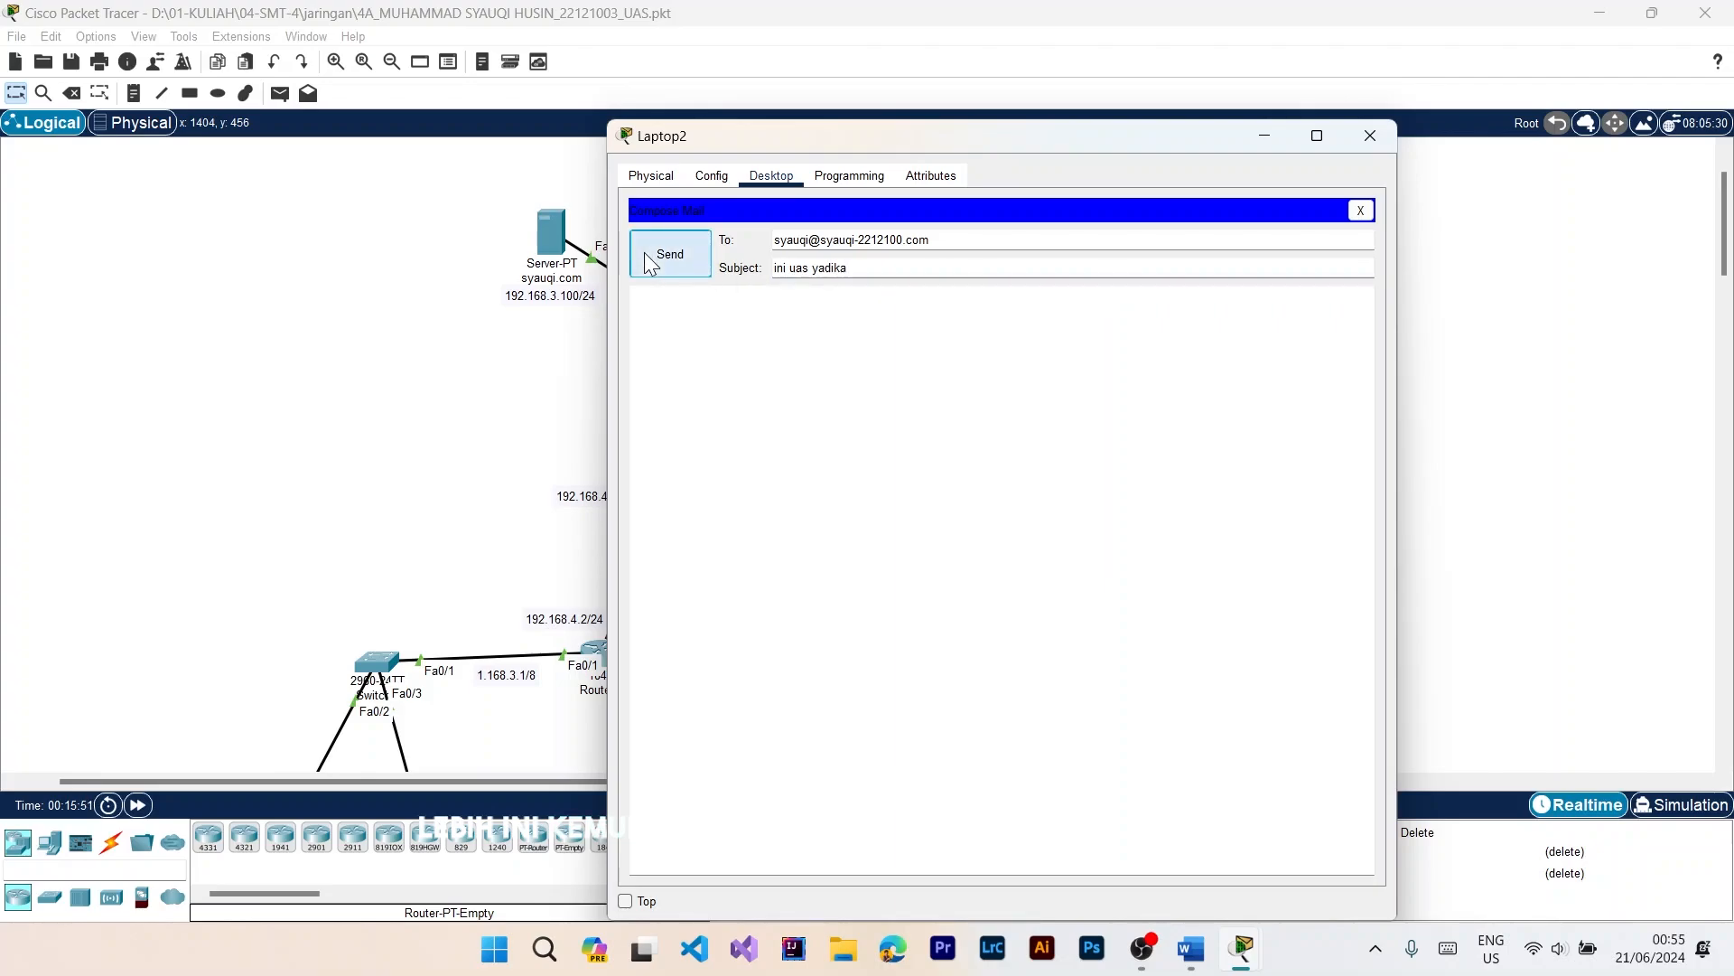
pyautogui.click(1370, 135)
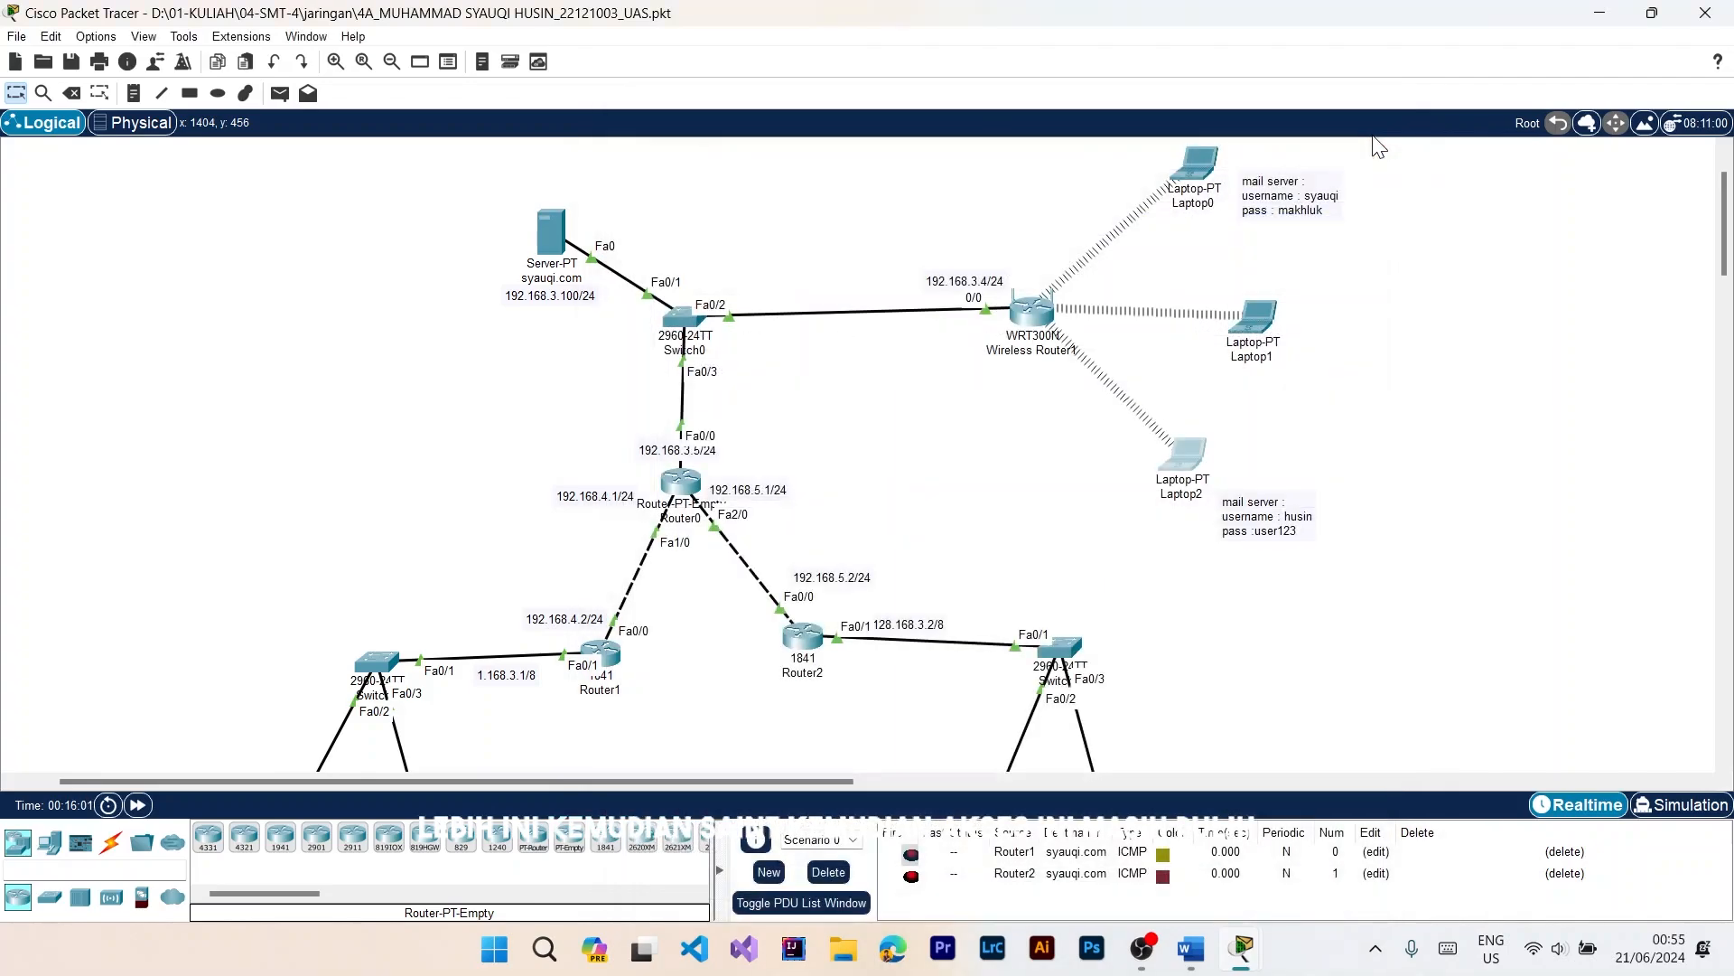
# Step: Open Laptop0's email application and check for newly received mail
pyautogui.click(1199, 172)
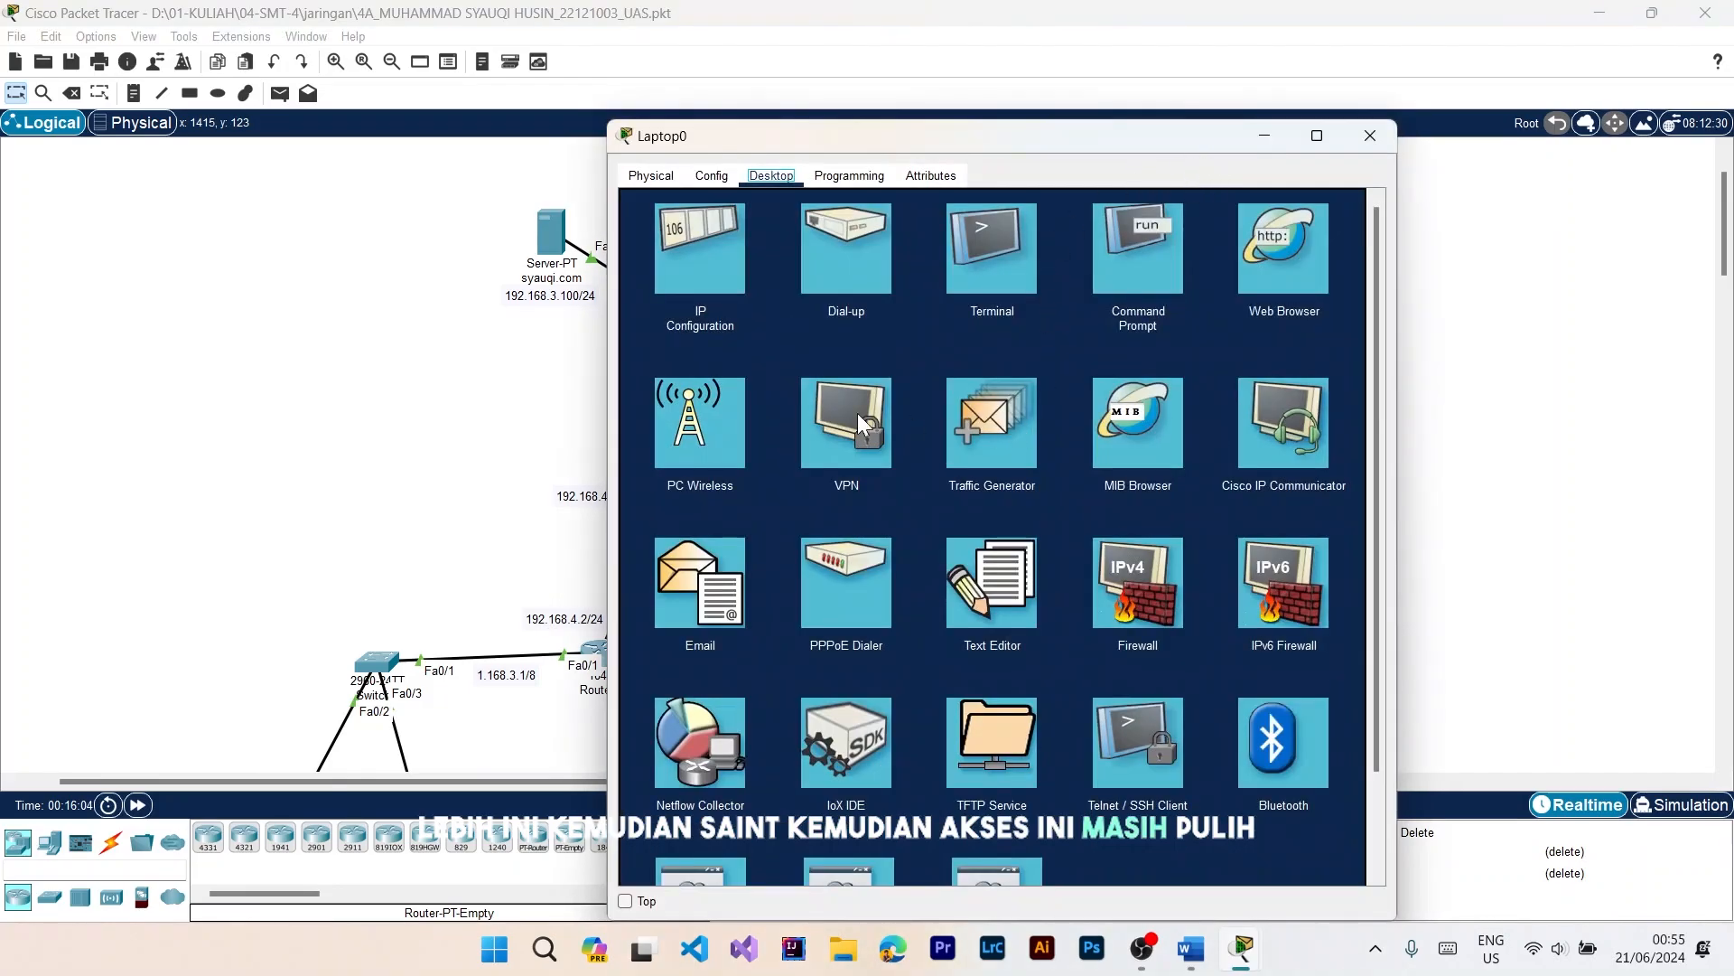
pyautogui.click(723, 583)
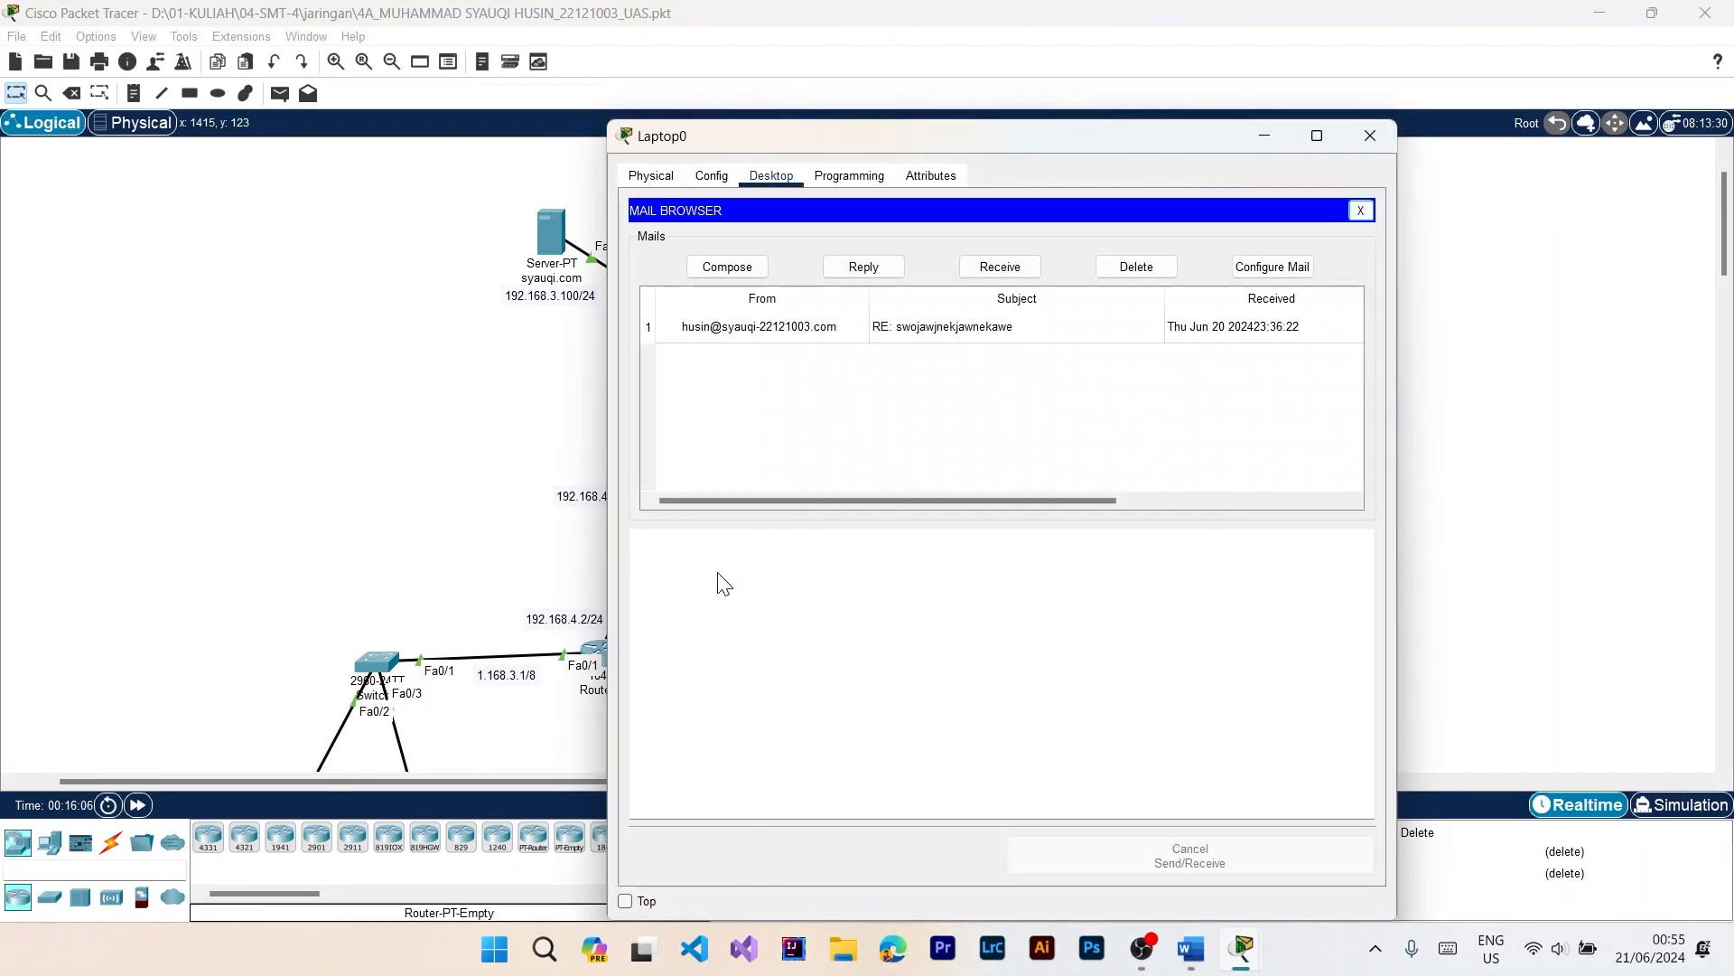
pyautogui.click(998, 269)
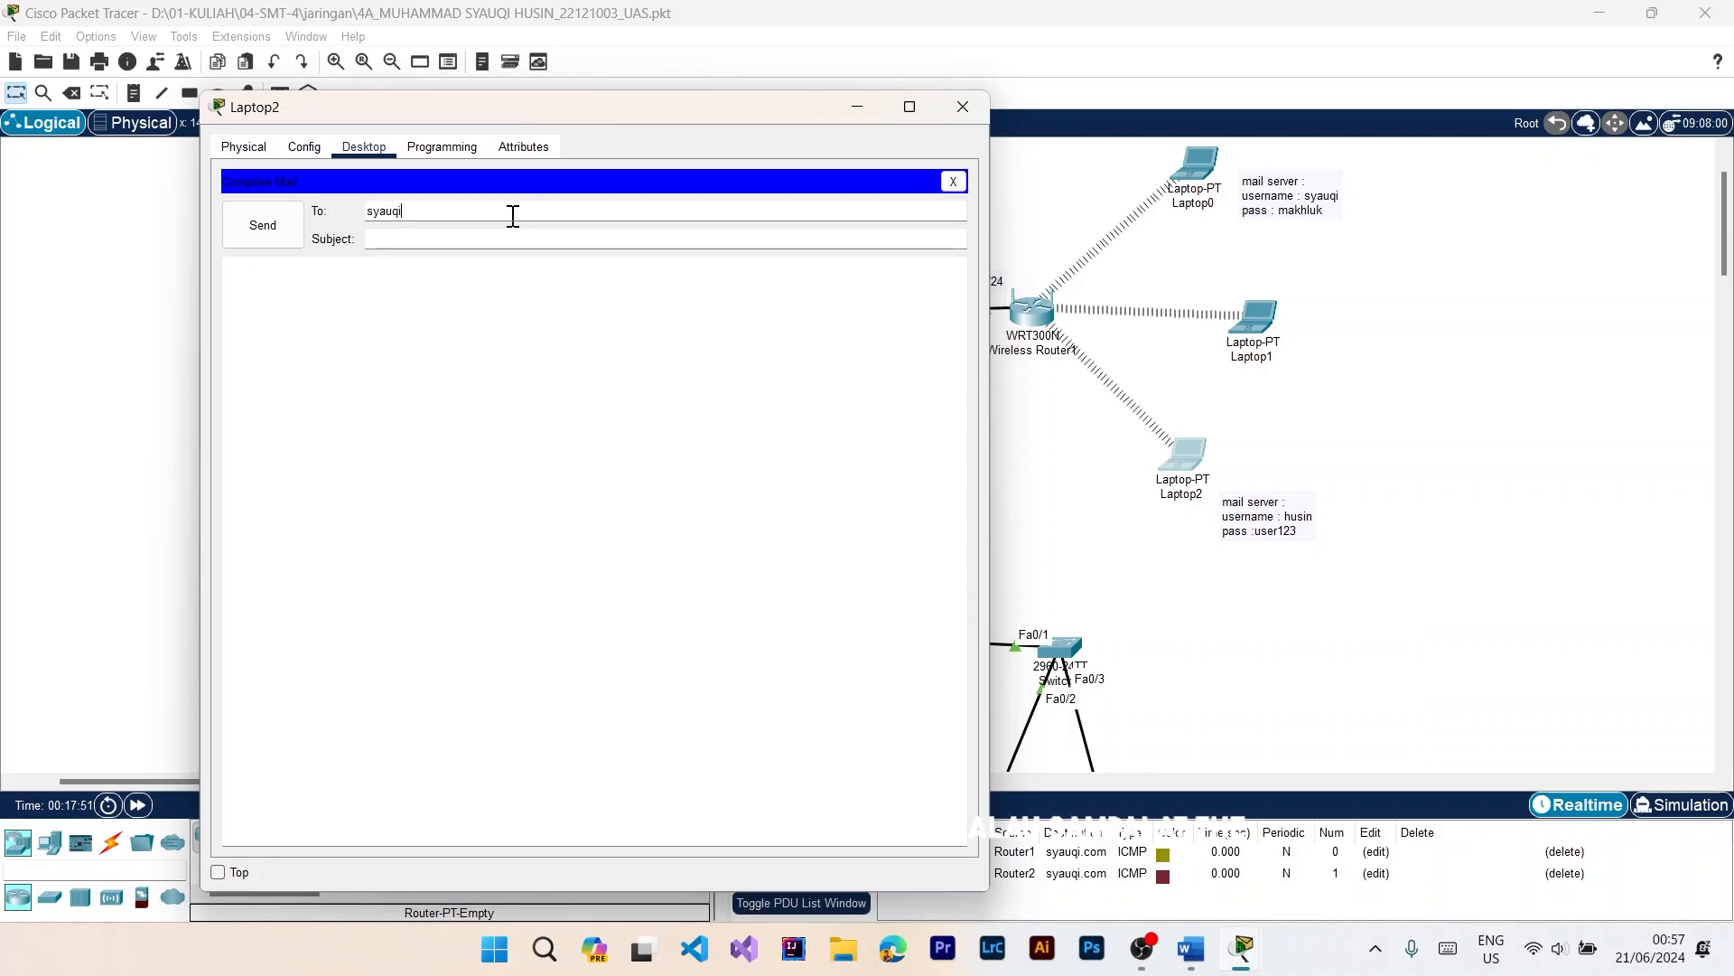
# Step: Complete the recipient's e-mail address in Laptop2's new mail, set the subject to "uas", and send it
pyautogui.write('@syauqi')
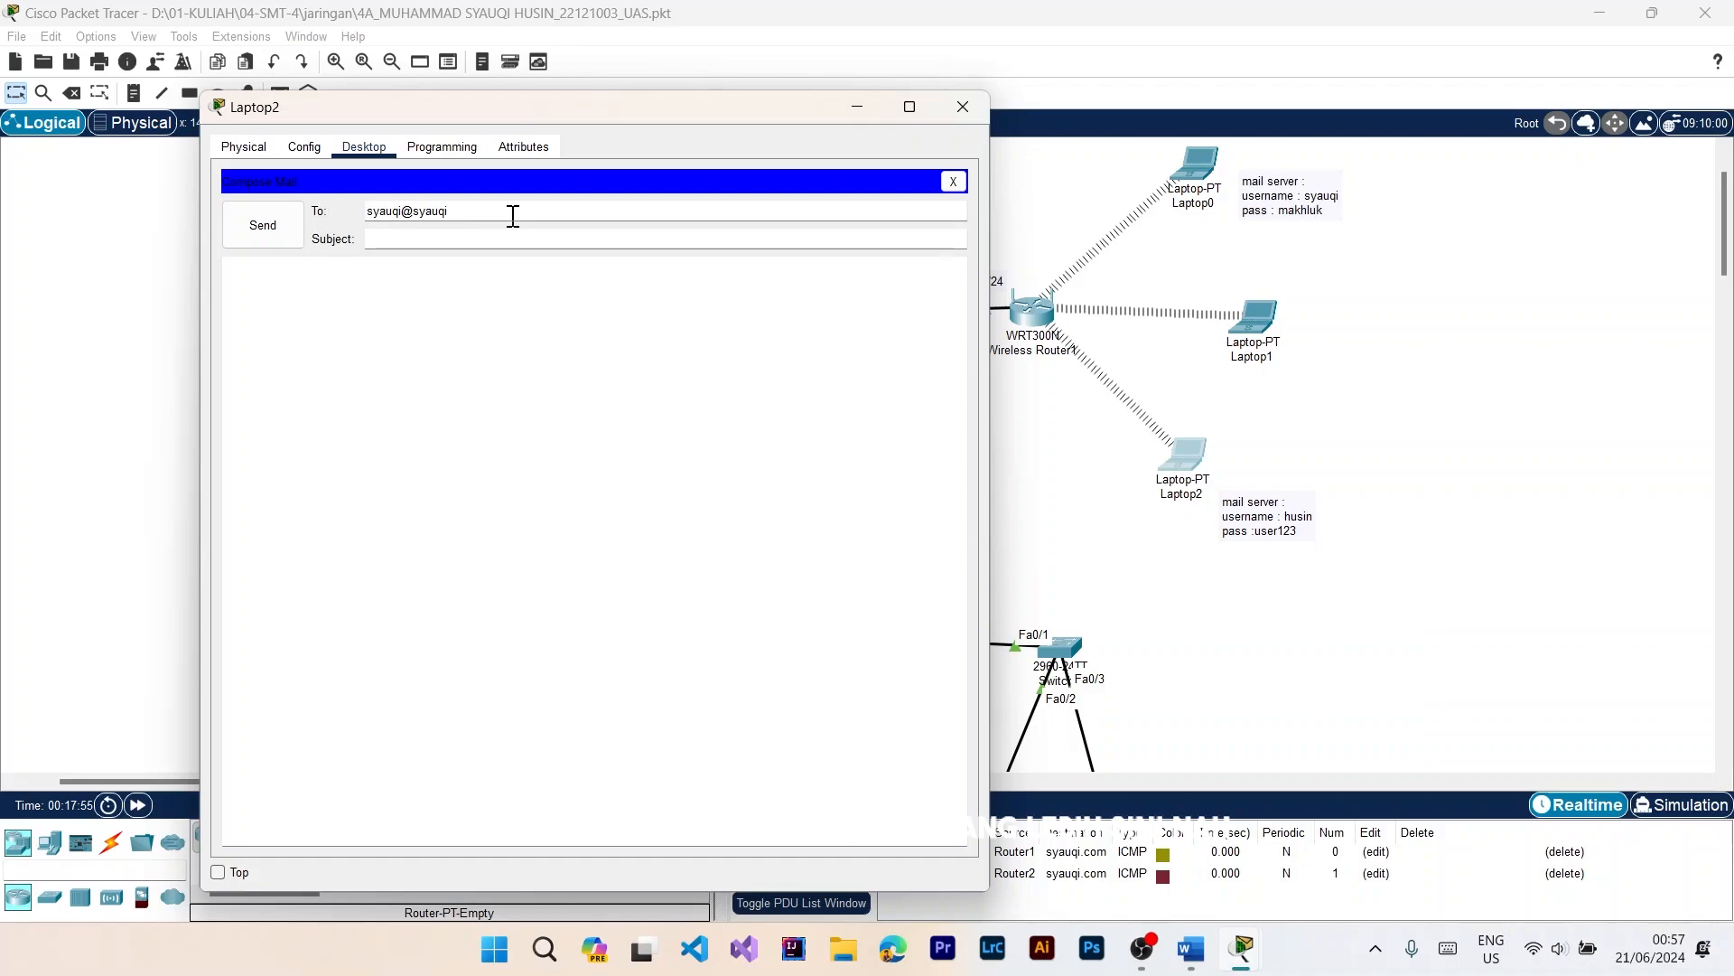
pyautogui.write('22')
pyautogui.write('com')
pyautogui.click(508, 242)
pyautogui.write('uas')
pyautogui.click(282, 236)
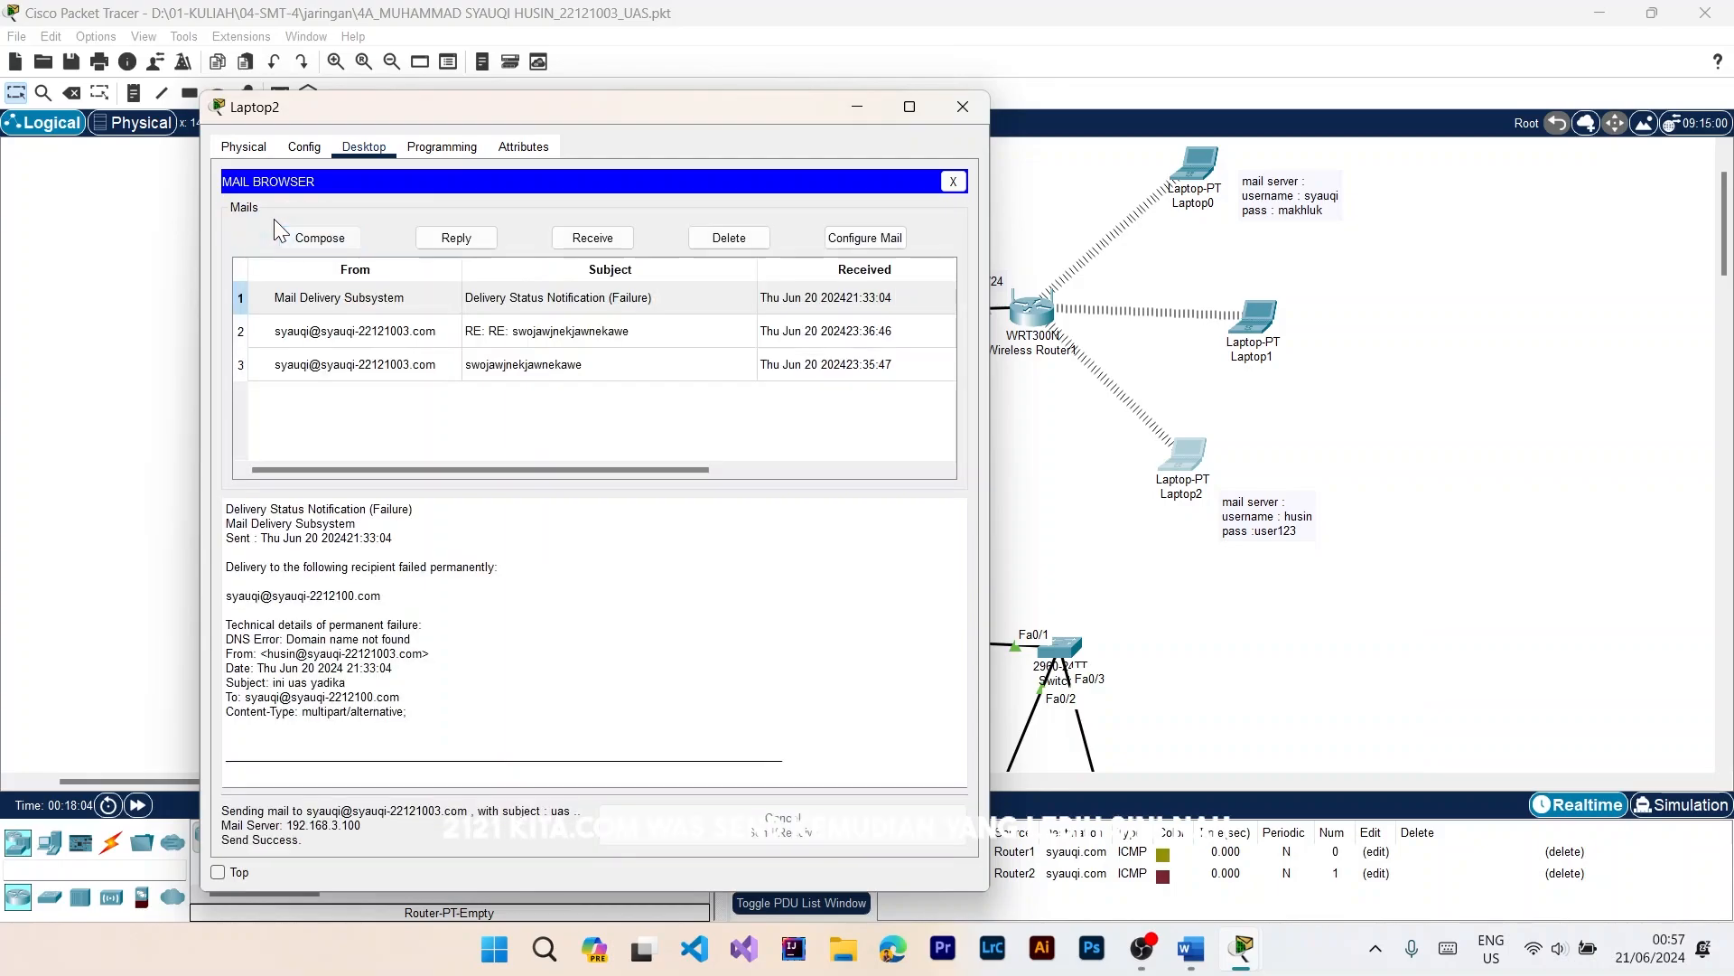
pyautogui.click(701, 422)
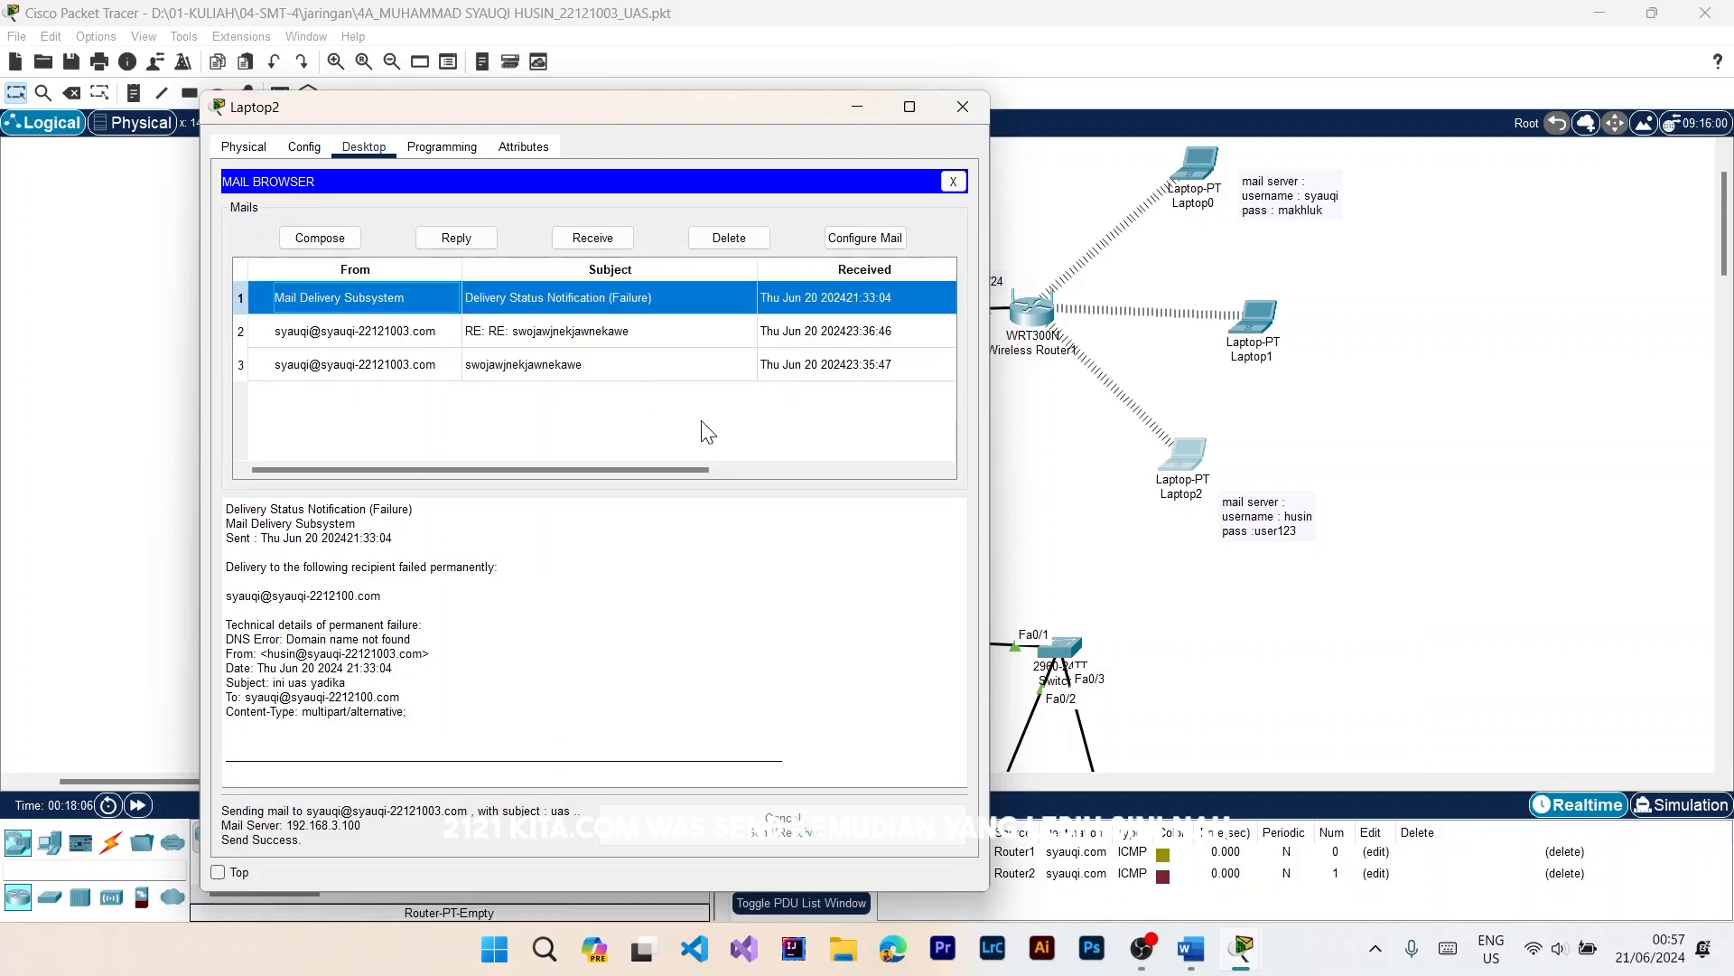
pyautogui.click(1410, 245)
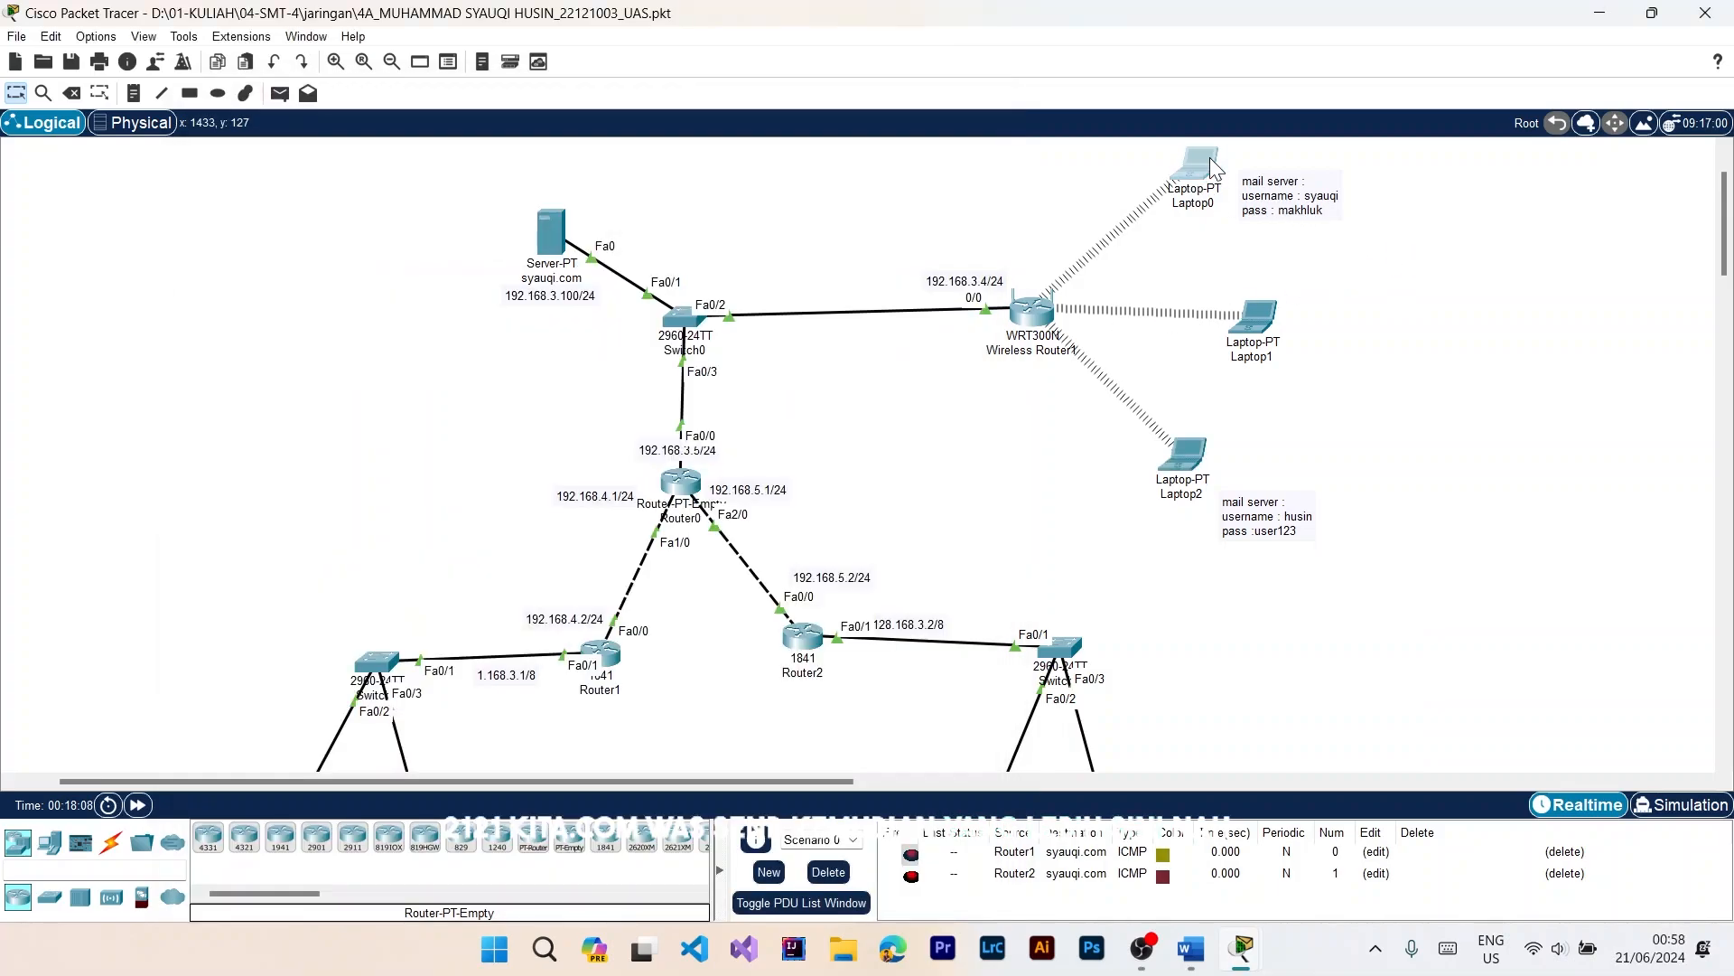
# Step: Receive new mail in Laptop0's email application, read the "uas" message, and close Laptop0's window
pyautogui.click(1210, 159)
pyautogui.click(700, 644)
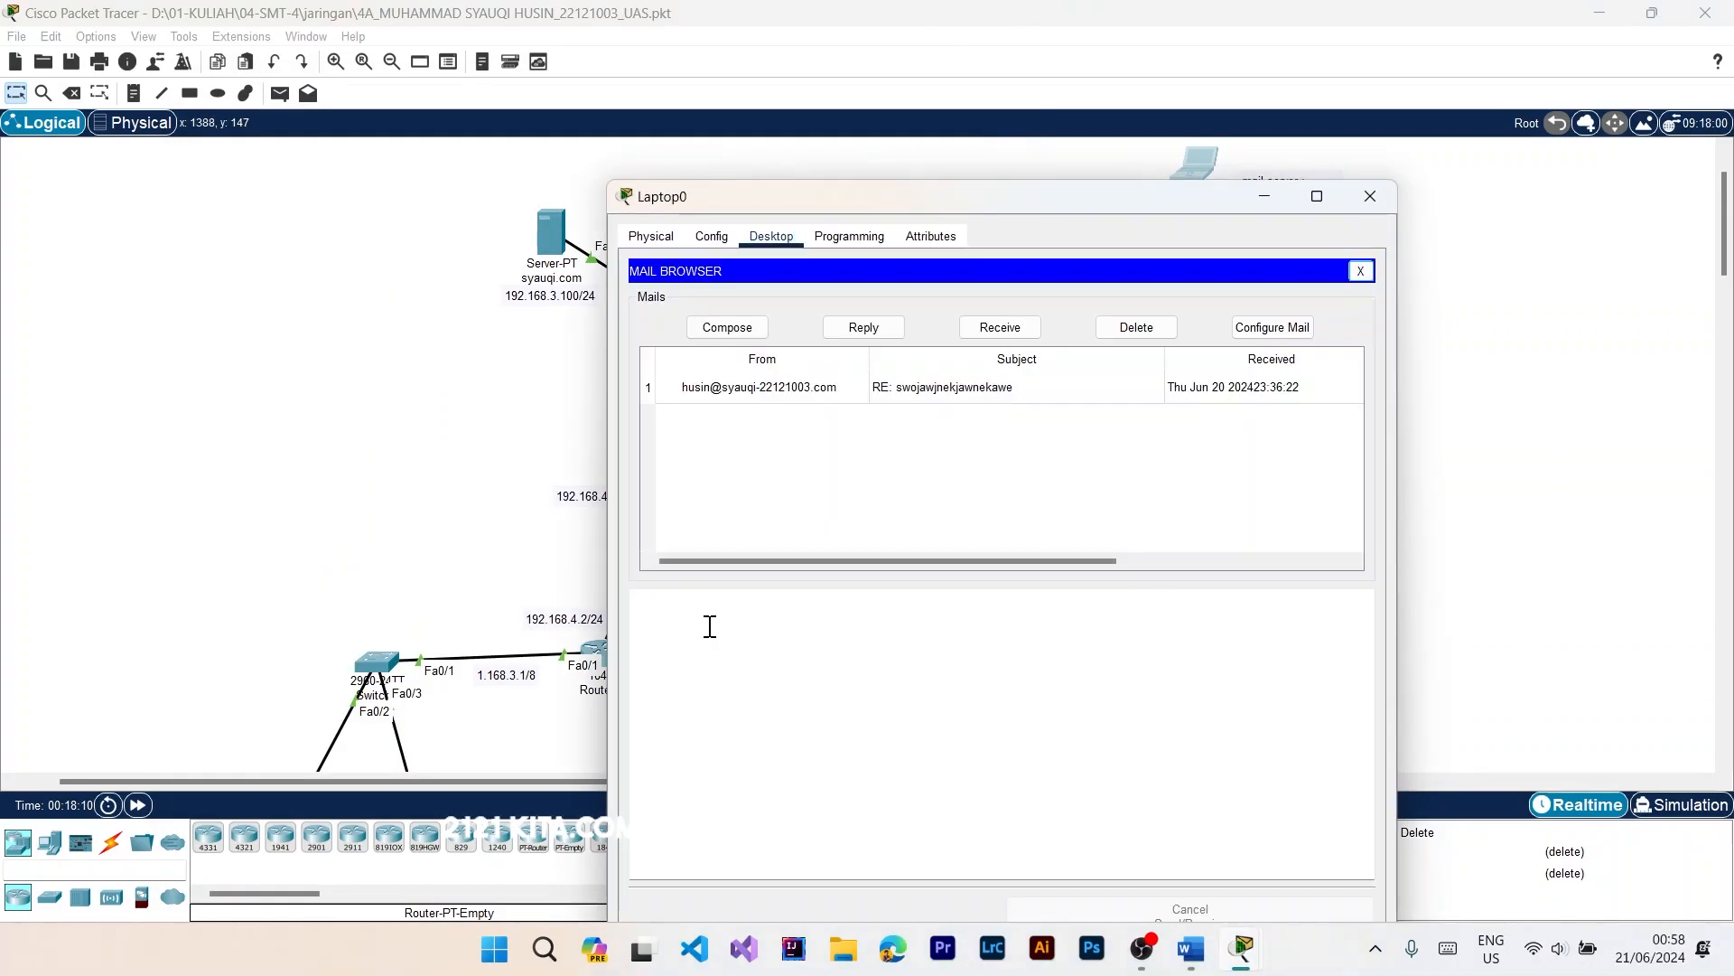
pyautogui.click(993, 336)
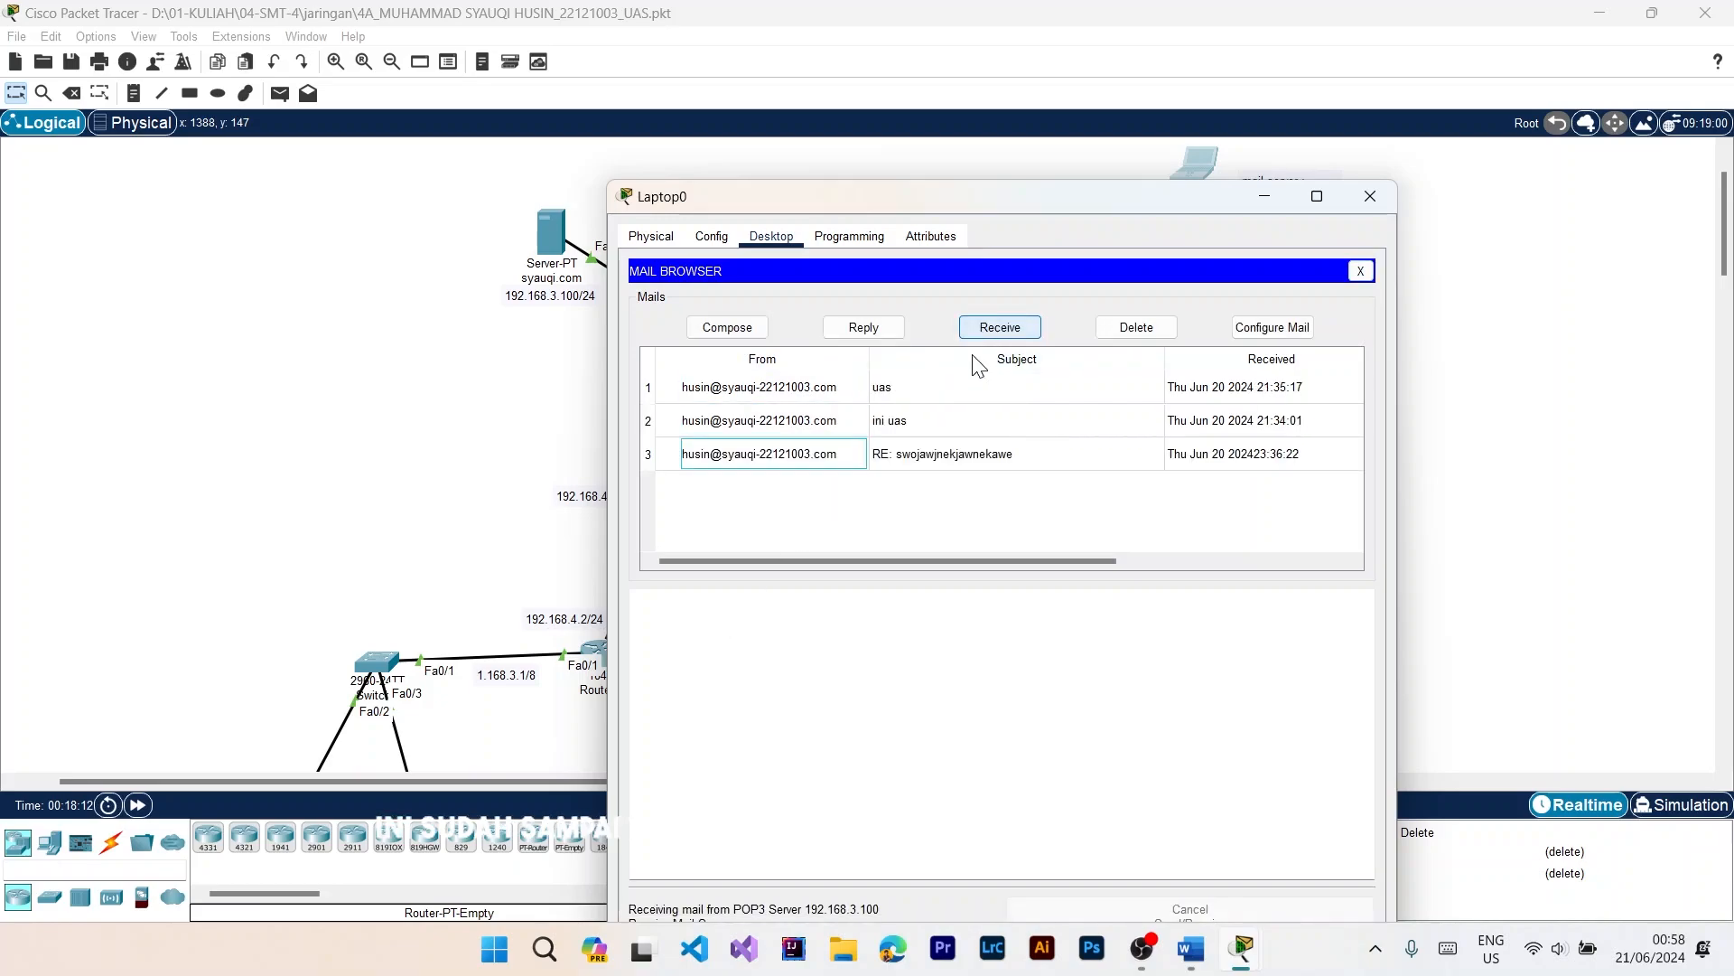
pyautogui.click(961, 387)
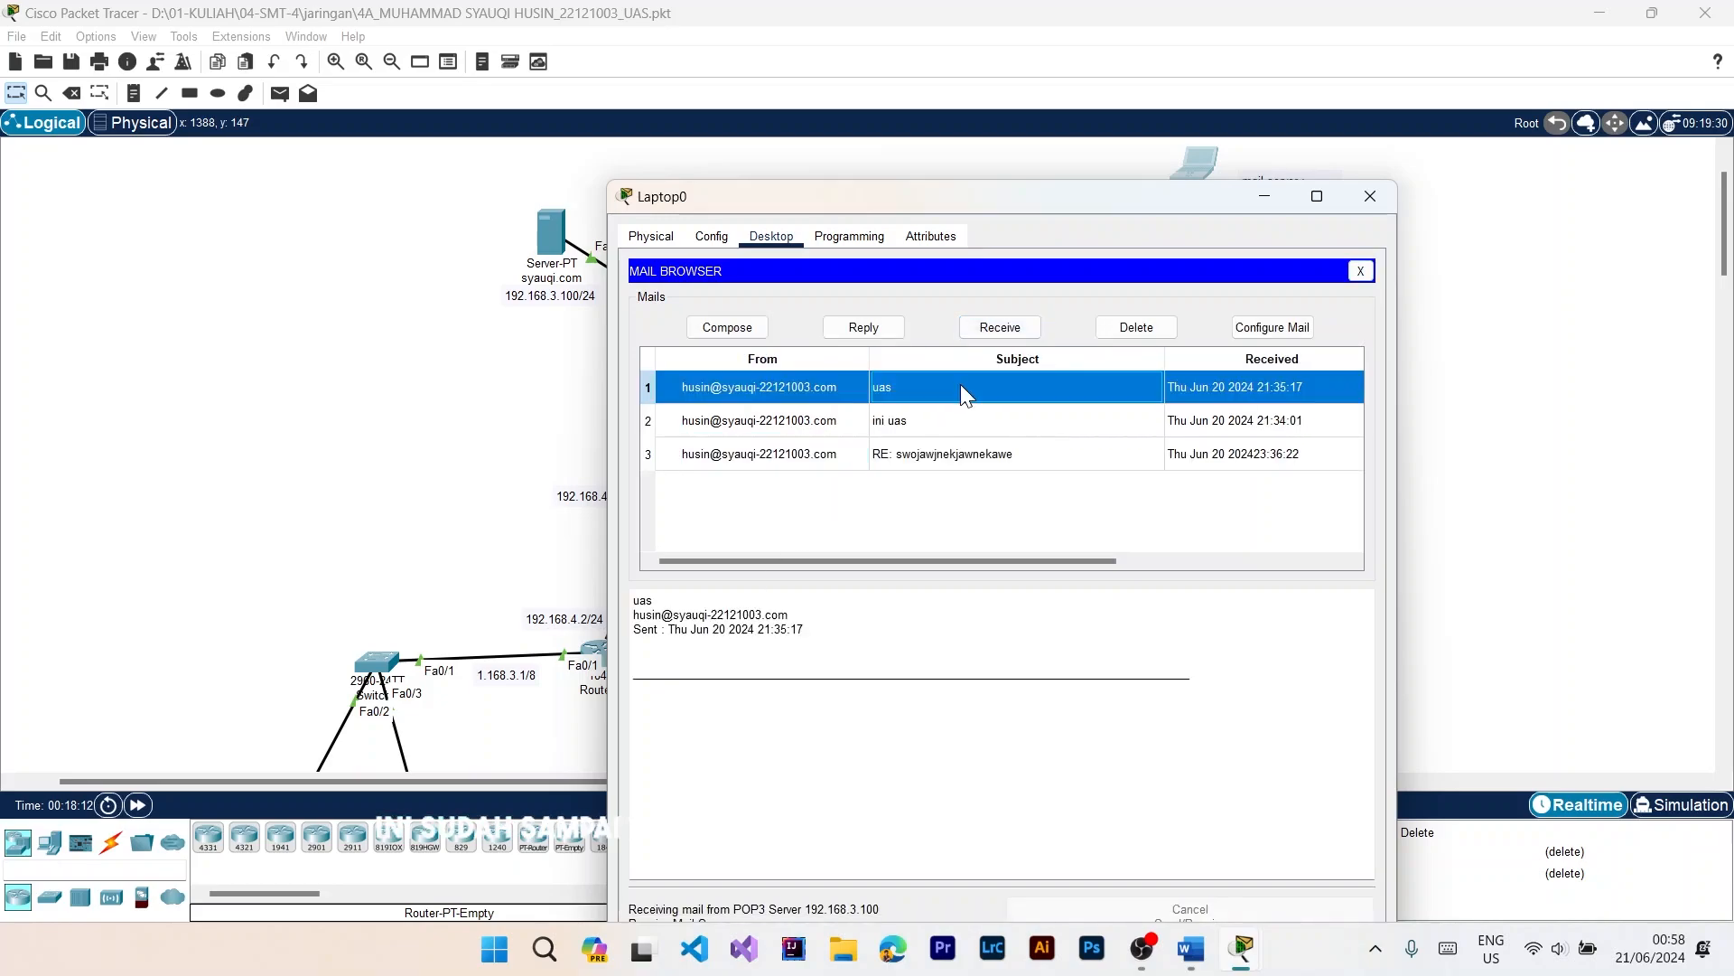
pyautogui.doubleClick(806, 387)
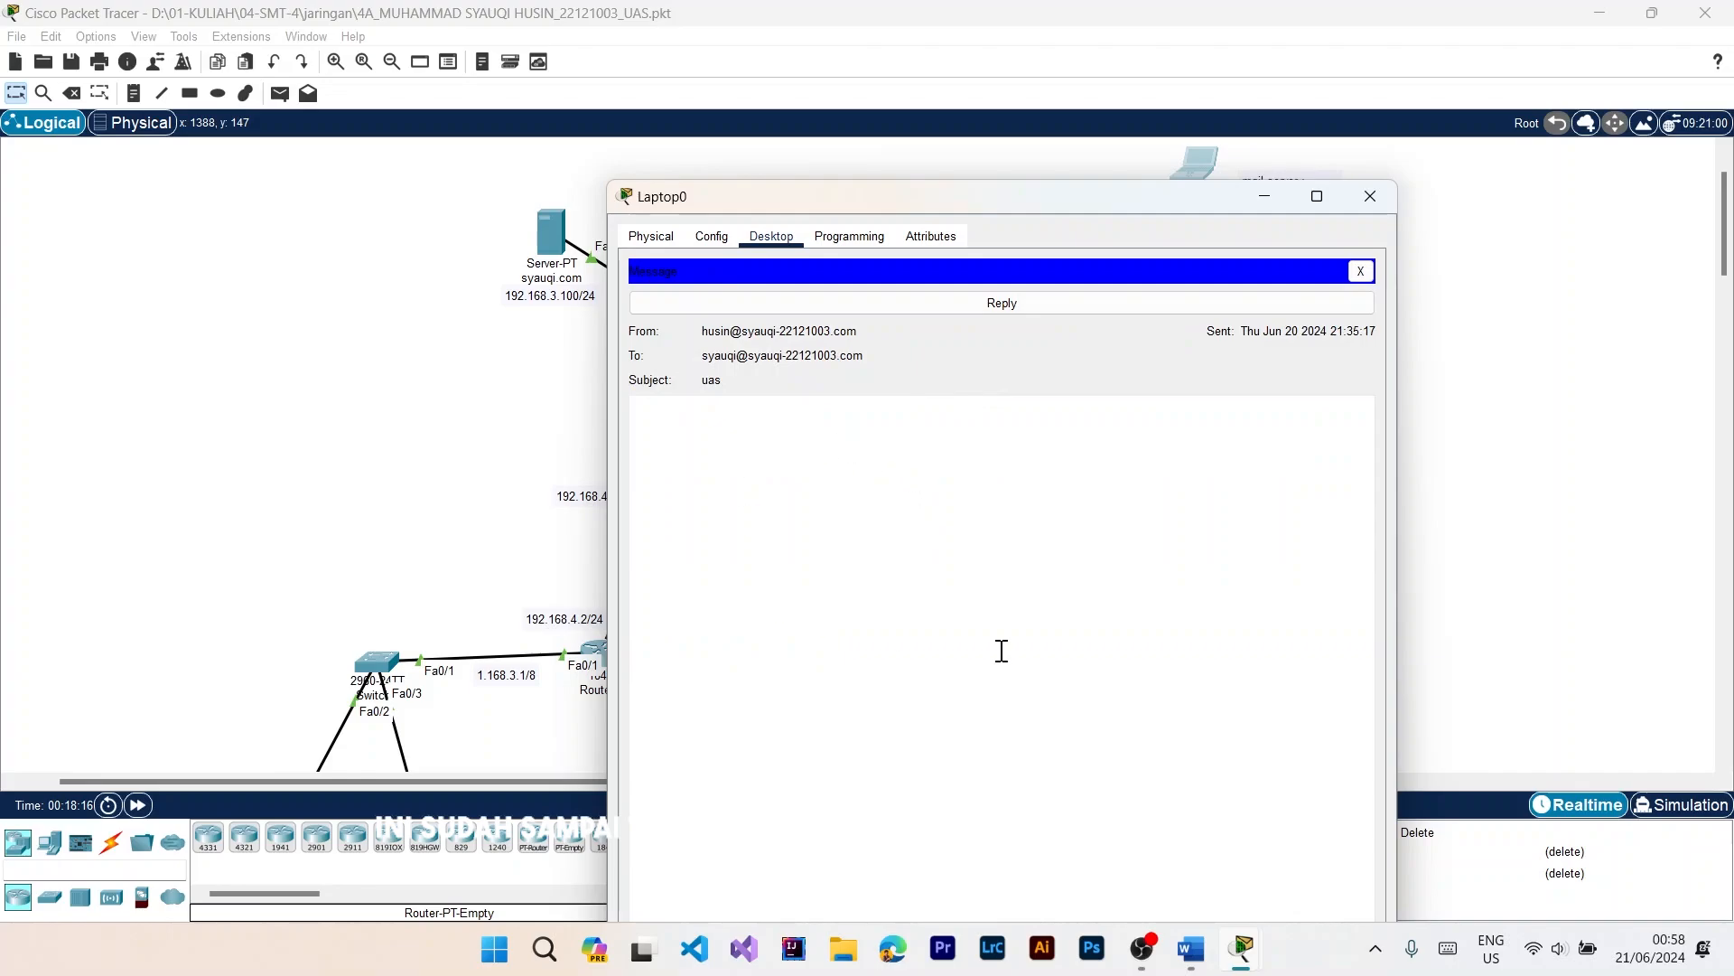
pyautogui.click(1360, 271)
pyautogui.click(1371, 267)
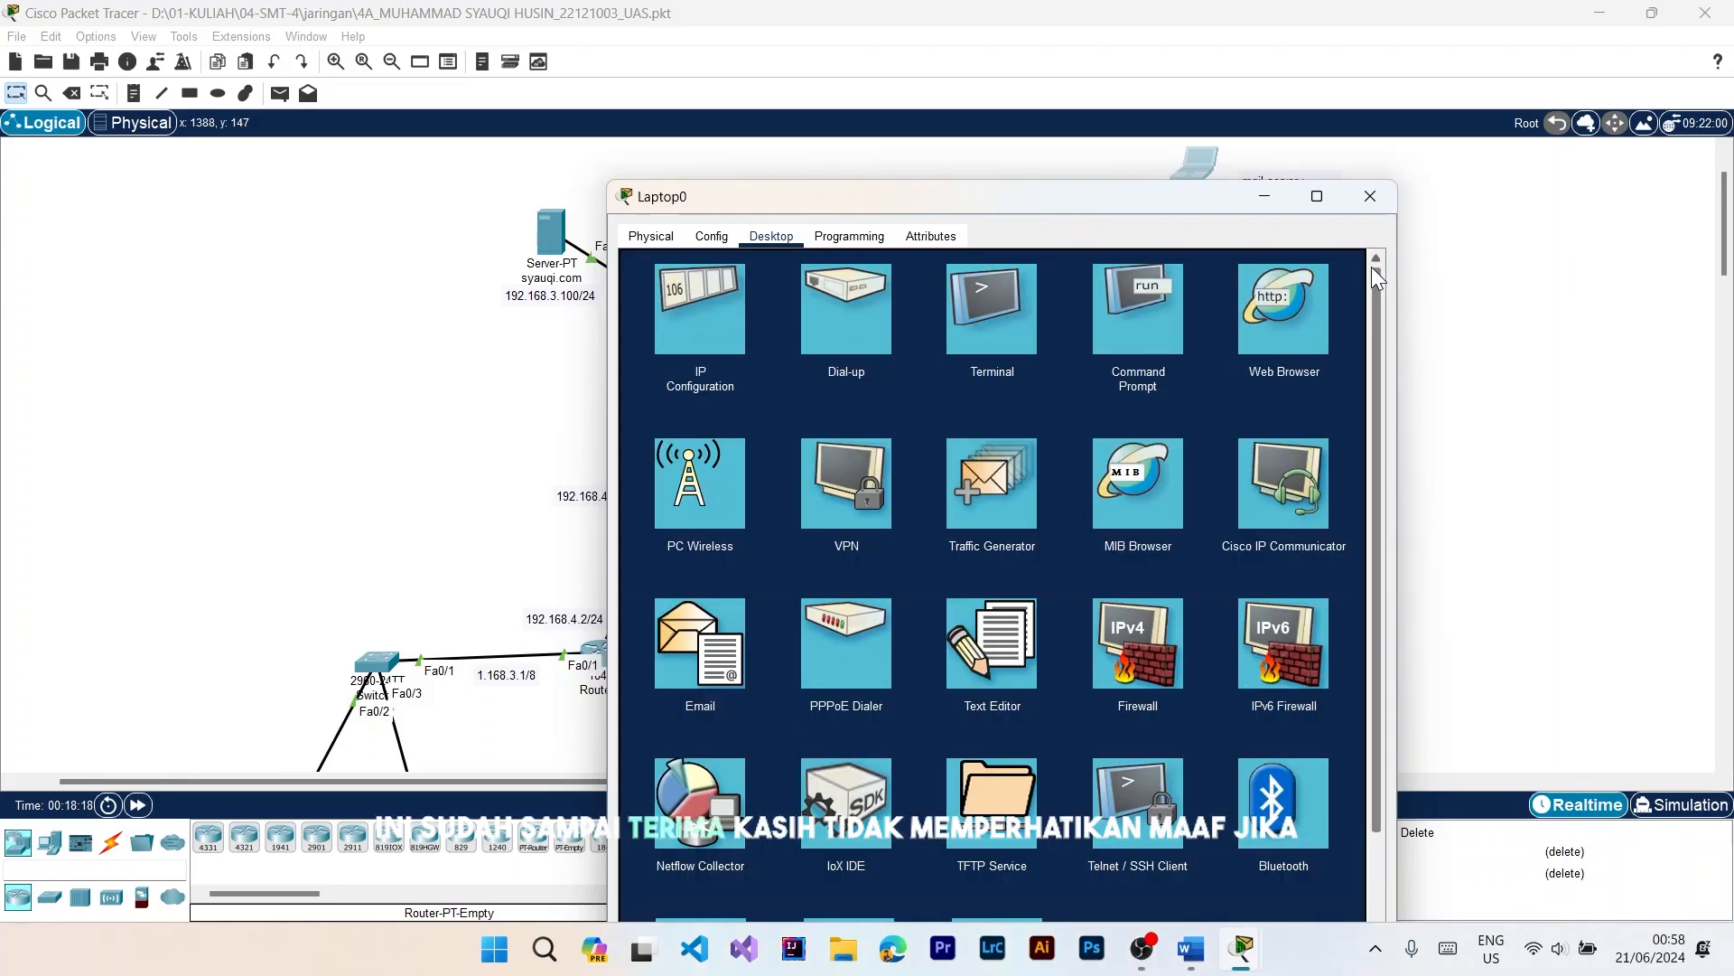
pyautogui.click(1370, 196)
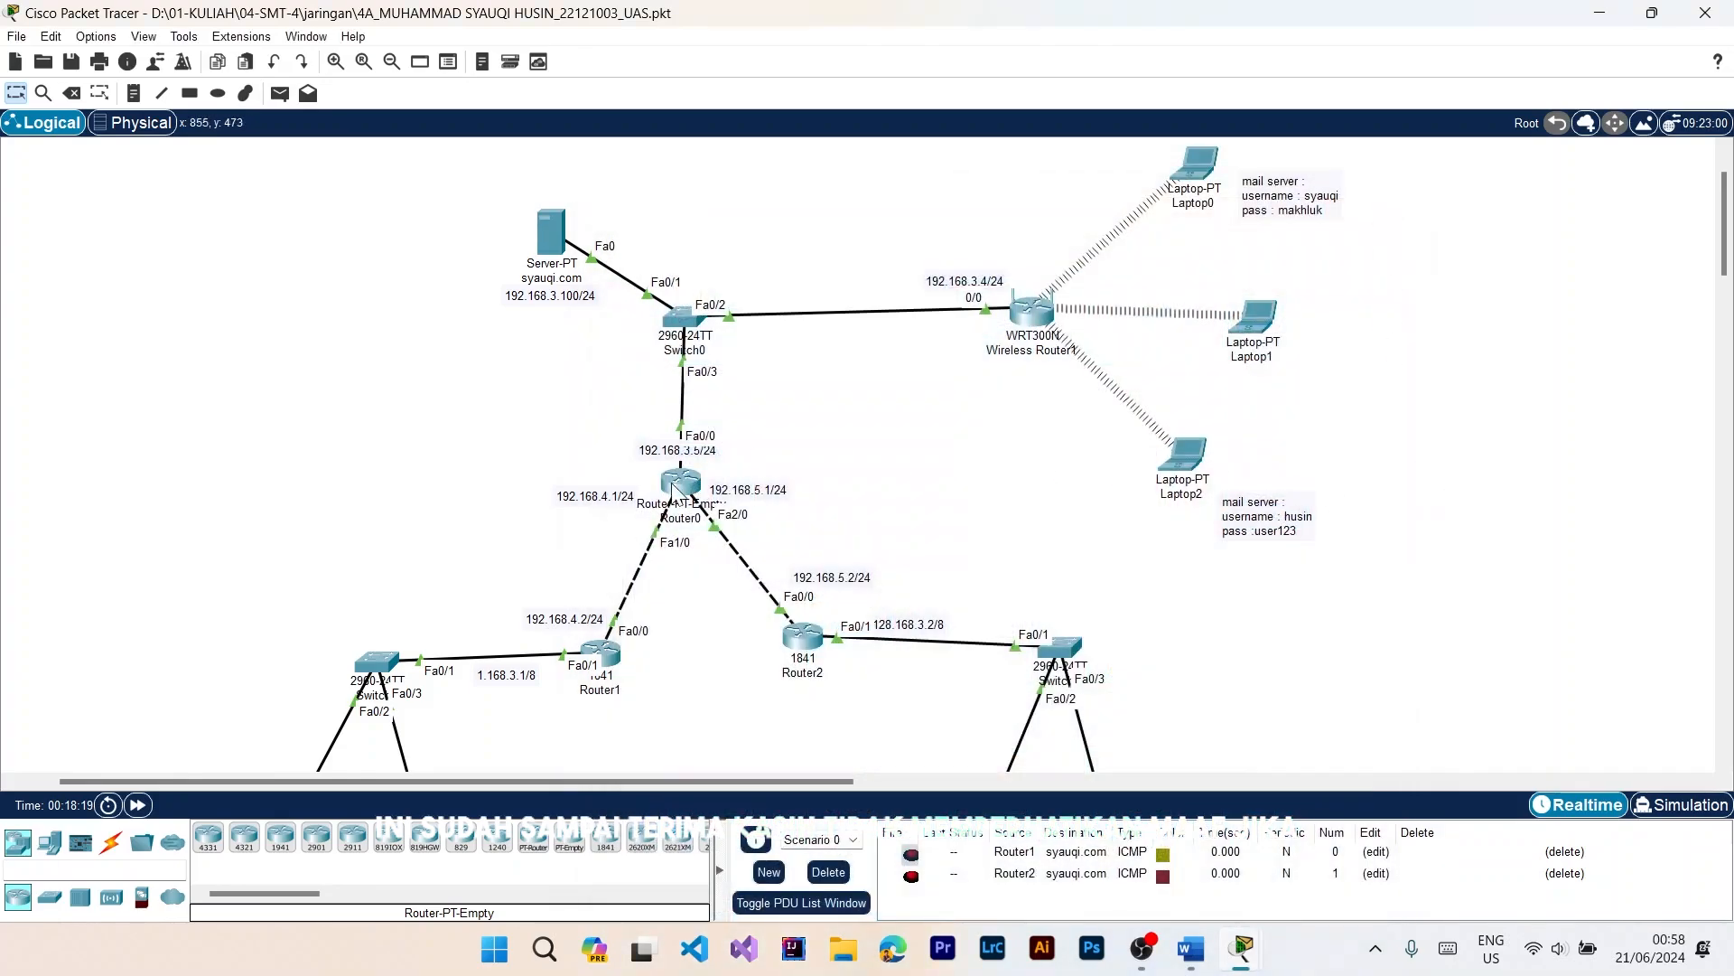